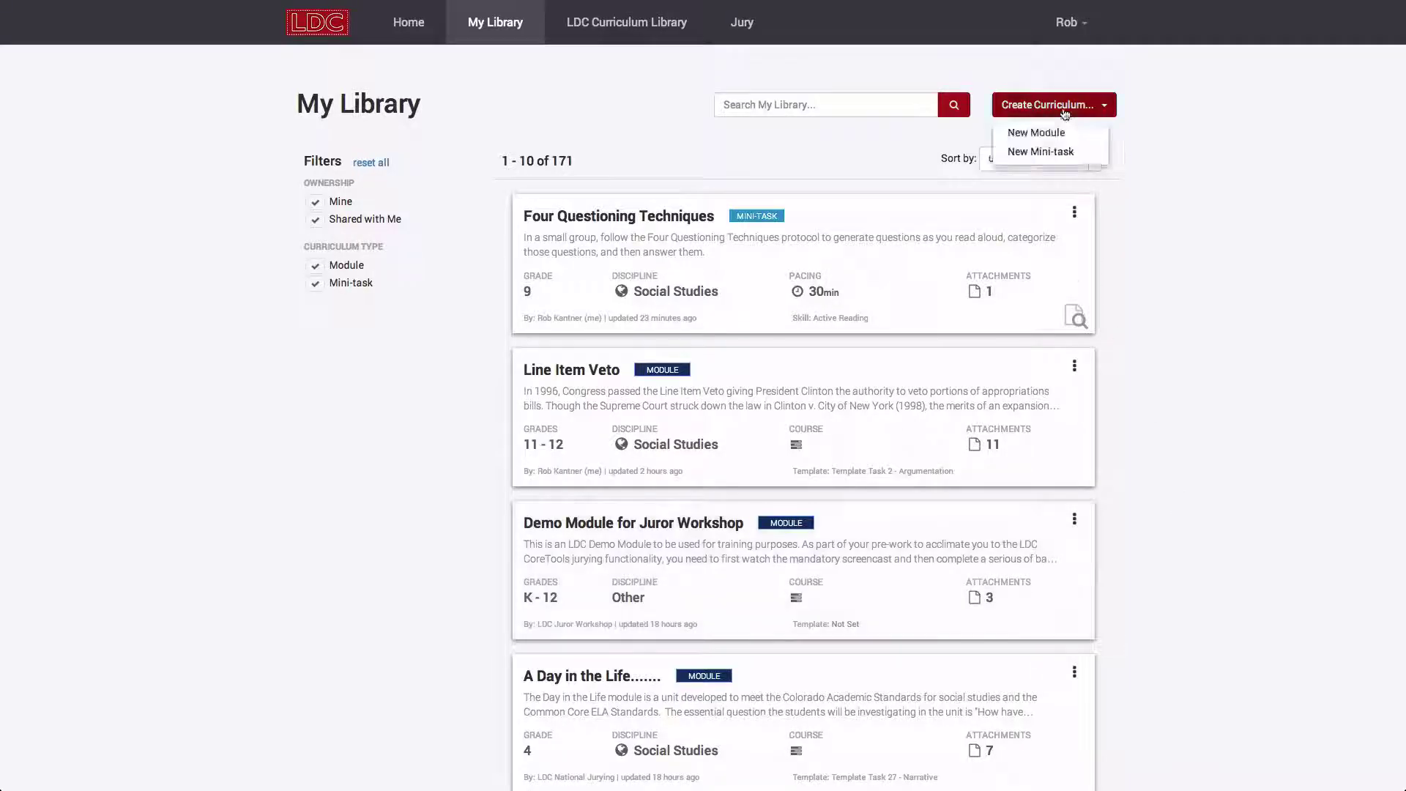
- Create a new blank module and close its title editor without entering a title
click(1057, 132)
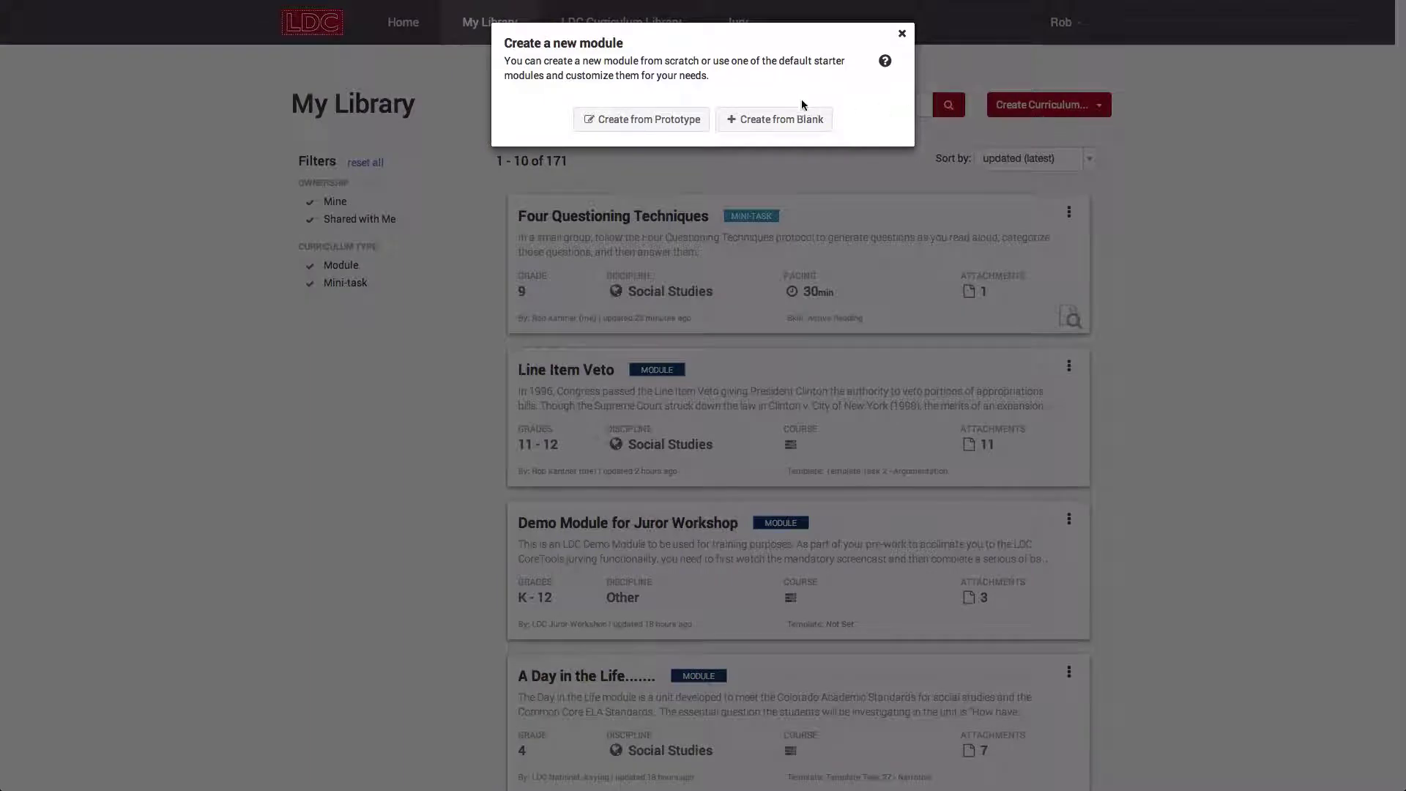
click(681, 130)
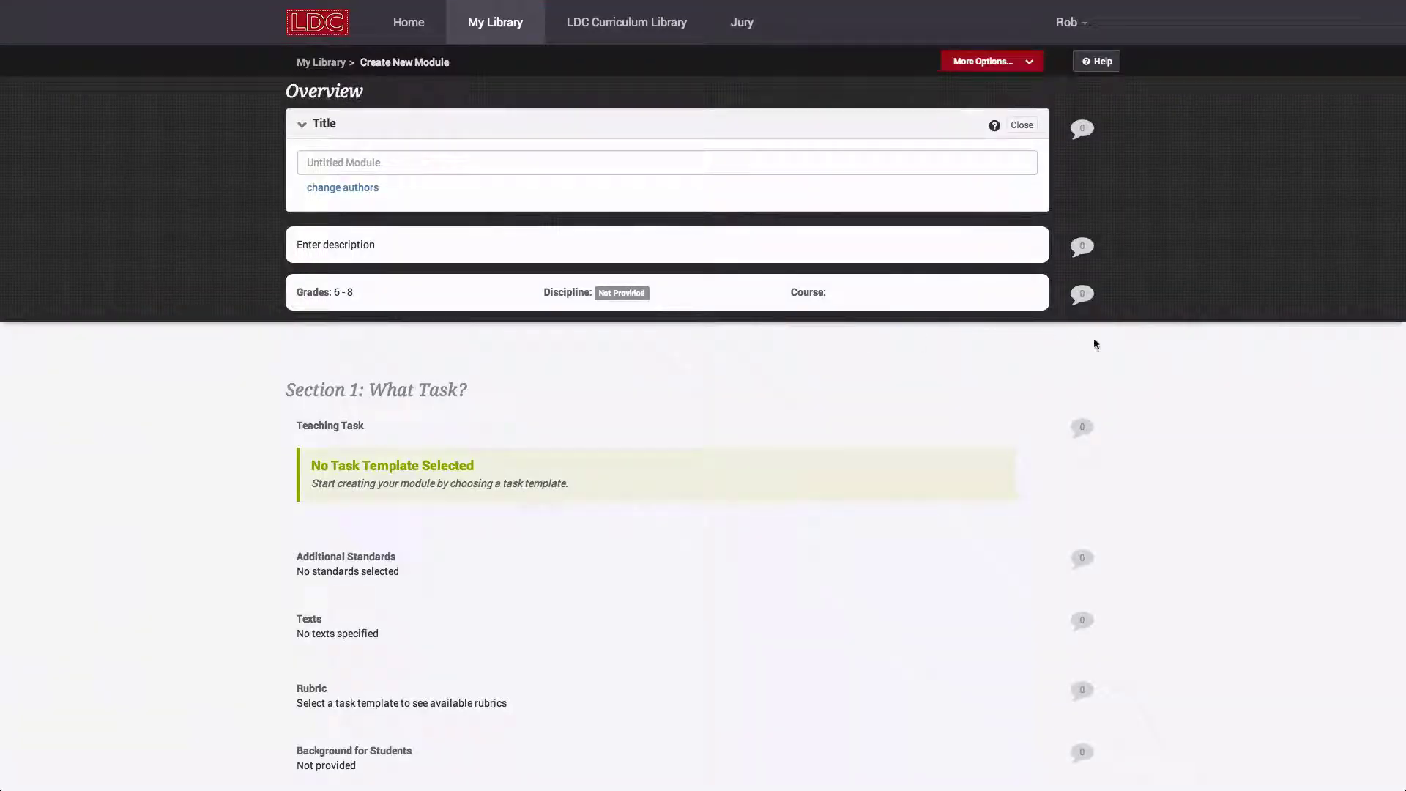
click(1021, 125)
- View the comment areas for the module's title, Teaching Task and Texts, closing each one after viewing
click(1081, 129)
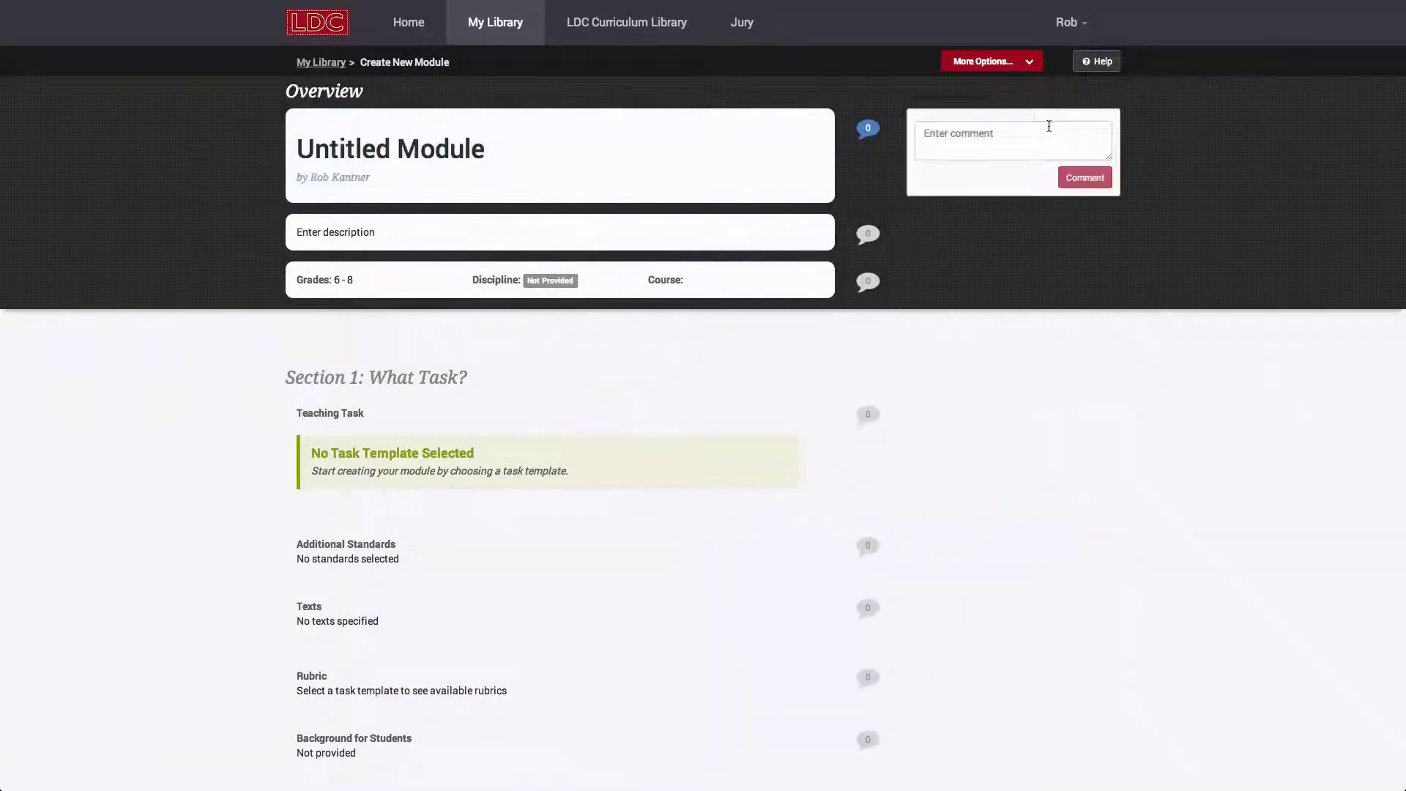
click(875, 131)
click(1079, 414)
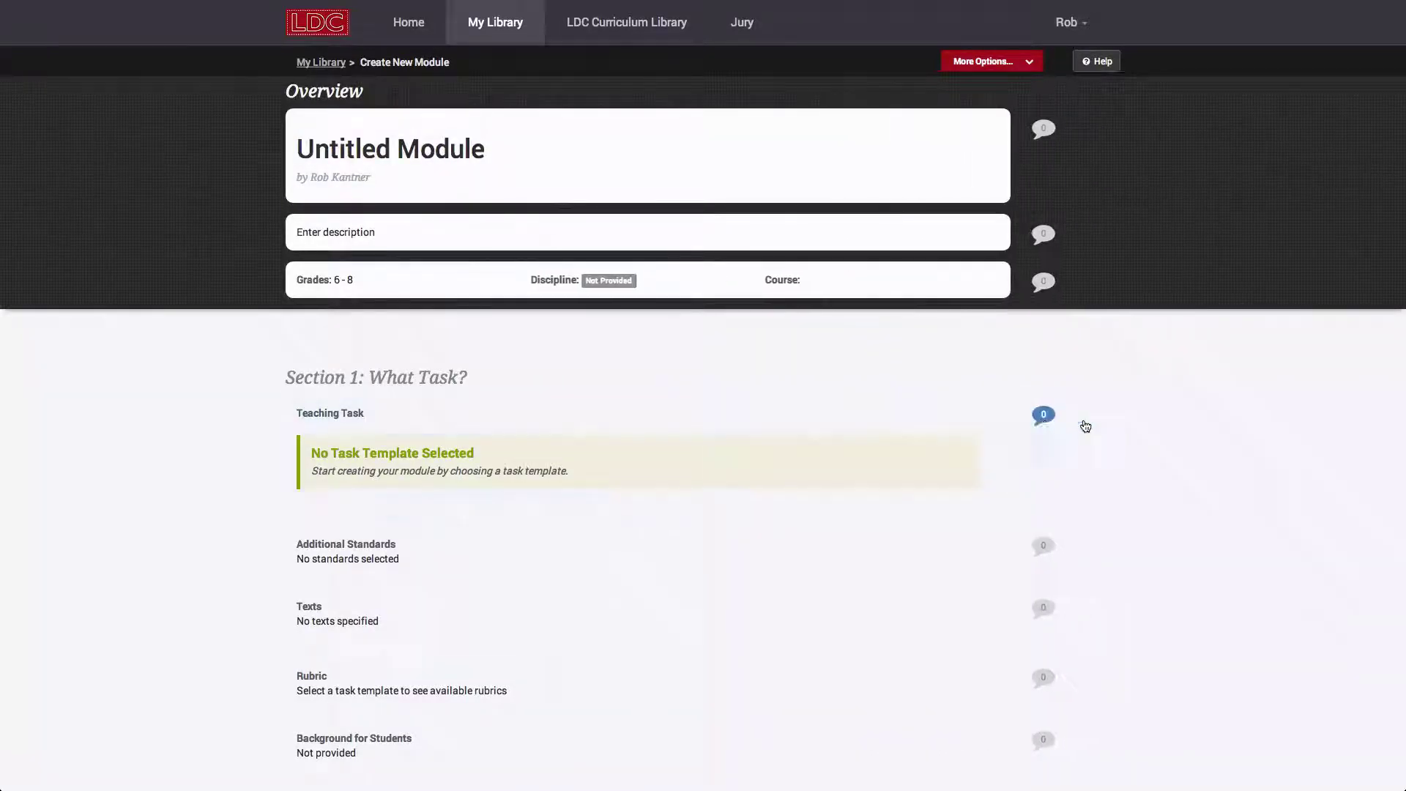
click(877, 425)
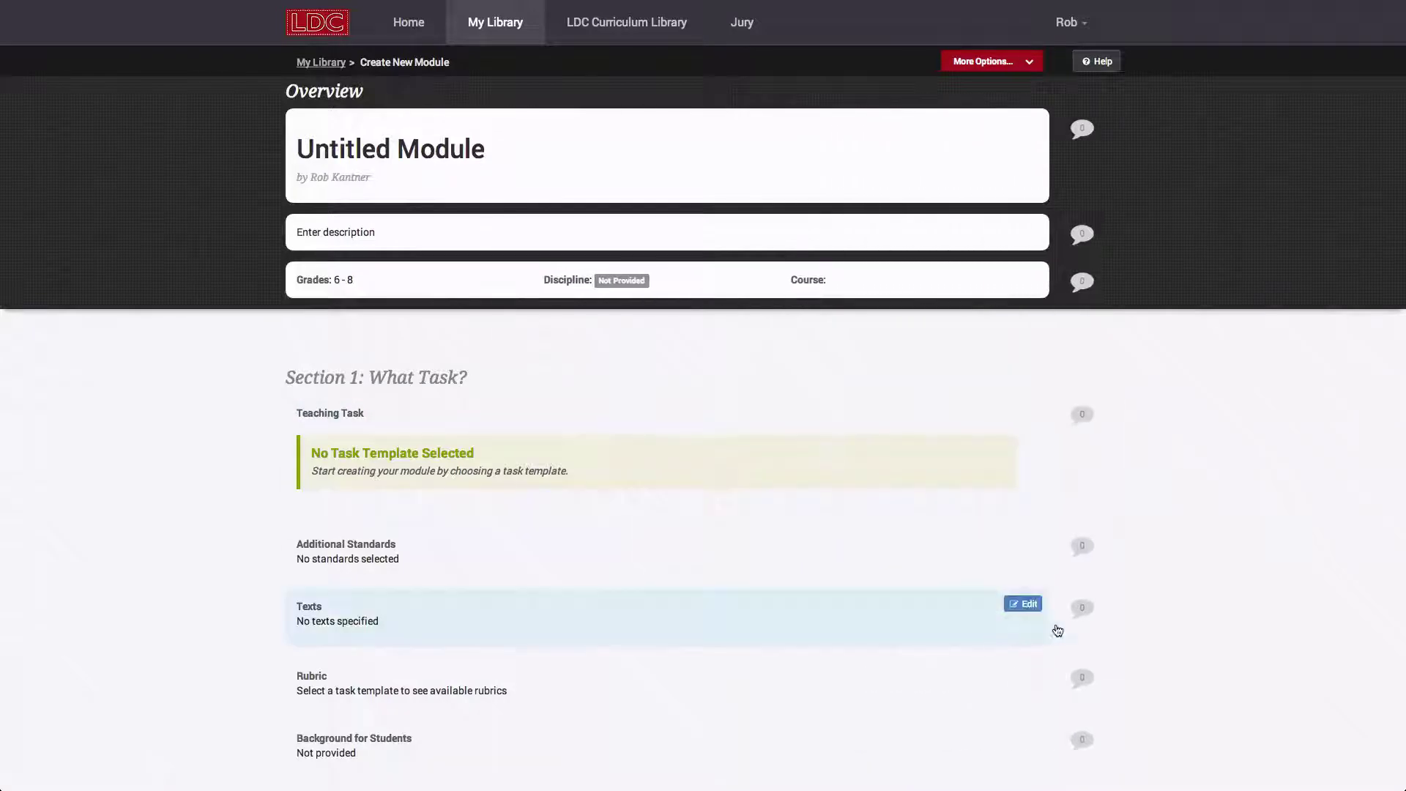
click(1081, 612)
click(876, 613)
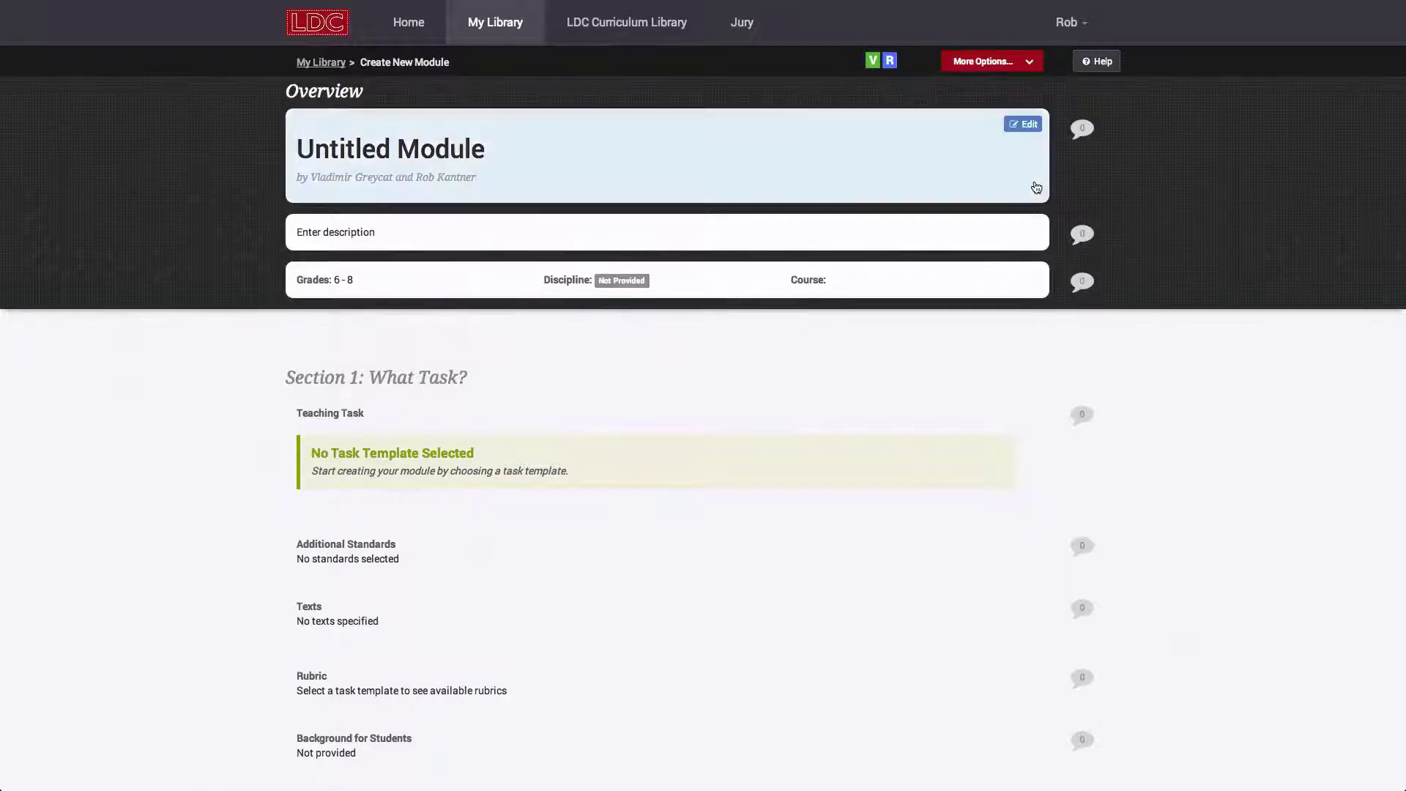
- Set the module title to "Our New Module" and save it
click(1023, 124)
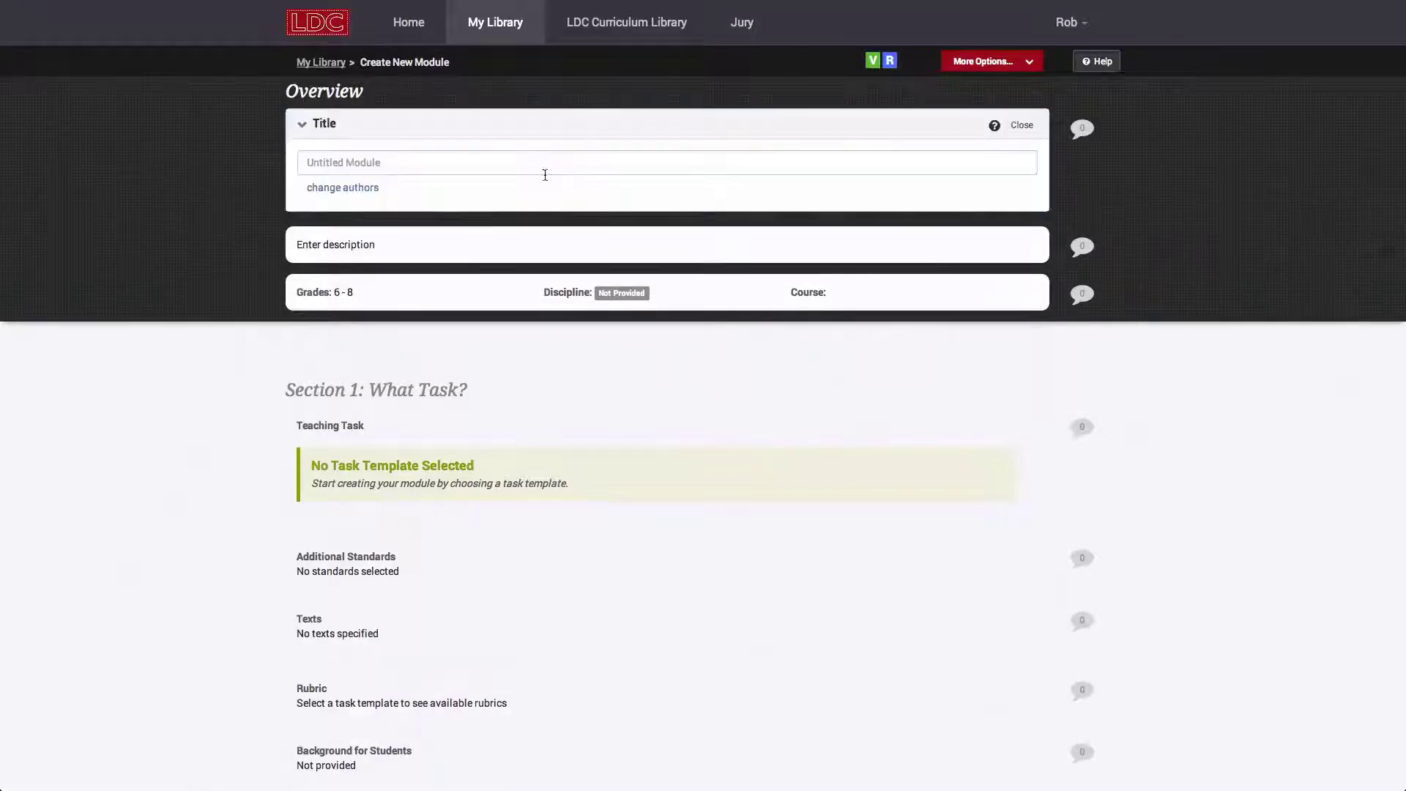
click(468, 157)
text(Our New Module)
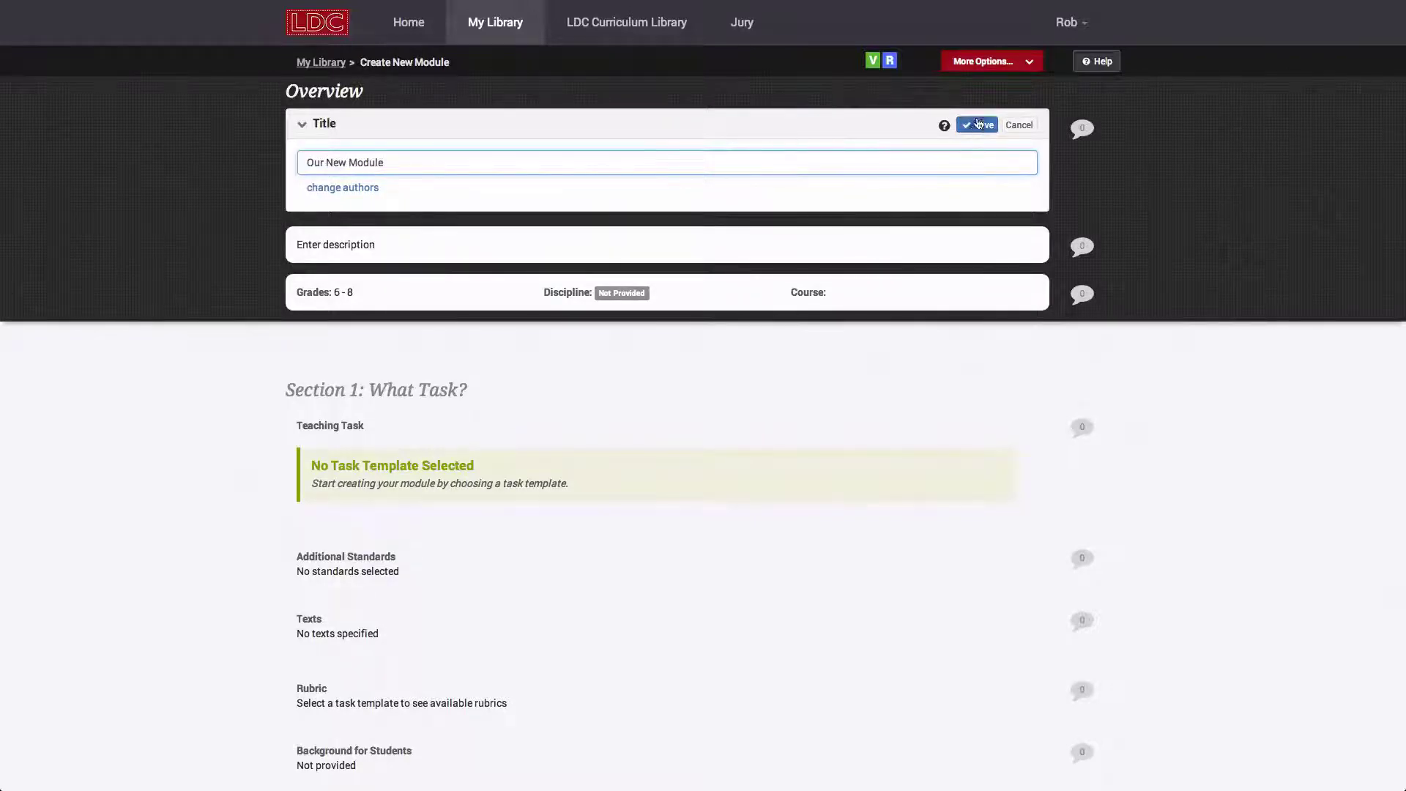
click(976, 125)
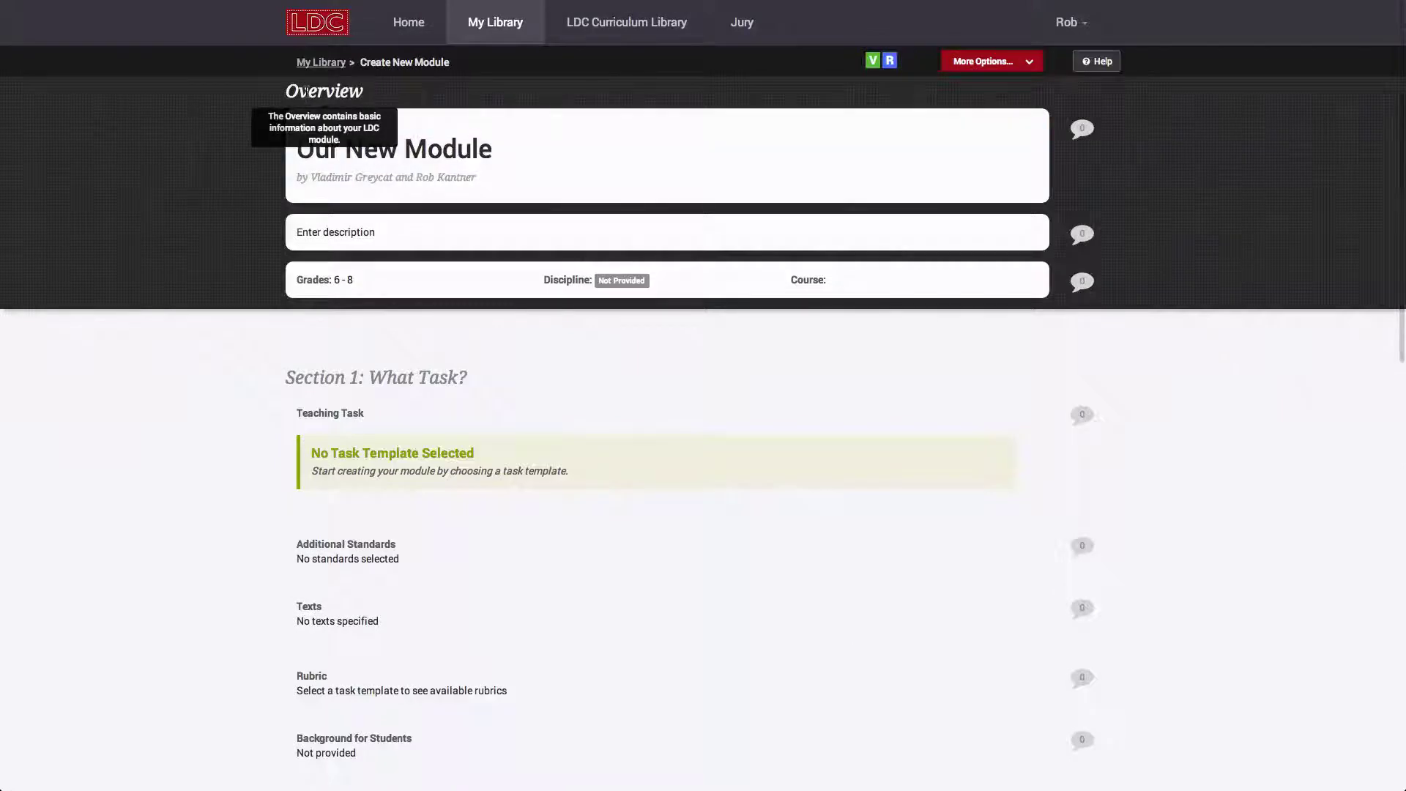
- Review the module's layout from the Overview through Section 1, Sections 2 & 3 and Section 4, returning to the Overview
mouse_move(320, 372)
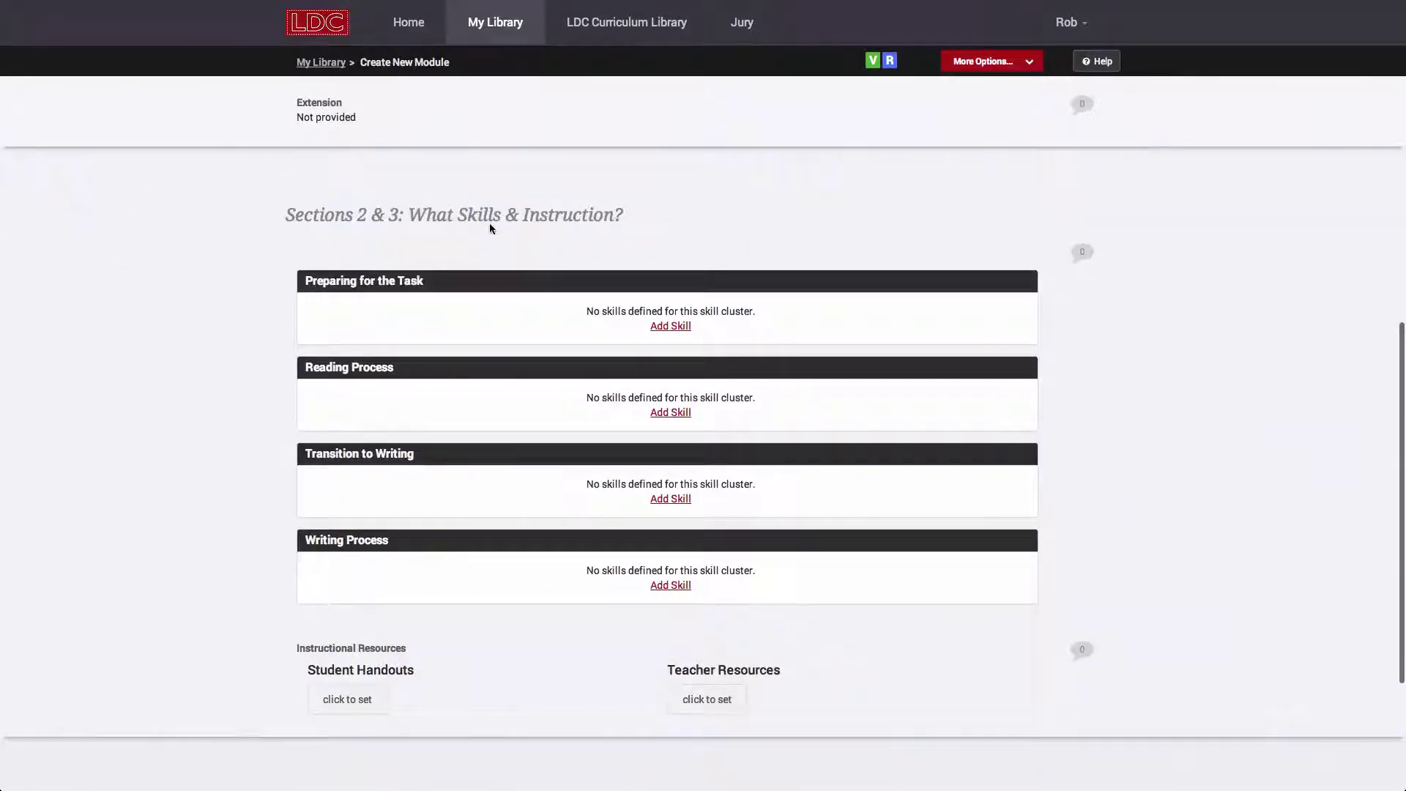
scroll(180, 427, down, 3)
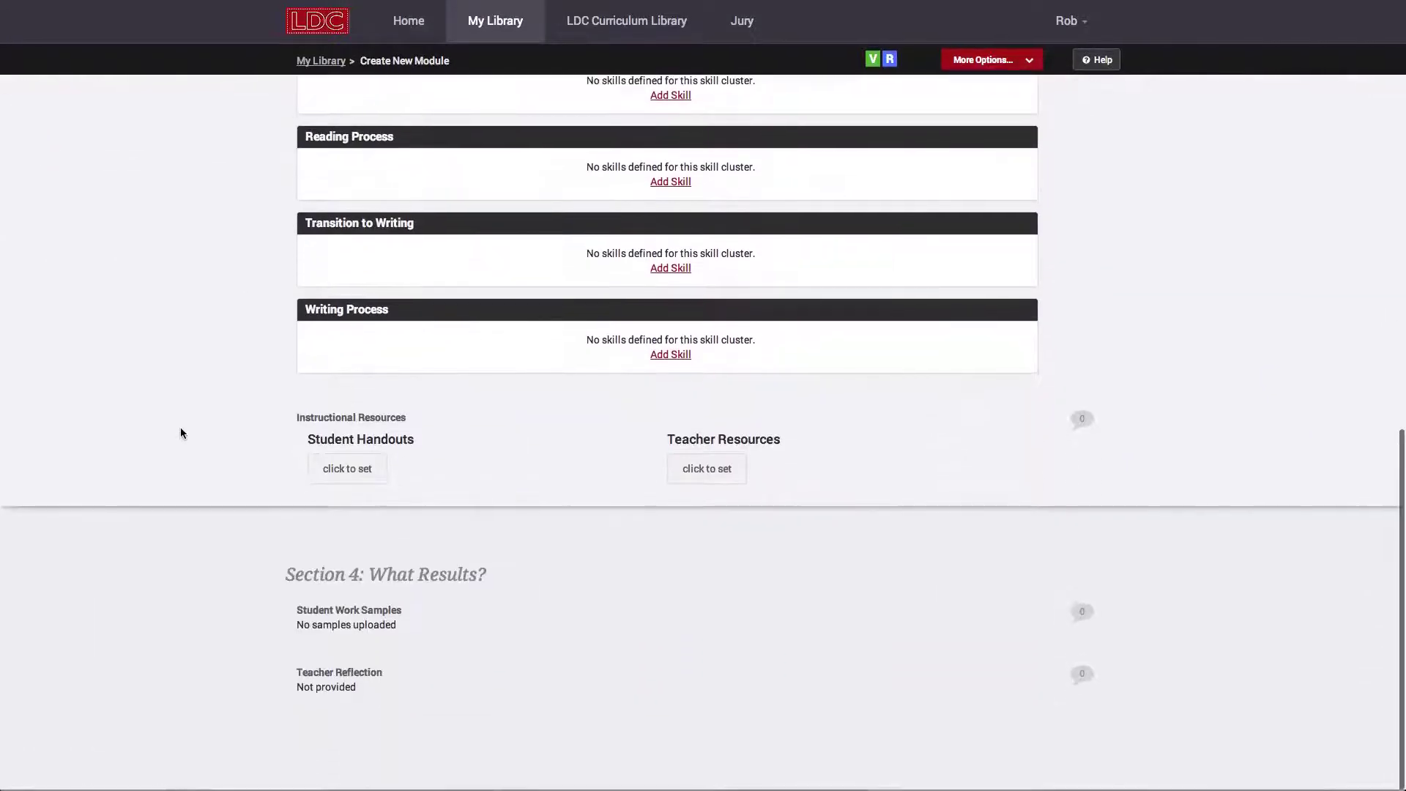
mouse_move(284, 520)
scroll(201, 410, up, 7)
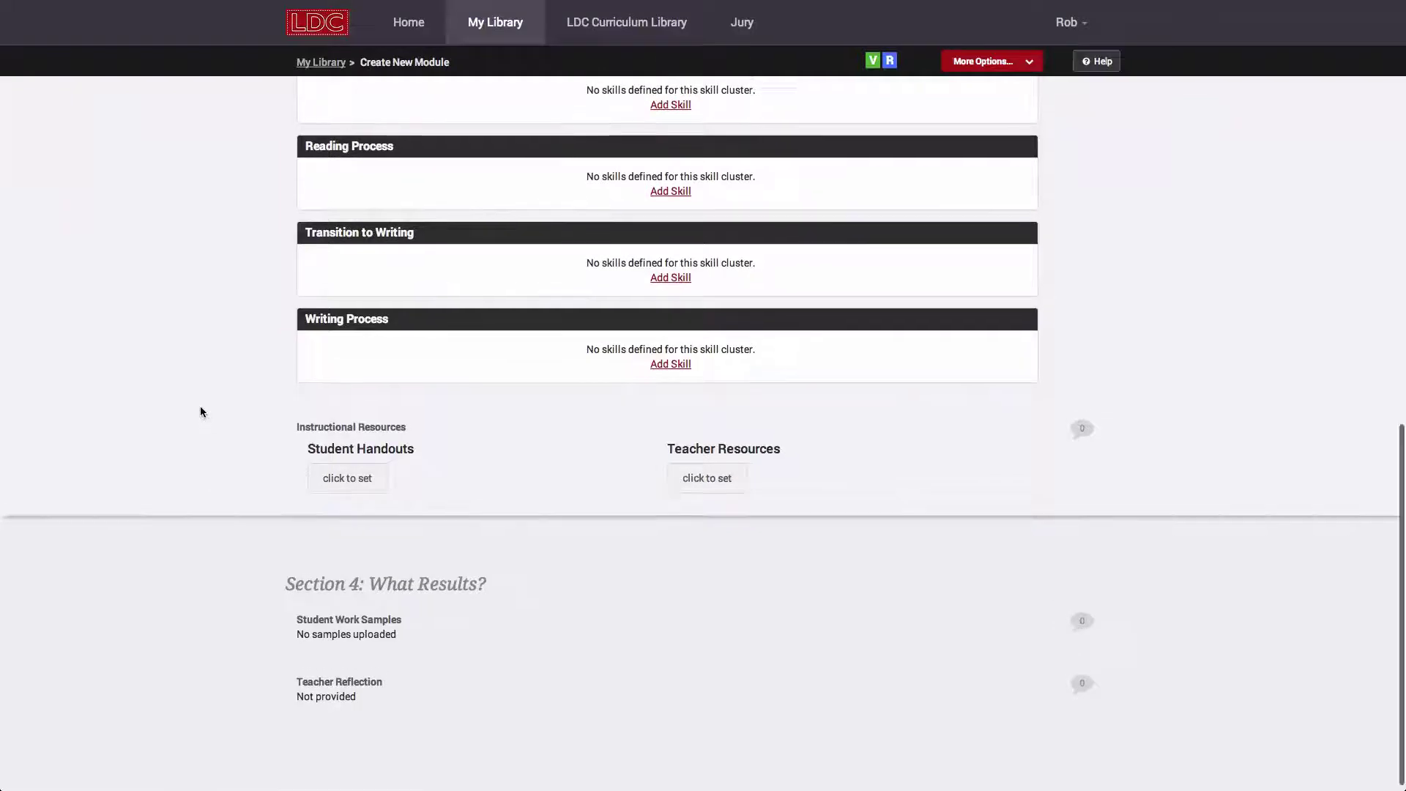
scroll(200, 410, up, 3)
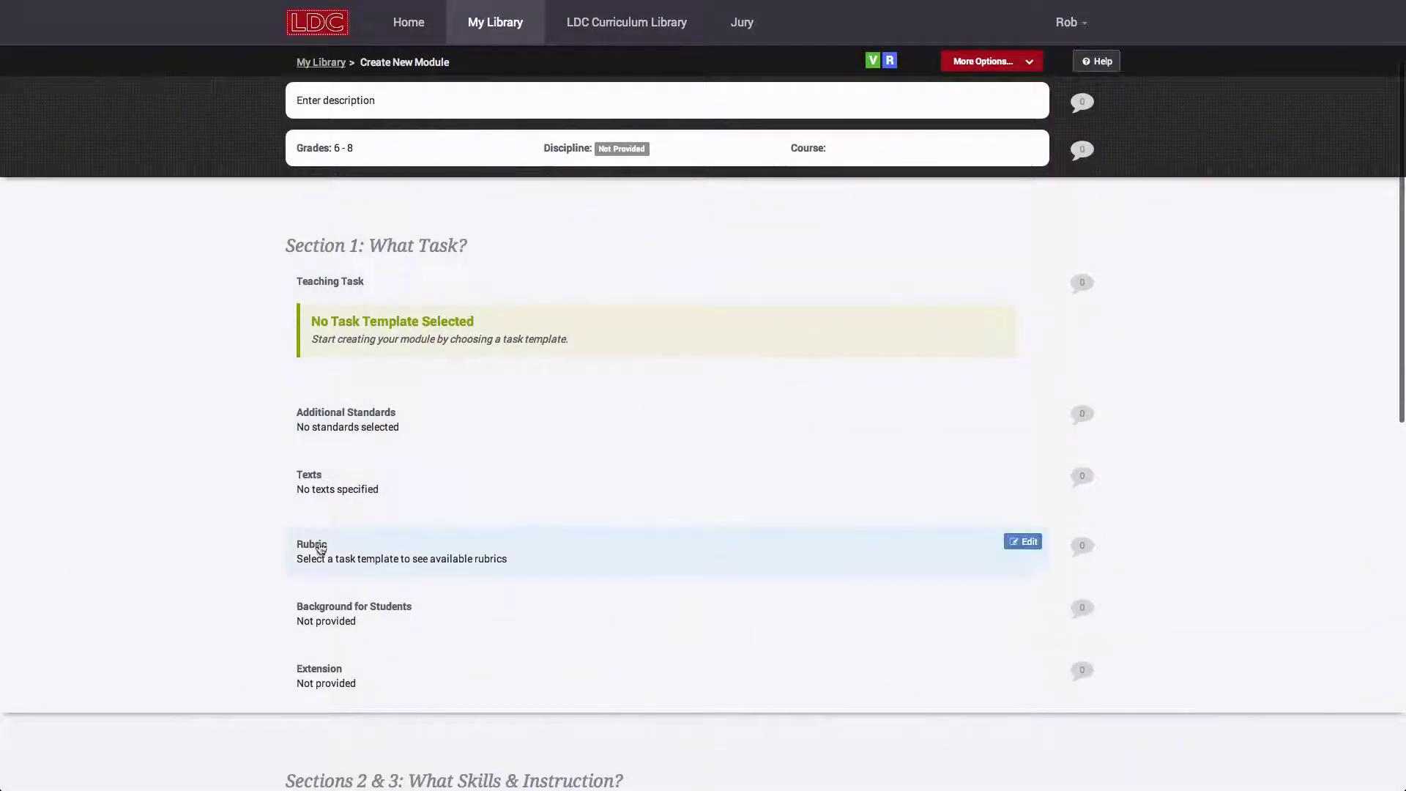
scroll(319, 549, down, 5)
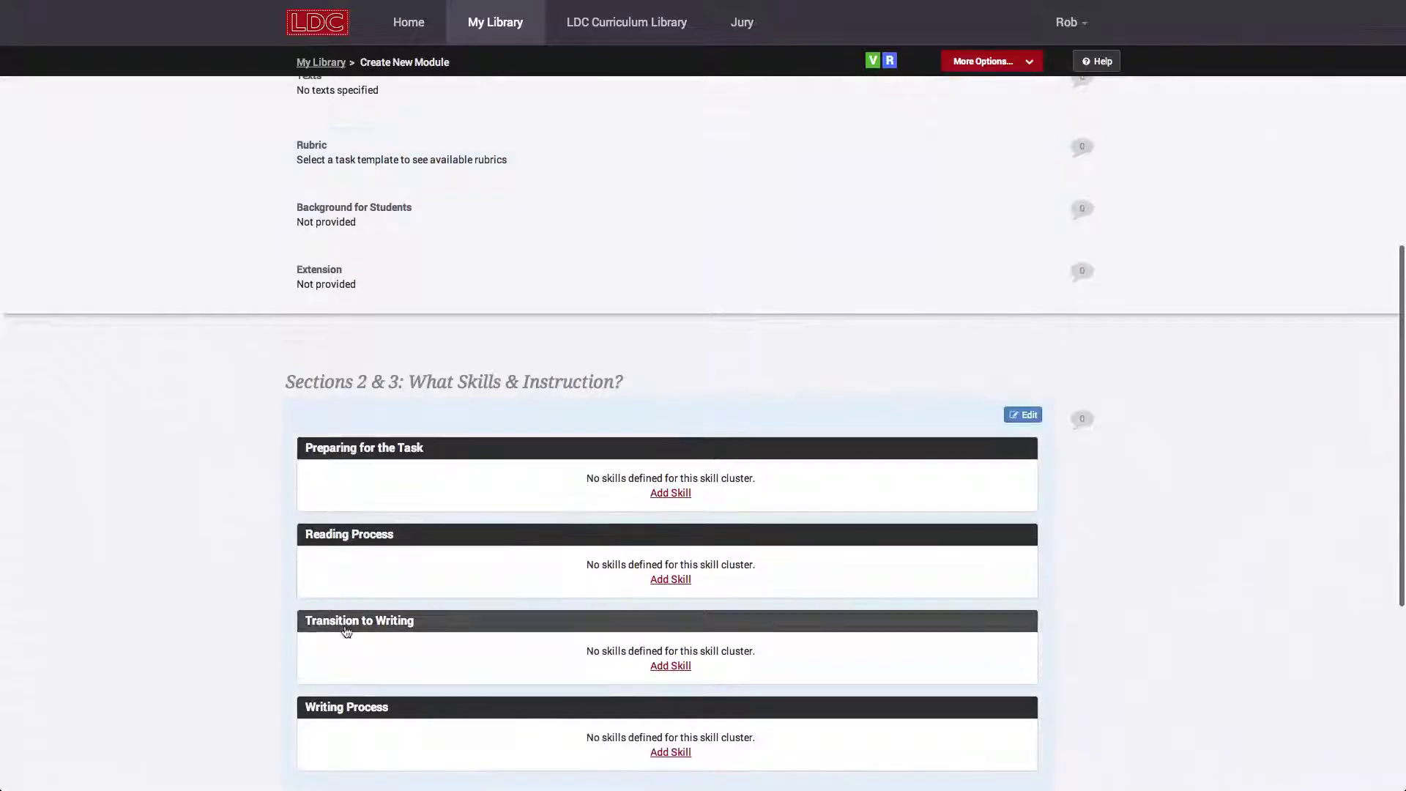
scroll(347, 620, down, 3)
scroll(347, 659, down, 2)
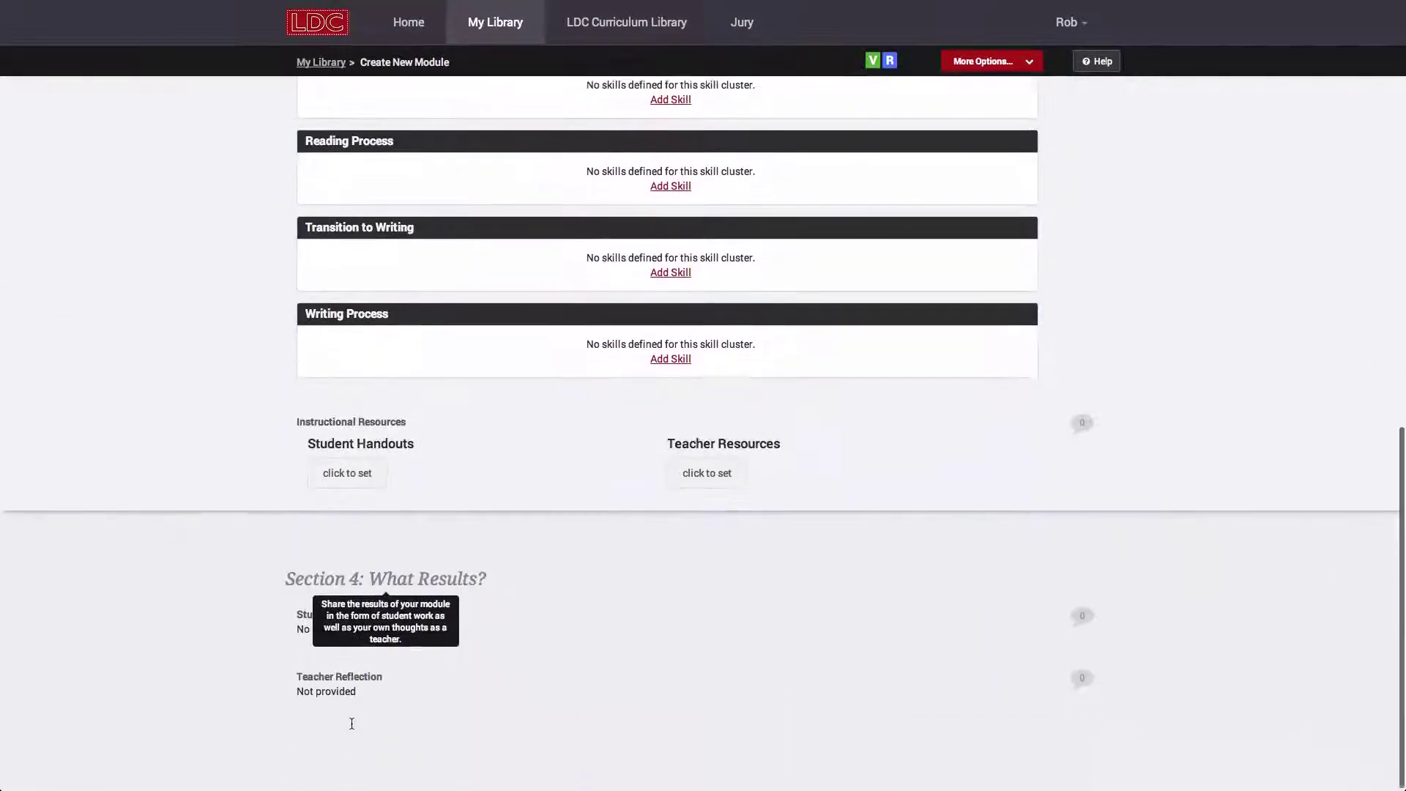
scroll(167, 314, up, 15)
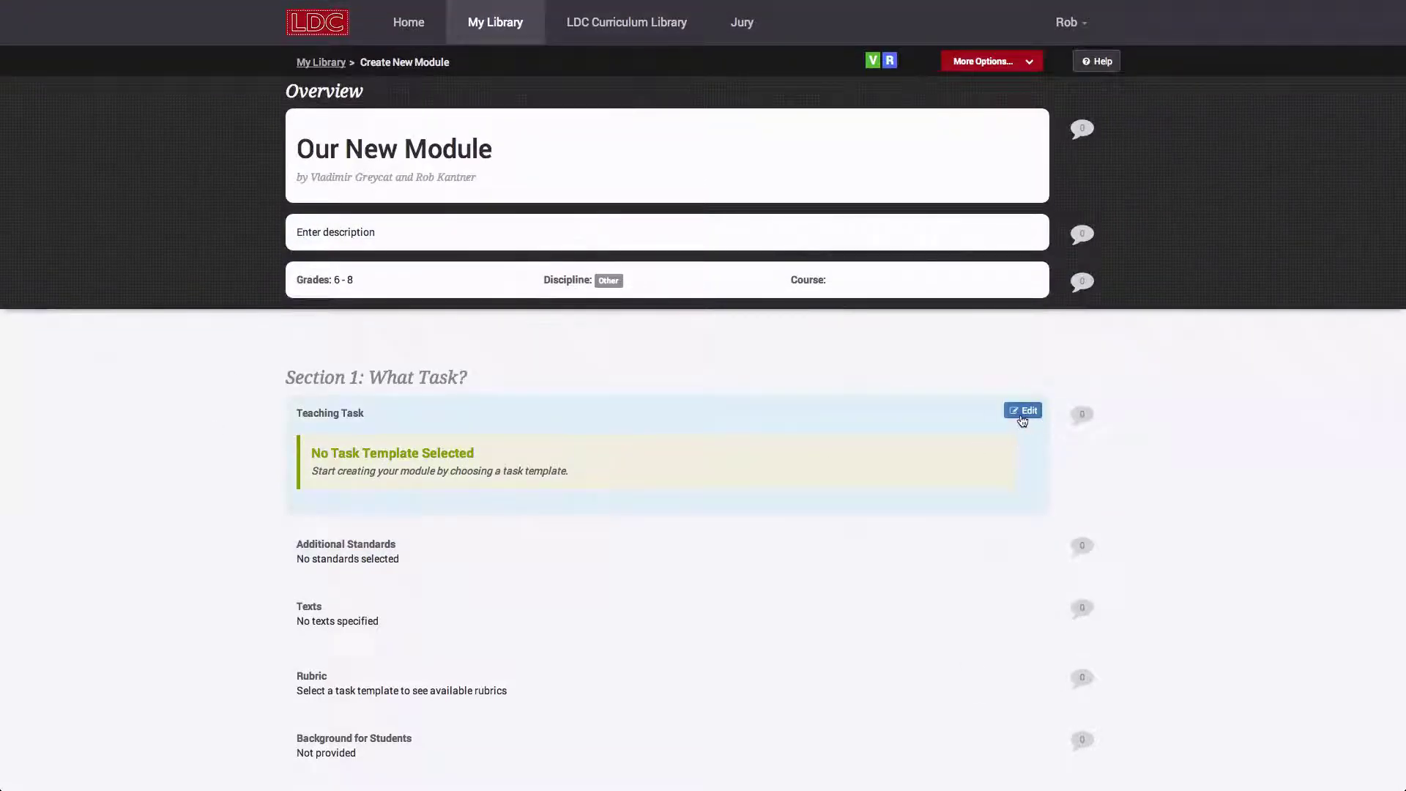
- Open the Teaching Task and Title editors one after the other, closing each without changes
click(1022, 411)
click(1022, 414)
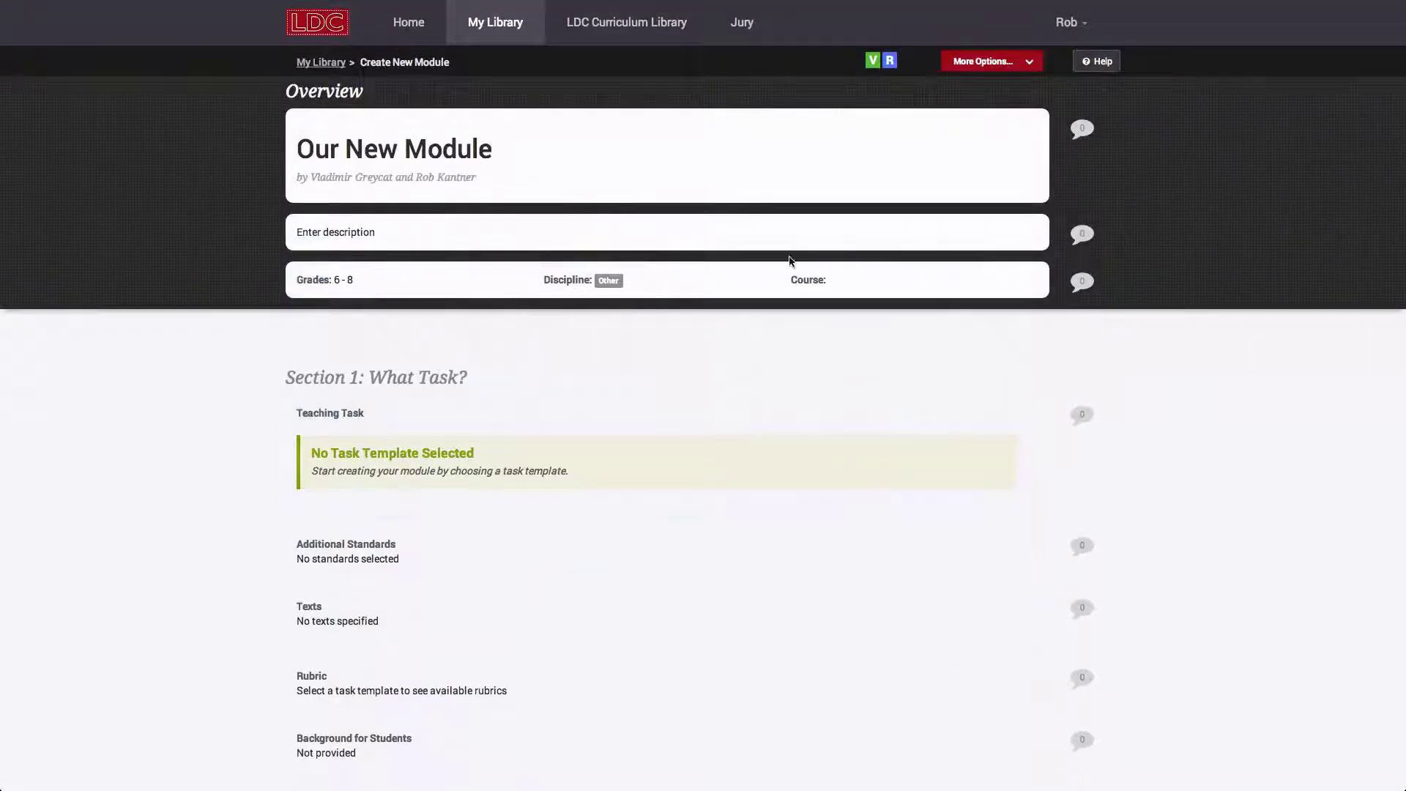
click(666, 183)
click(1022, 126)
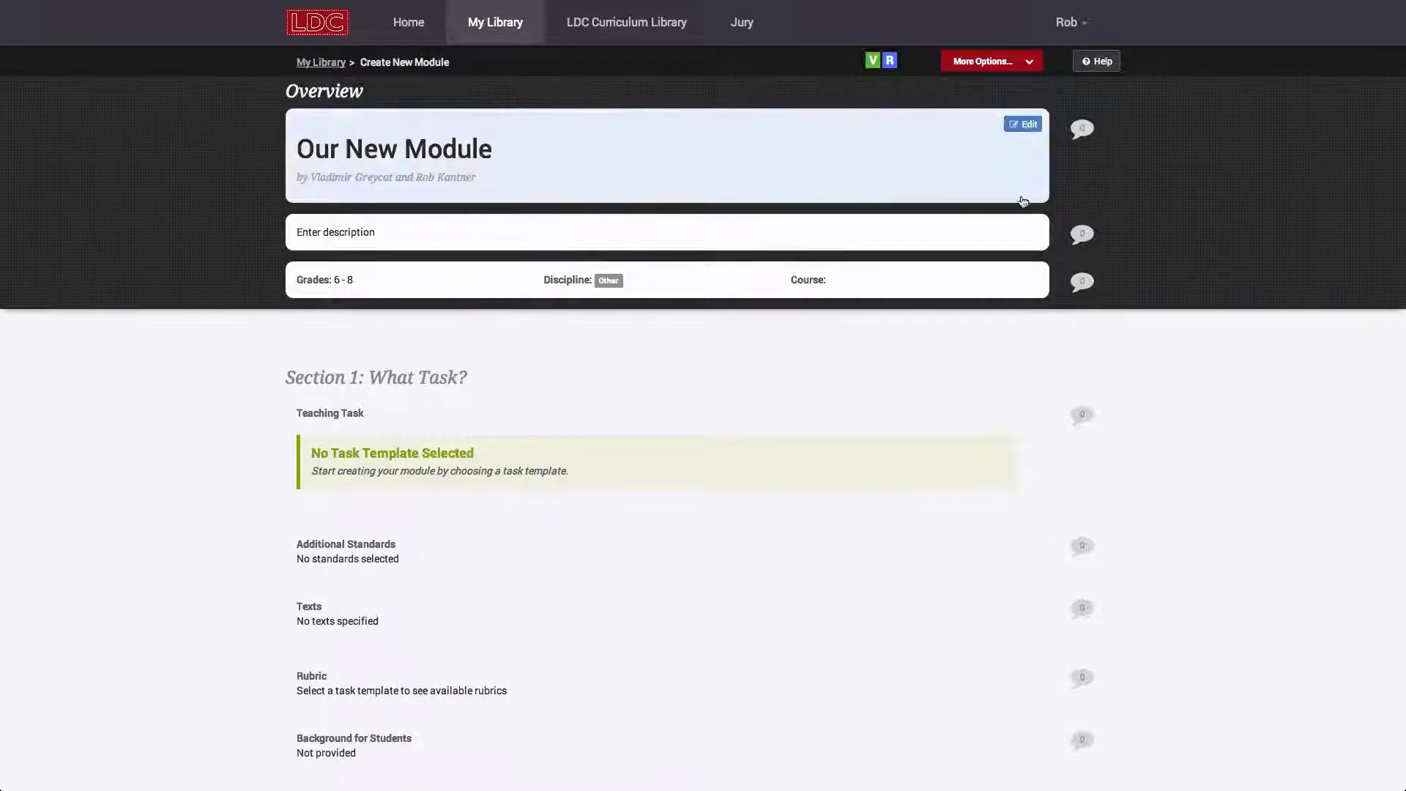
- Enter "Description" as the module's description and set its discipline to Science
click(949, 238)
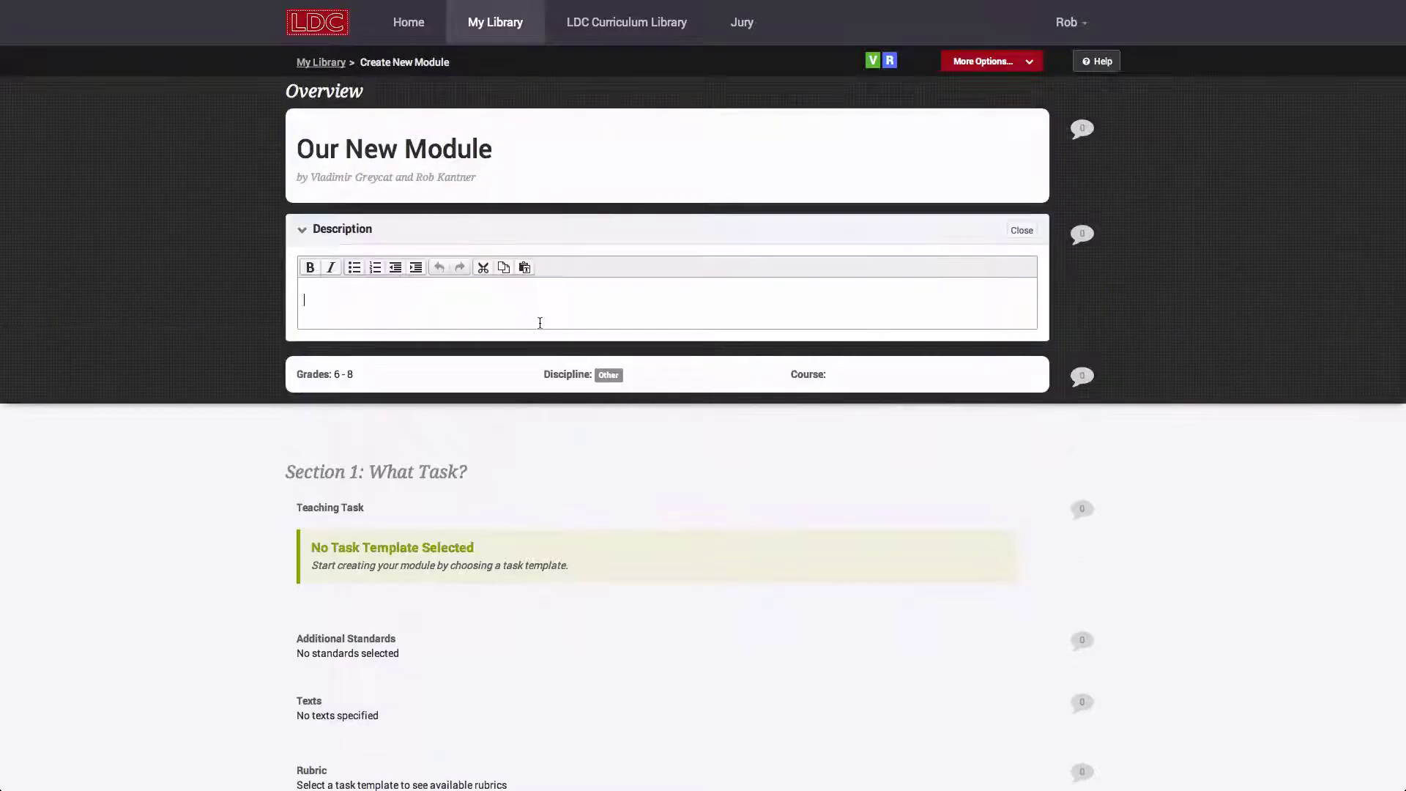
text(Description)
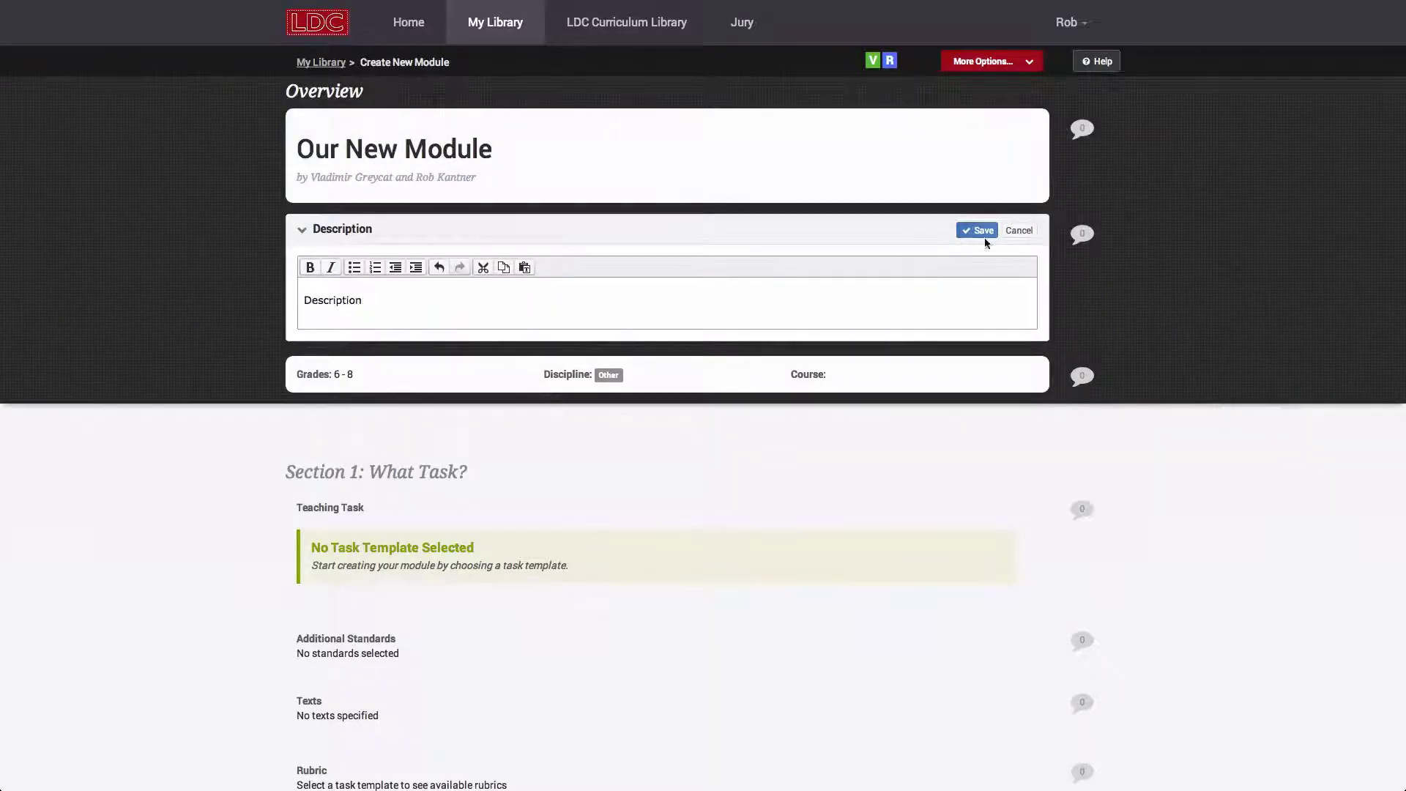
click(852, 382)
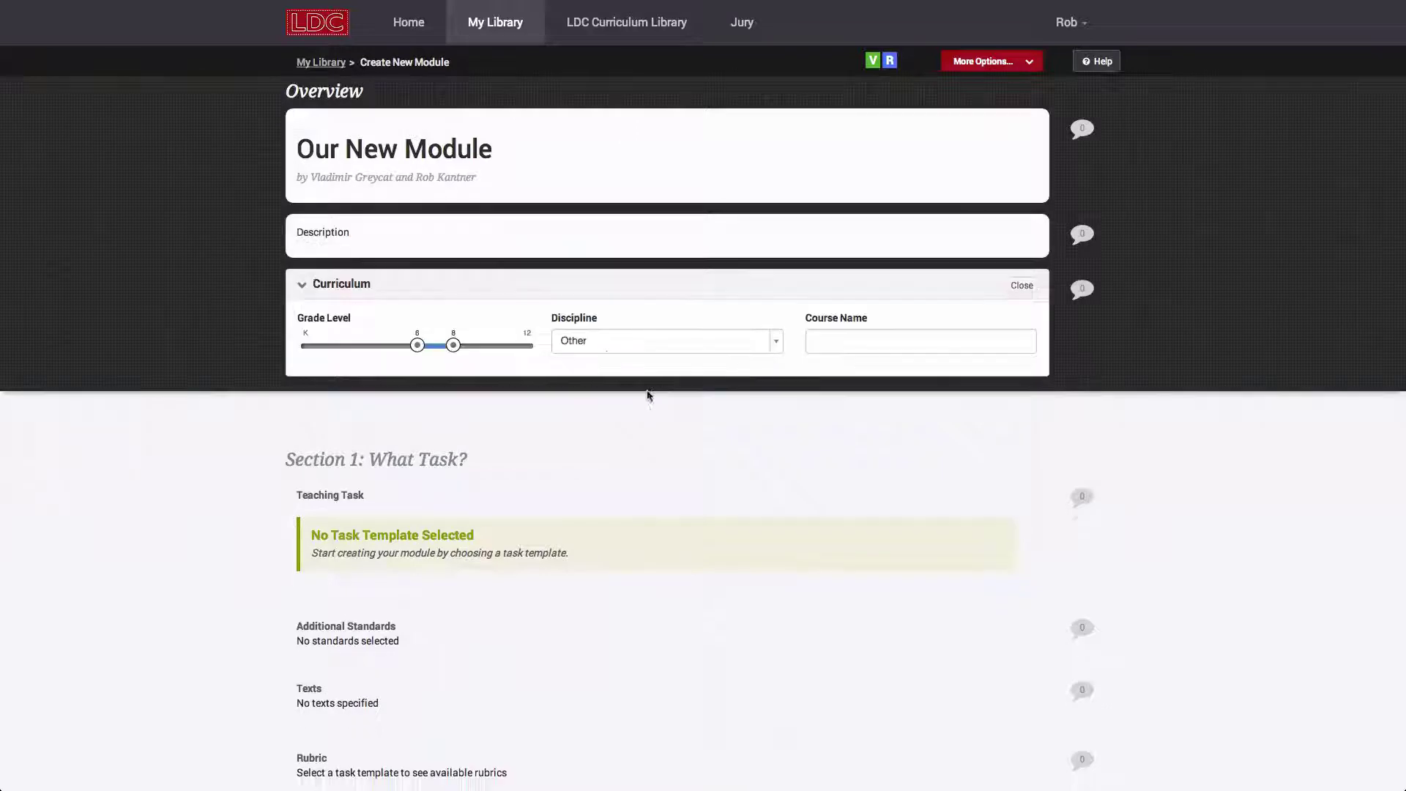
click(604, 341)
click(586, 402)
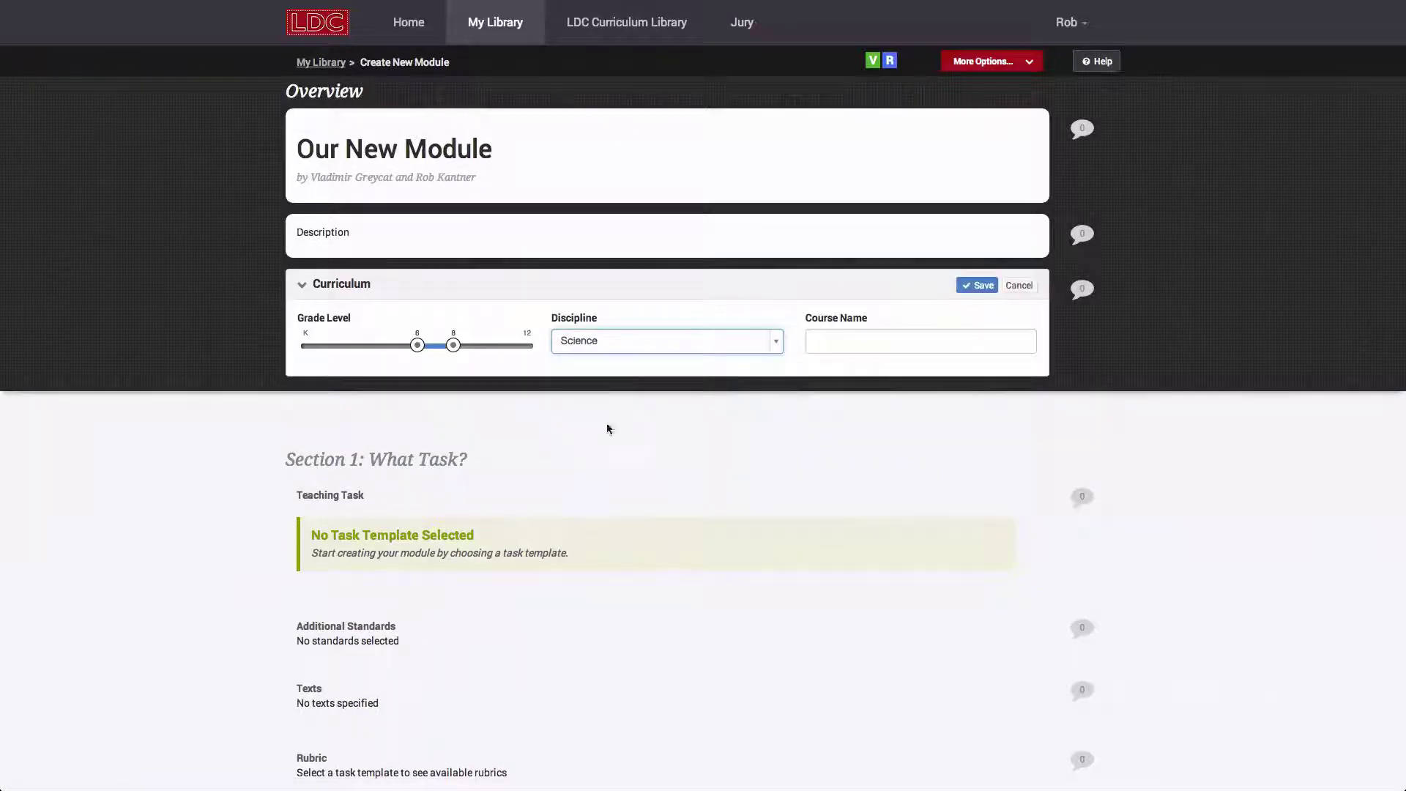
- Start choosing a task template for the Teaching Task and restrict the templates to LDC Collection 3.0
click(714, 548)
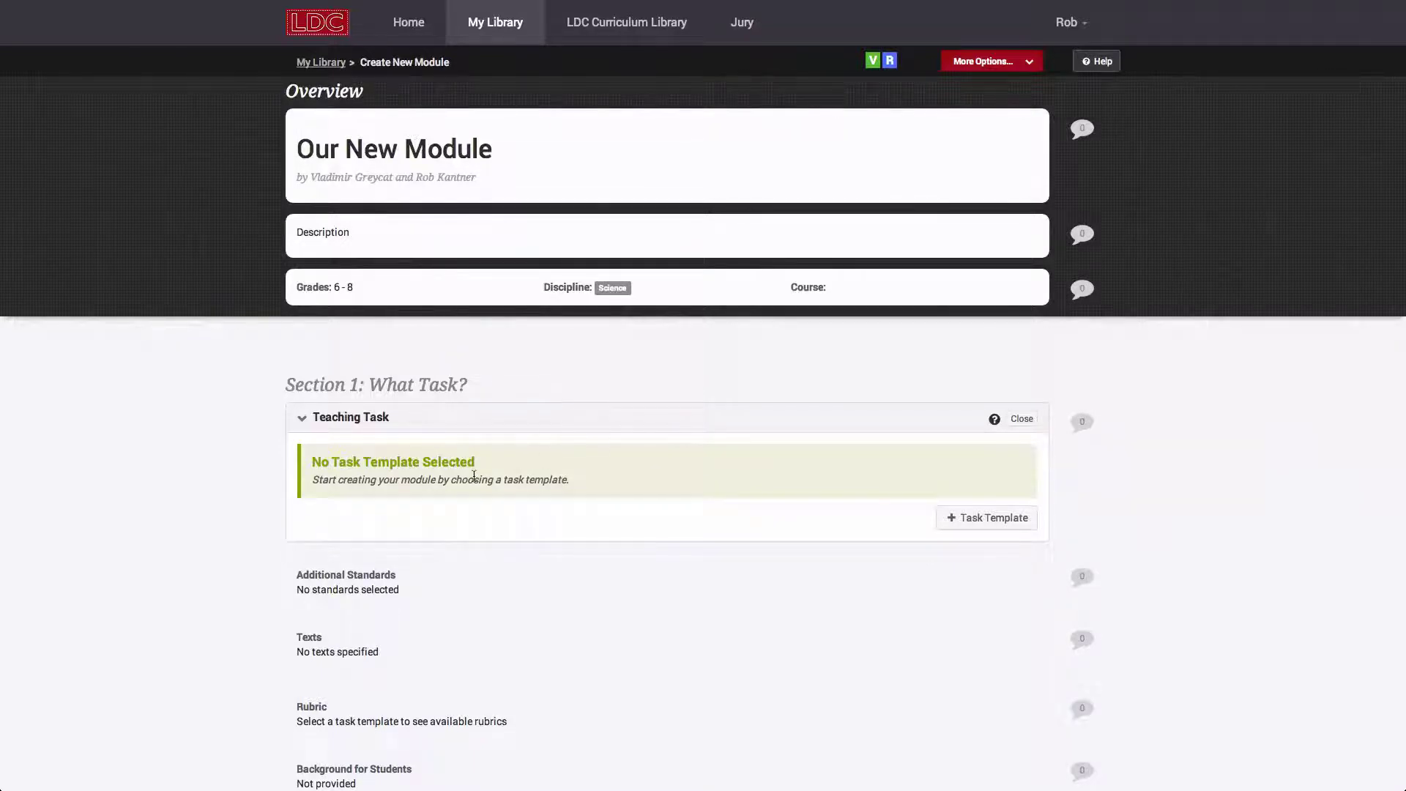
click(982, 519)
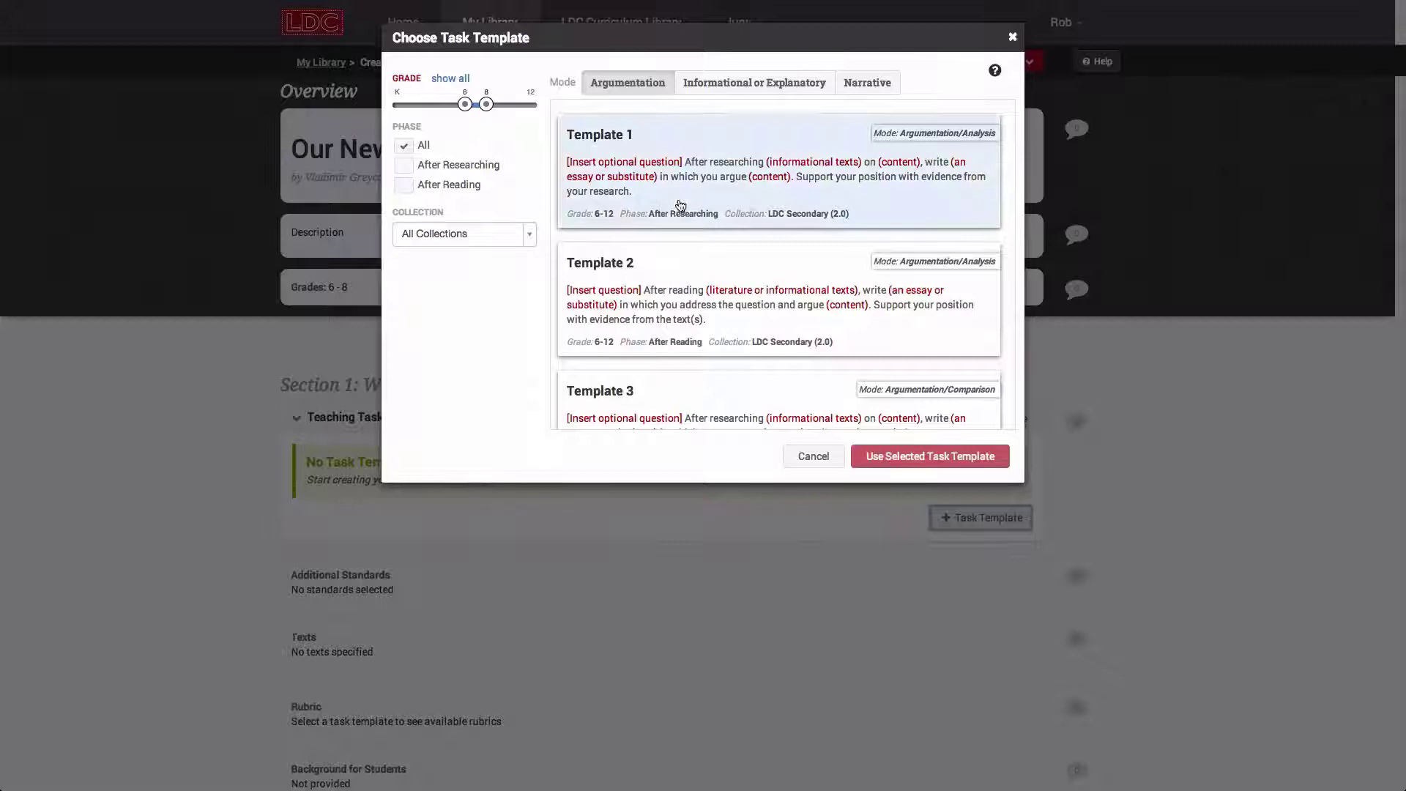
scroll(694, 314, down, 5)
scroll(694, 316, down, 6)
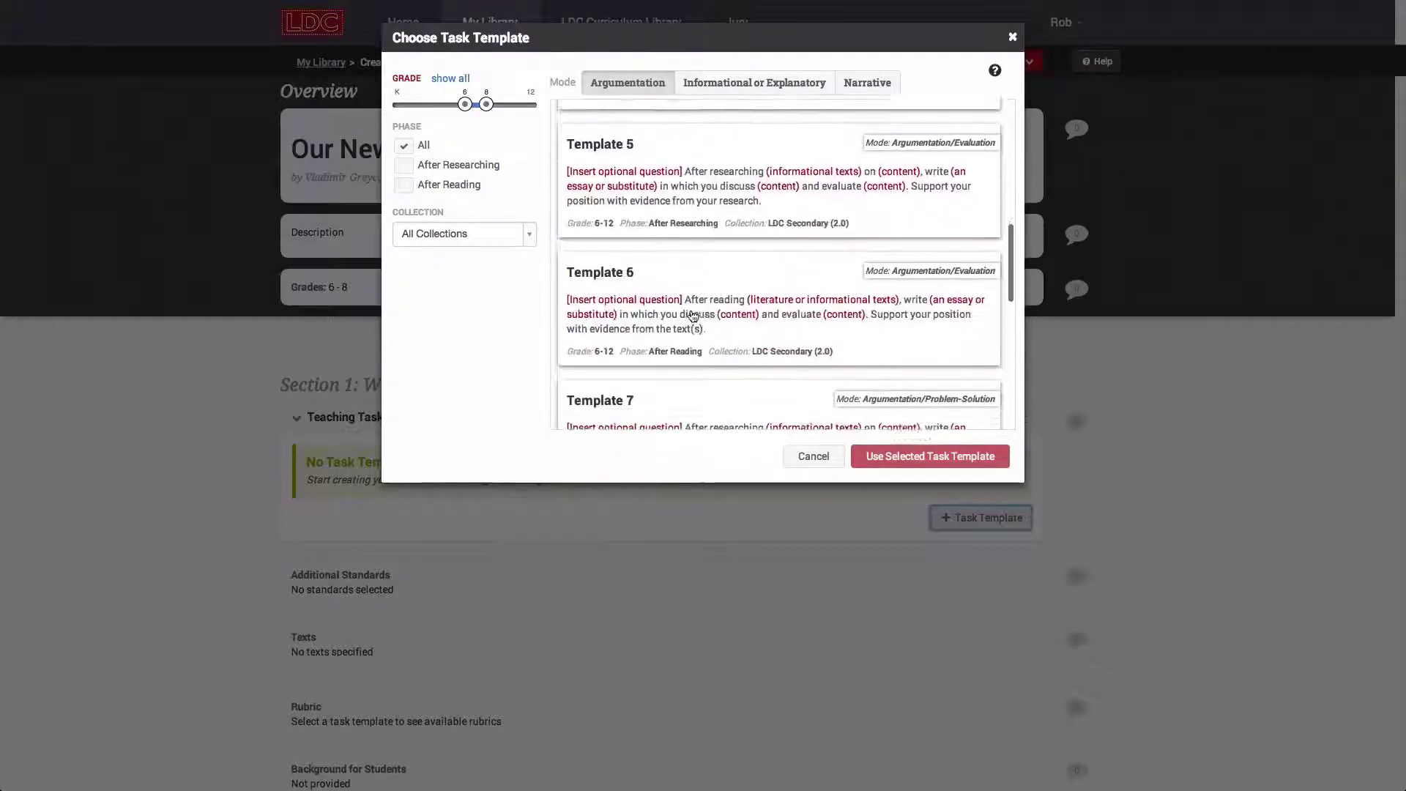
click(491, 246)
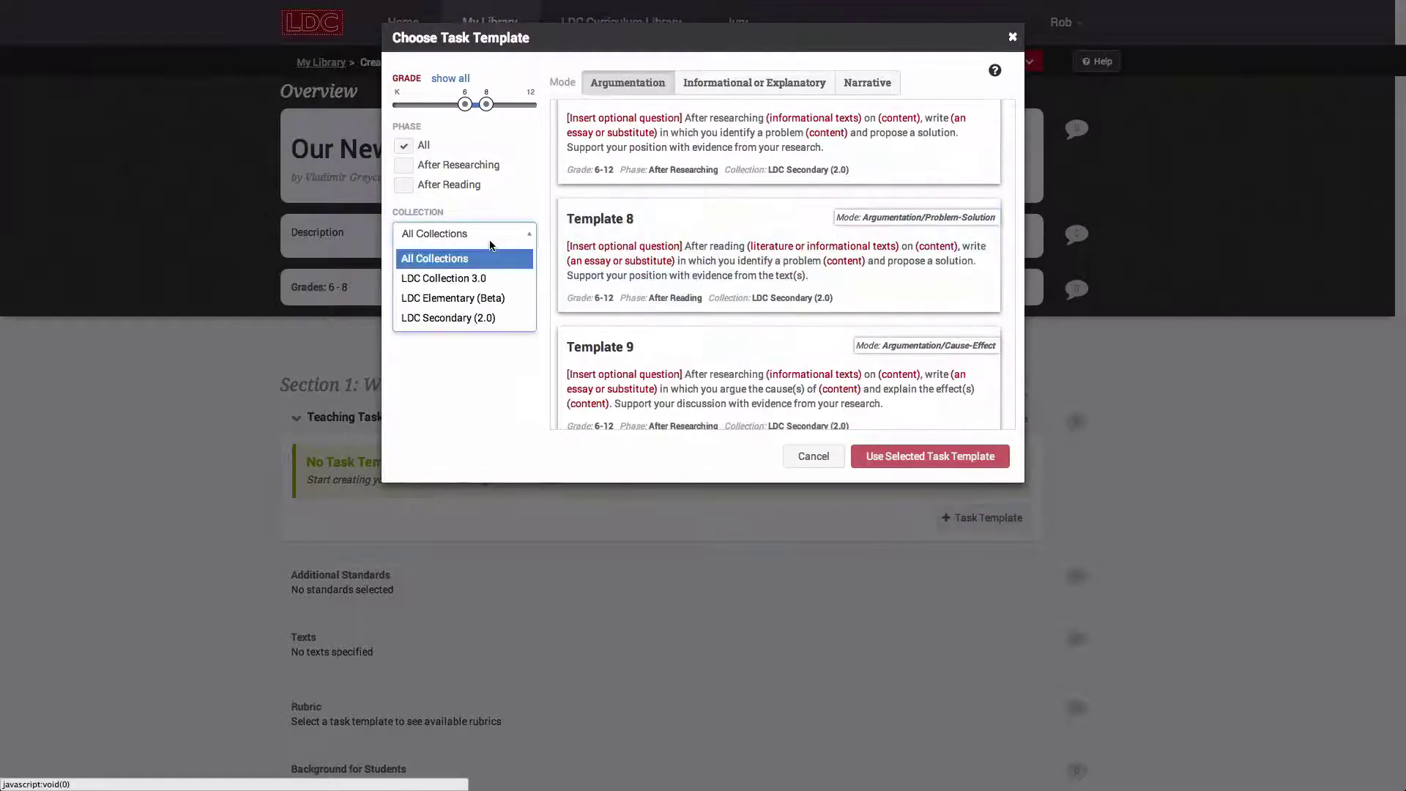
click(482, 277)
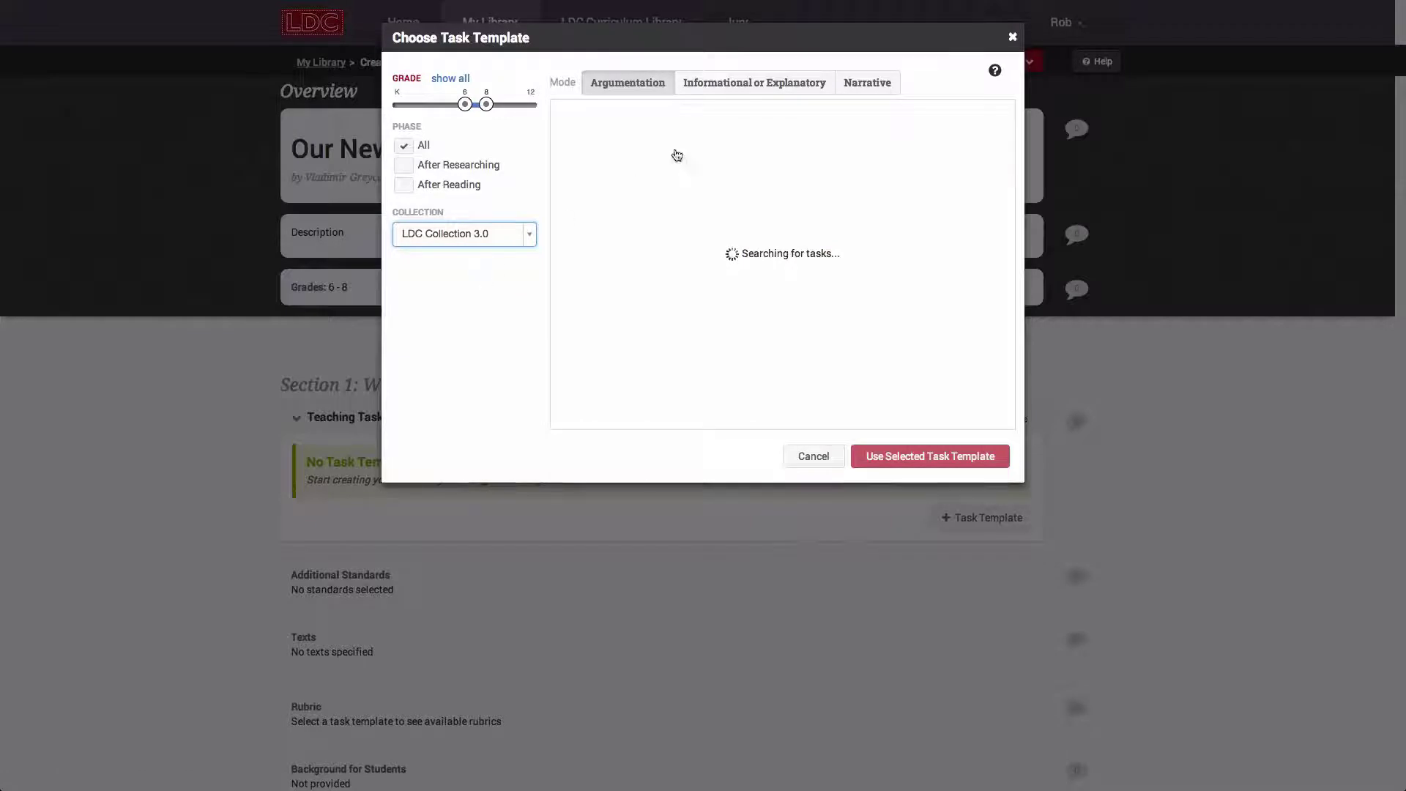
- Apply Template IE4 from the Informational or Explanatory mode to the Teaching Task
click(713, 83)
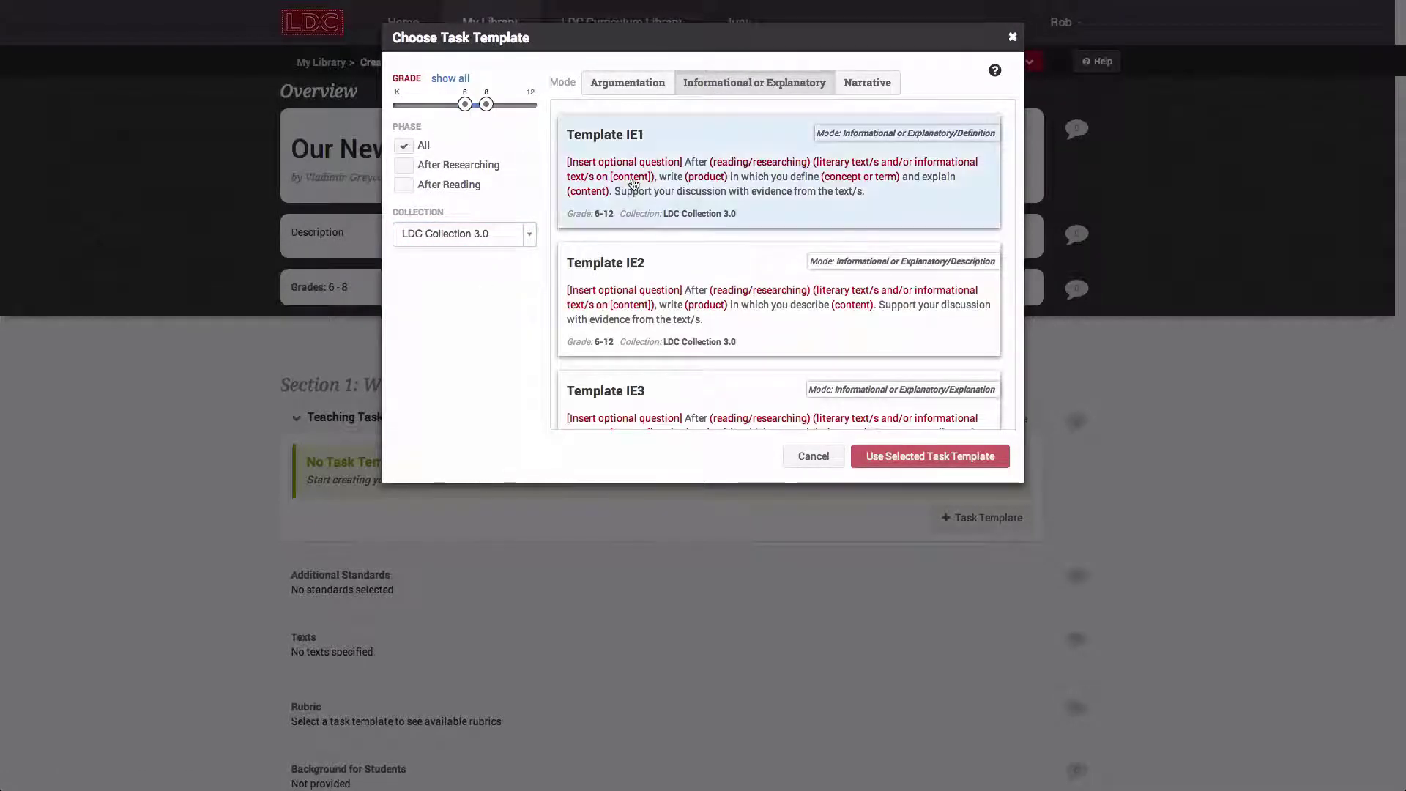
scroll(661, 314, down, 4)
click(663, 318)
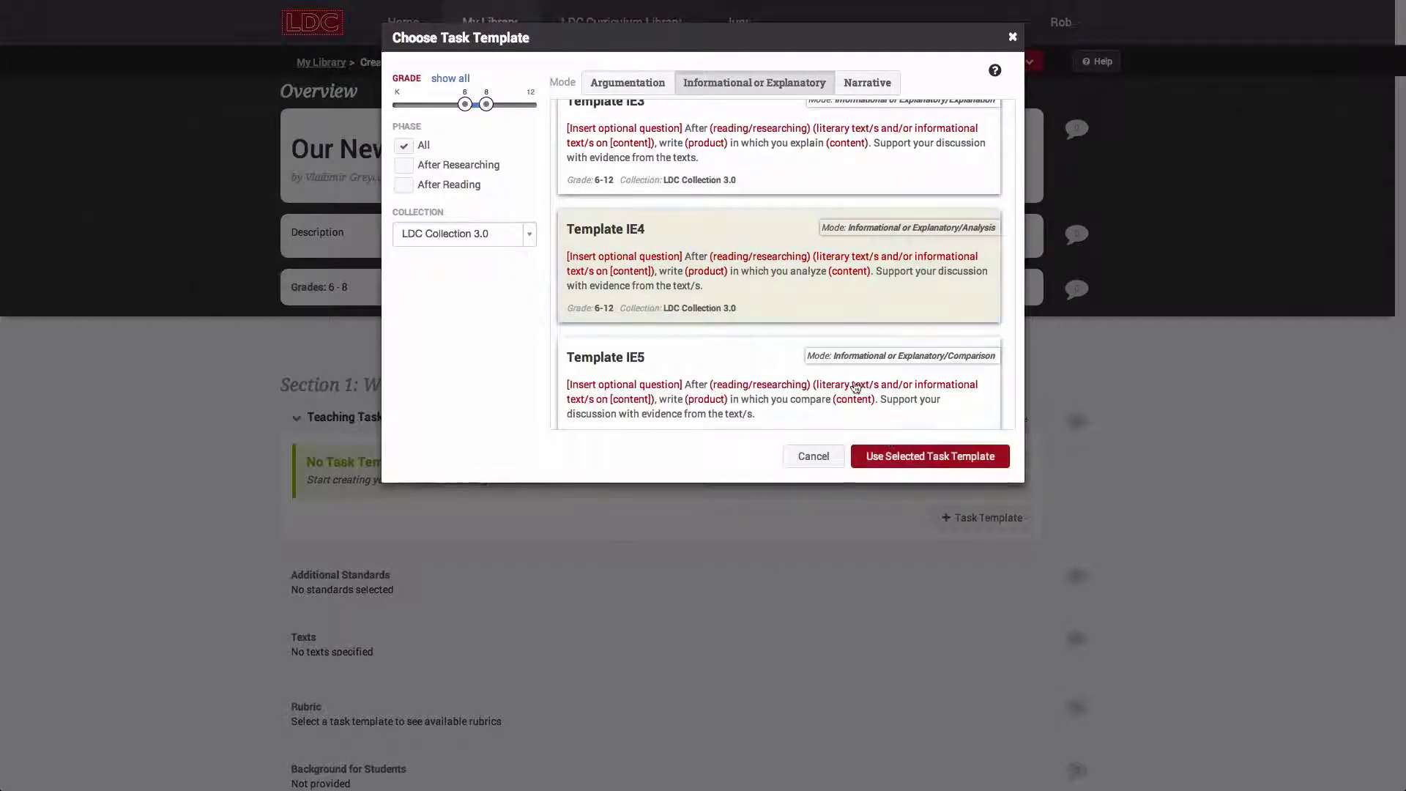
click(890, 456)
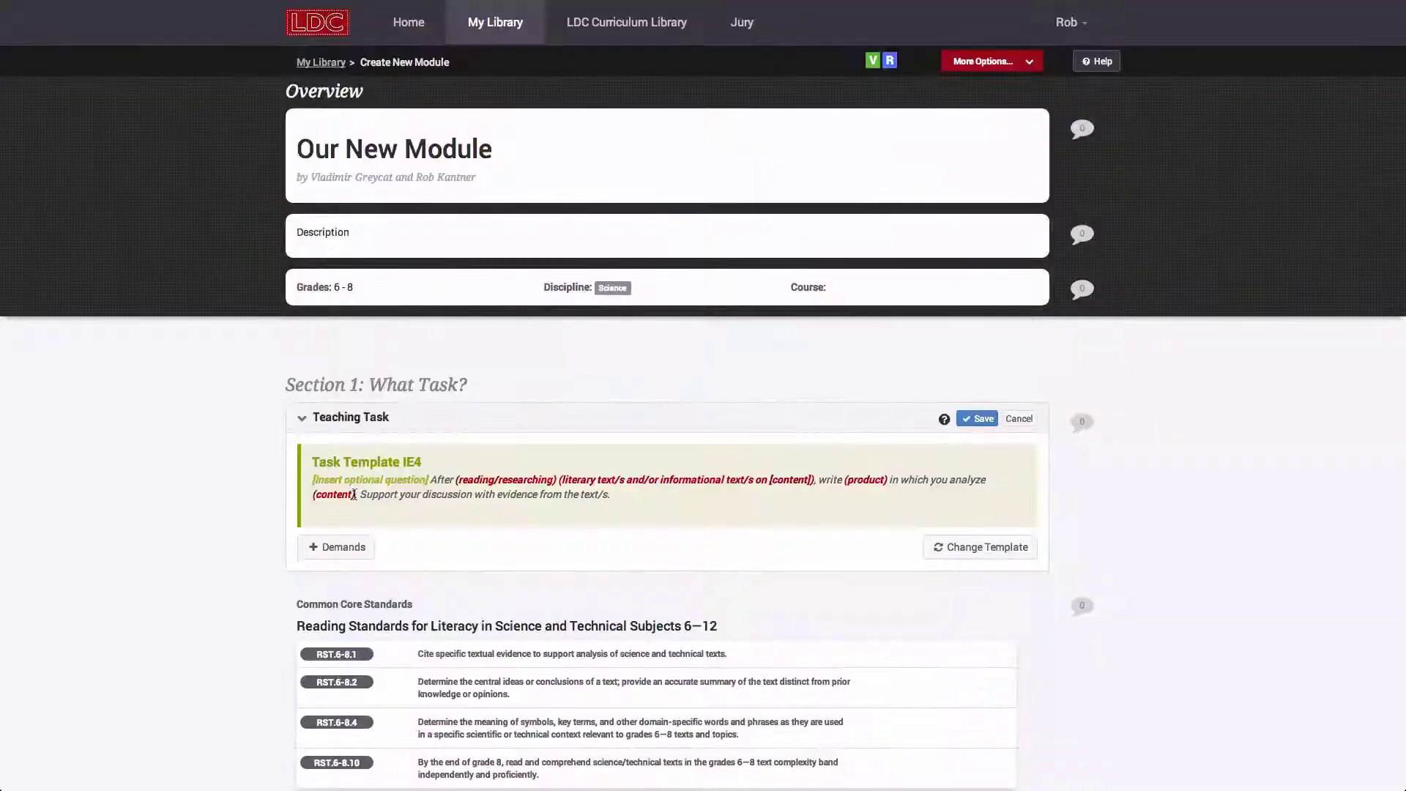
- Fill in the template's optional question with "Are earthquakes predictable?"
click(366, 479)
text(Are ea)
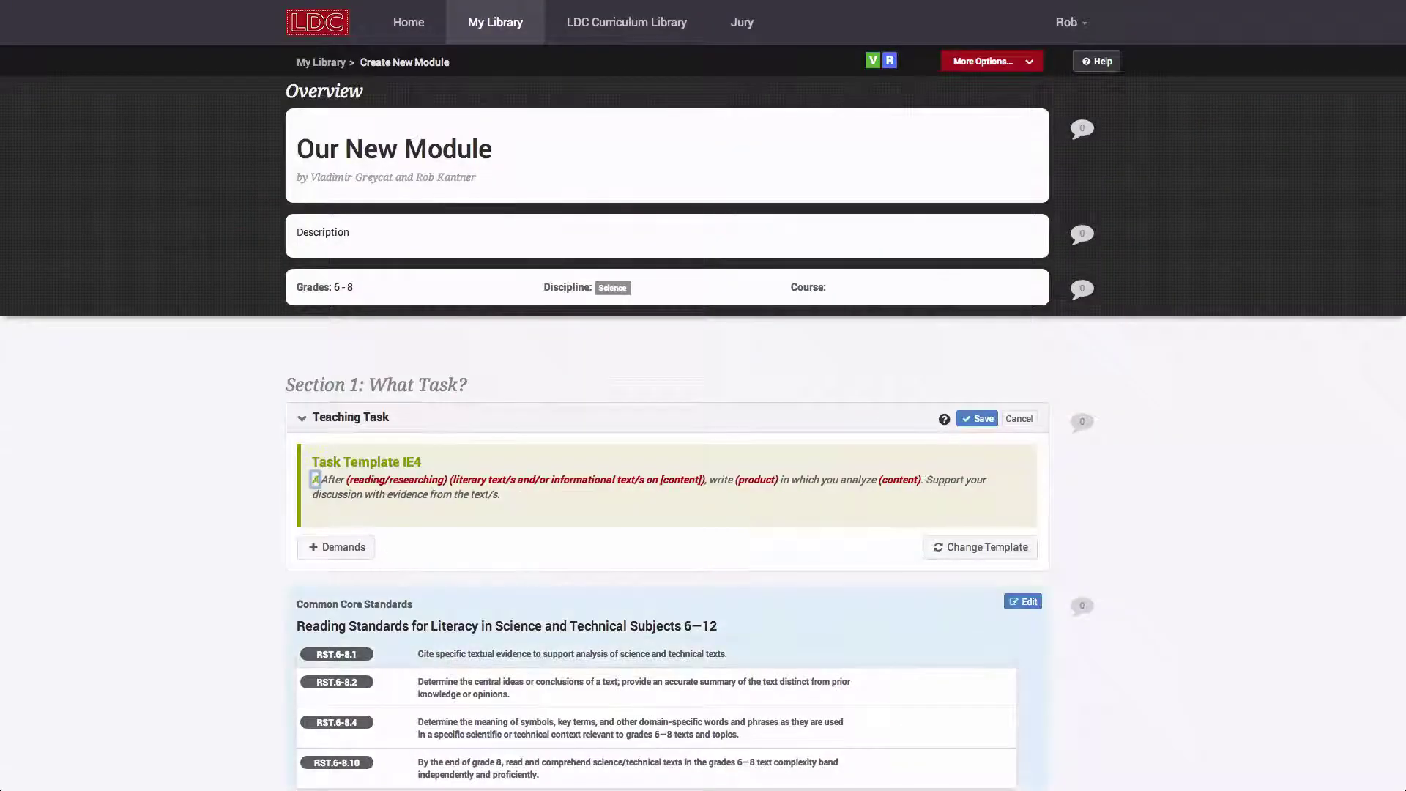
text(rthquakes predictable?)
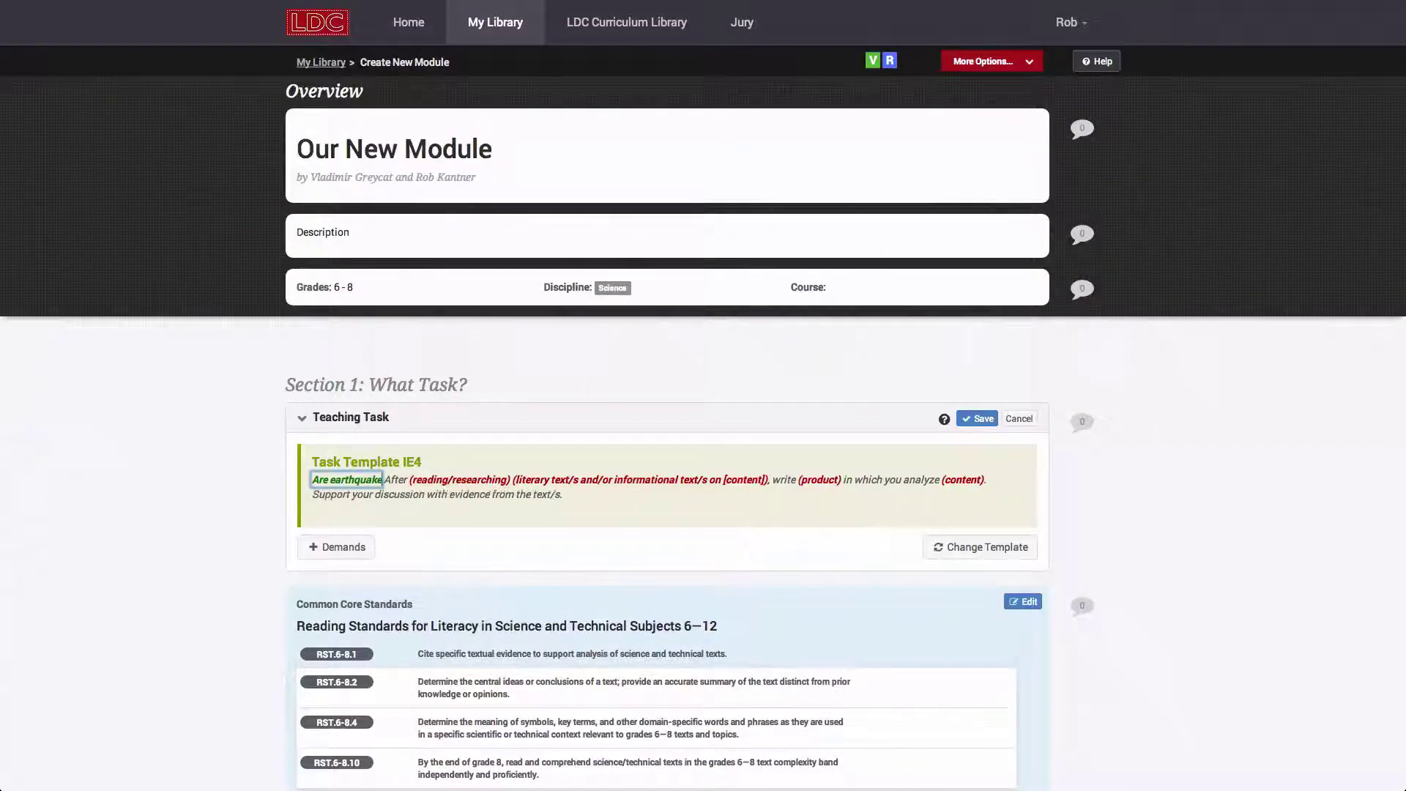
- Replace the reading/researching placeholder with "reading" and the literary or informational texts placeholder with "scientific articles on earthquakes"
click(521, 480)
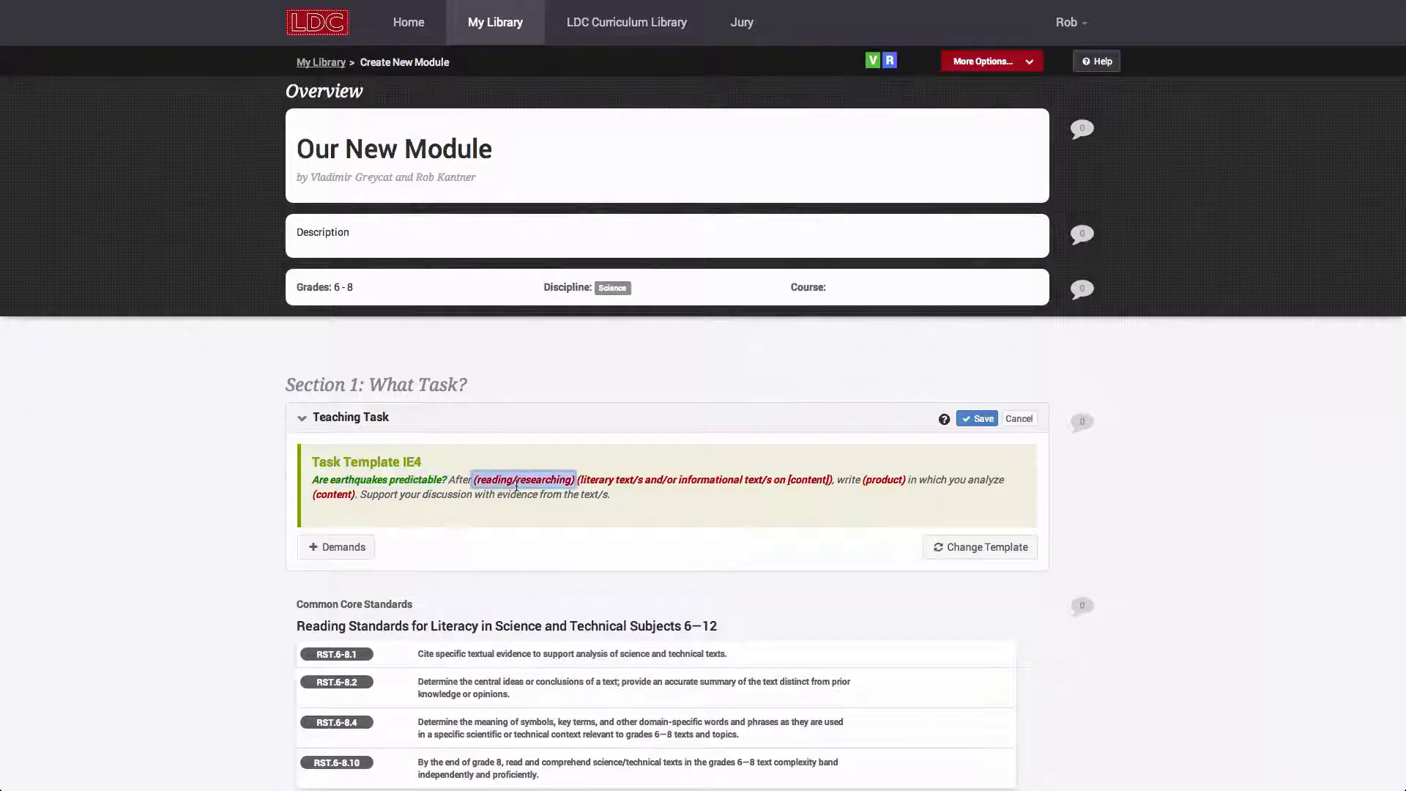
text(reading)
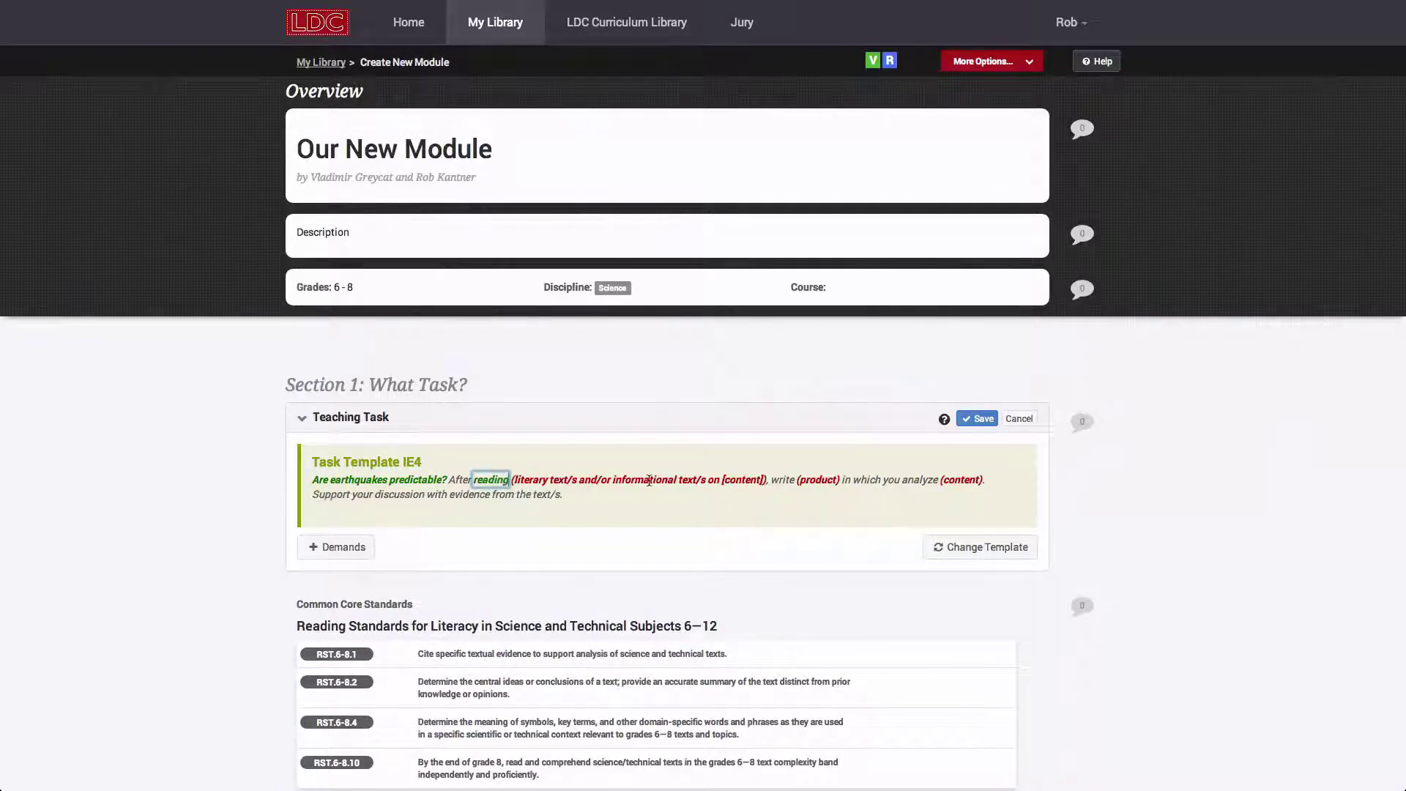
click(648, 480)
text(scientific articles on earthquakes)
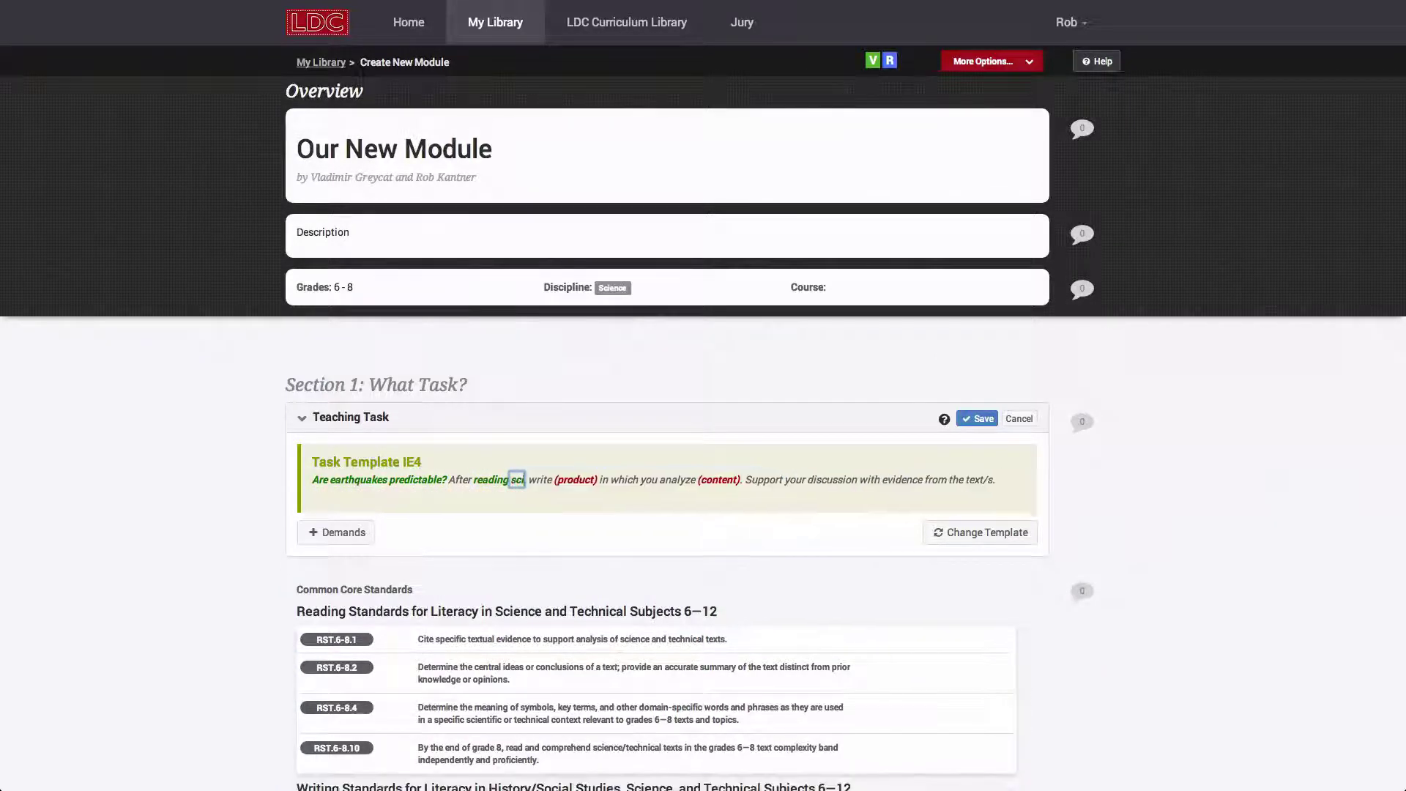
- Fill the product placeholder with "a report" and the content with "various claims regarding whether or not earthquakes can be predicted in advance", saving the Teaching Task
key(Tab)
text(a report)
key(Tab)
text(various claims regarding whether or not earthquakes can be predicted in advance)
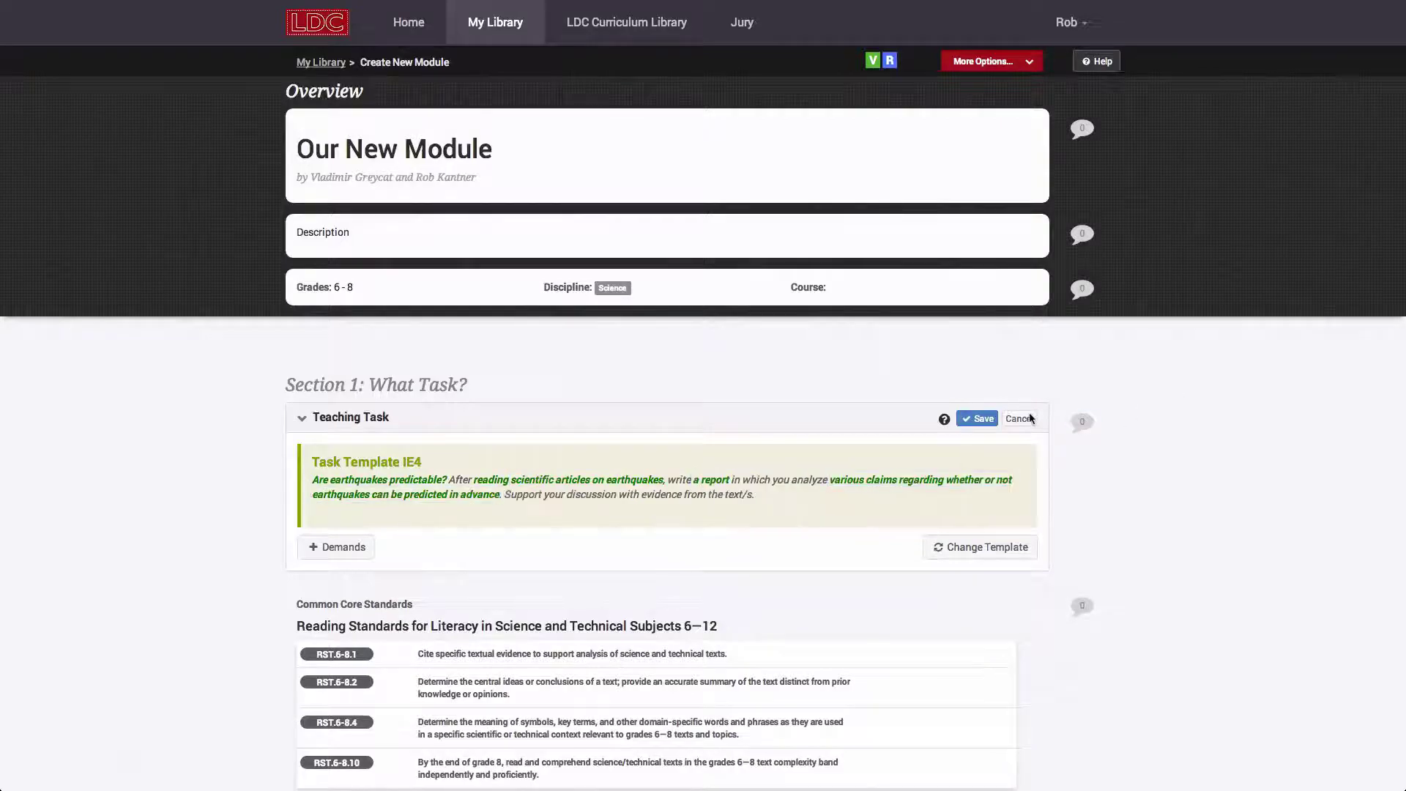
click(976, 418)
- Add demands D4 on credibility and origin of sources and D5 on gaps or unanswered questions to the Teaching Task
click(332, 510)
click(598, 229)
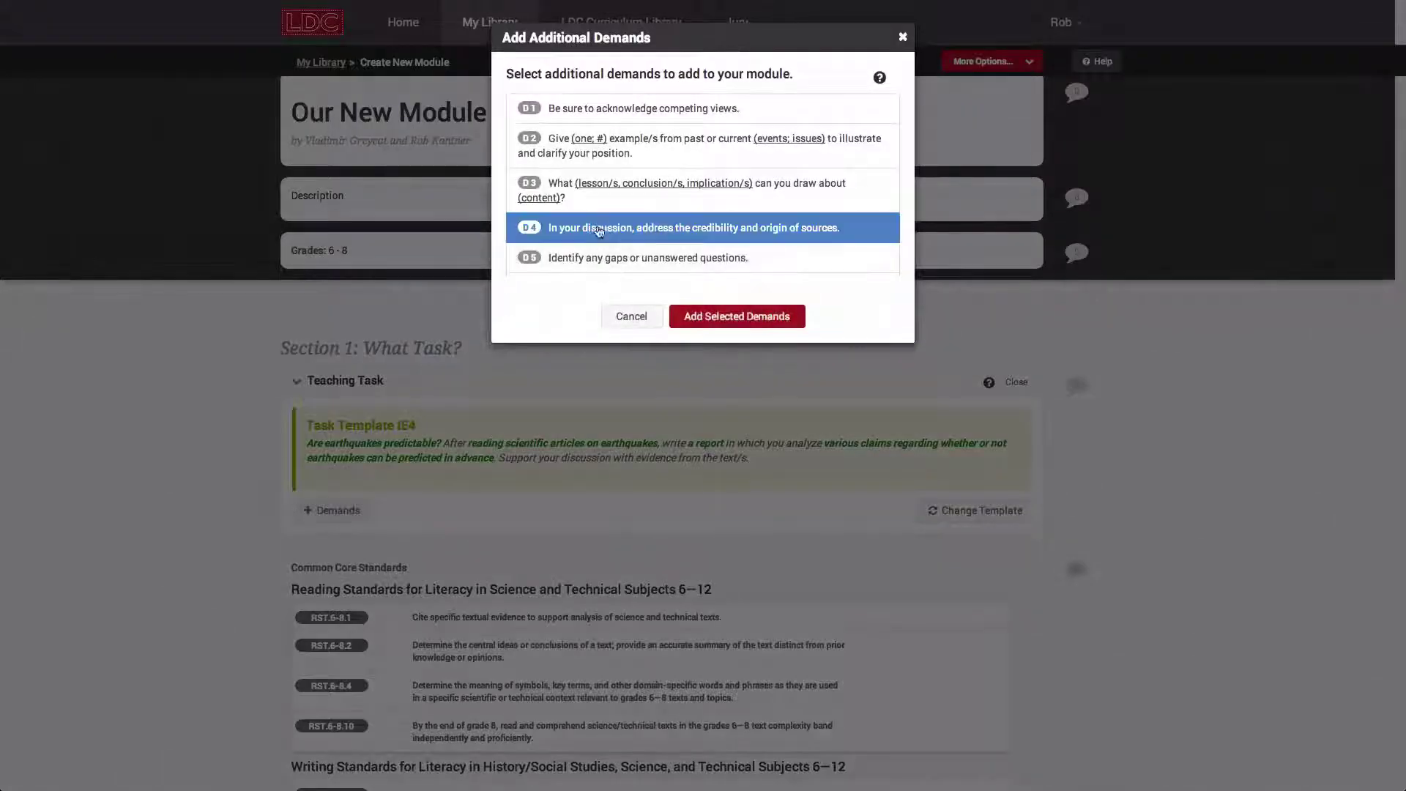
scroll(622, 234, down, 2)
click(645, 191)
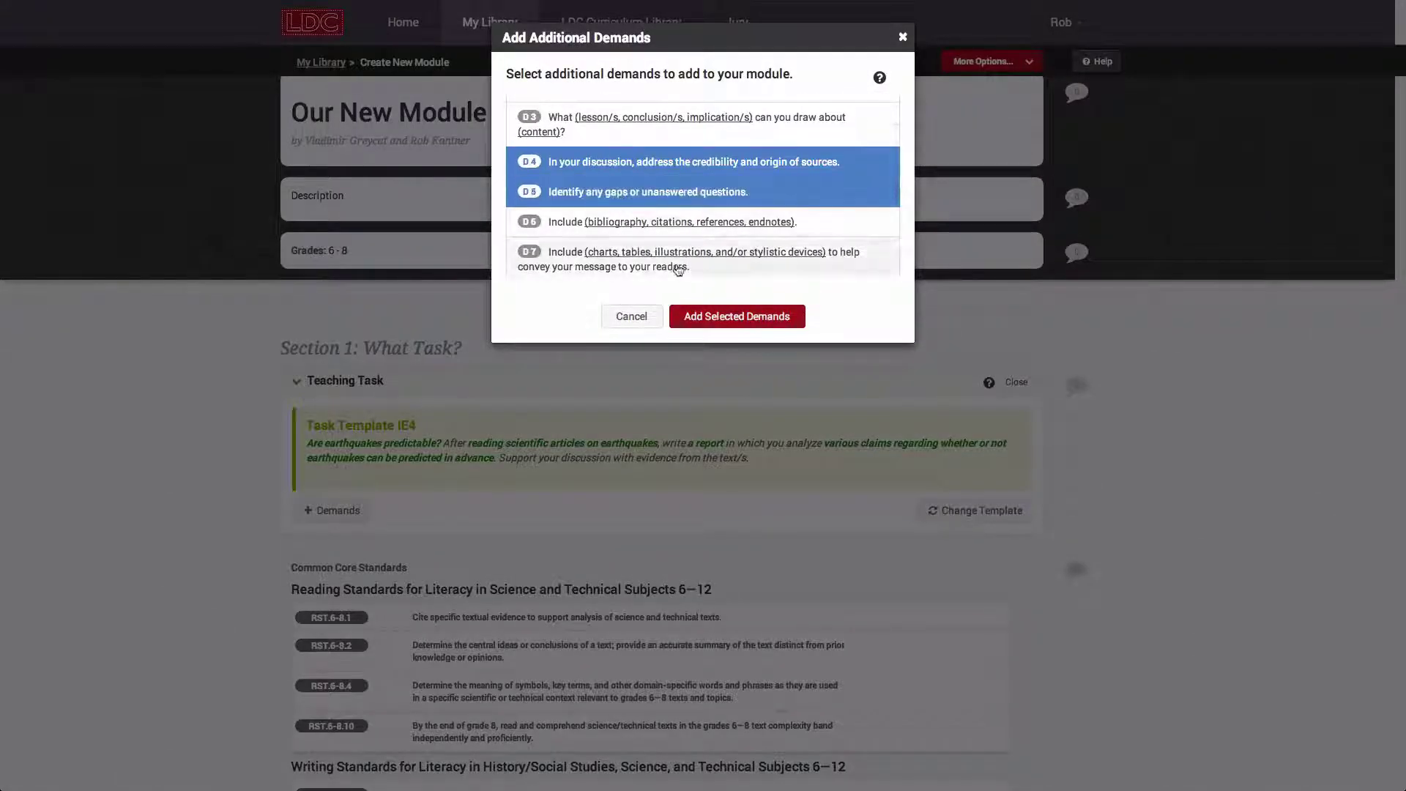
click(716, 316)
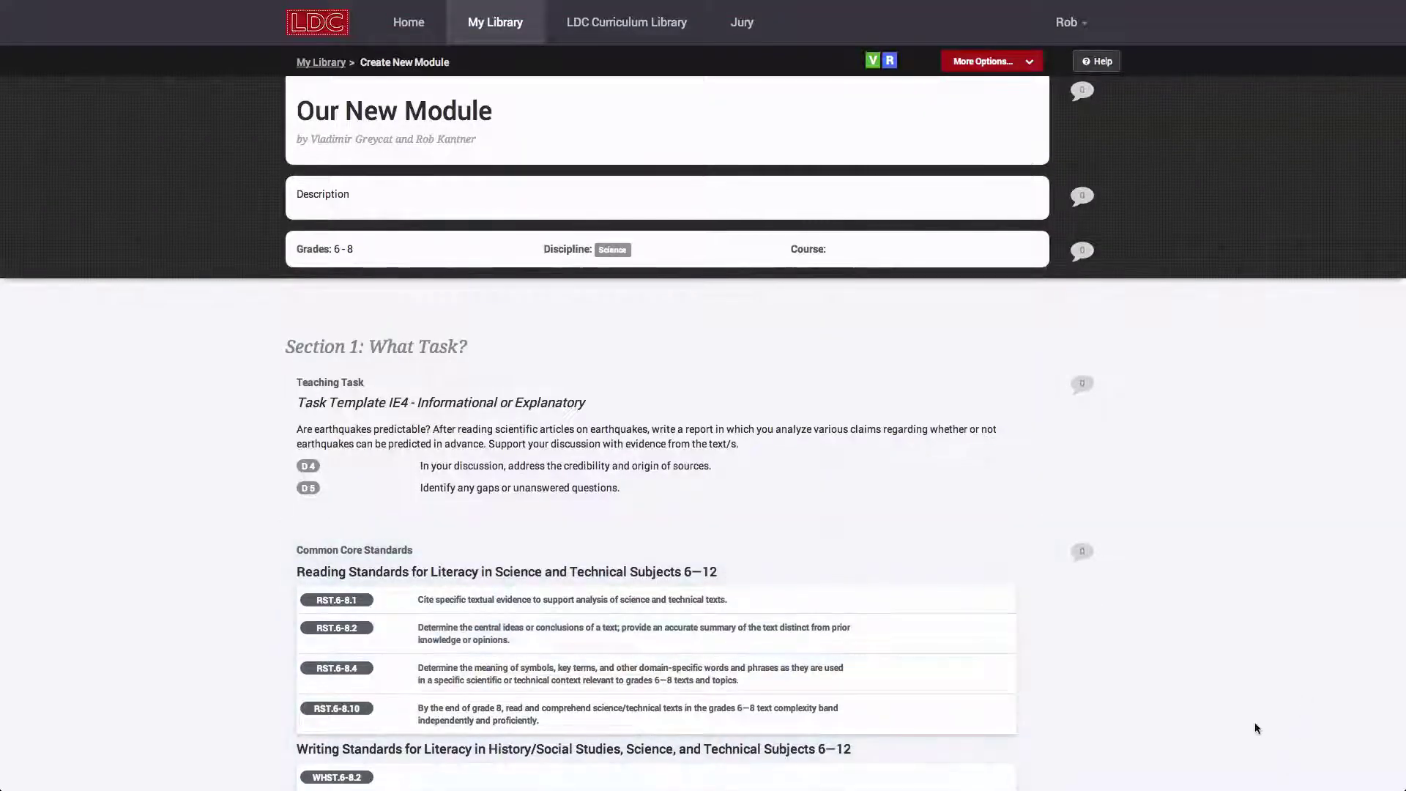
- Open the module's Common Core Standards for editing
scroll(1197, 714, down, 5)
mouse_move(1026, 240)
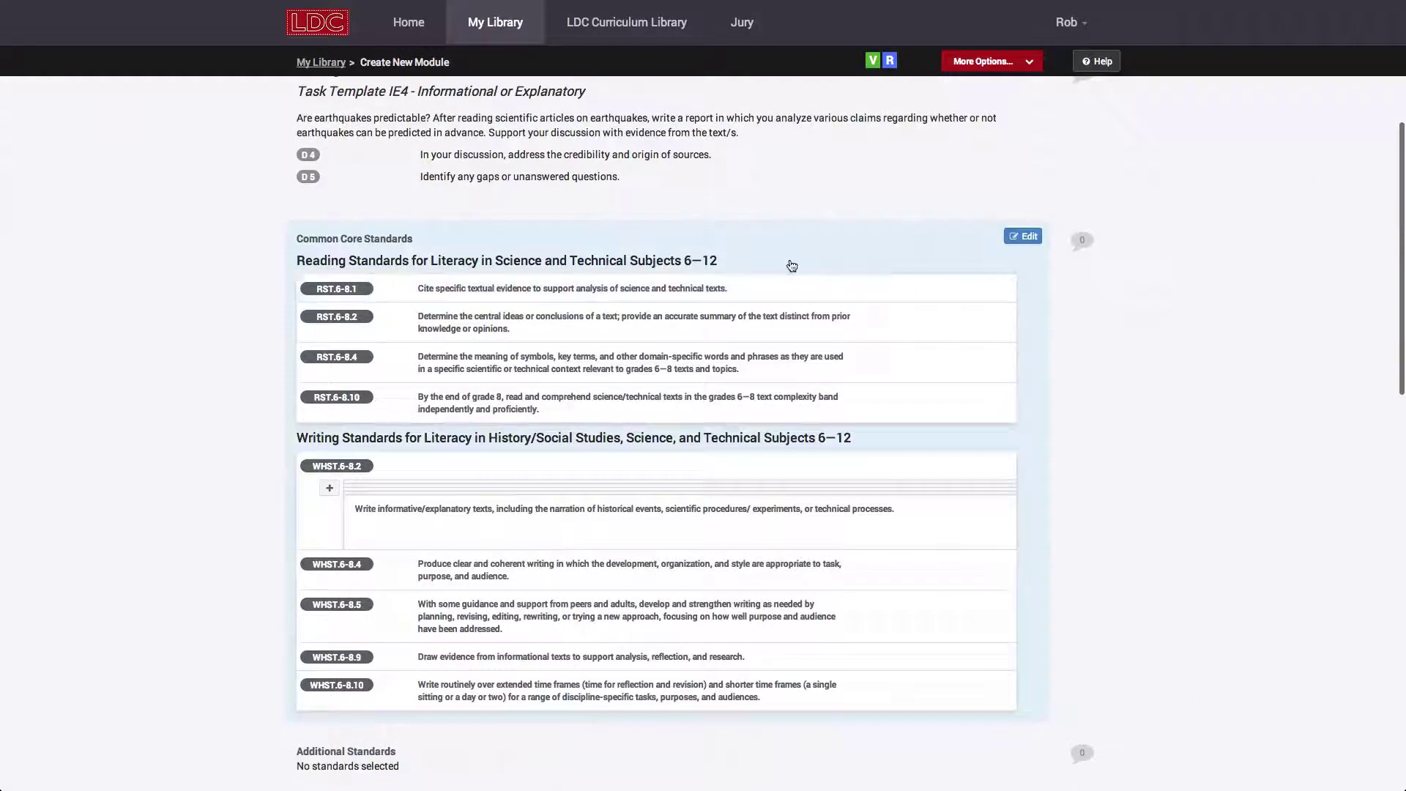
click(1025, 237)
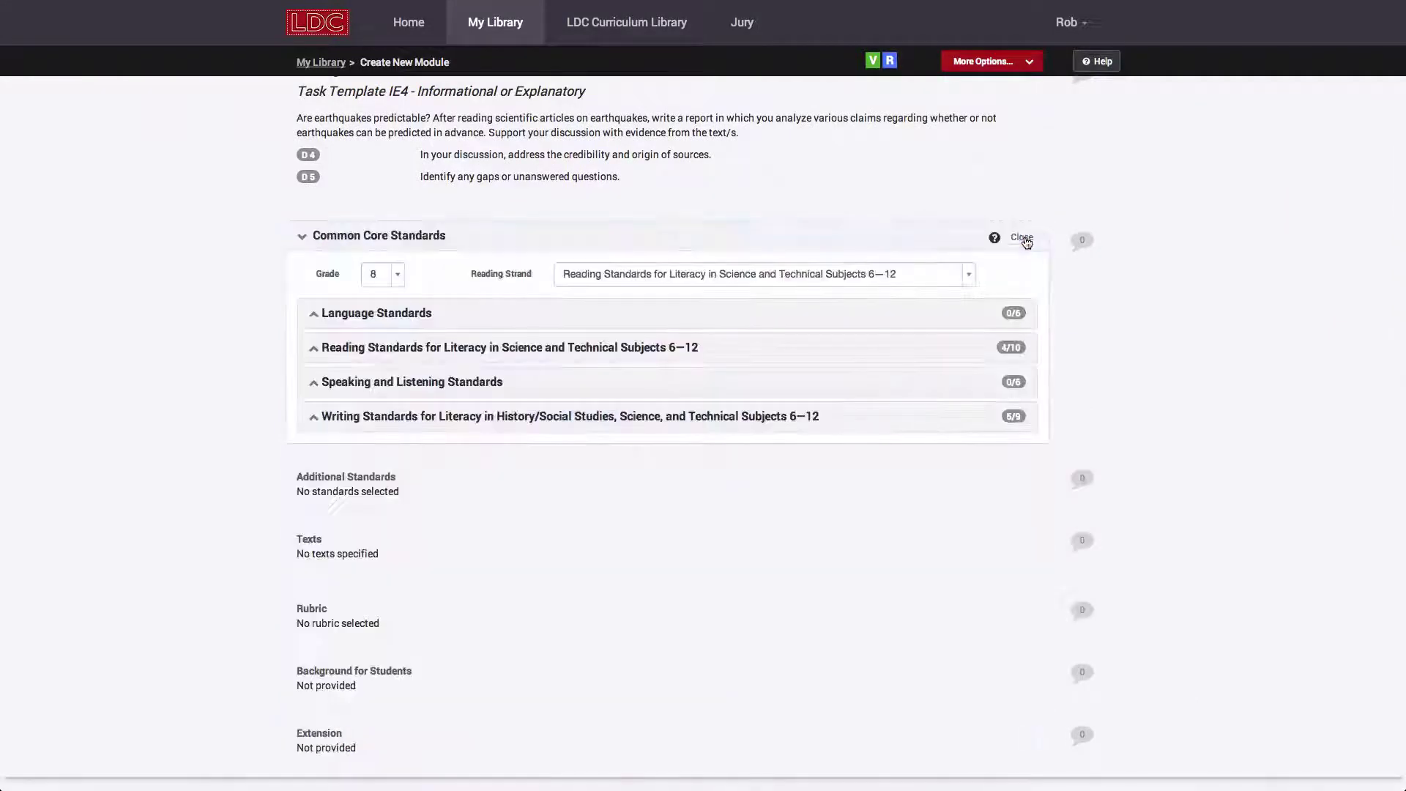
- Look through the grade 8 standards groups and deselect reading standards RST.6-8.2 and RST.6-8.4
click(419, 322)
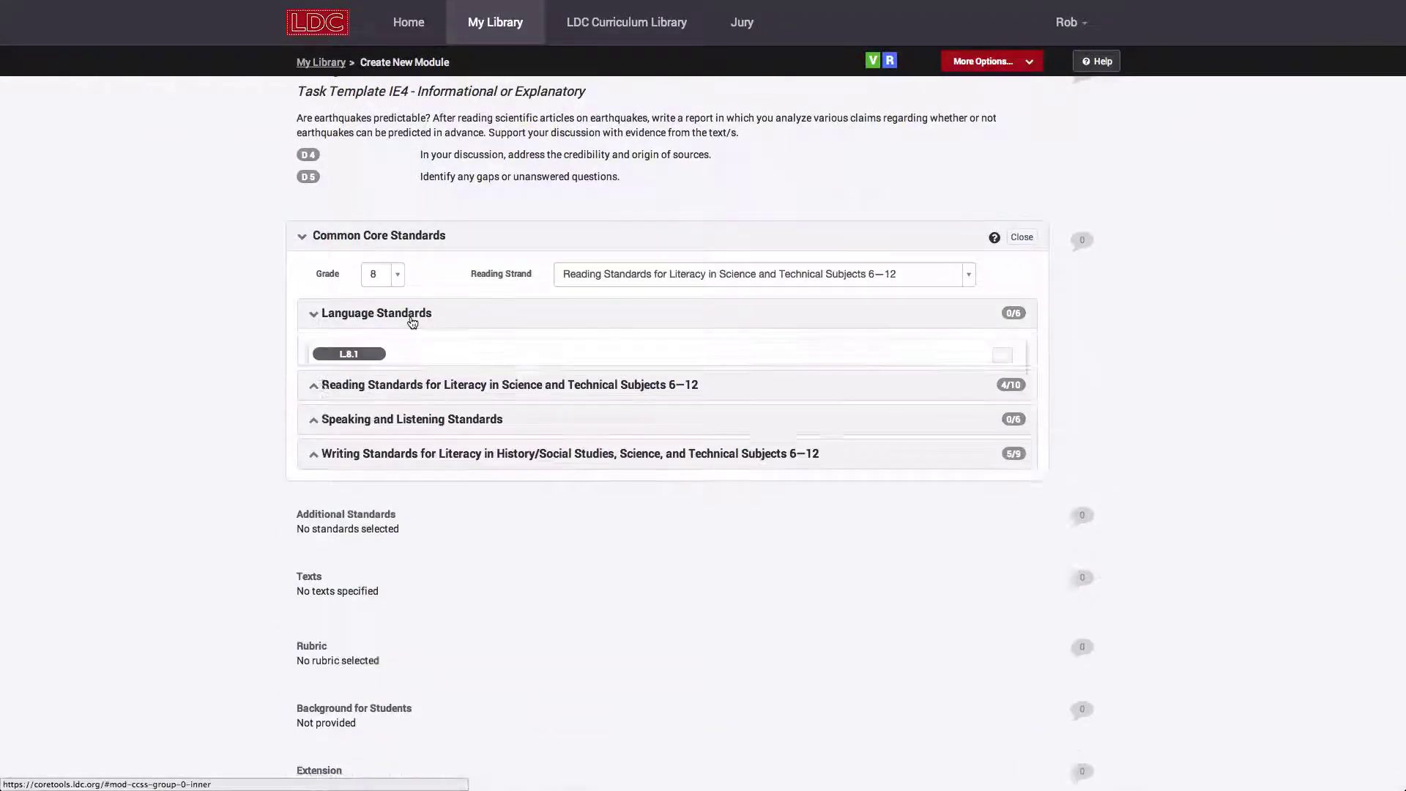
click(413, 316)
click(408, 354)
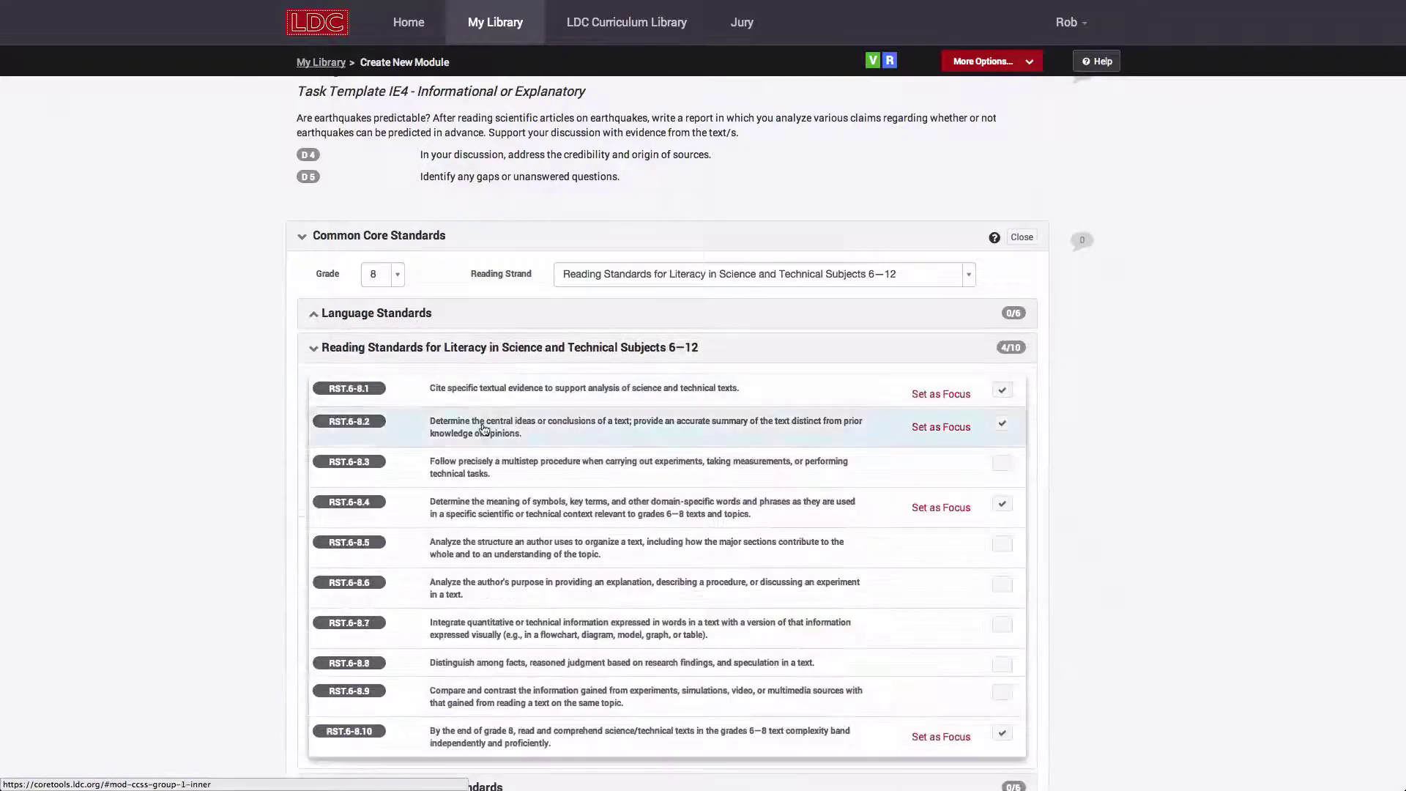
scroll(454, 469, down, 1)
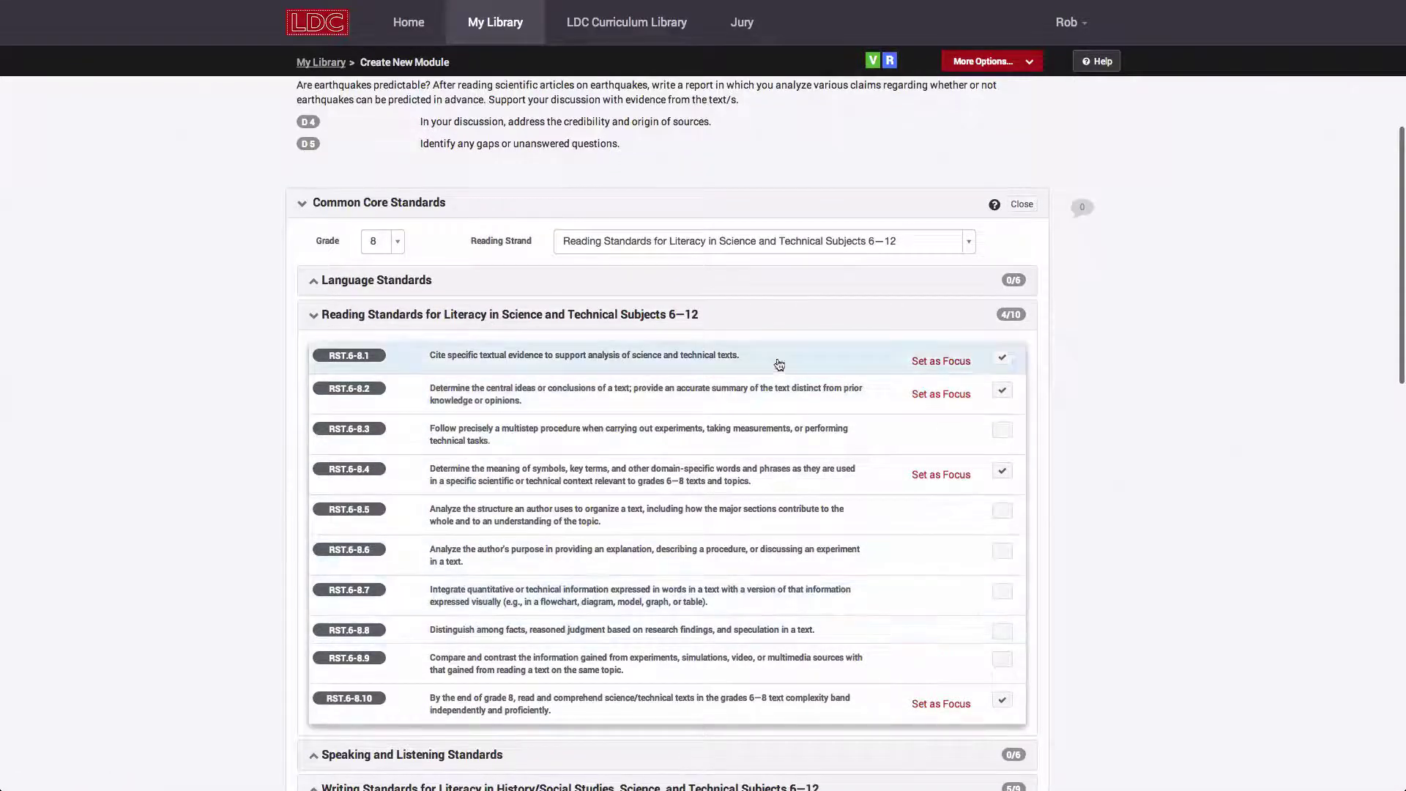
click(1002, 390)
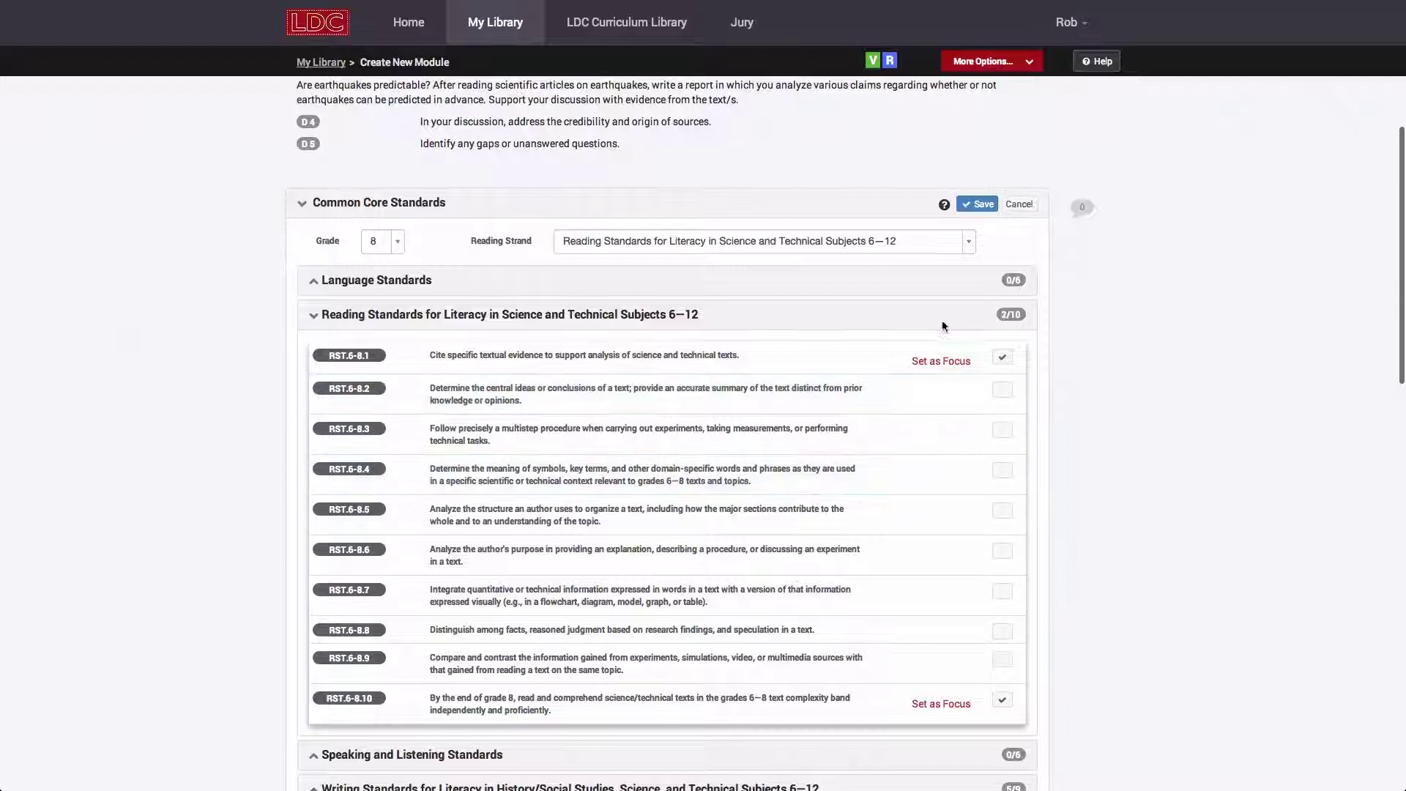
click(827, 313)
- Set the Common Core Standards grade to 9 and review the available reading strands
click(385, 242)
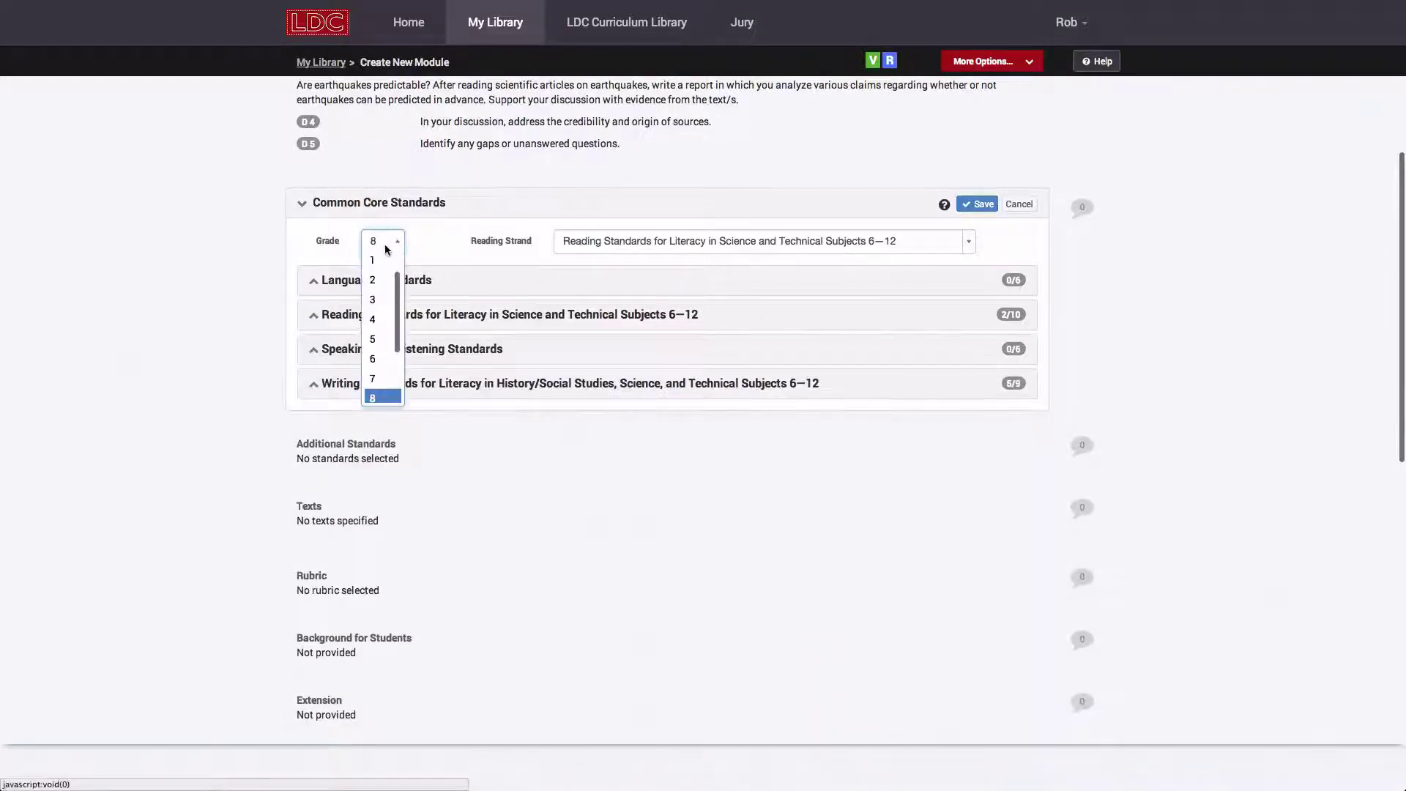
scroll(383, 359, down, 3)
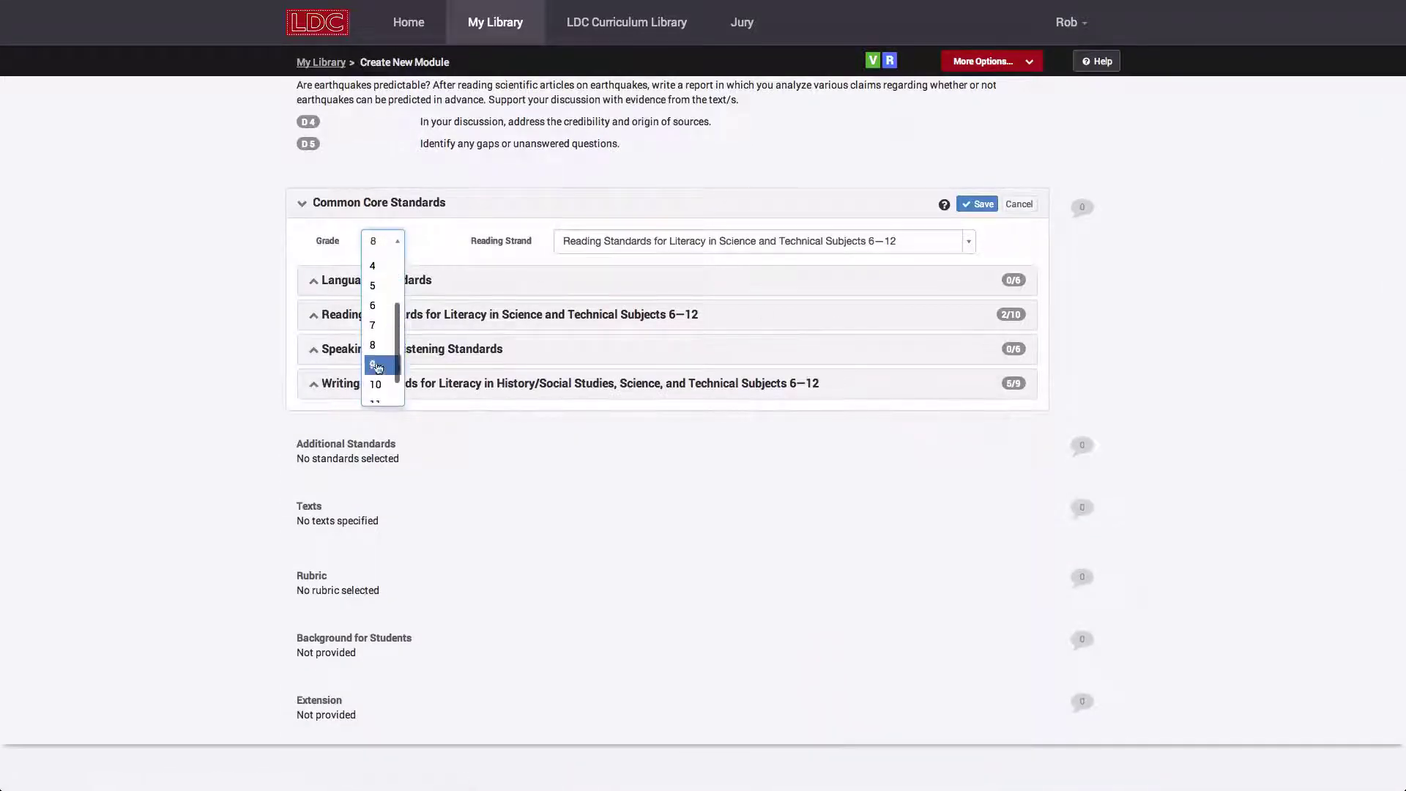
click(381, 363)
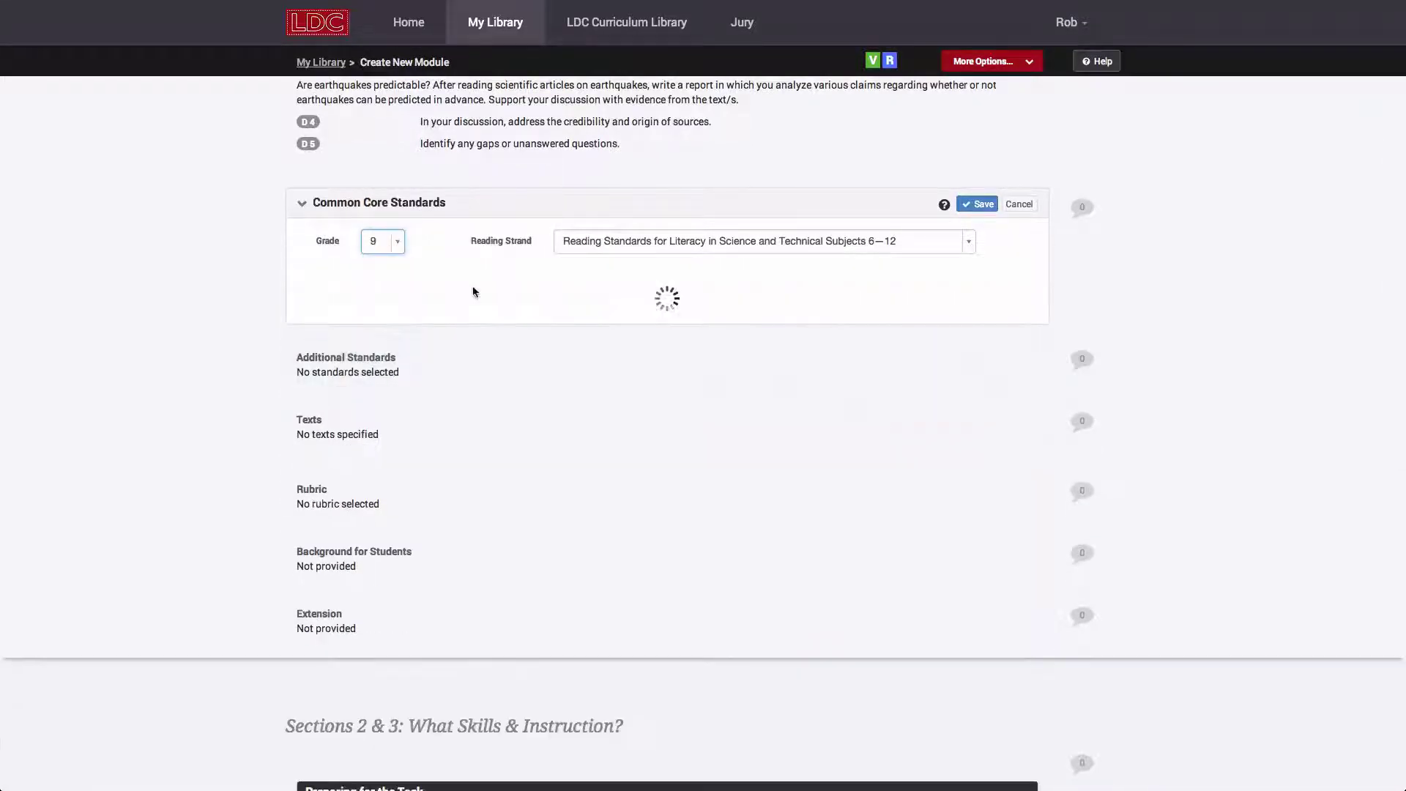
click(610, 247)
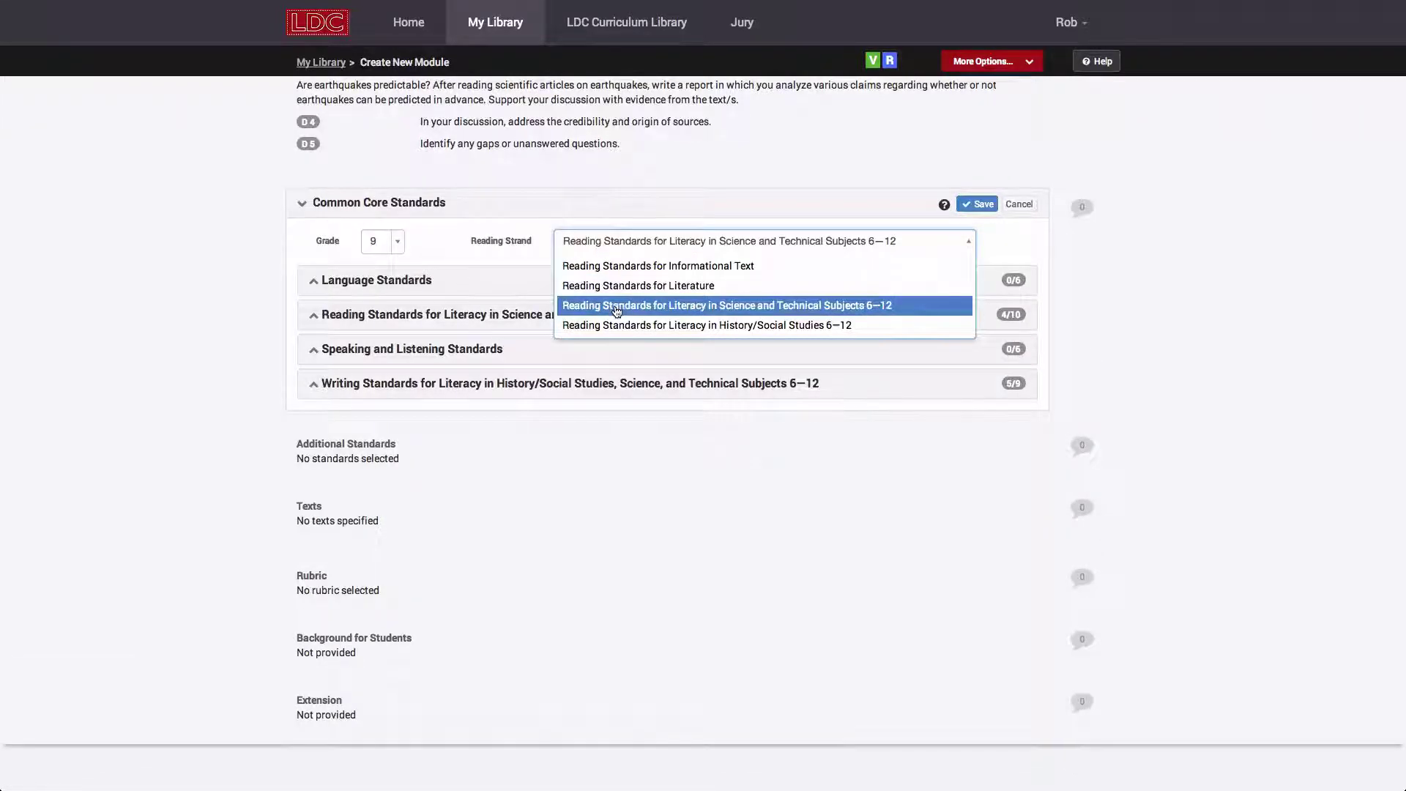
click(247, 316)
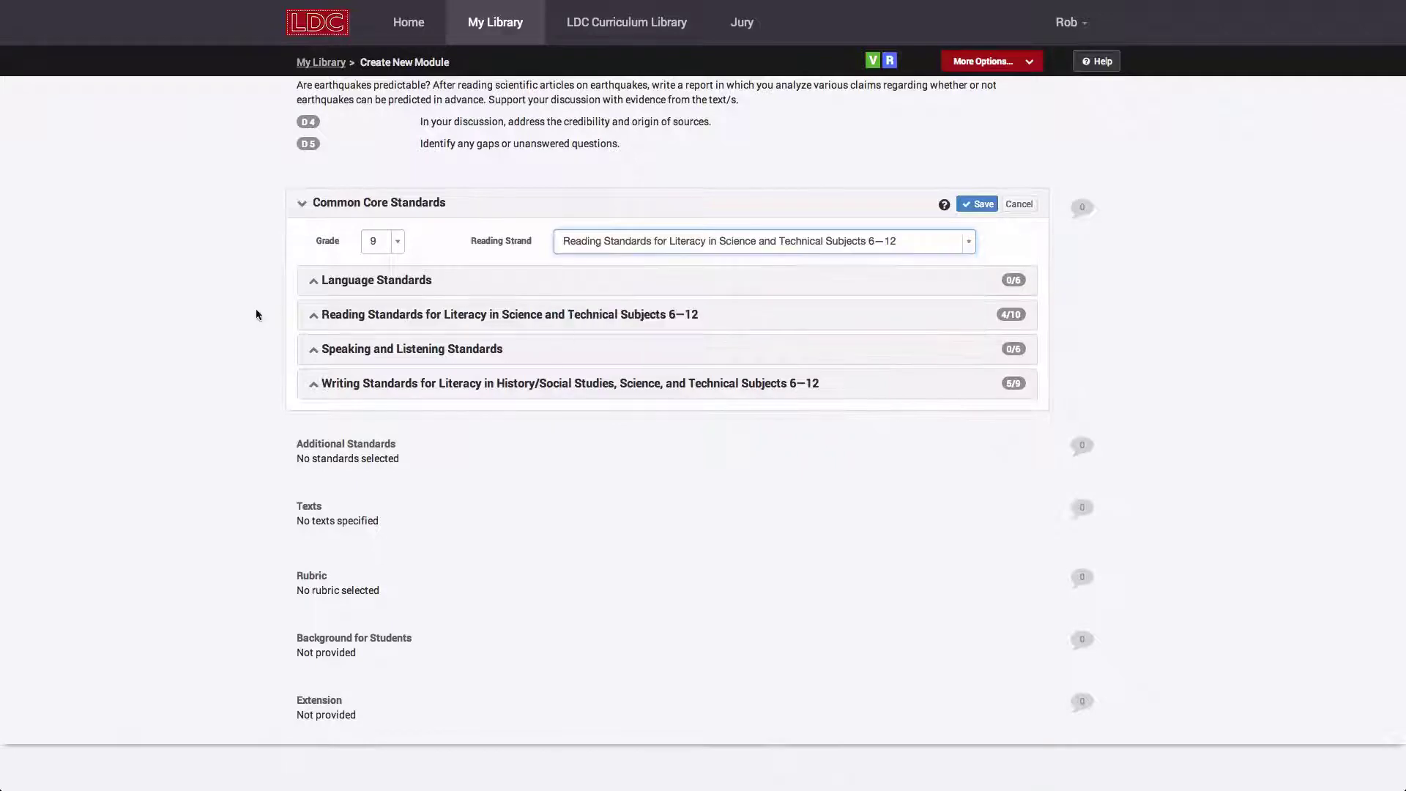
- Set reading standard RST.9-10.2 and writing standard WHST.9-10.4 as focus standards and save the Common Core Standards
click(366, 316)
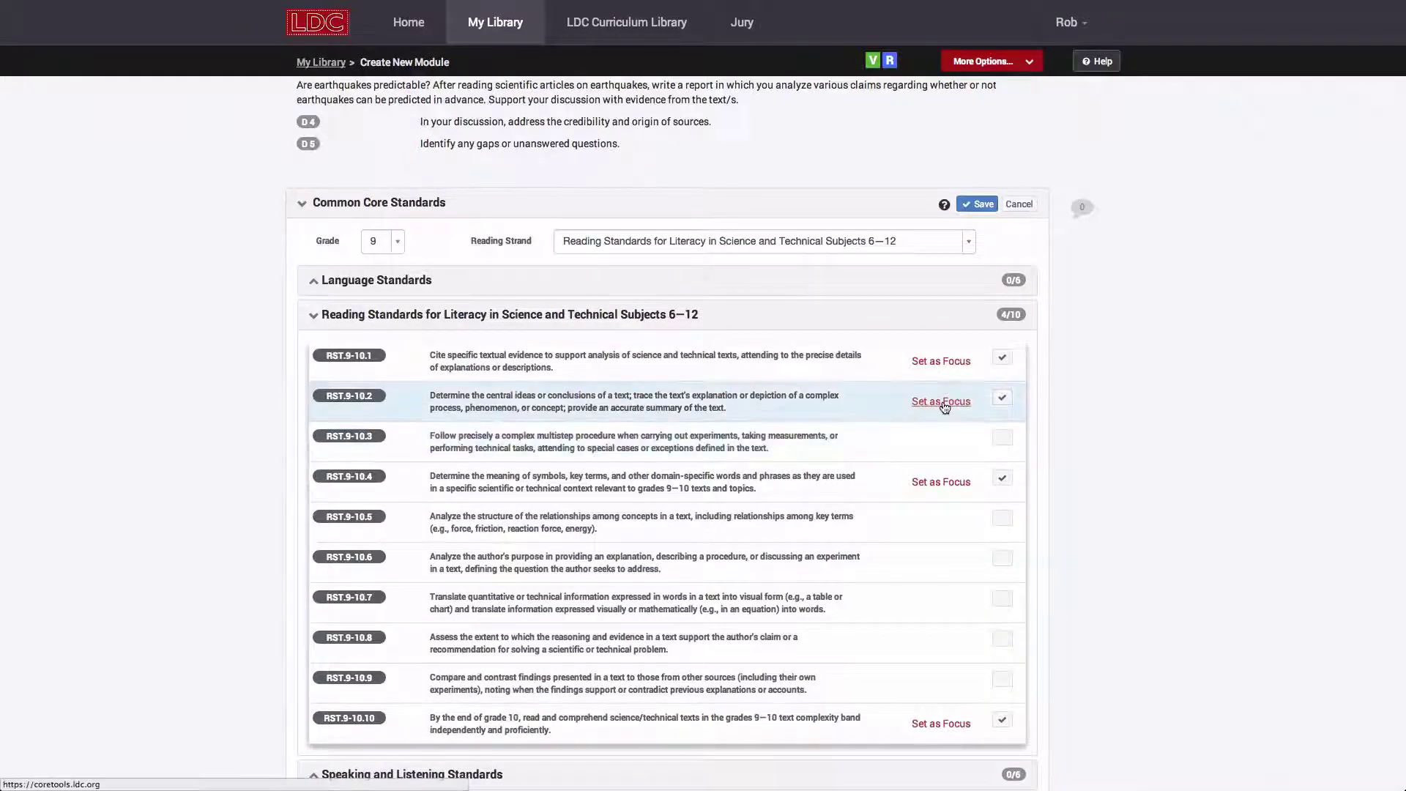
click(942, 402)
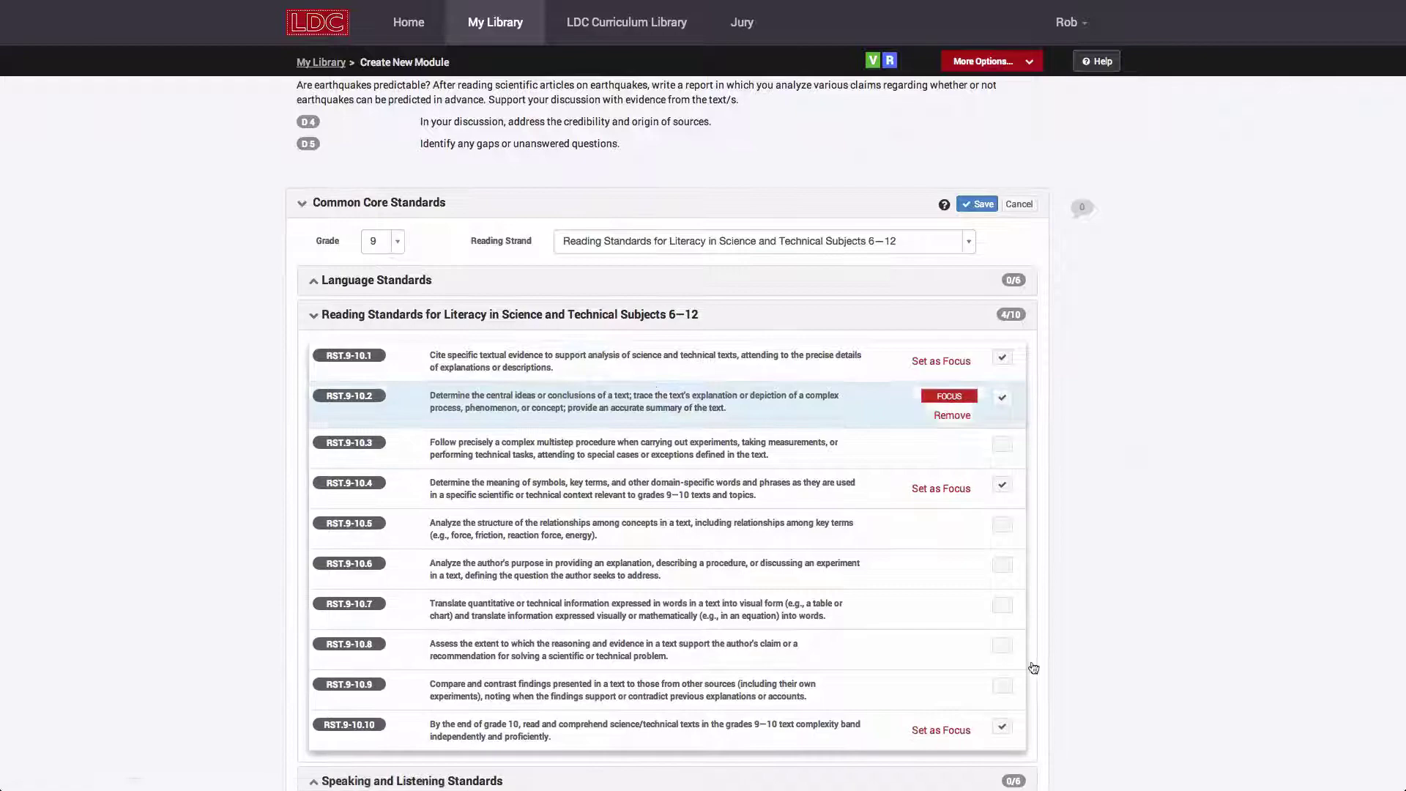
scroll(732, 585, down, 5)
click(556, 464)
scroll(879, 403, down, 6)
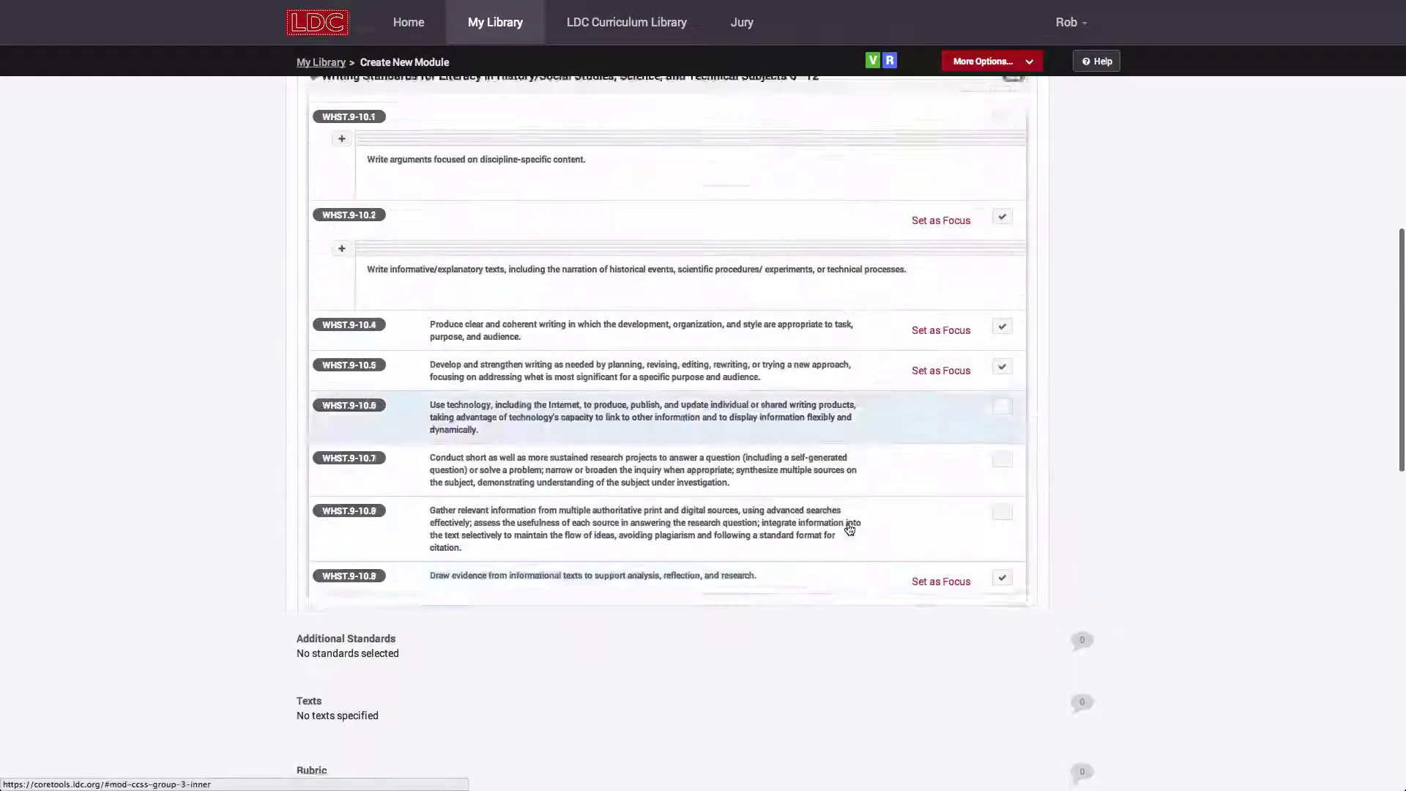
click(941, 289)
scroll(1060, 291, up, 6)
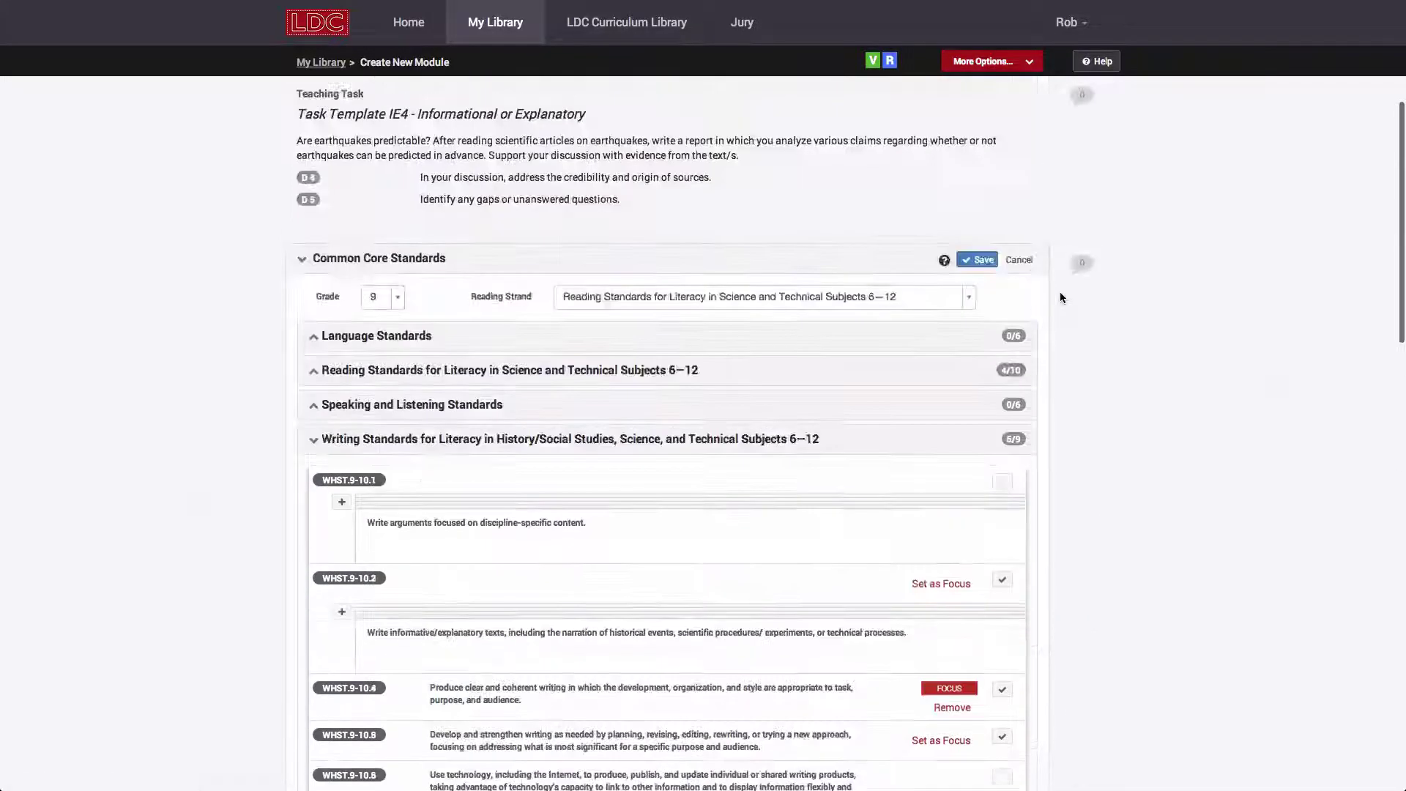
click(977, 260)
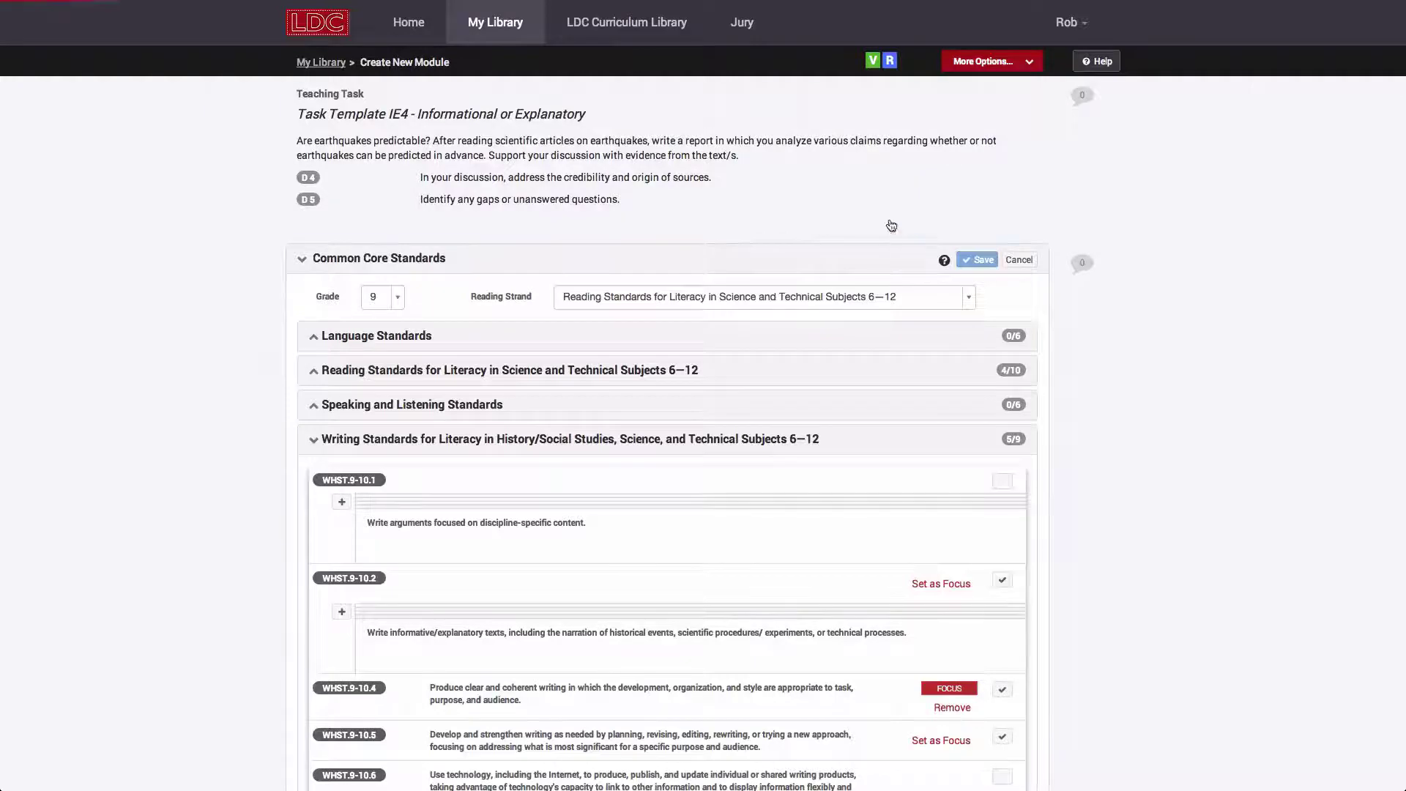
- Compare the focus and full views of the Common Core Standards, leaving only the focus standards displayed
mouse_move(920, 304)
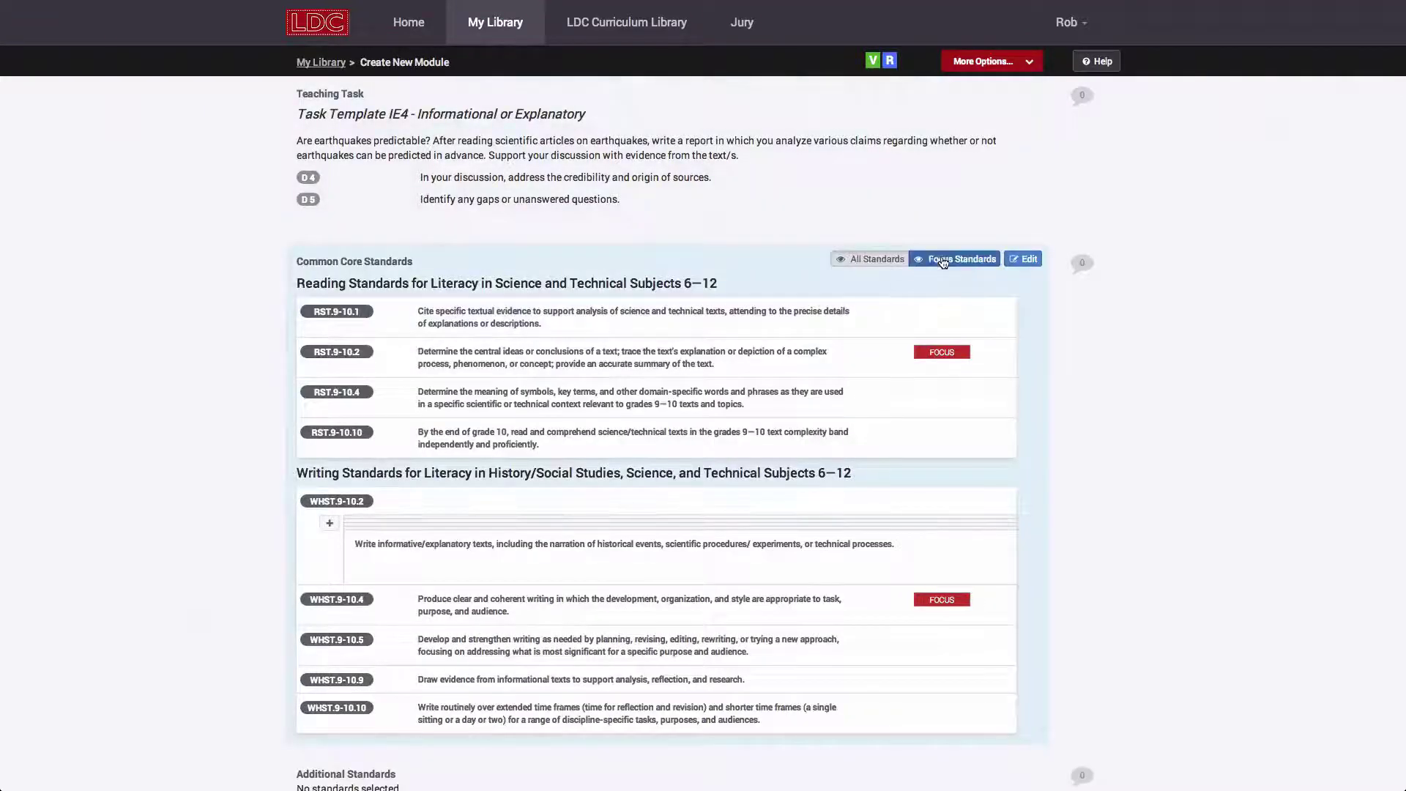
click(943, 260)
click(877, 259)
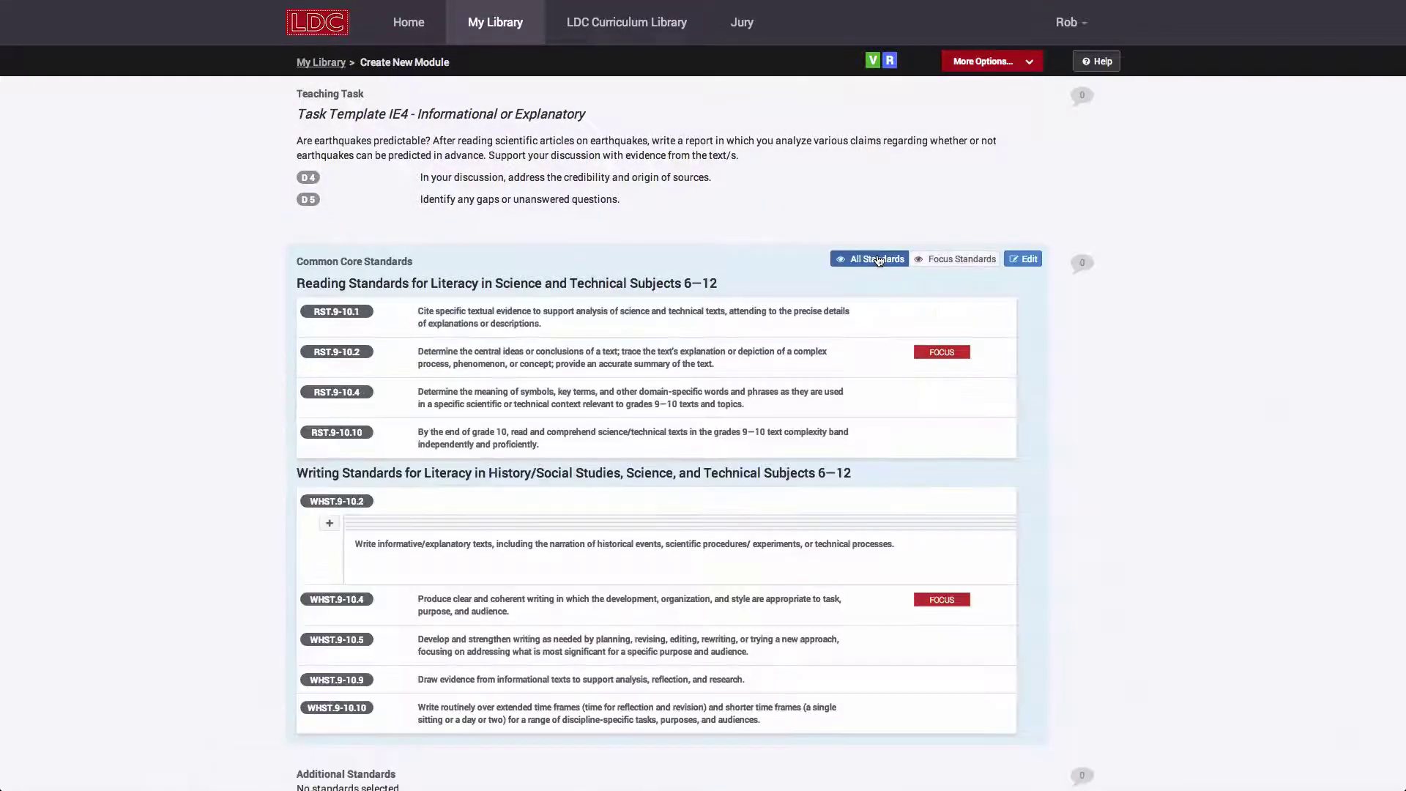
click(950, 262)
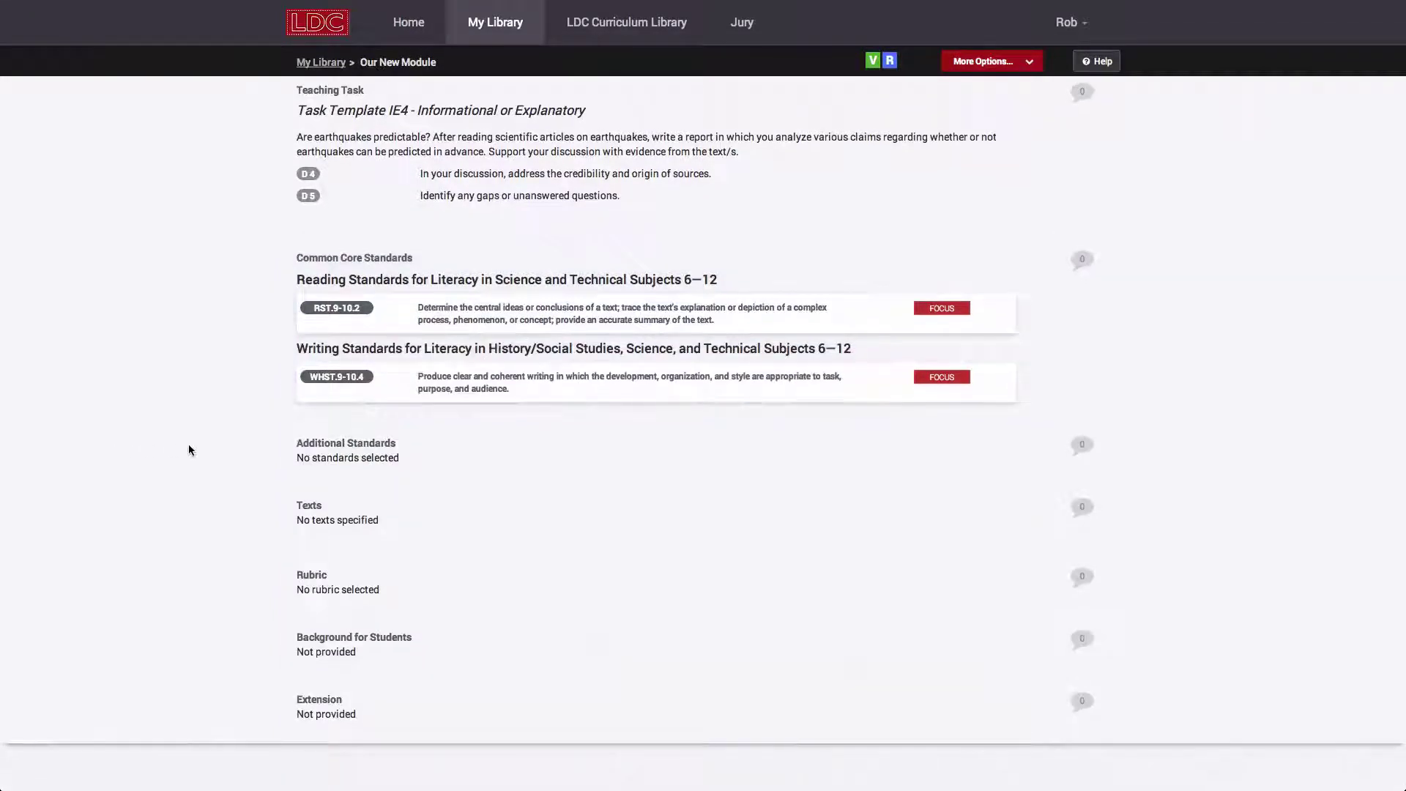
- Start adding Additional Standards and search the California jurisdiction's science standards for "earthquake"
click(1017, 453)
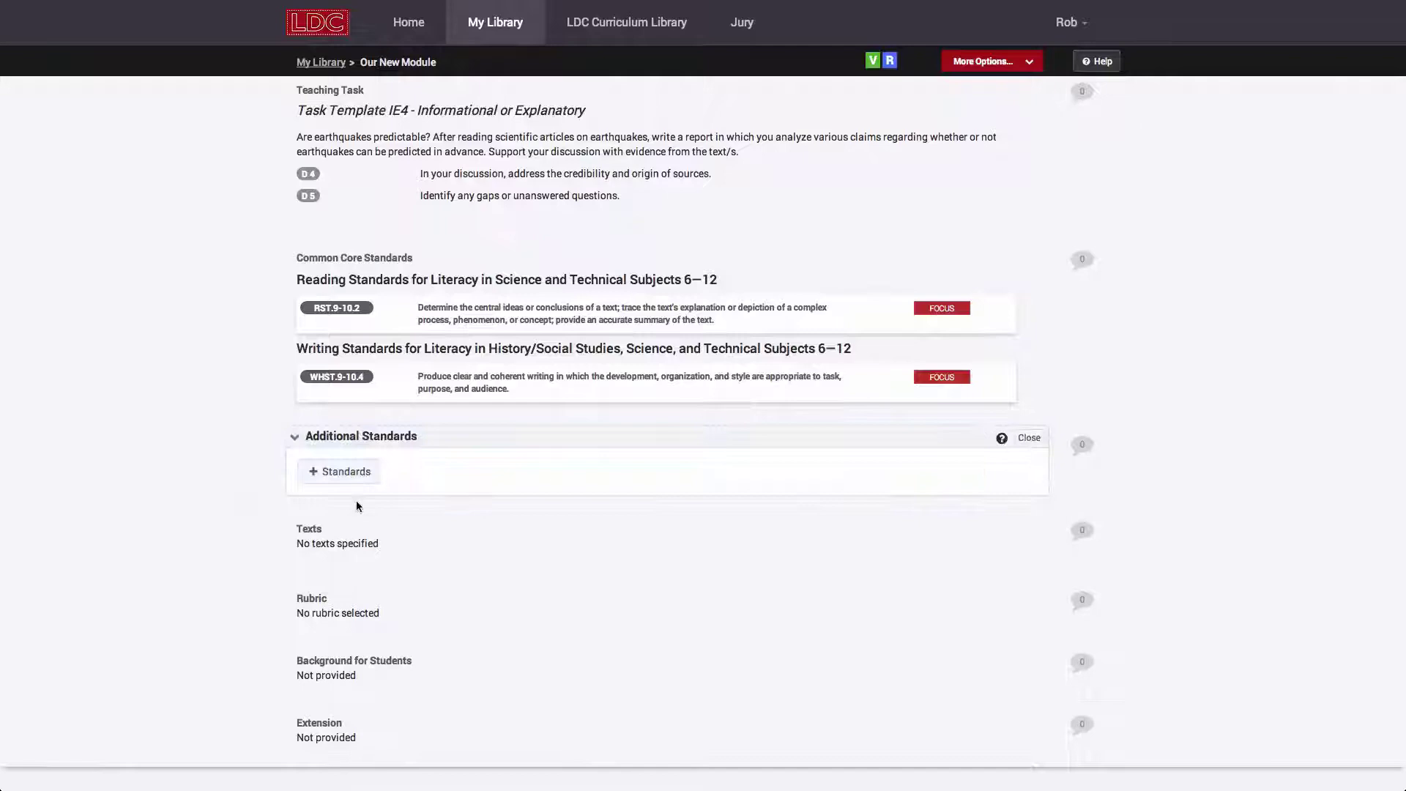
click(341, 476)
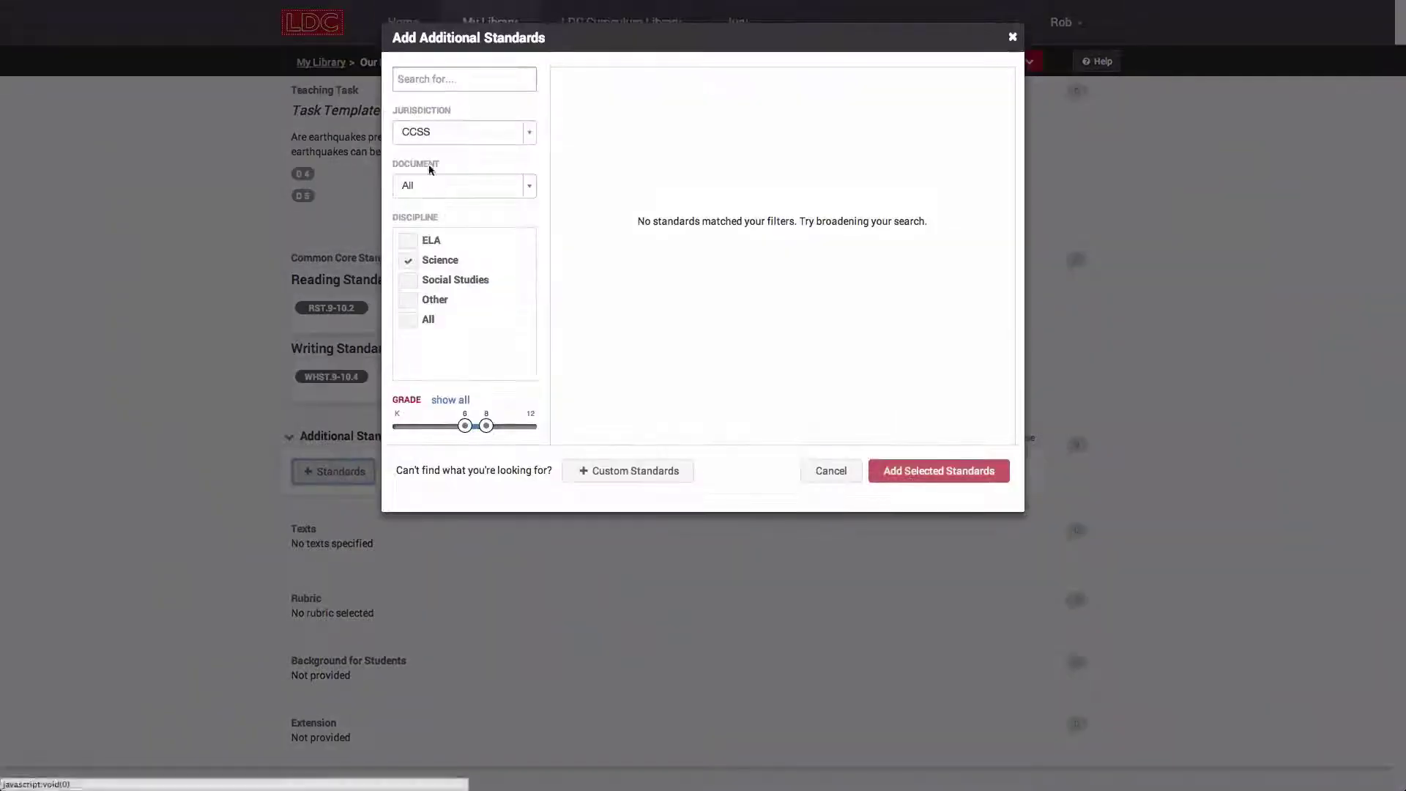
click(418, 131)
click(425, 297)
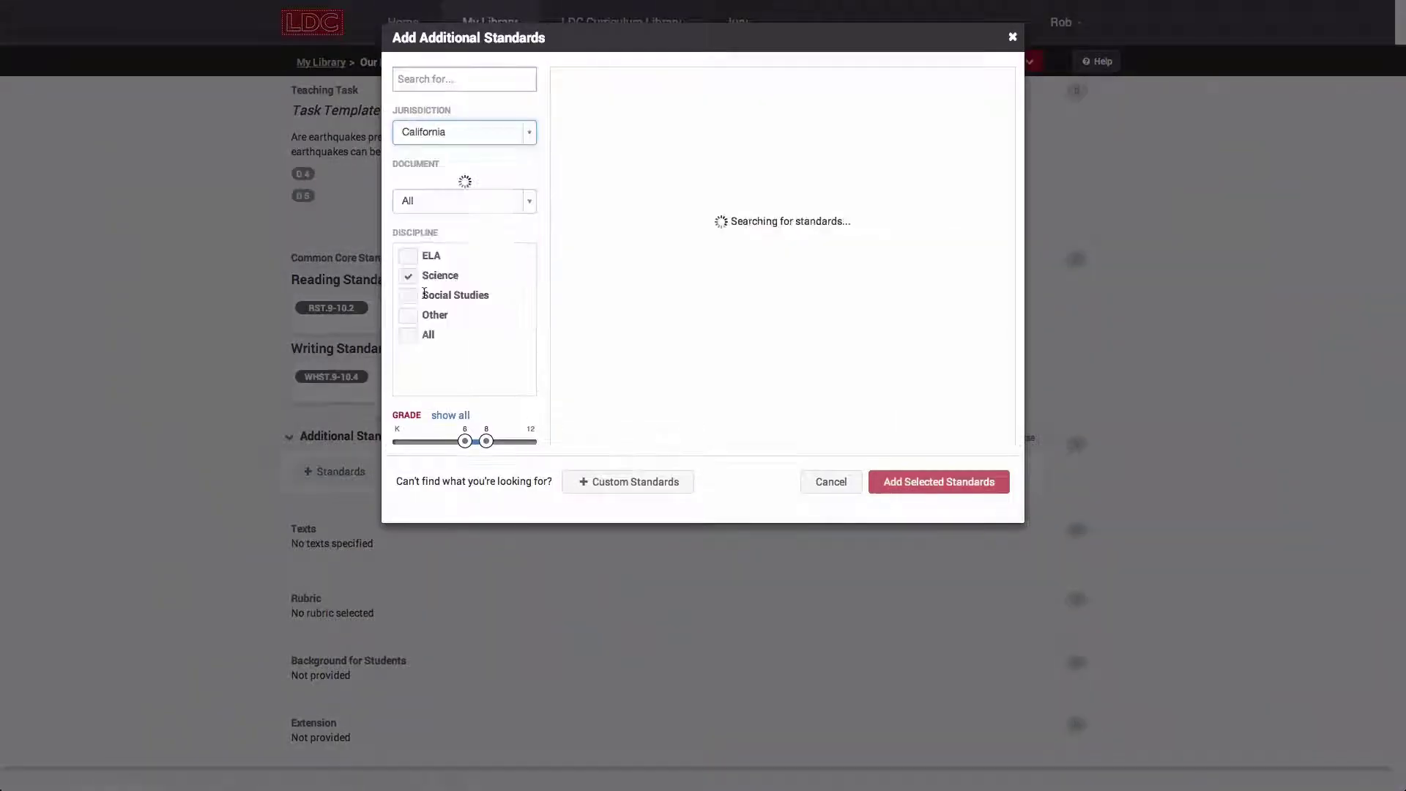
click(446, 78)
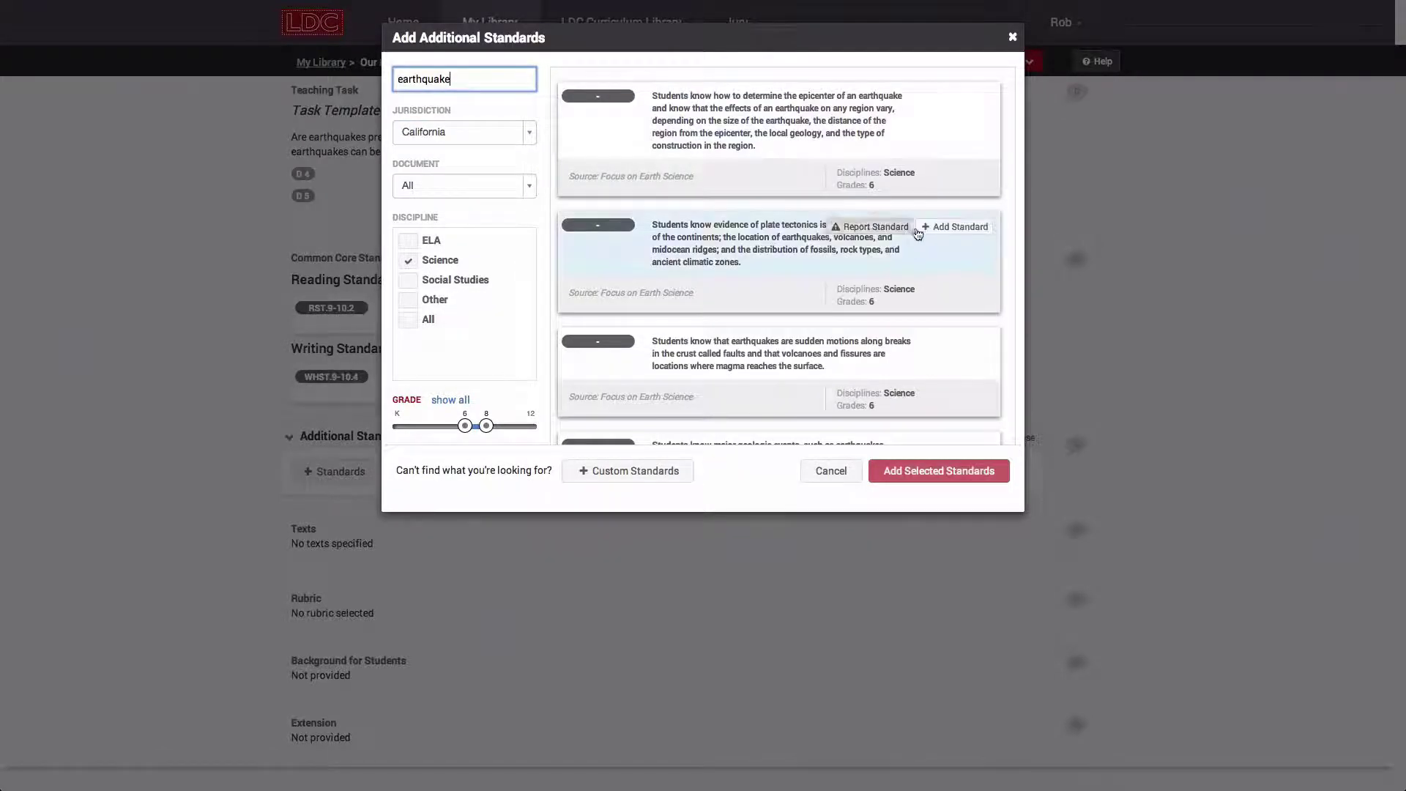
- Add the California standards on plate tectonics evidence and on major geologic events, set the plate tectonics one as focus, and save
click(924, 228)
scroll(940, 314, down, 1)
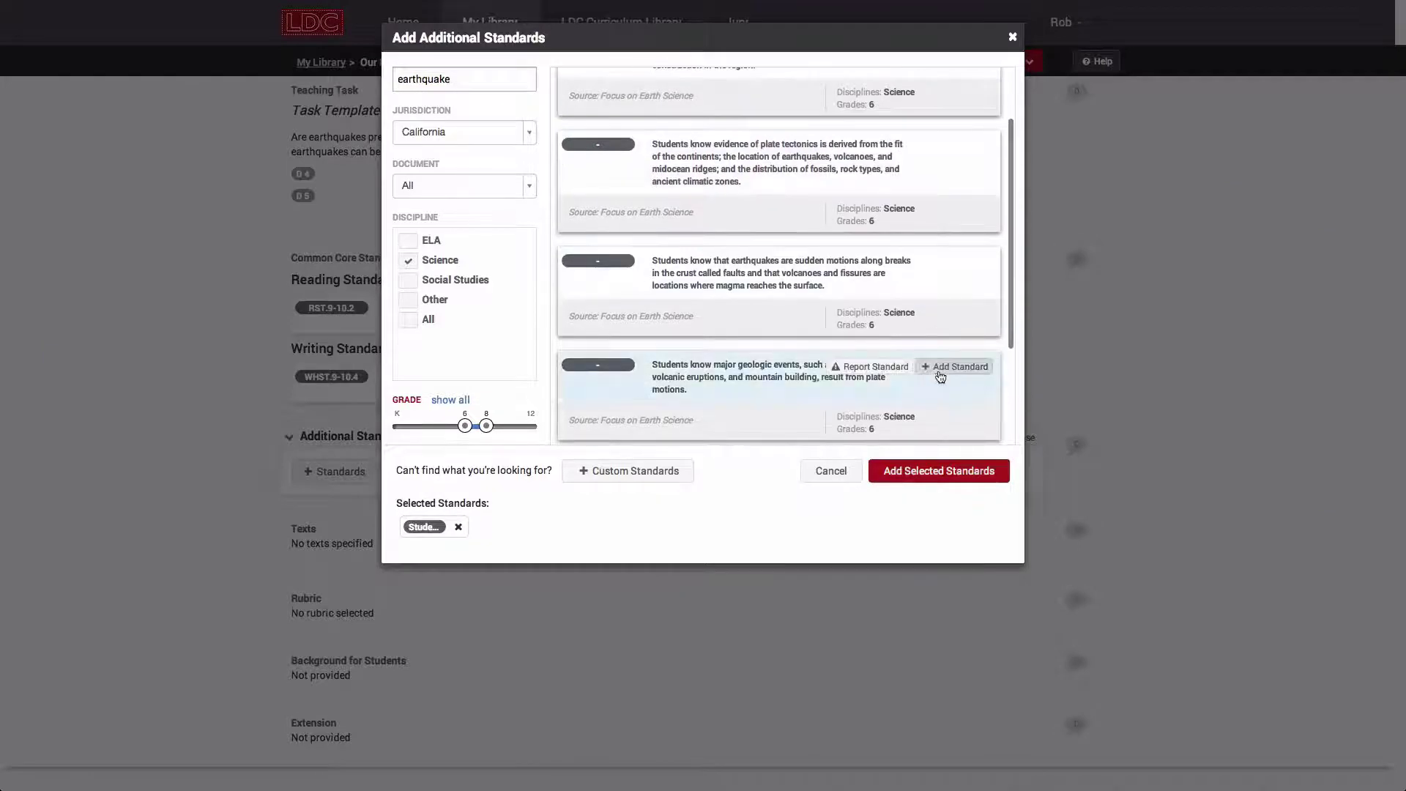
click(937, 369)
click(911, 471)
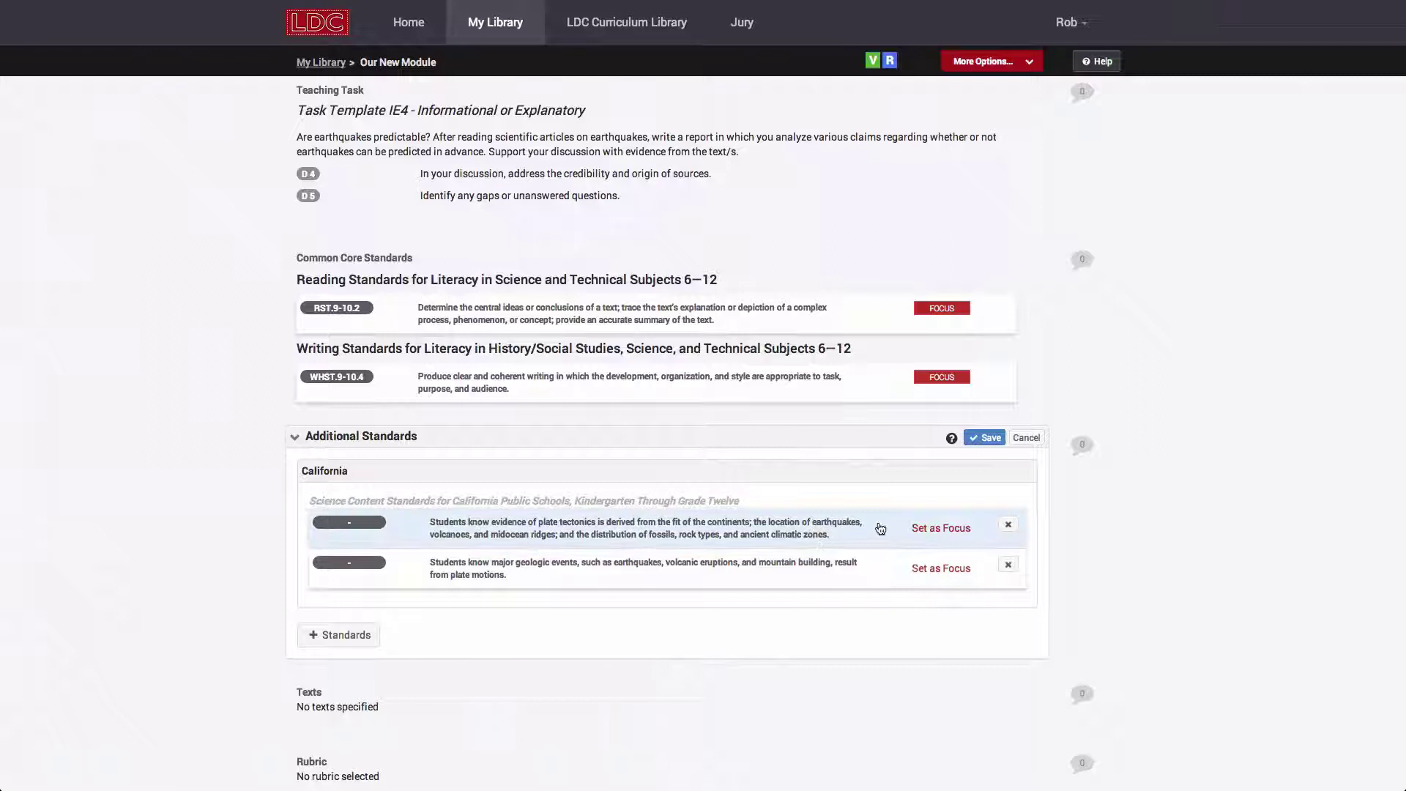
click(930, 530)
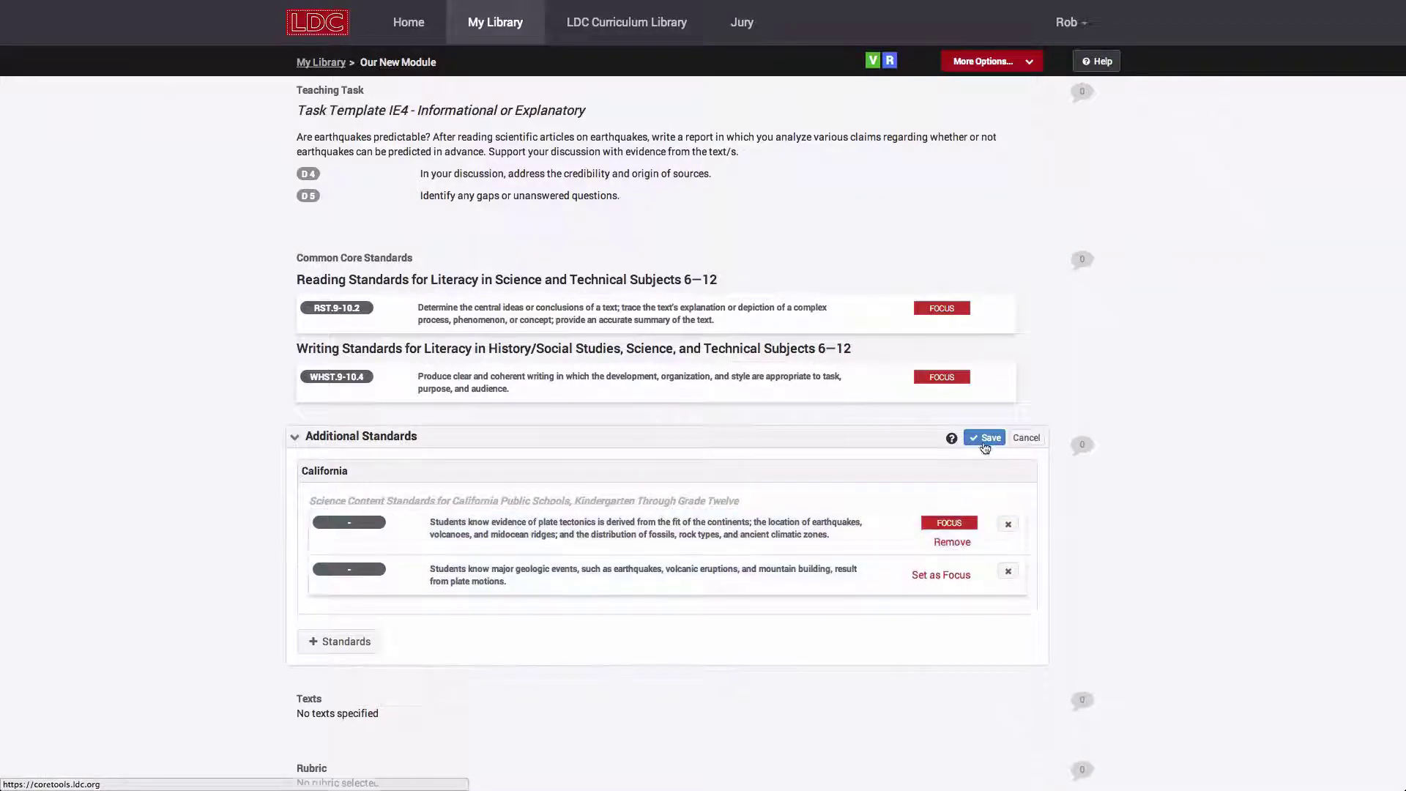
click(981, 438)
- Compare the focus and full views of the Additional Standards, leaving only the focus standard displayed
click(950, 442)
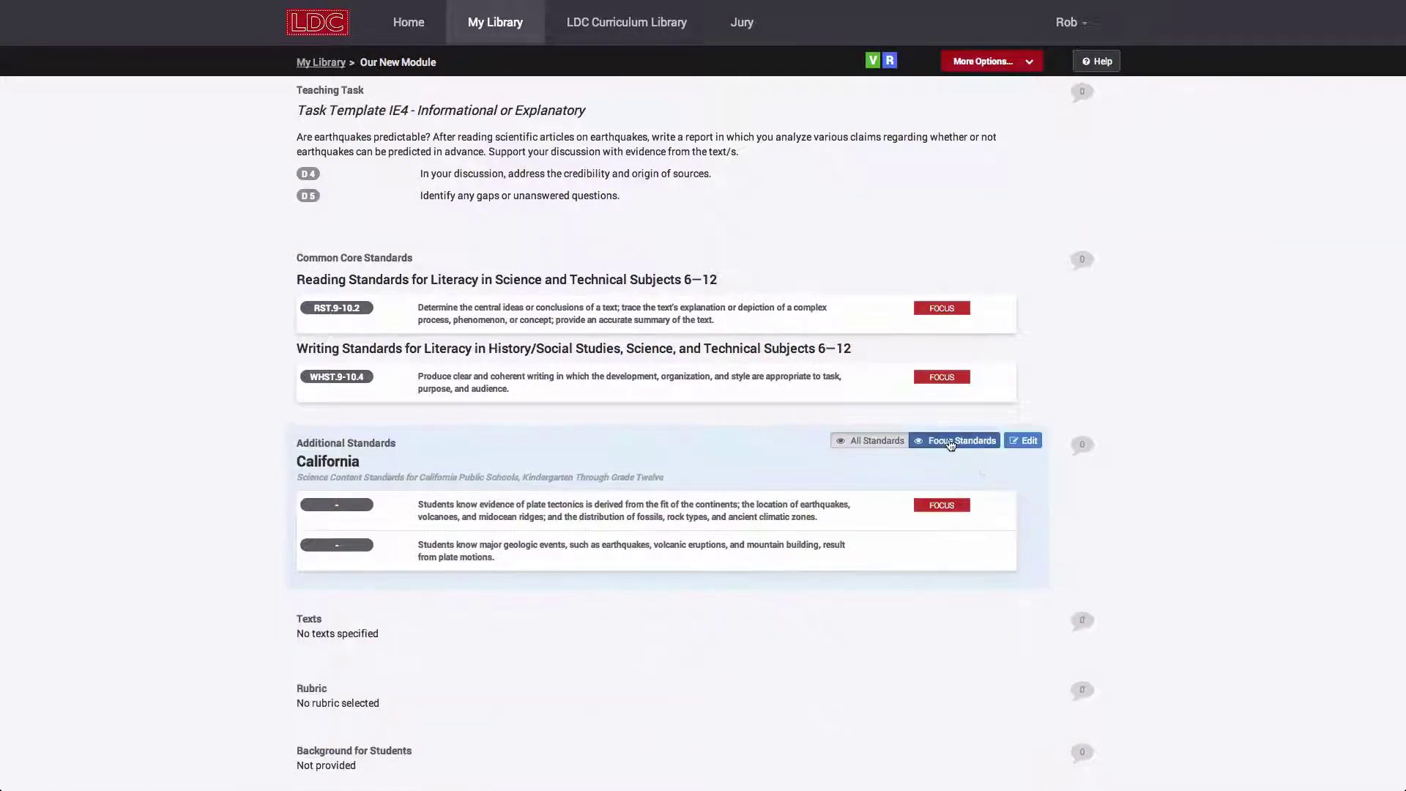
click(871, 440)
click(954, 440)
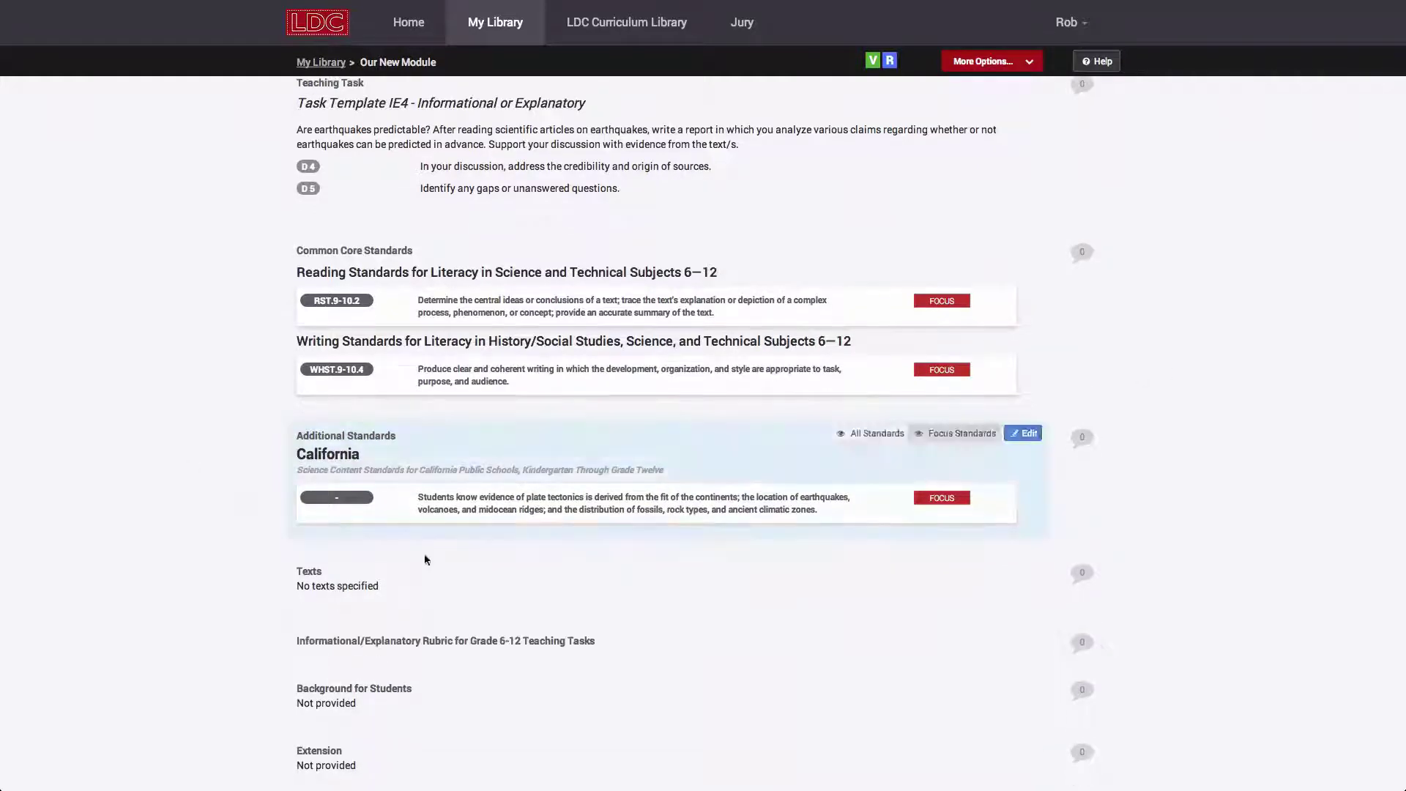
- Start adding a text to the module and compare the file, link and offline resource attachment types, choosing a link
click(1027, 570)
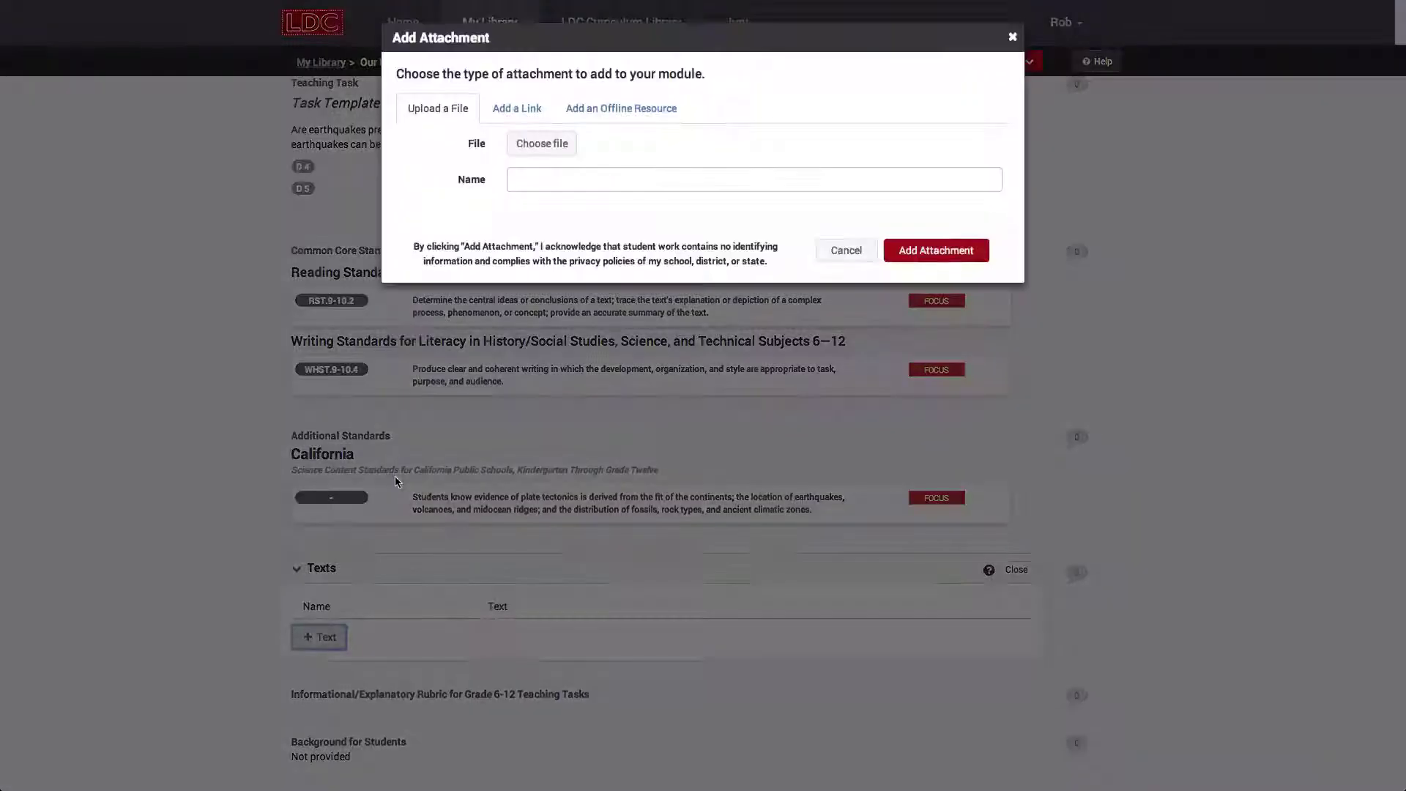
click(516, 110)
click(609, 113)
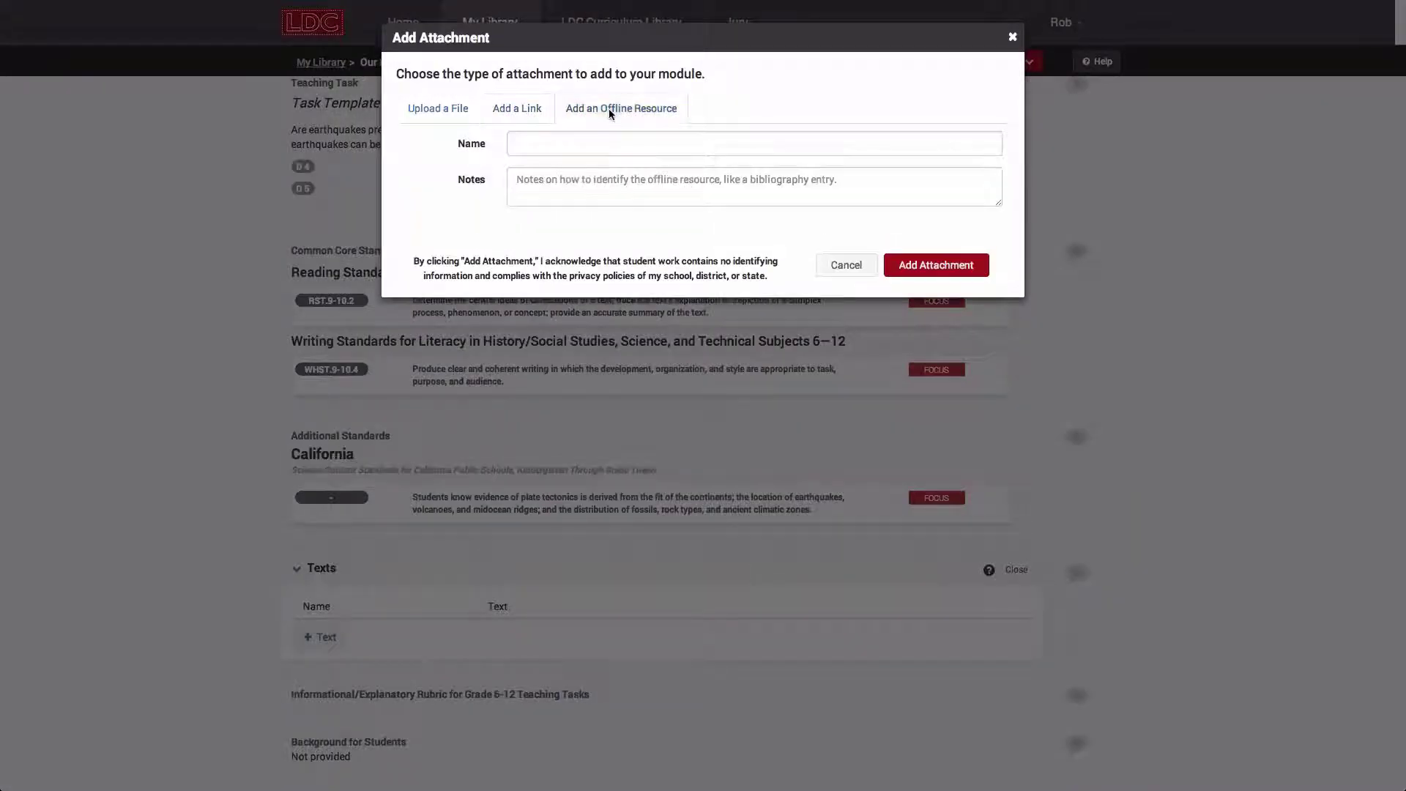
click(441, 109)
click(533, 110)
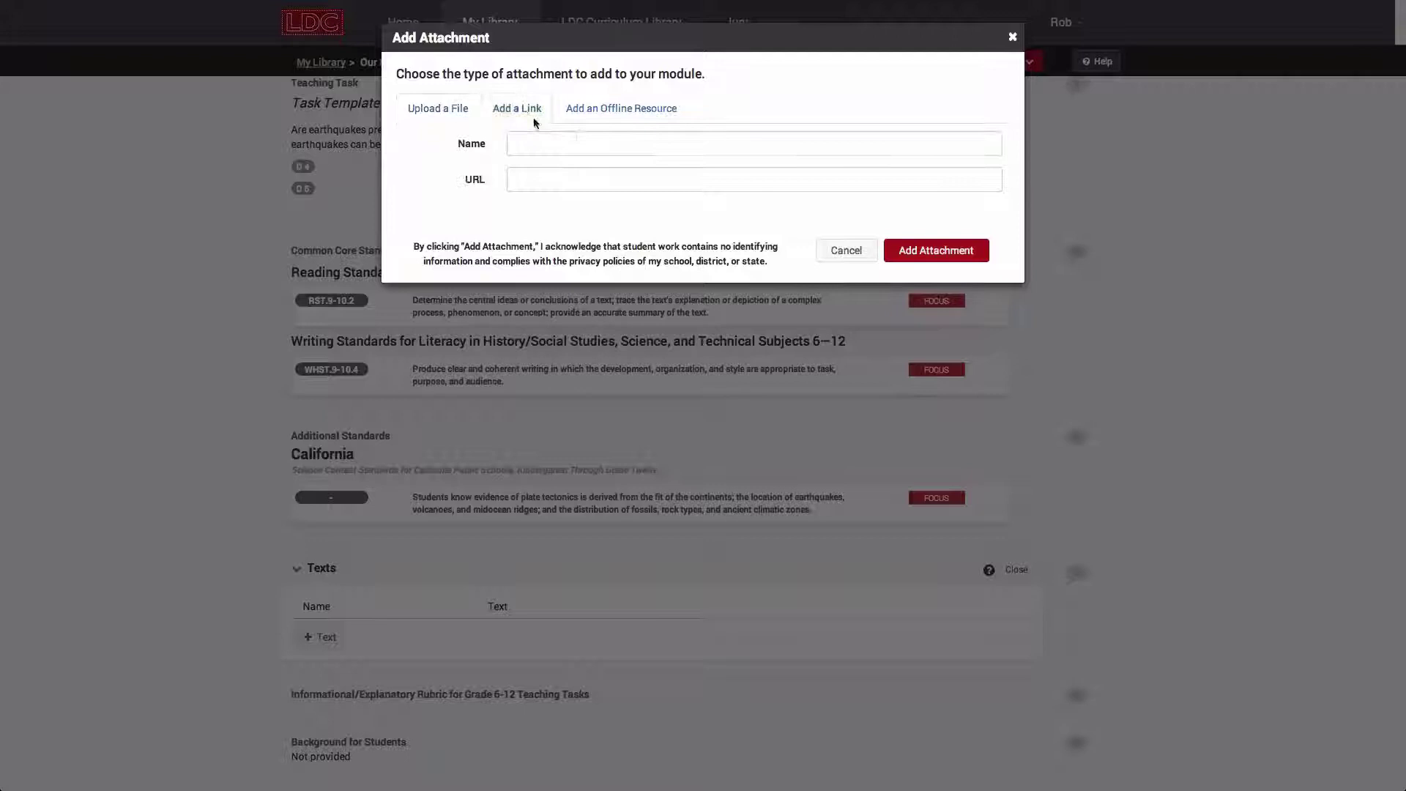
click(536, 143)
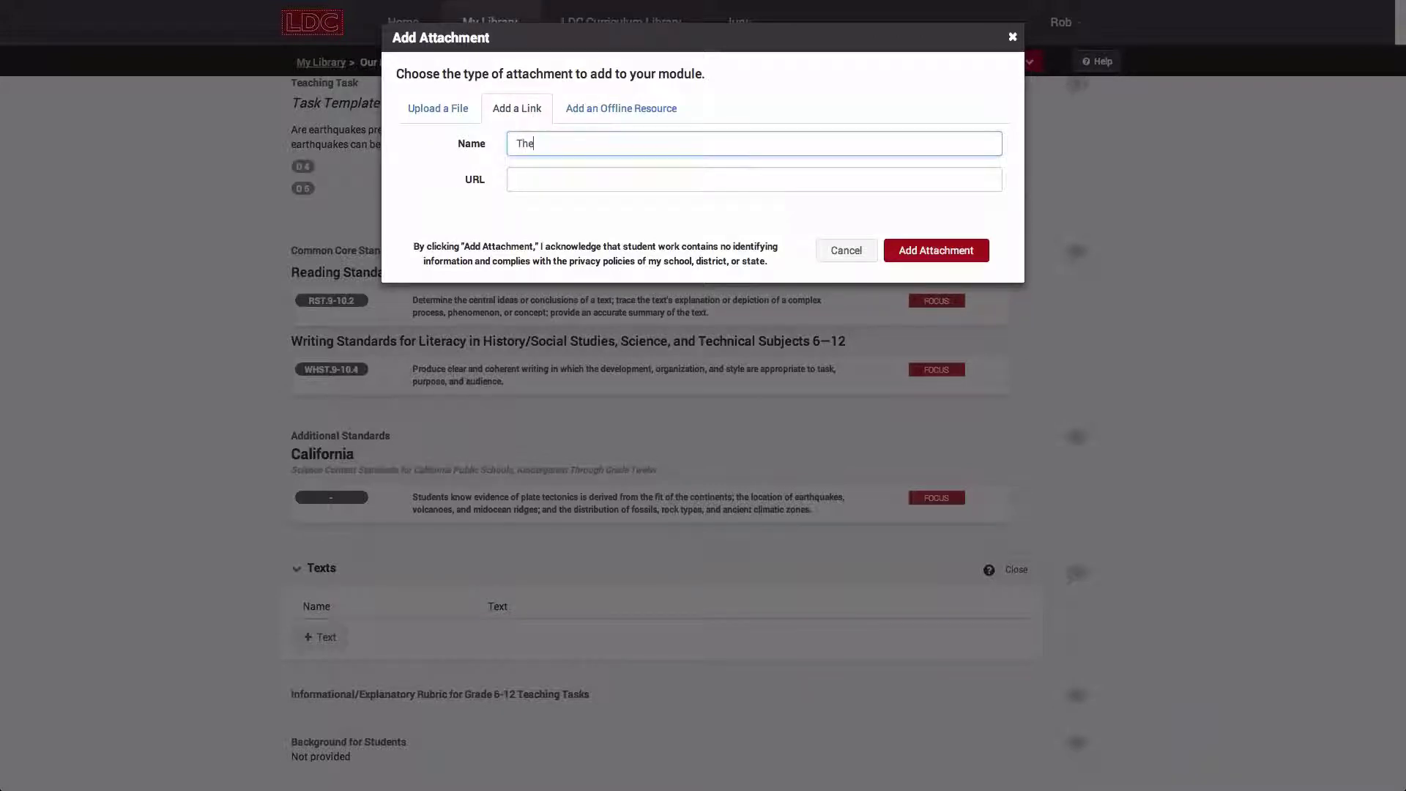
text(The Man Who Can P)
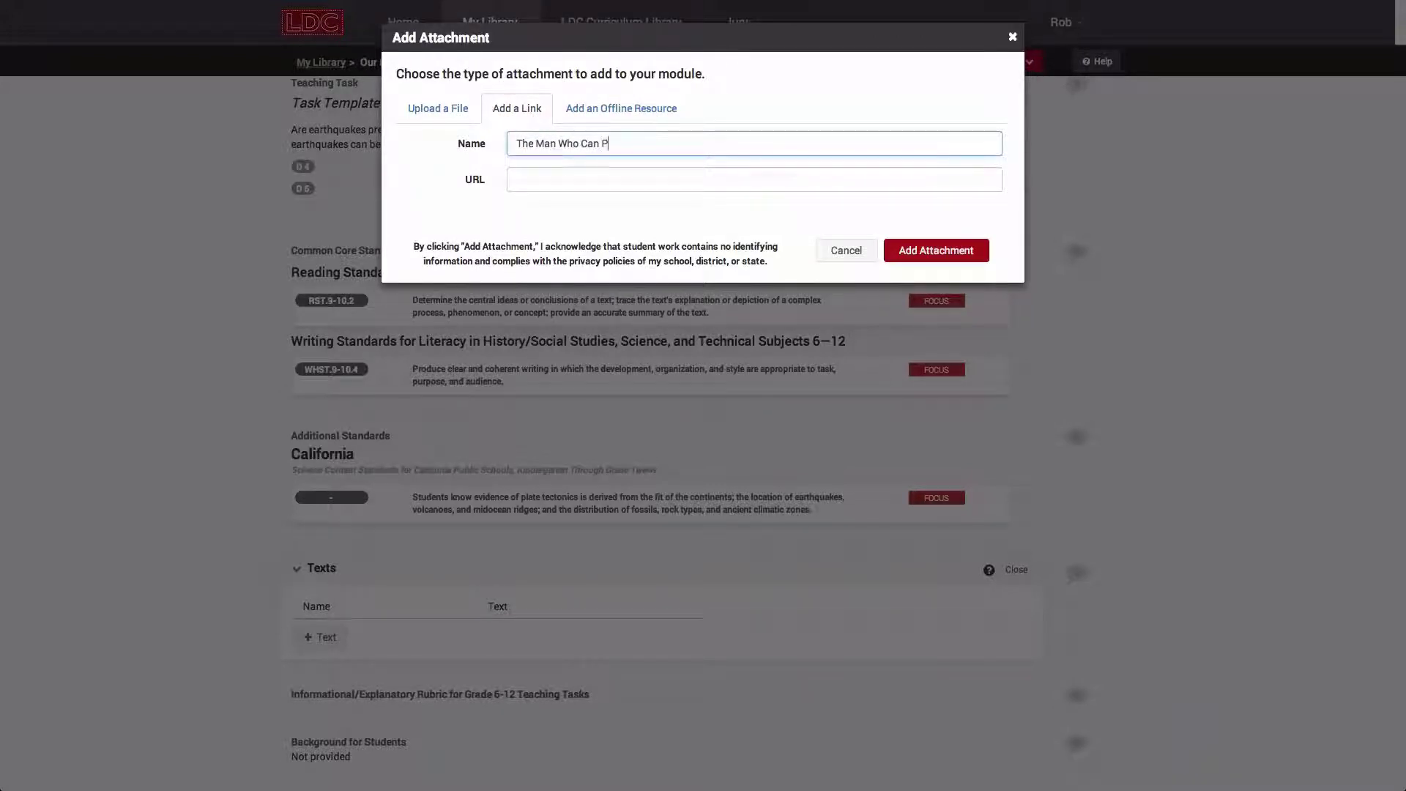
text(redict Earthquakes)
click(547, 169)
text(http://www.dailymail.co.uk/news/article-2645369/Author-claims-able-predict-earthquakes-says-one-U-S-July-12.html)
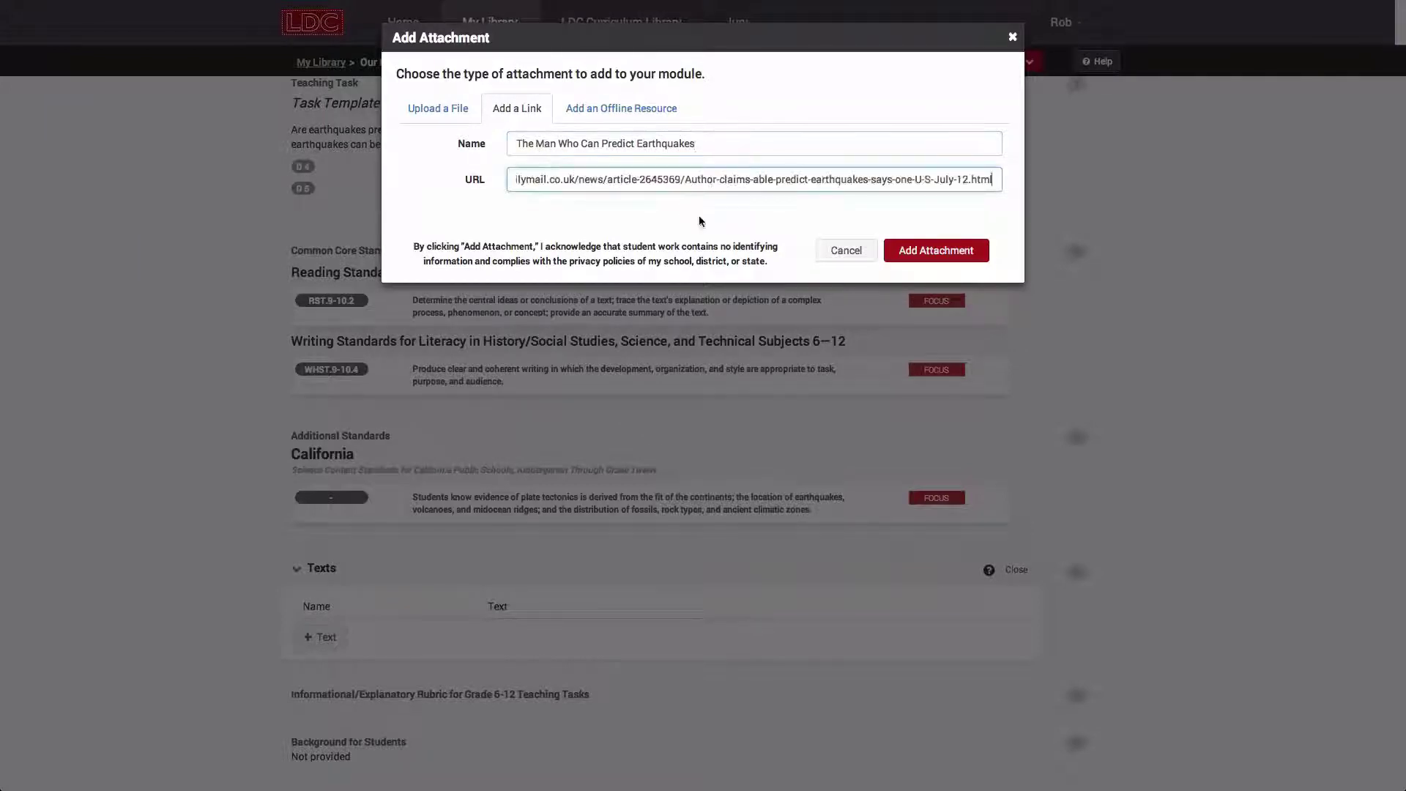
click(924, 250)
click(978, 569)
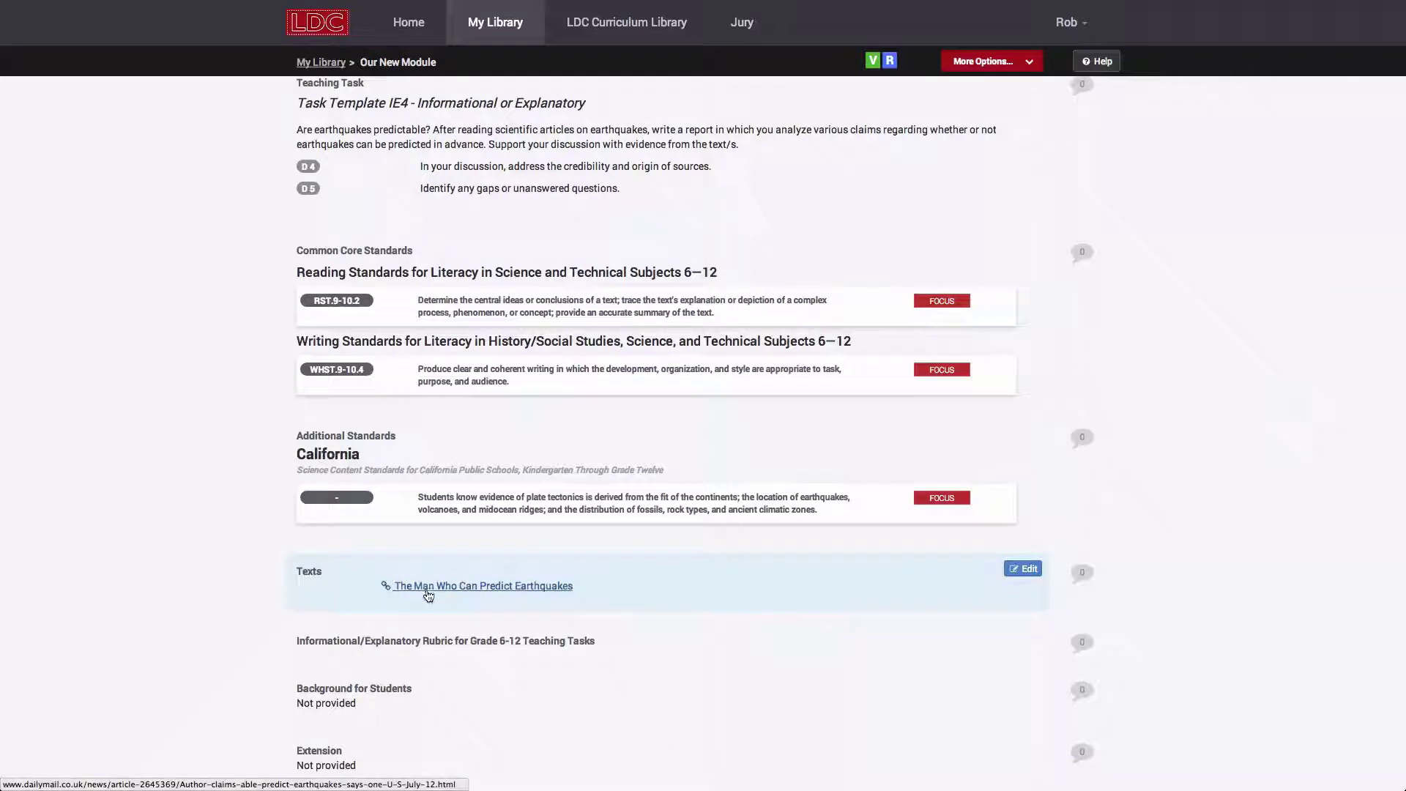
- Examine the Informational/Explanatory rubric's Reading/Research, Development, Organization and Conventions criteria, leaving the rubric collapsed
scroll(498, 556, down, 3)
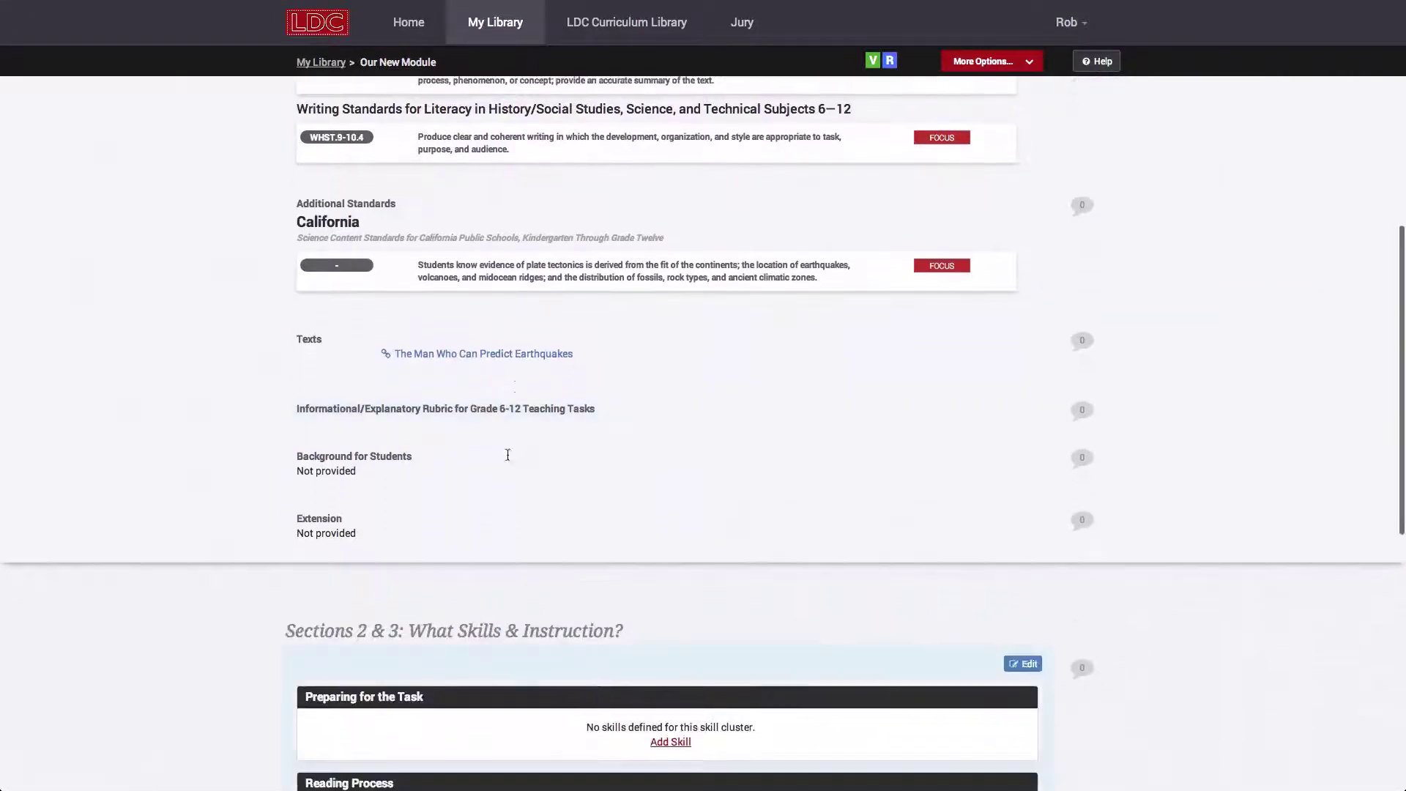
click(966, 410)
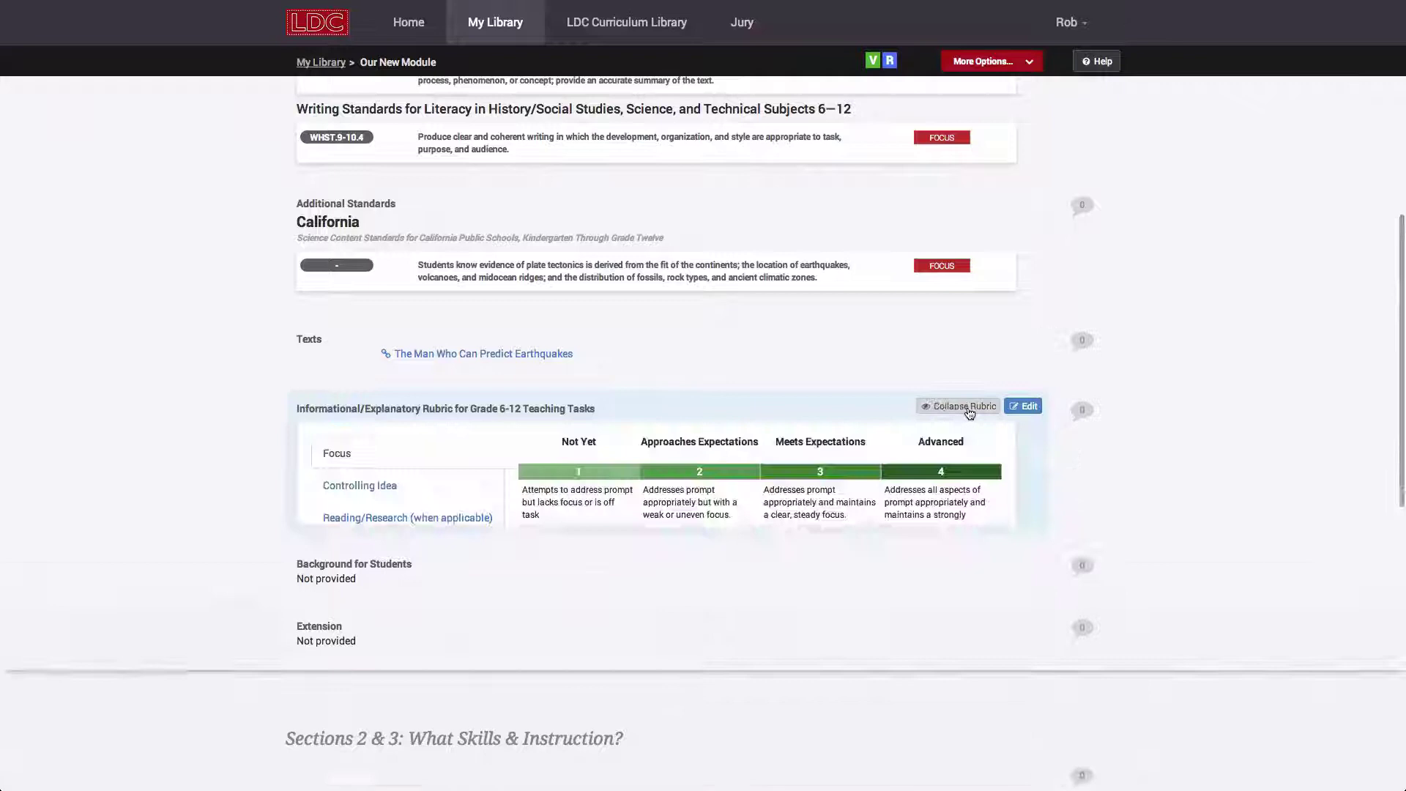
click(379, 518)
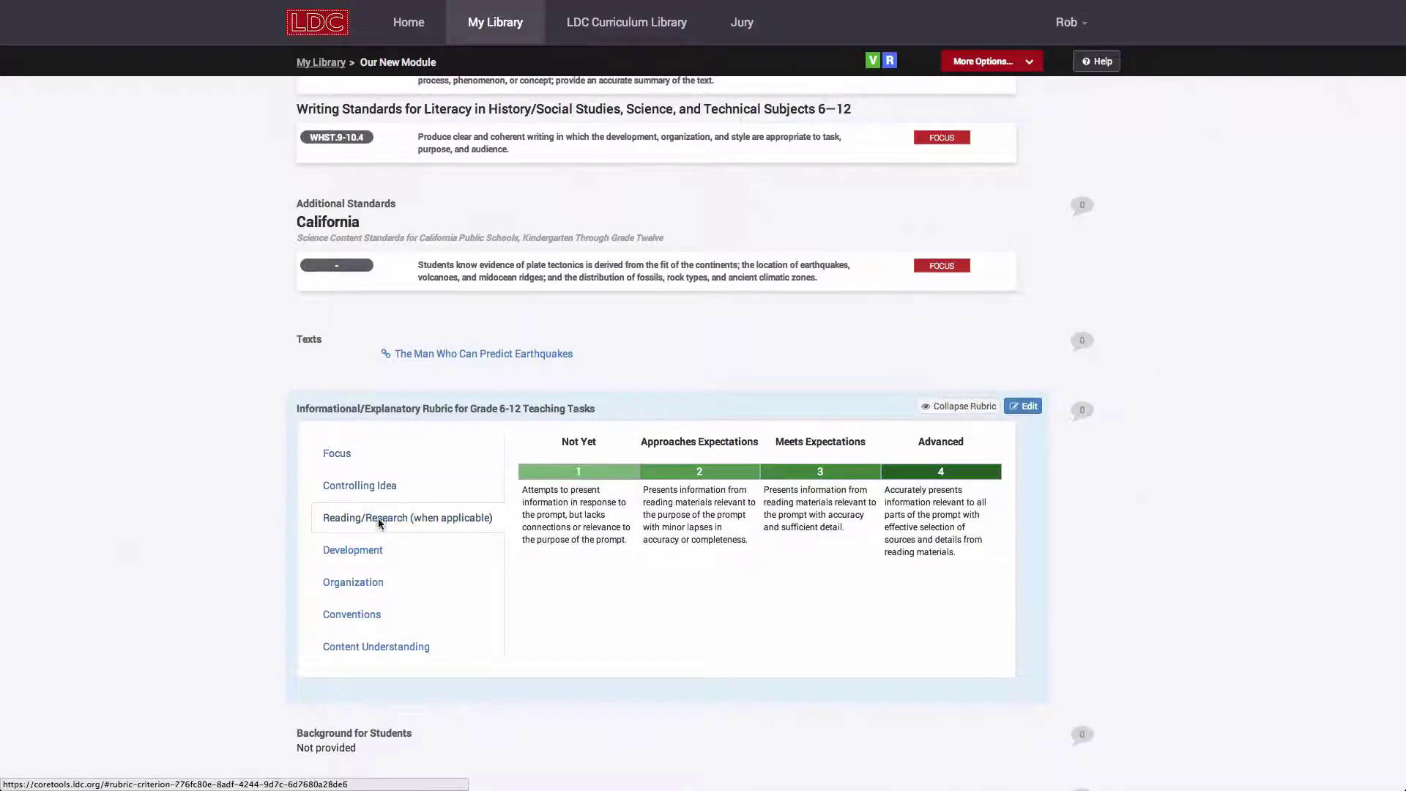
click(355, 551)
click(353, 579)
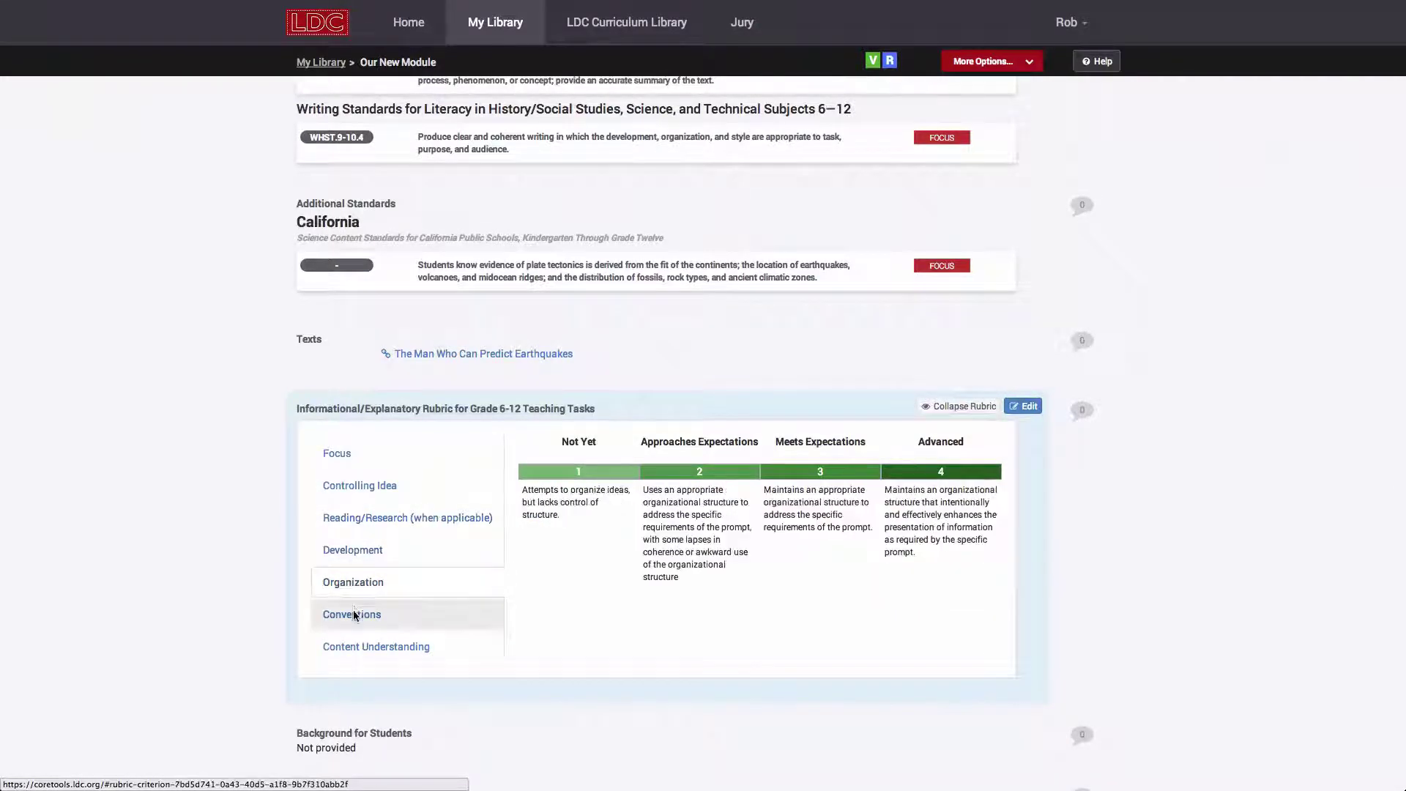
click(352, 614)
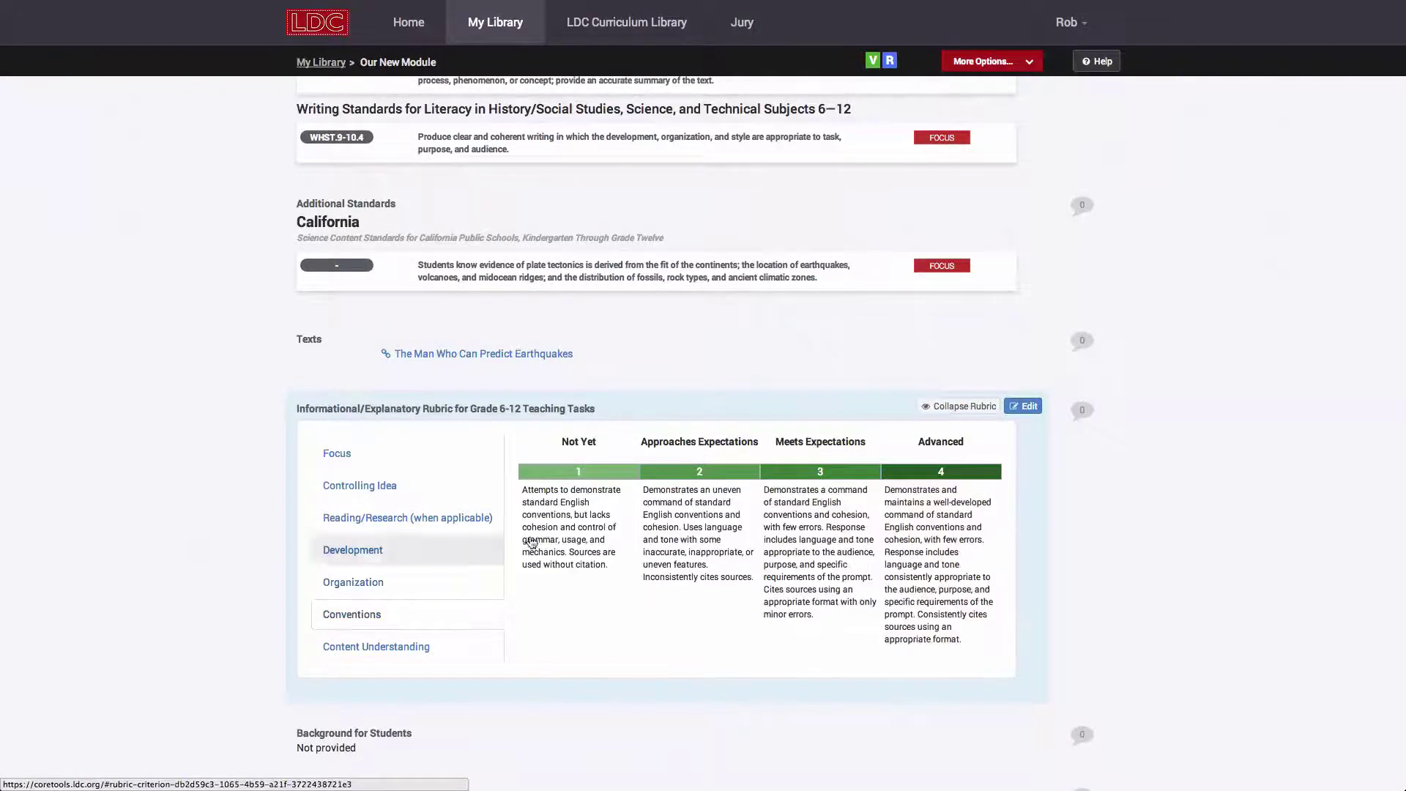
click(970, 411)
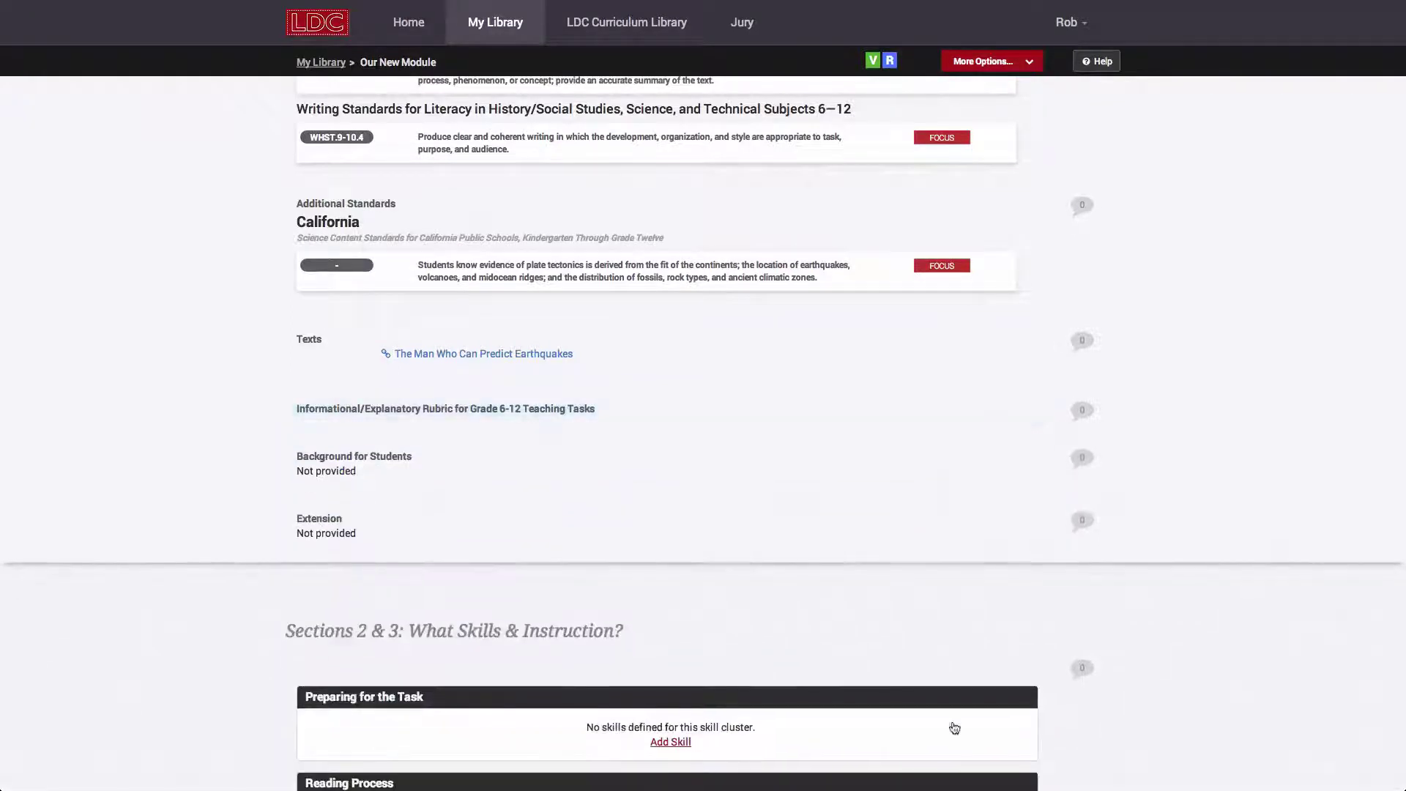
- Open the Skills List and Mini-tasks for editing and examine the Preparing for the Task and Reading Process clusters' options, including collapsing a cluster
scroll(174, 609, down, 4)
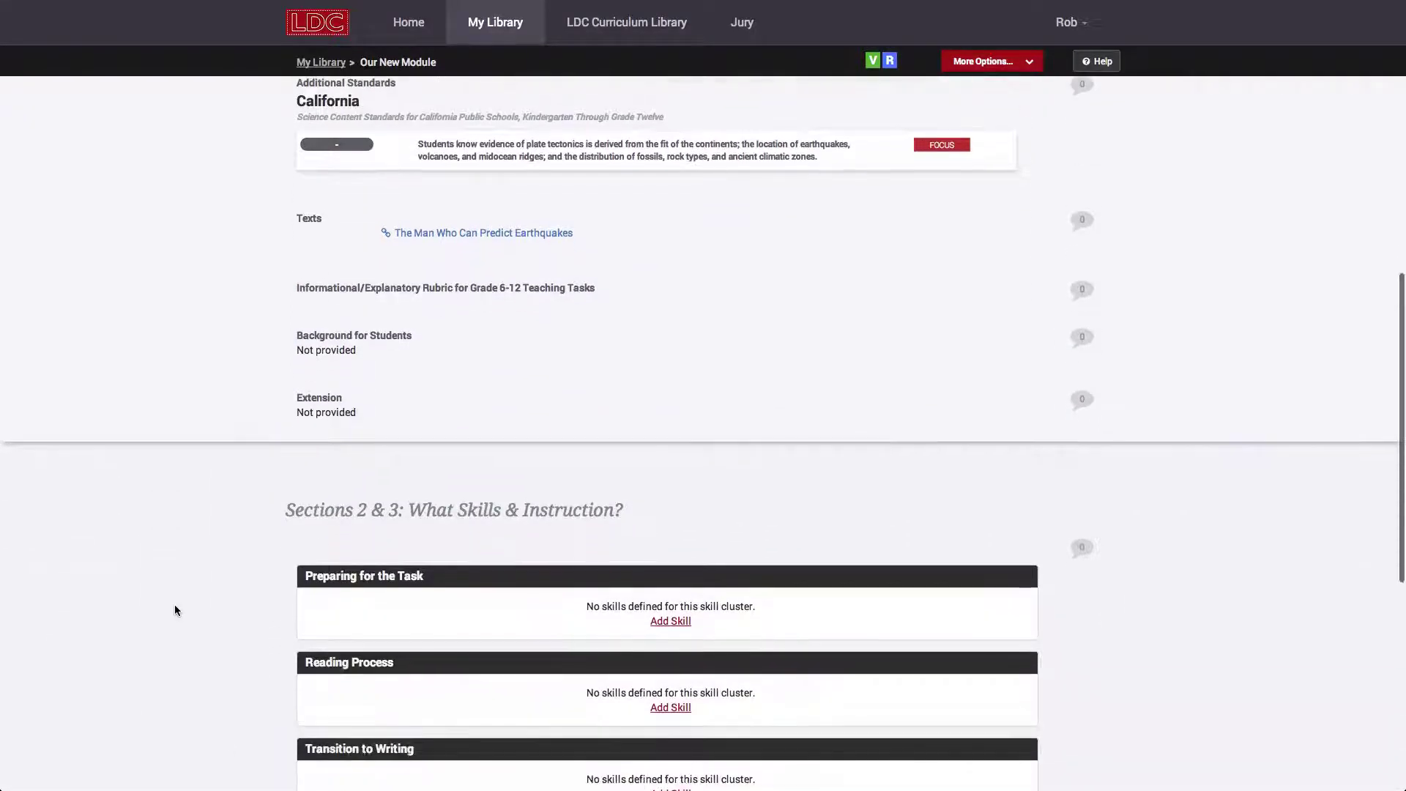
scroll(174, 609, down, 1)
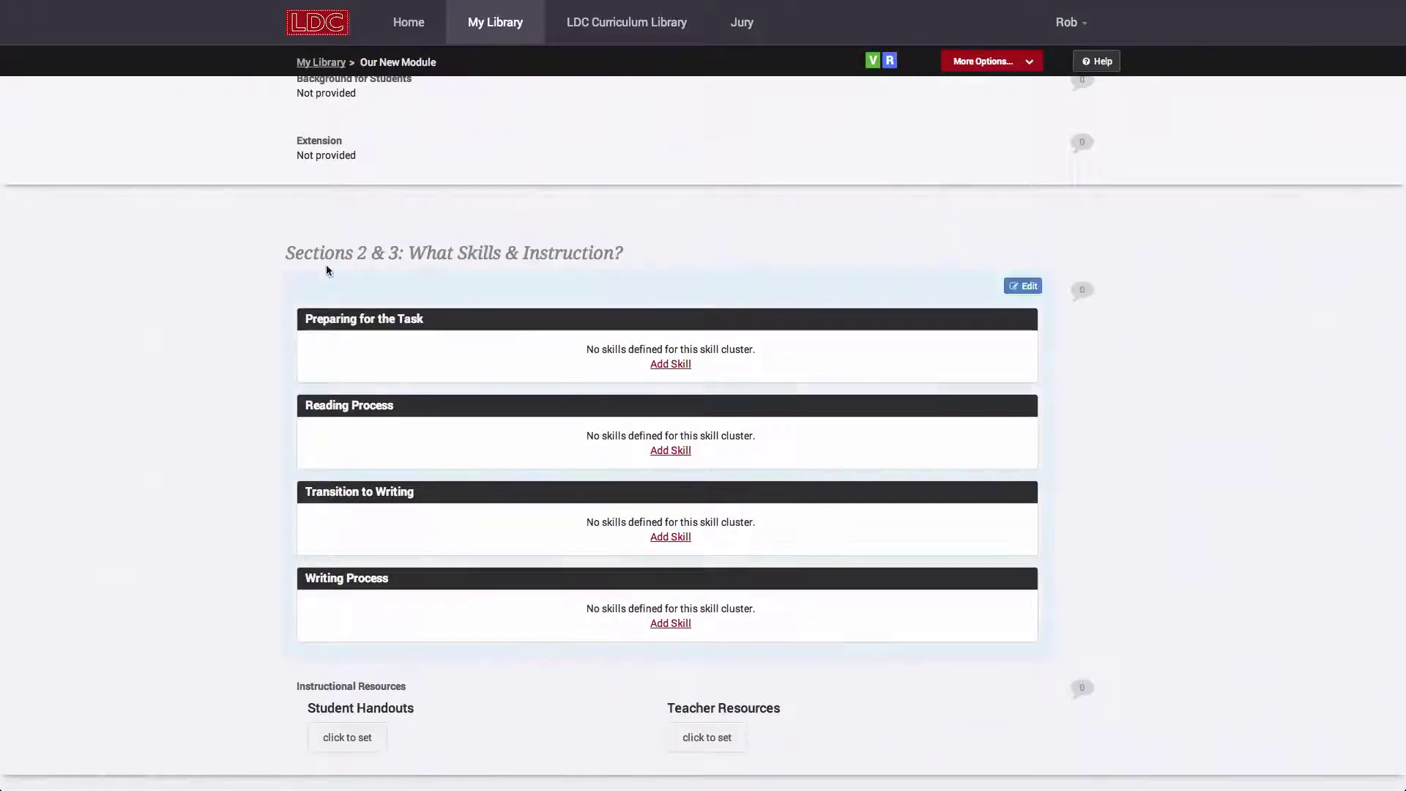
mouse_move(342, 248)
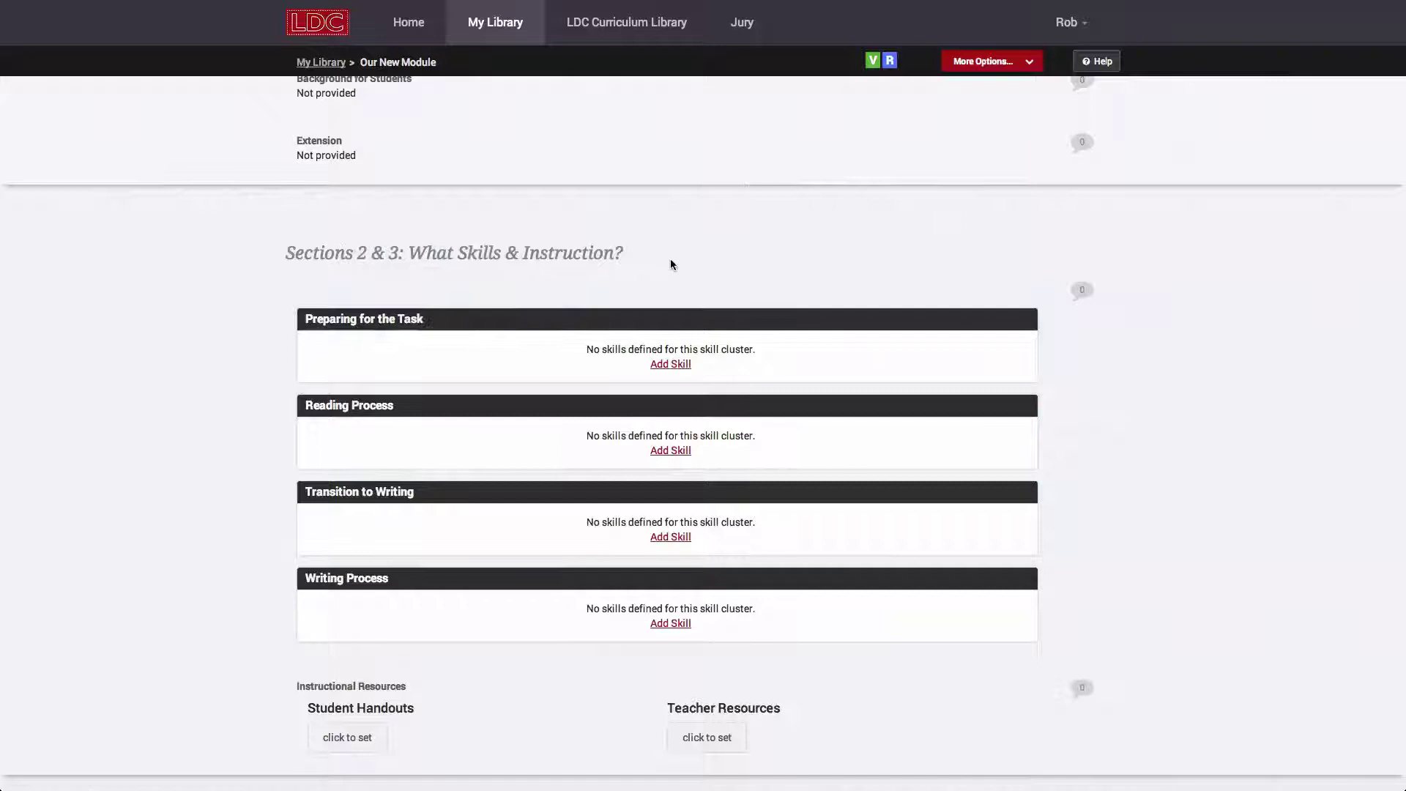
mouse_move(906, 296)
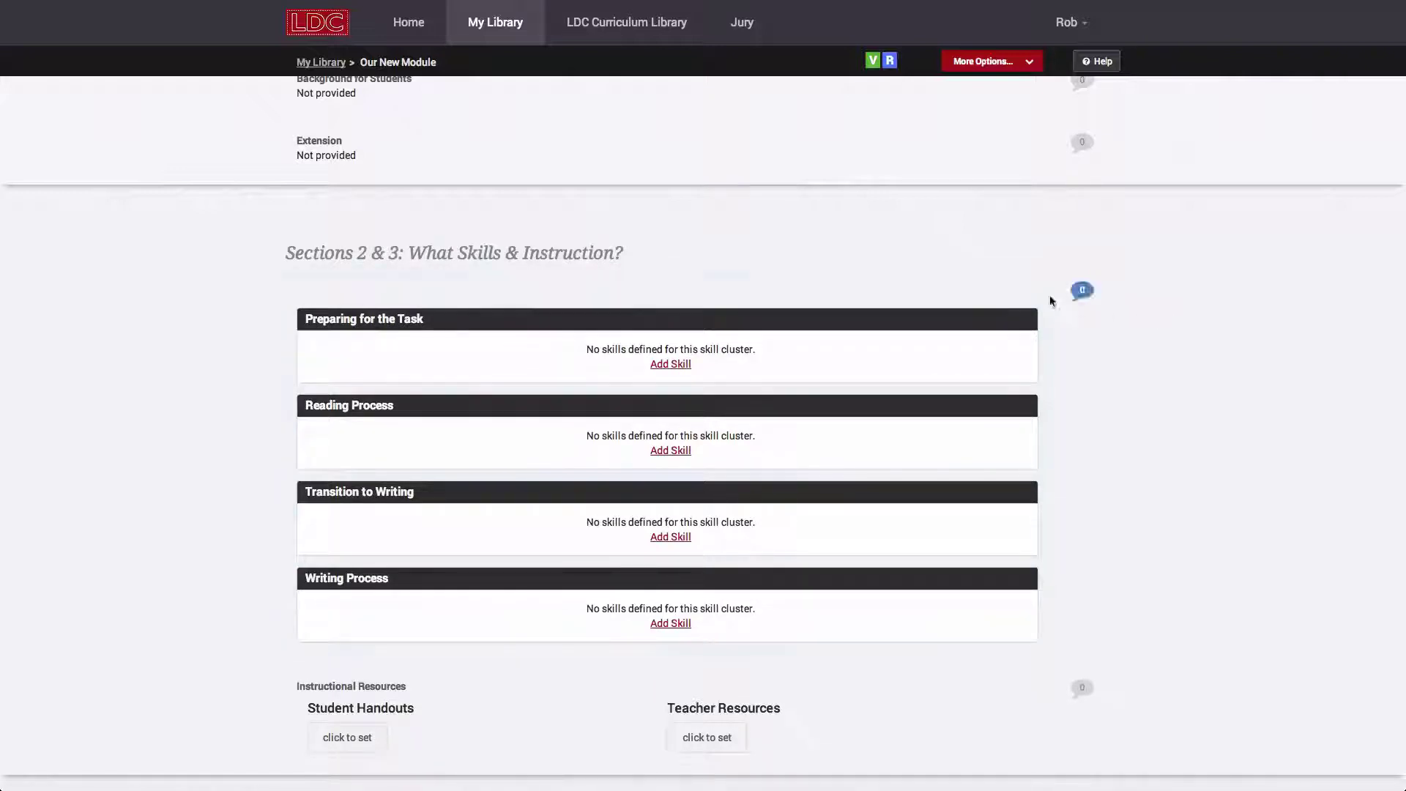
click(1023, 284)
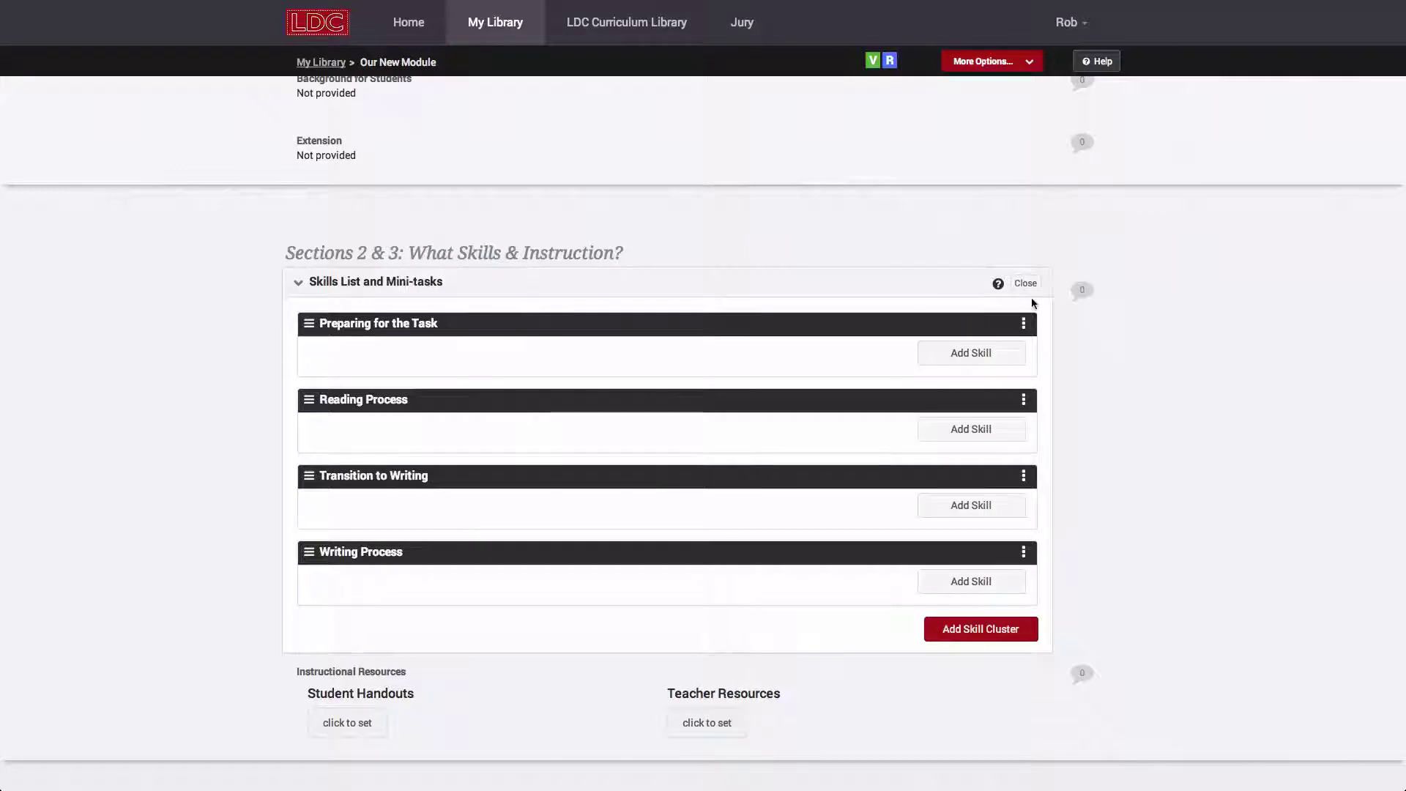
click(1023, 326)
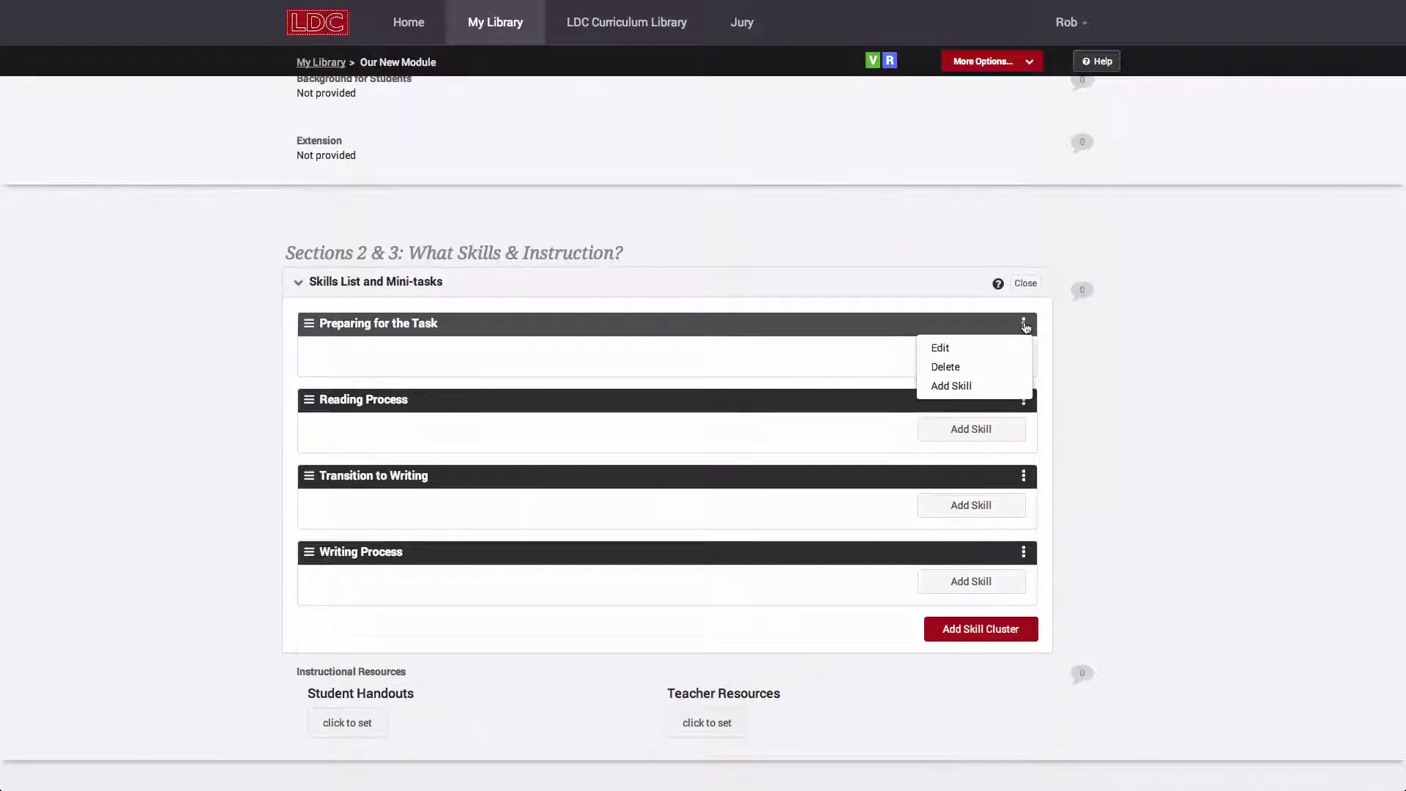
click(1024, 400)
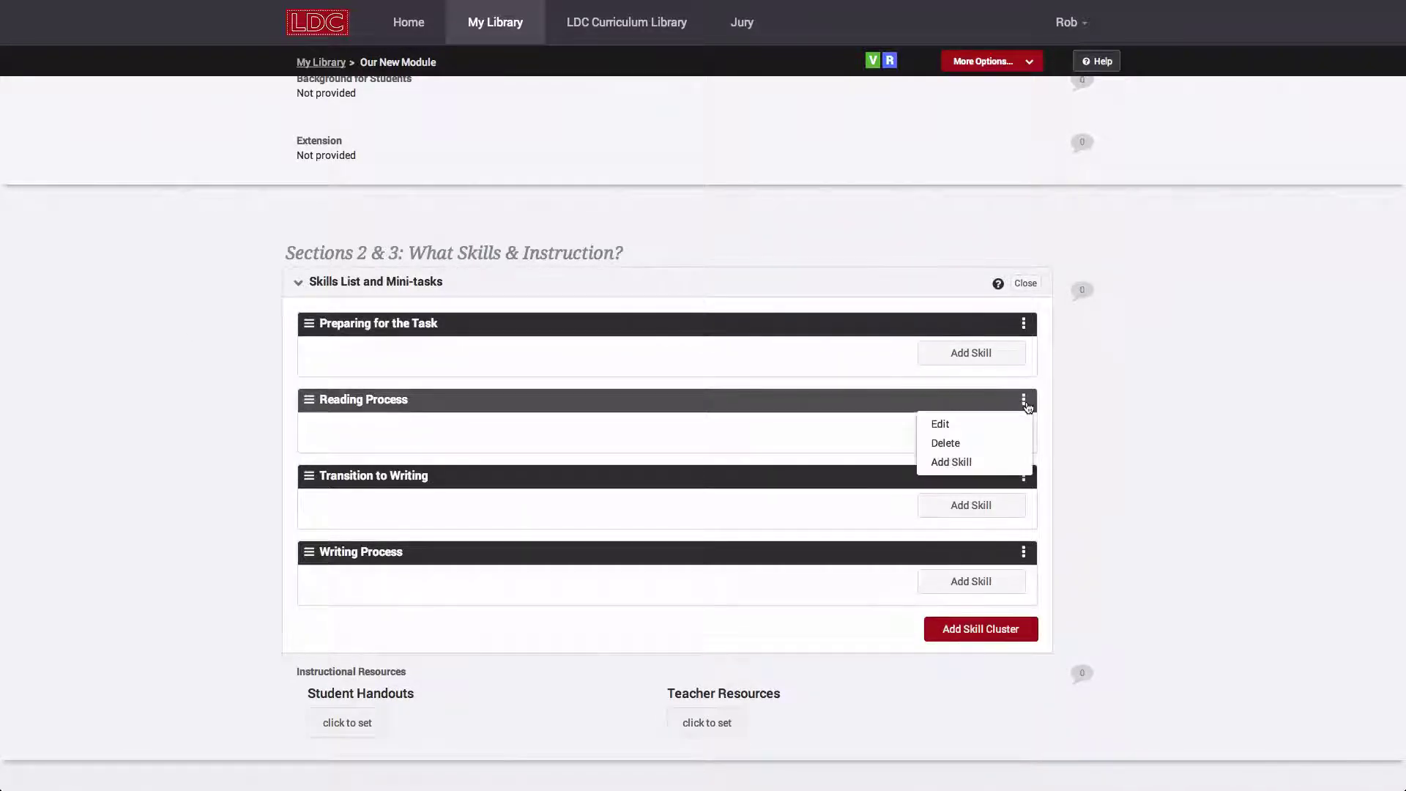
click(1024, 402)
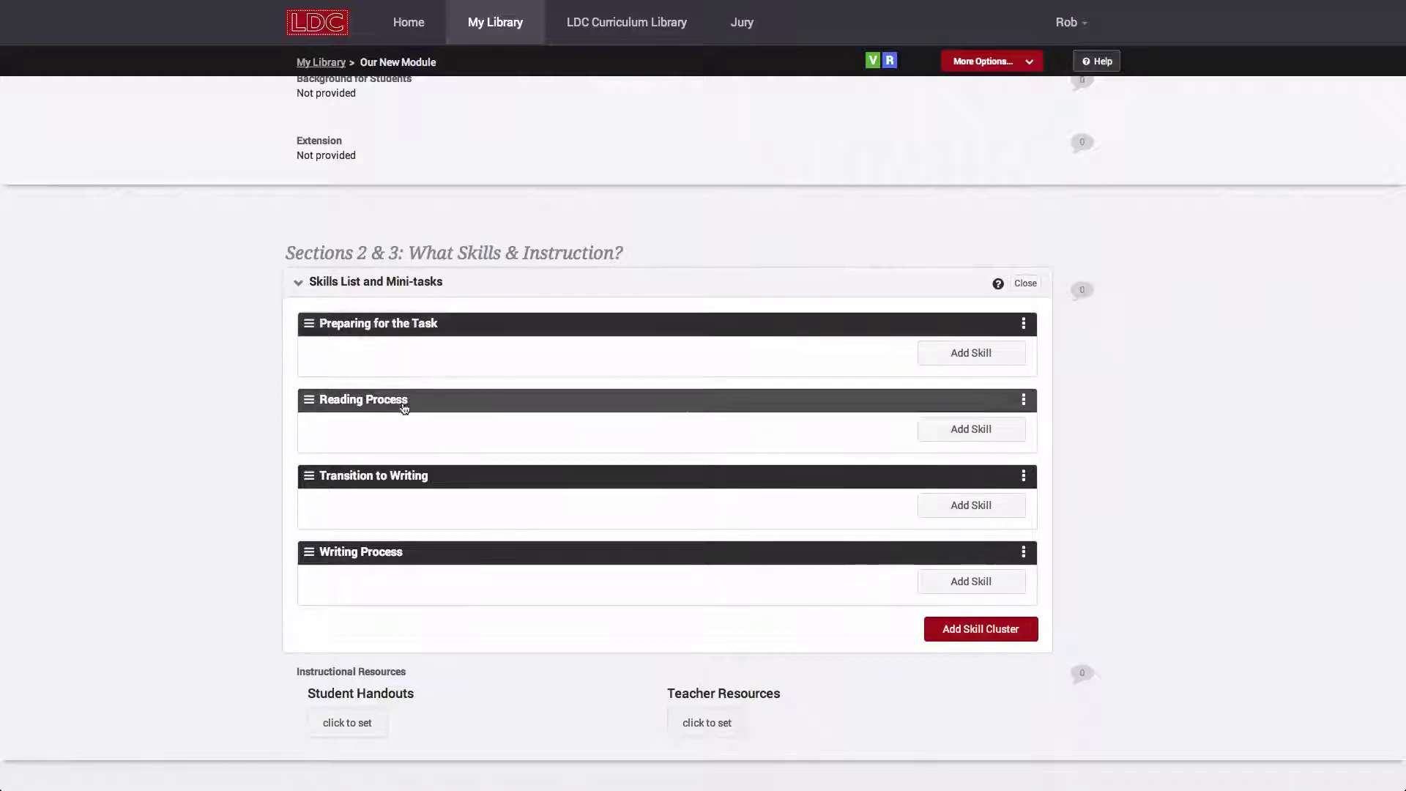
click(405, 325)
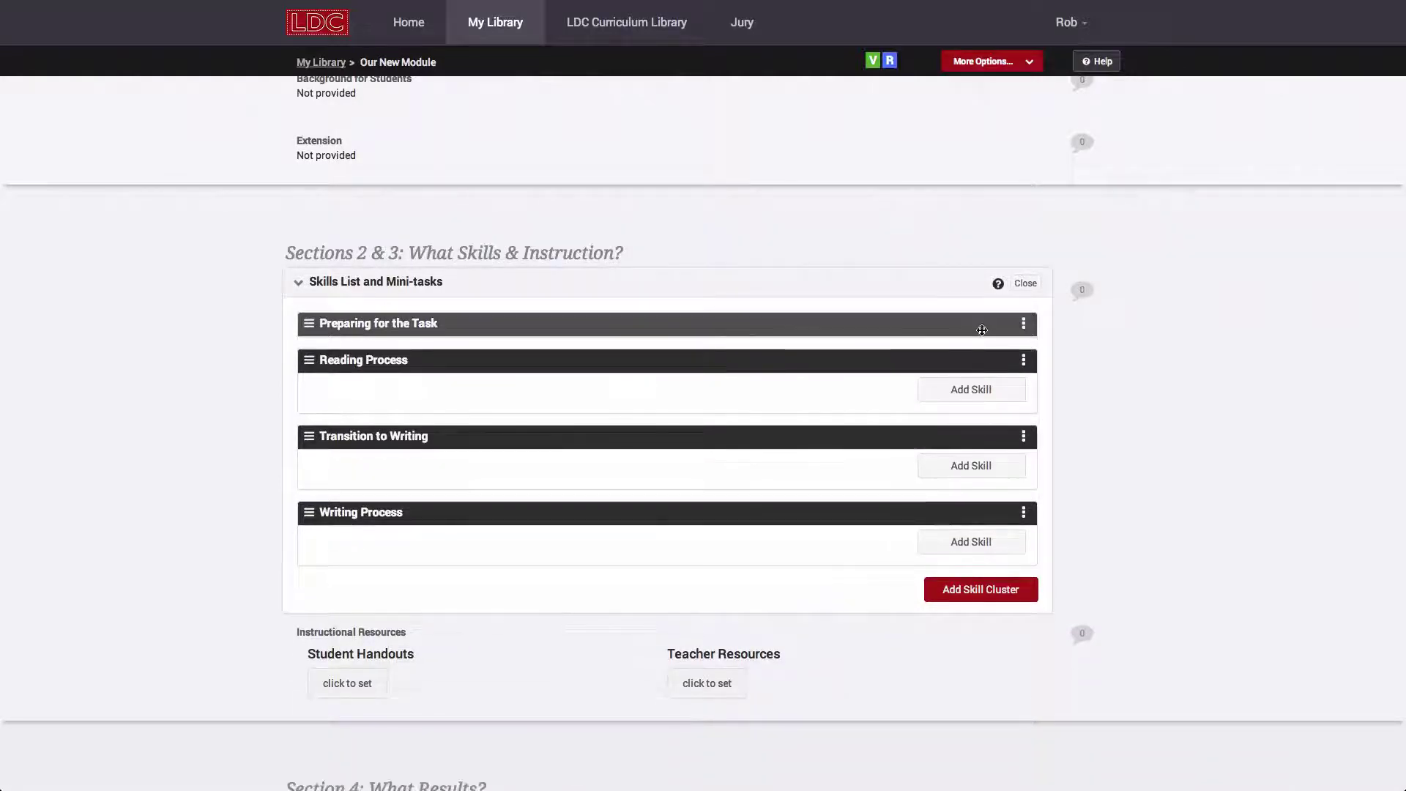
- Look at the settings for changing the Preparing for the Task cluster and for adding a skill cluster, cancelling both
click(1023, 322)
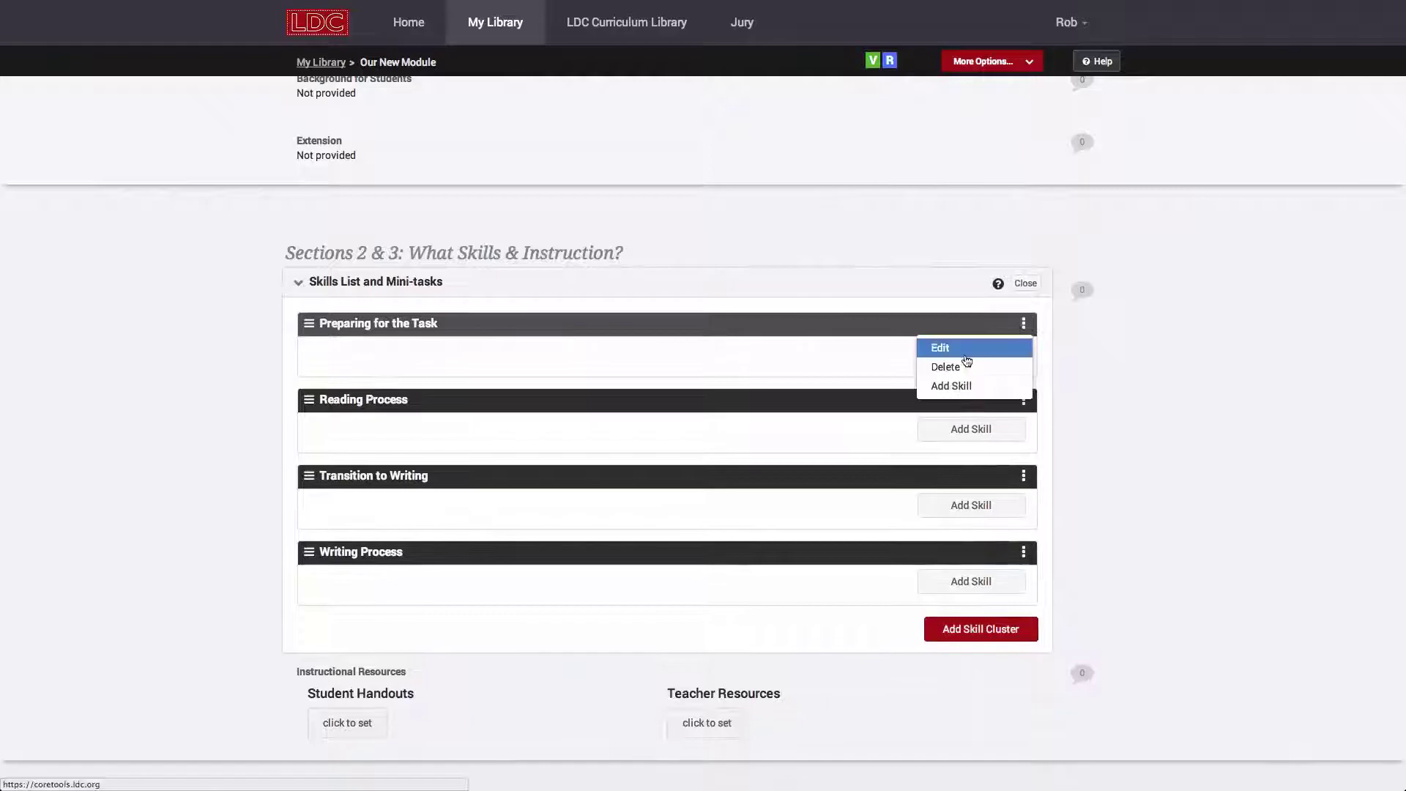
click(960, 351)
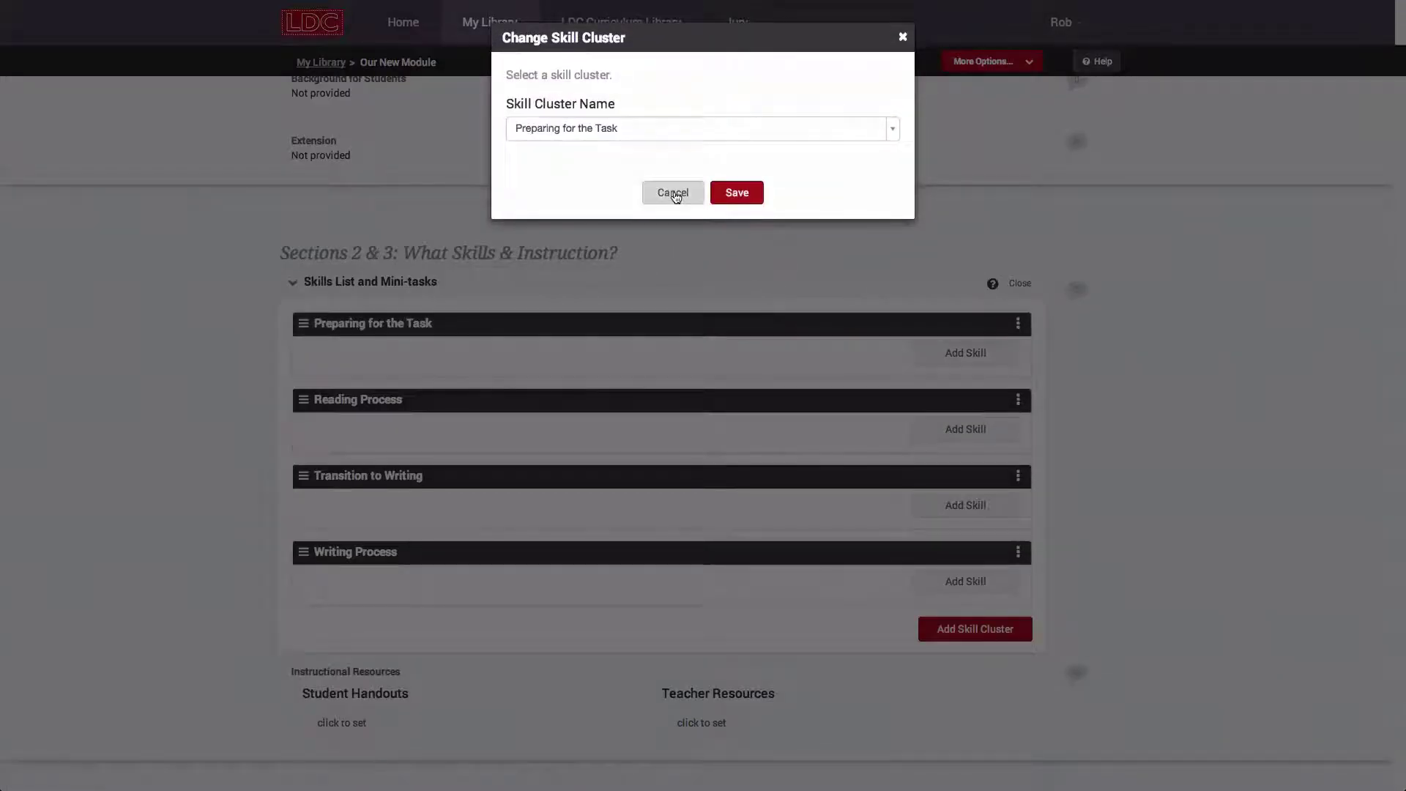
click(674, 195)
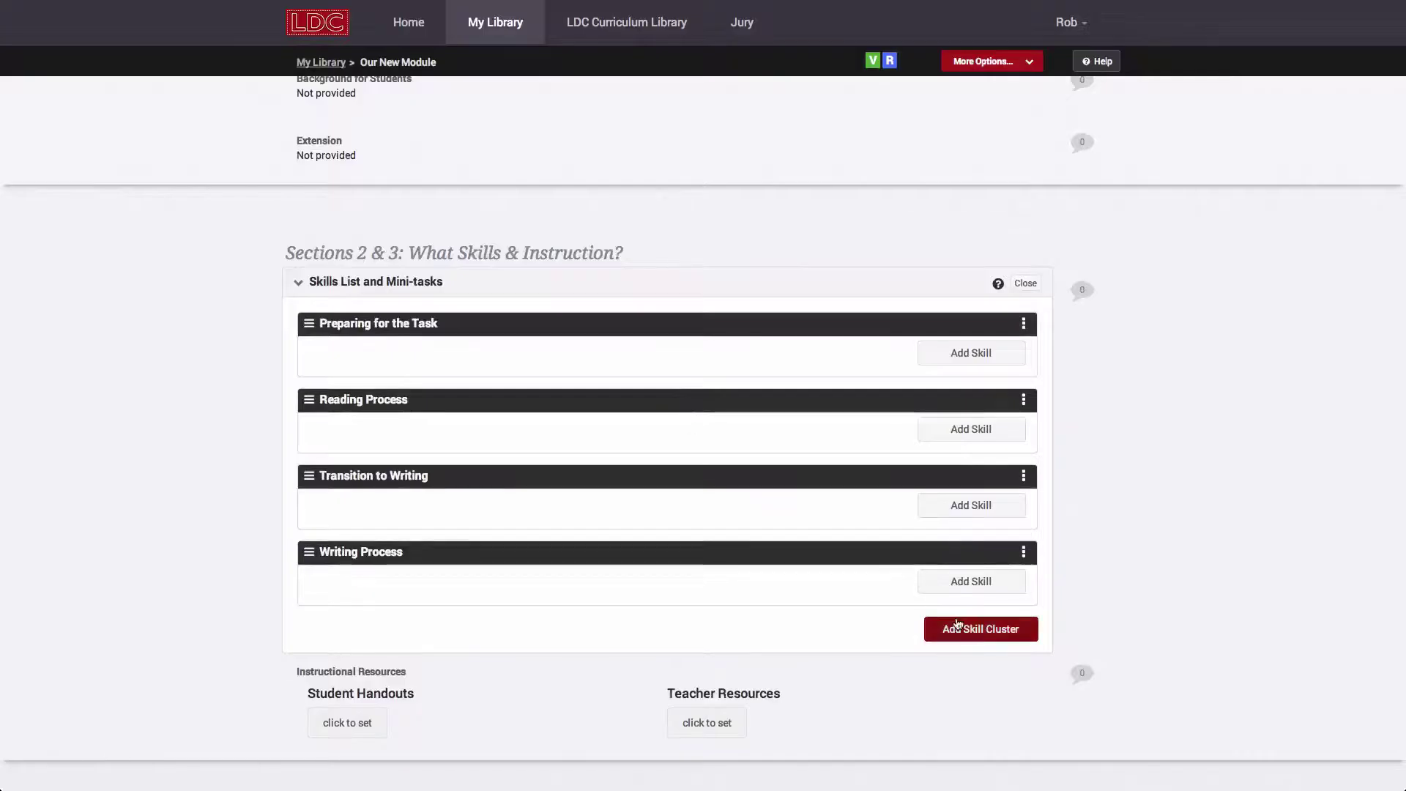
click(951, 628)
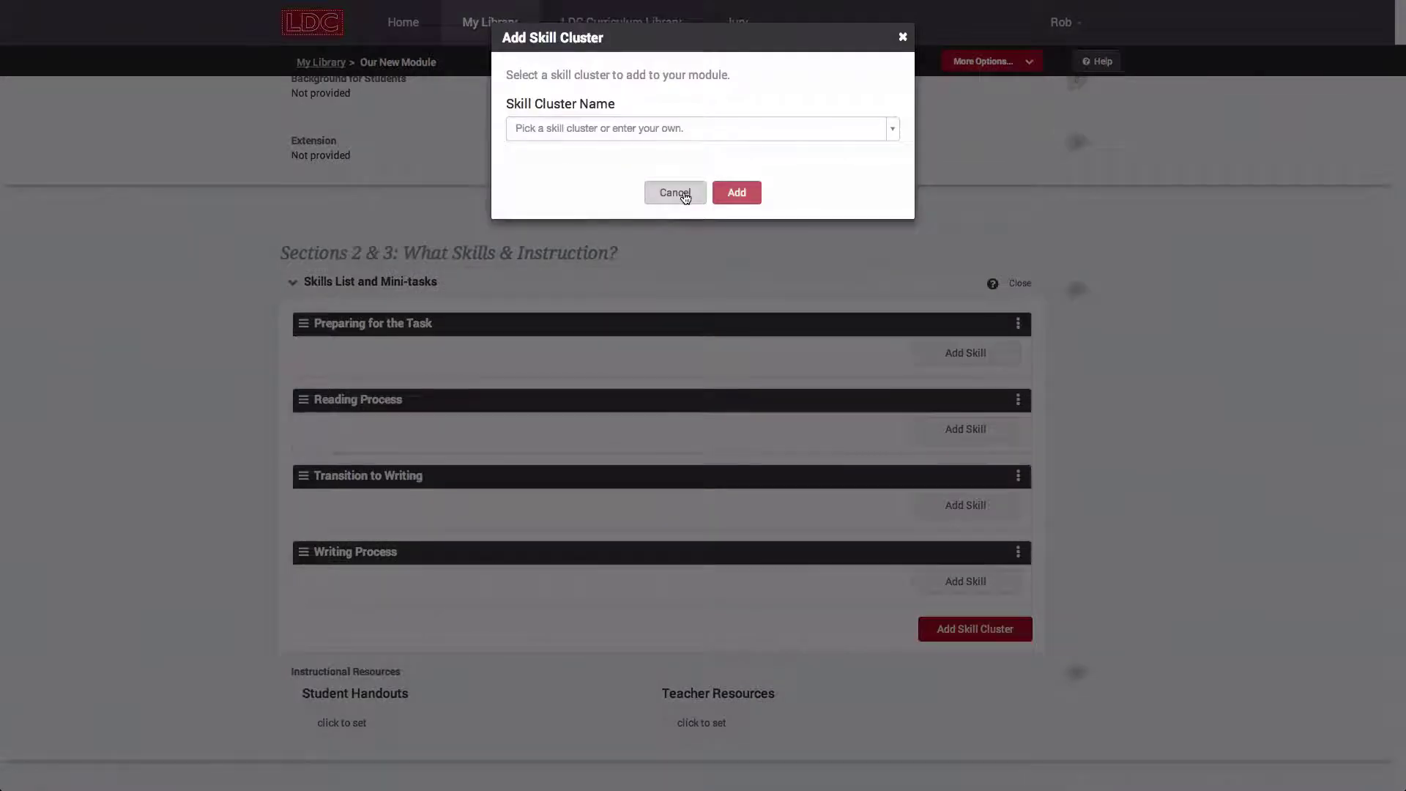
click(674, 193)
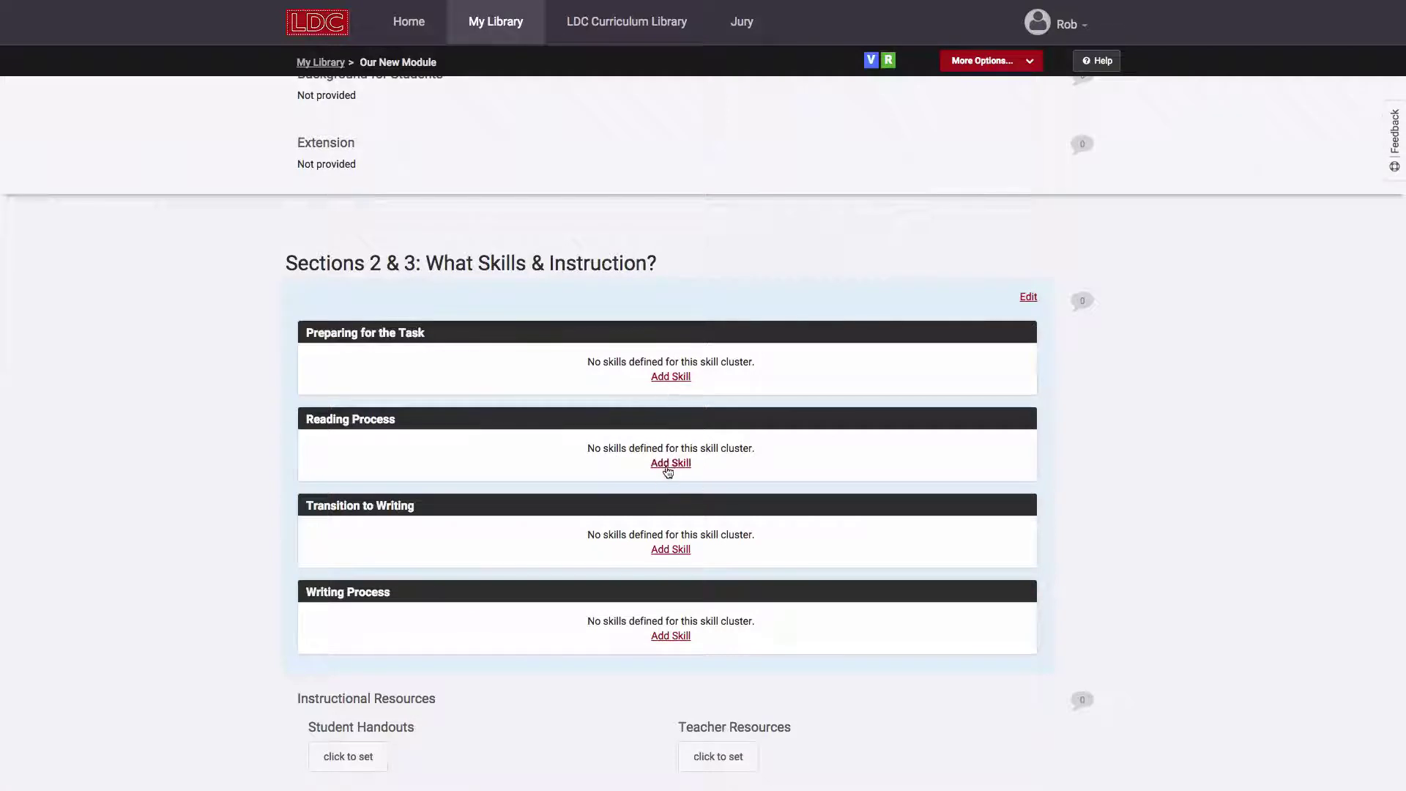
- Start adding a skill to Preparing for the Task and compare creating an own skill with selecting from the LDC default skills
click(672, 377)
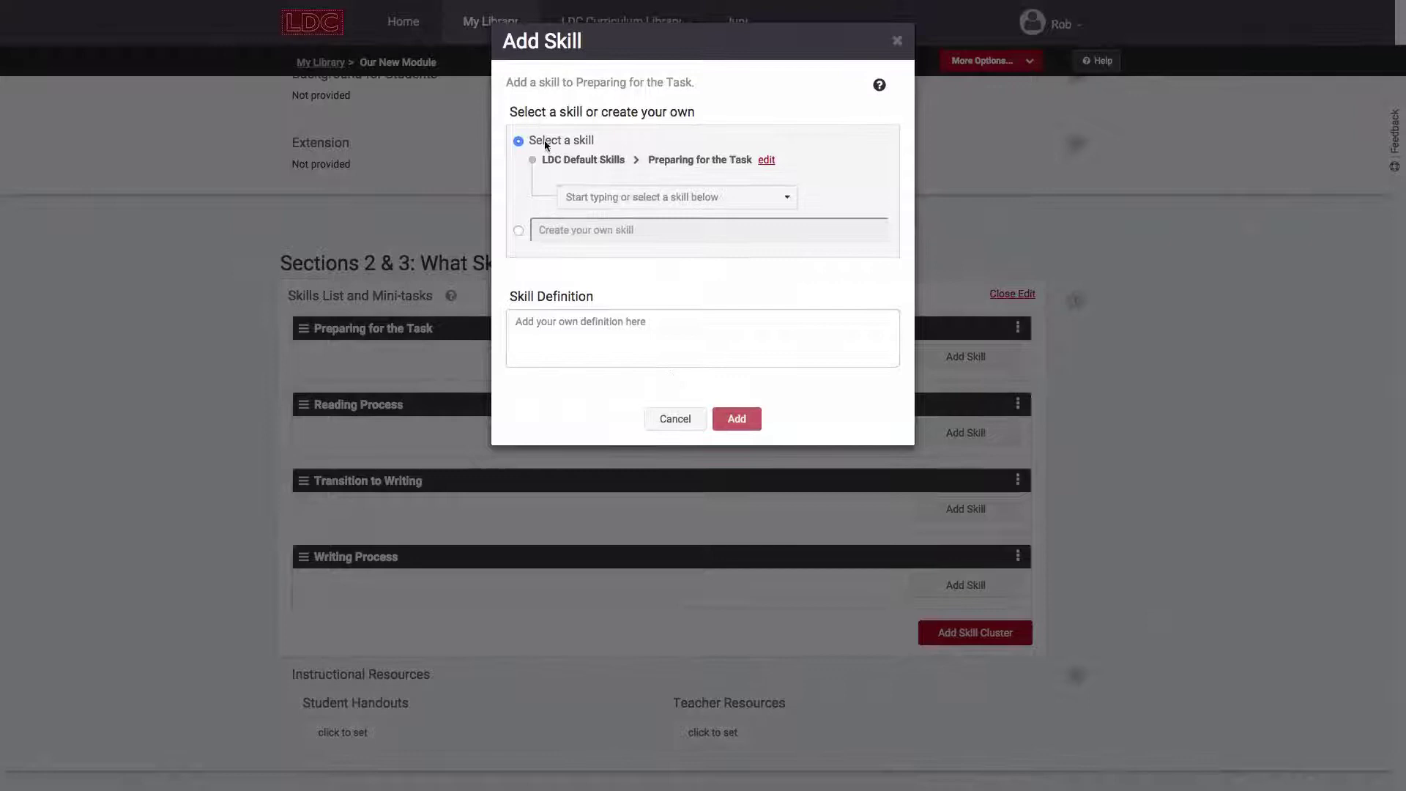
click(518, 230)
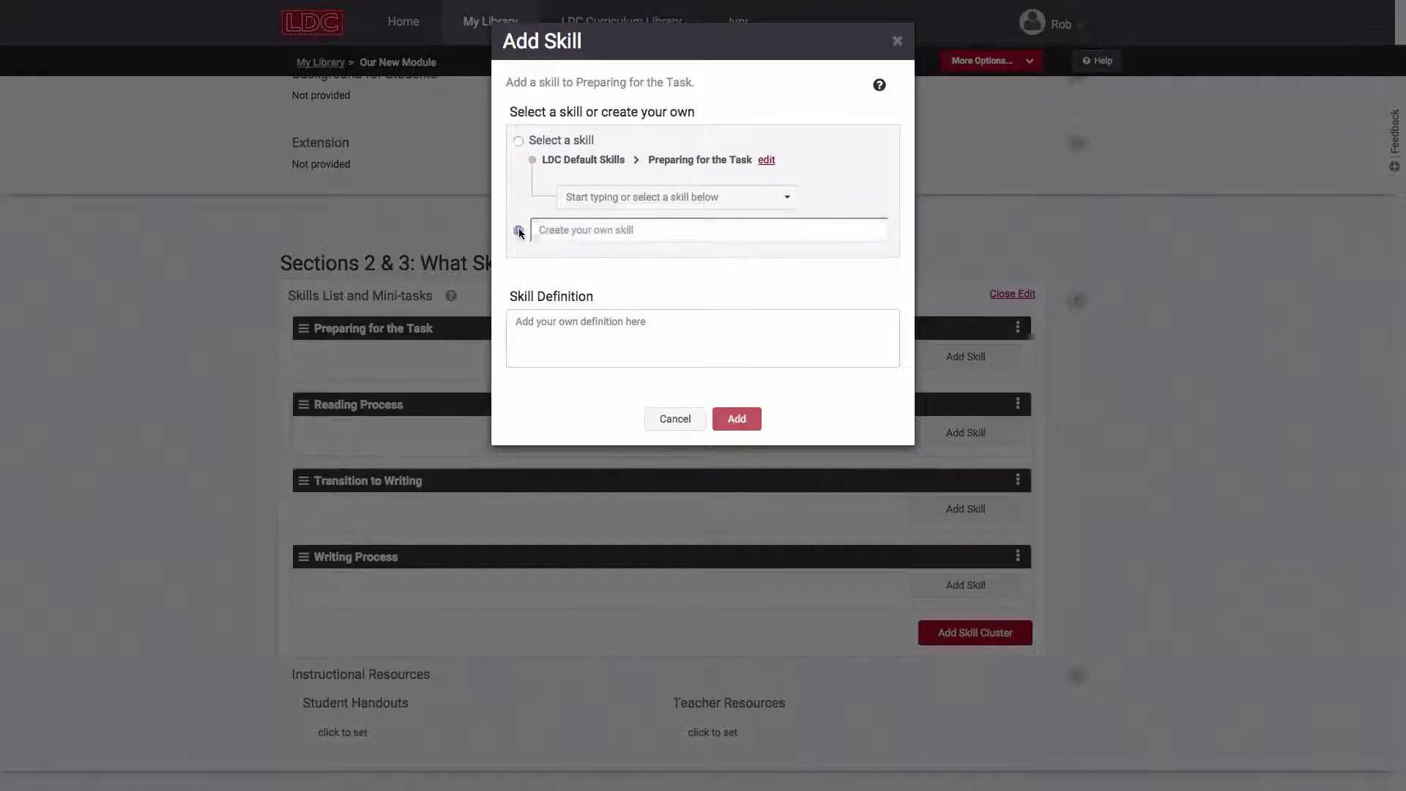
click(543, 142)
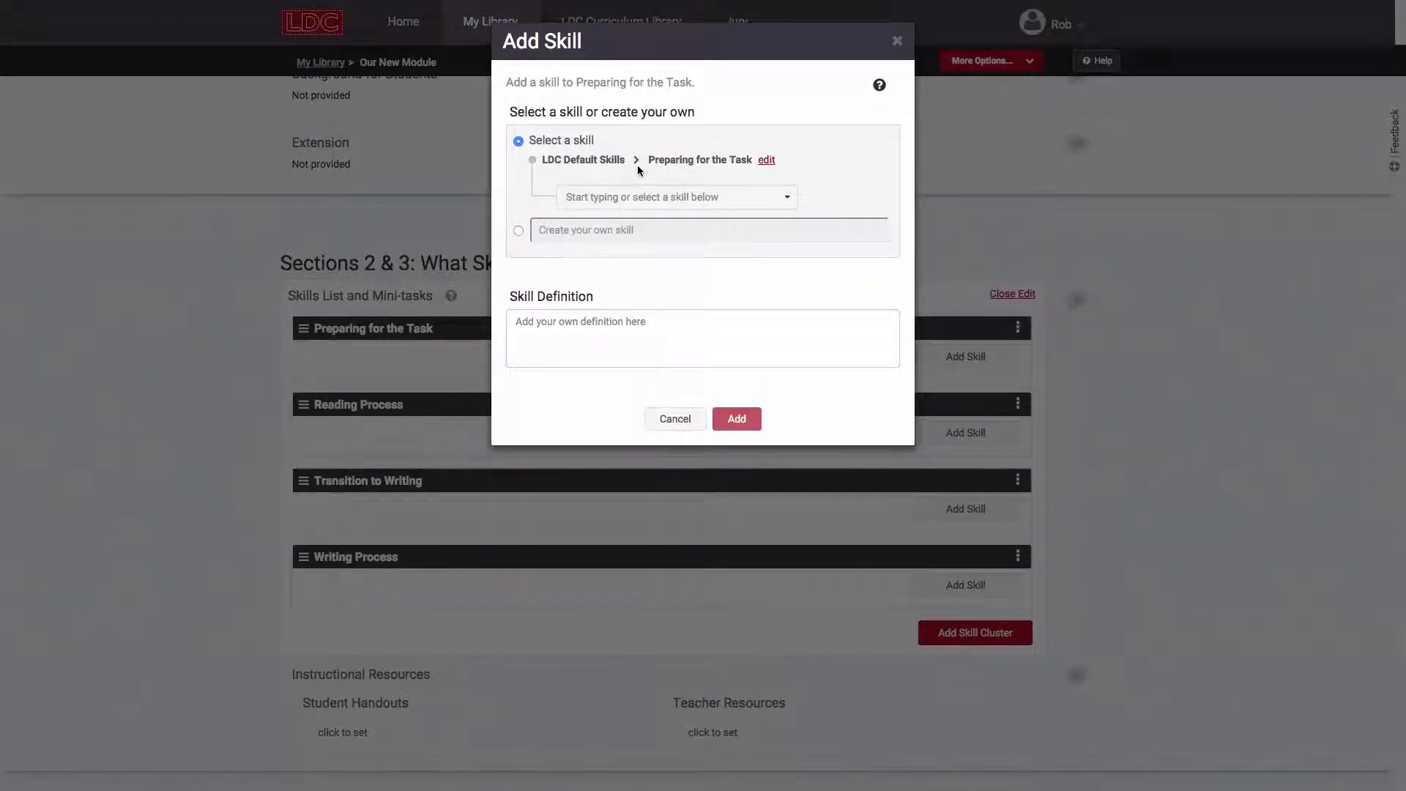
click(784, 196)
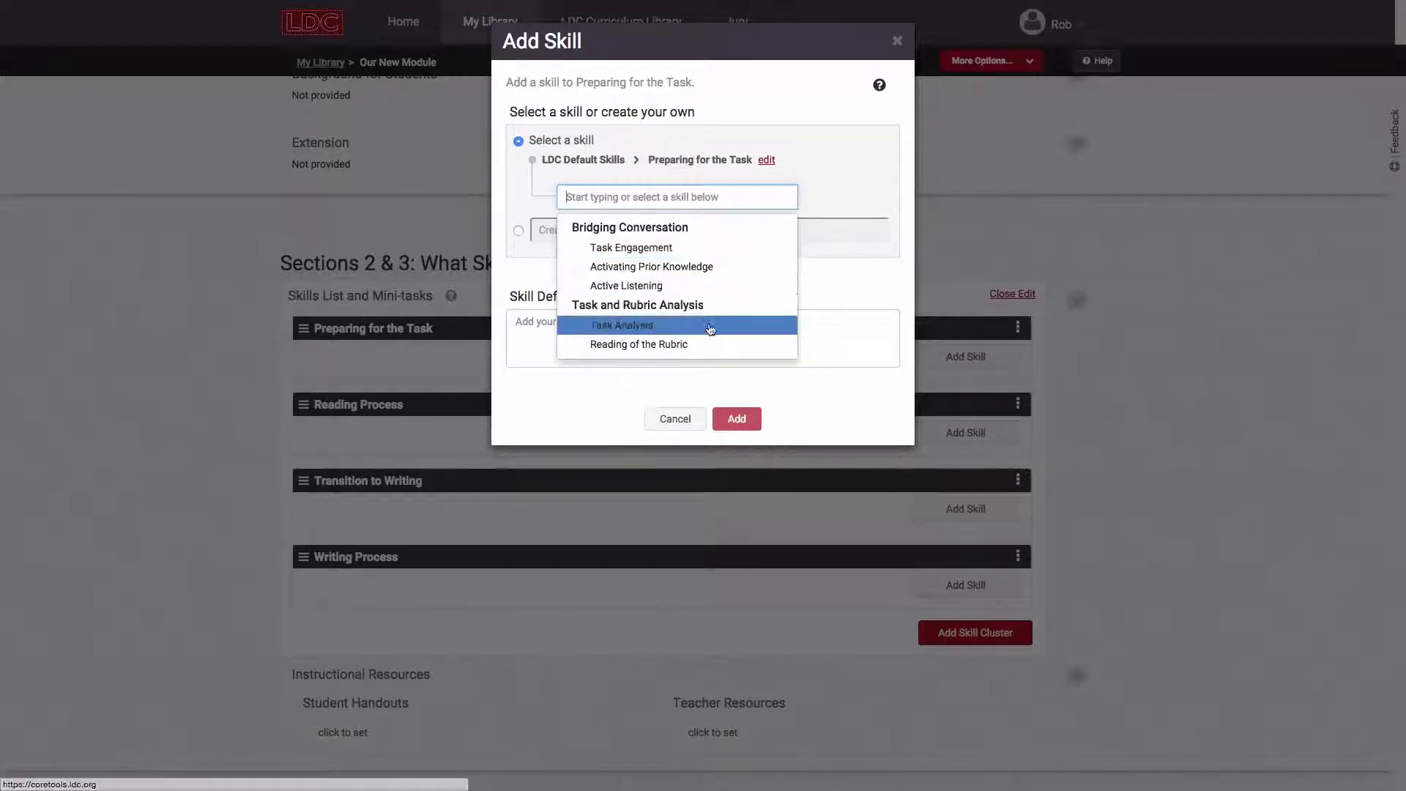
click(855, 133)
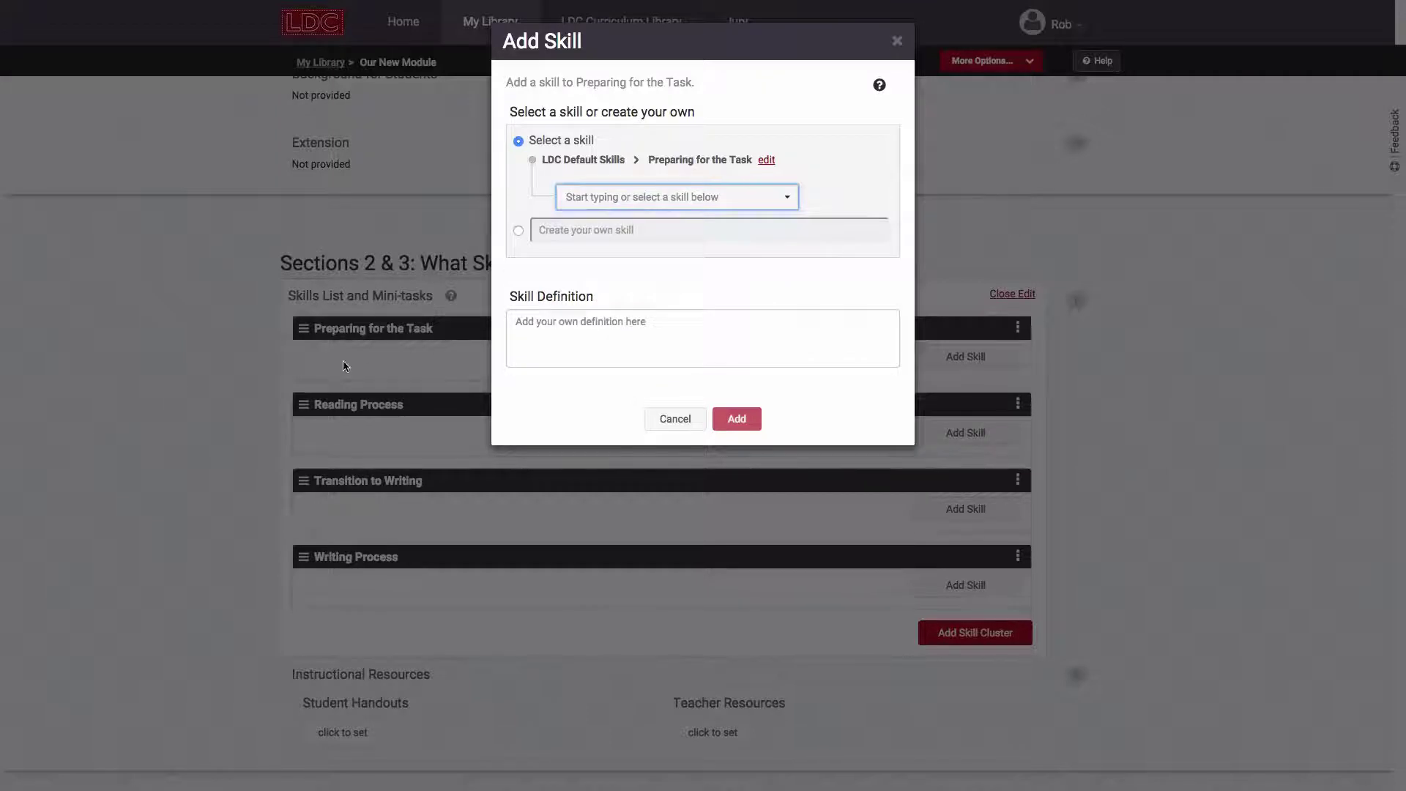
- Add the default skill Task Analysis to Preparing for the Task, replacing "explain" with "describe" in its definition
click(619, 205)
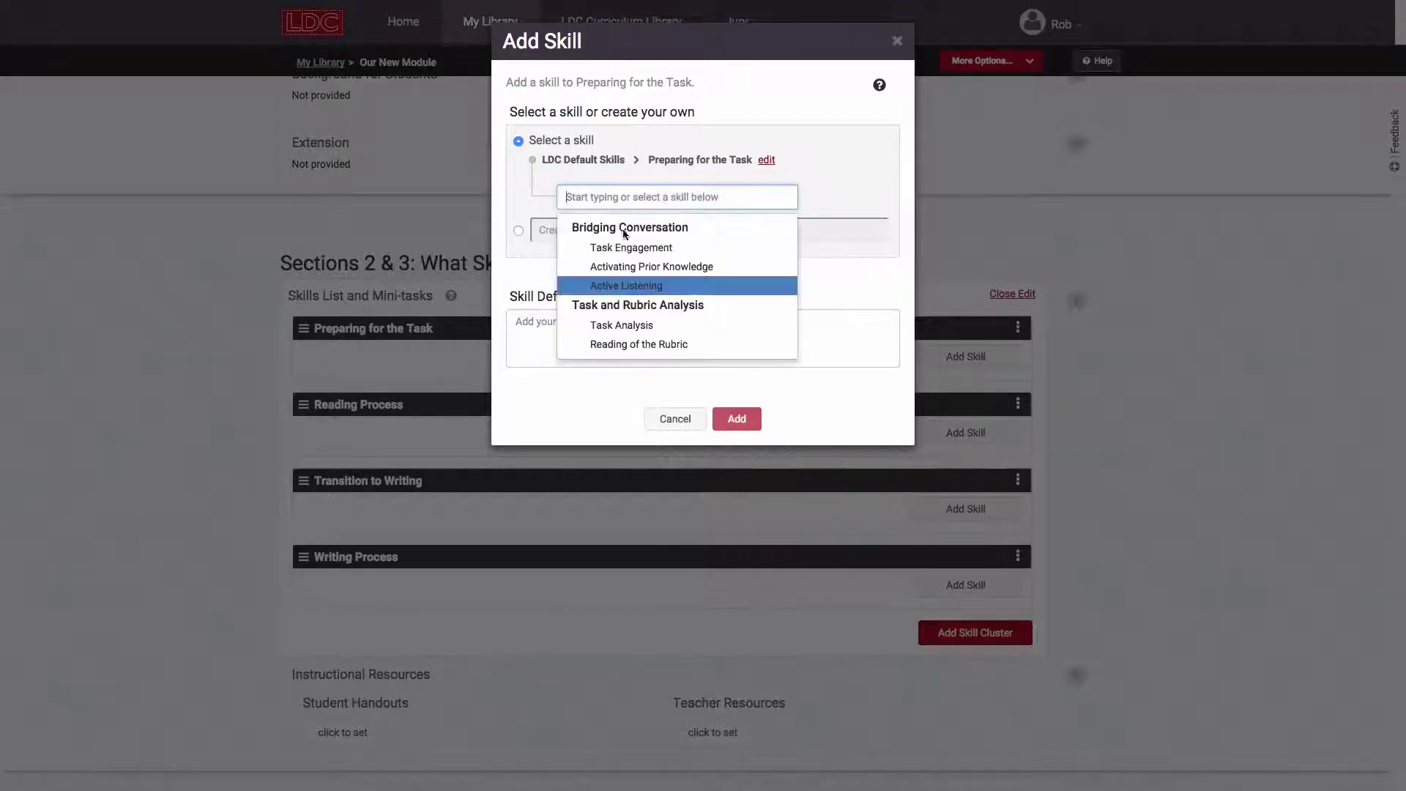
click(622, 329)
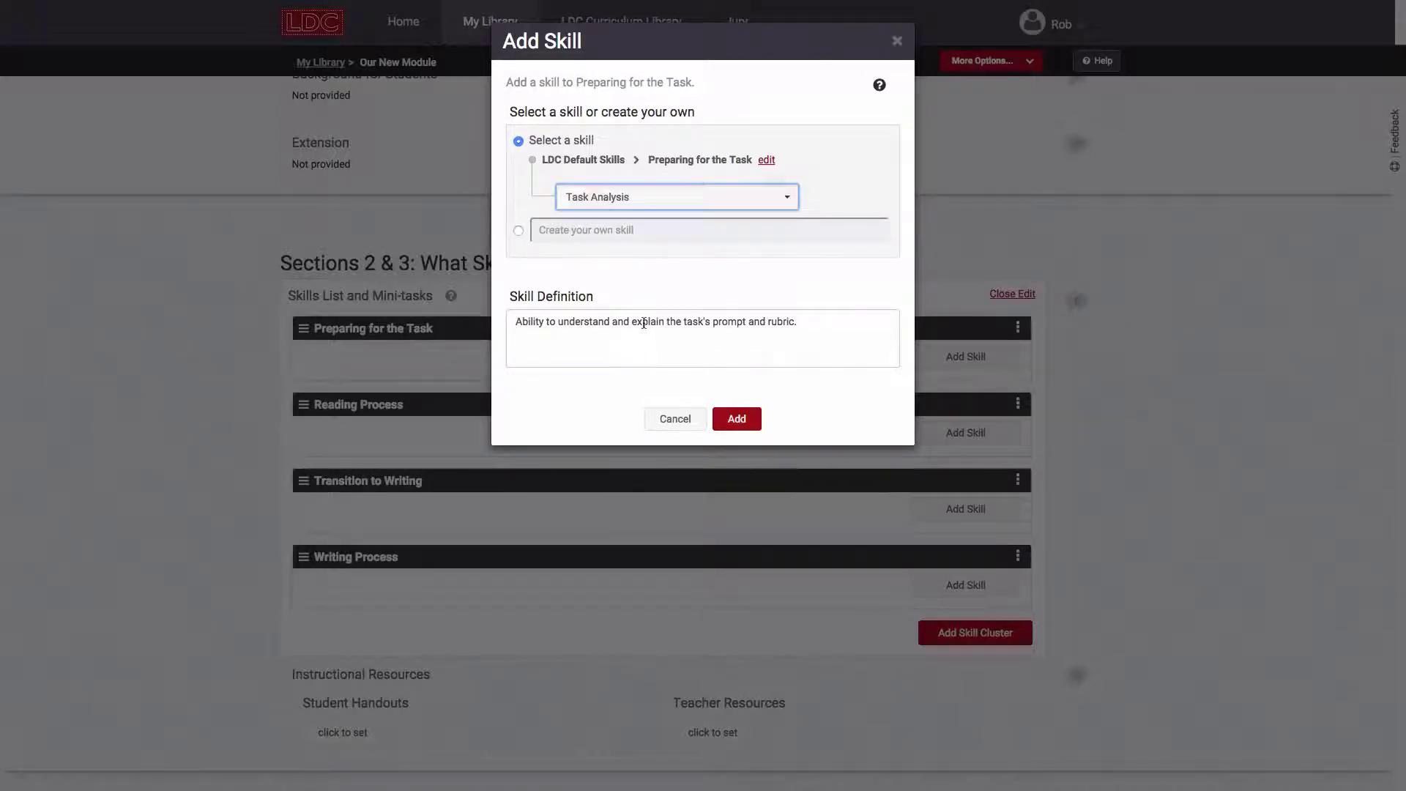
click(784, 340)
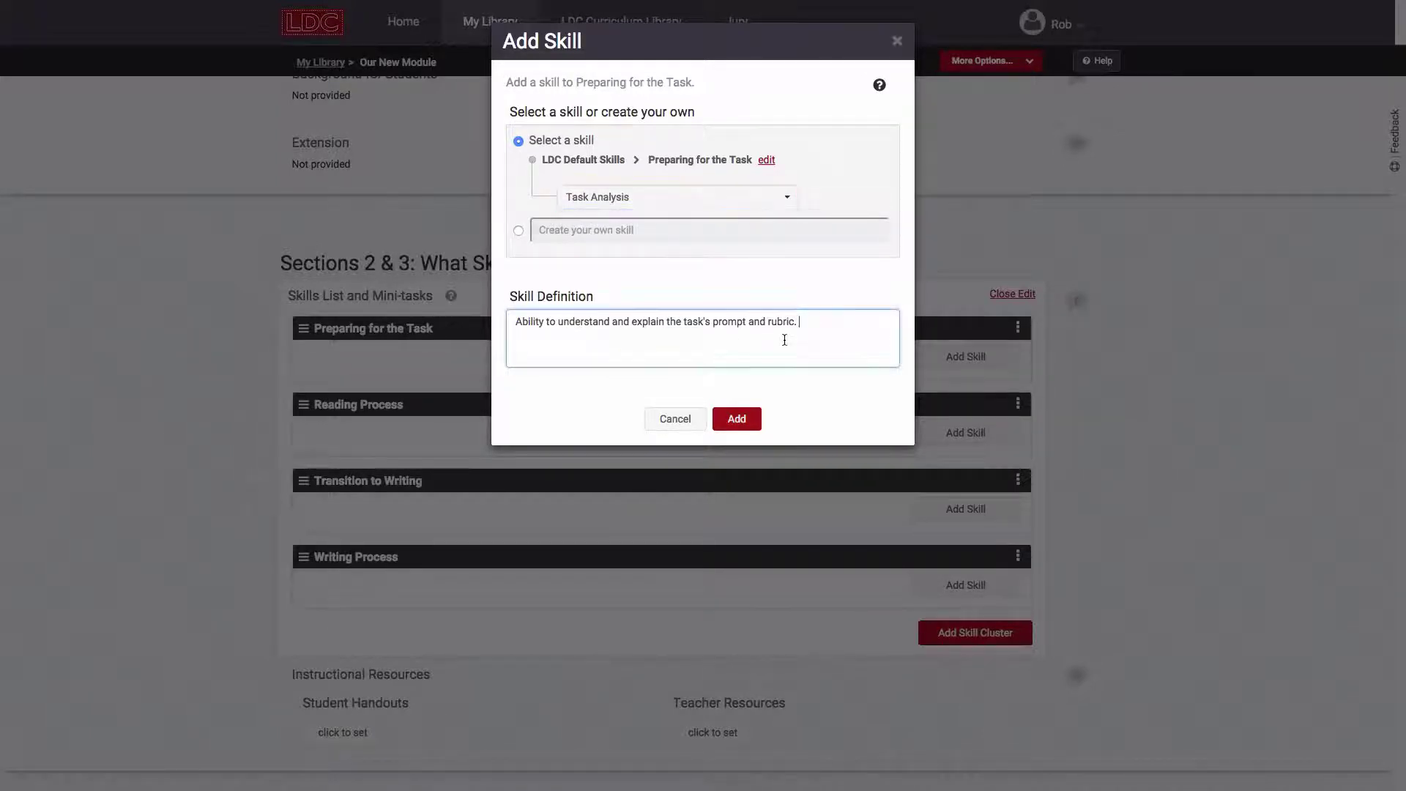
double_click(639, 320)
text(describe)
click(735, 419)
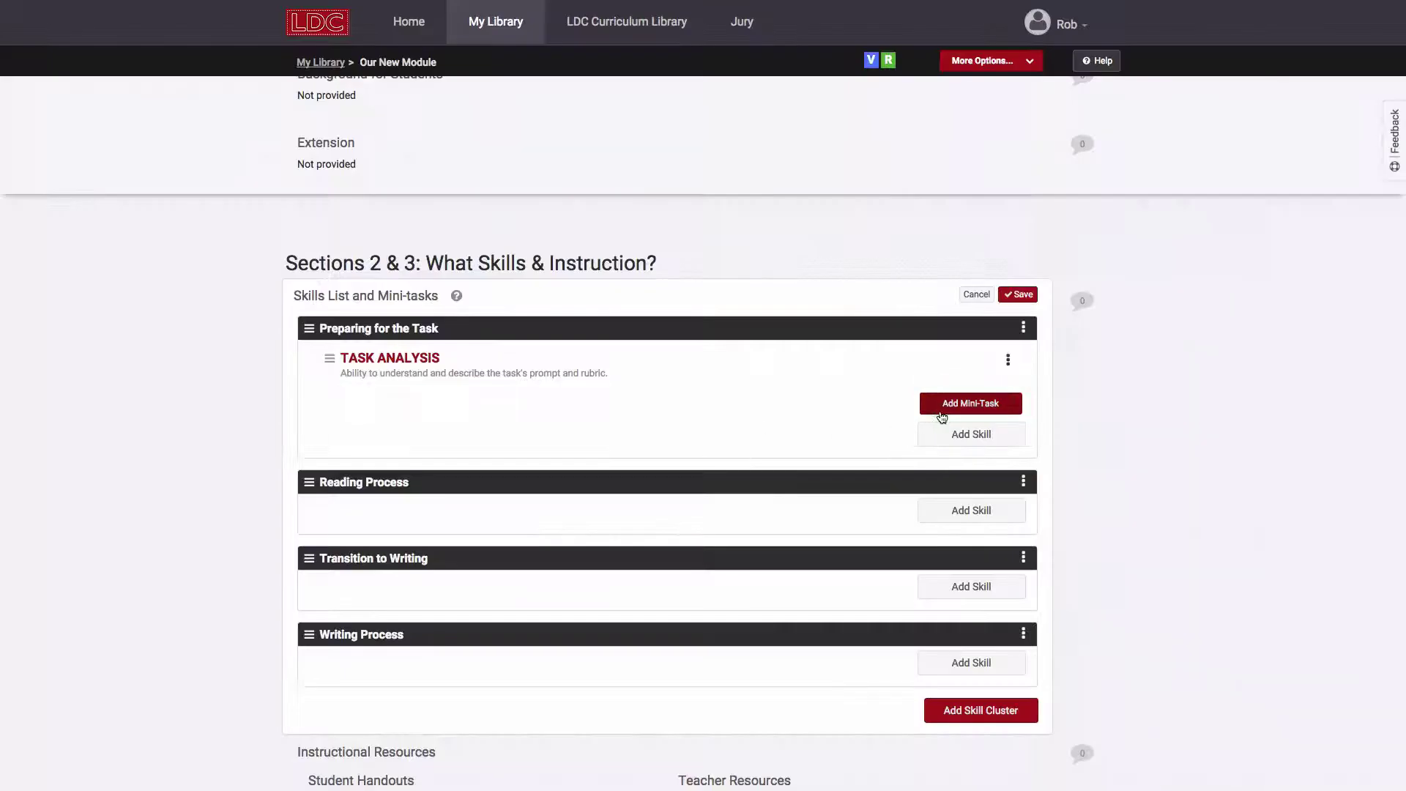
- Add the default skill Activating Prior Knowledge to Preparing for the Task with the definition "Ability to....."
click(953, 438)
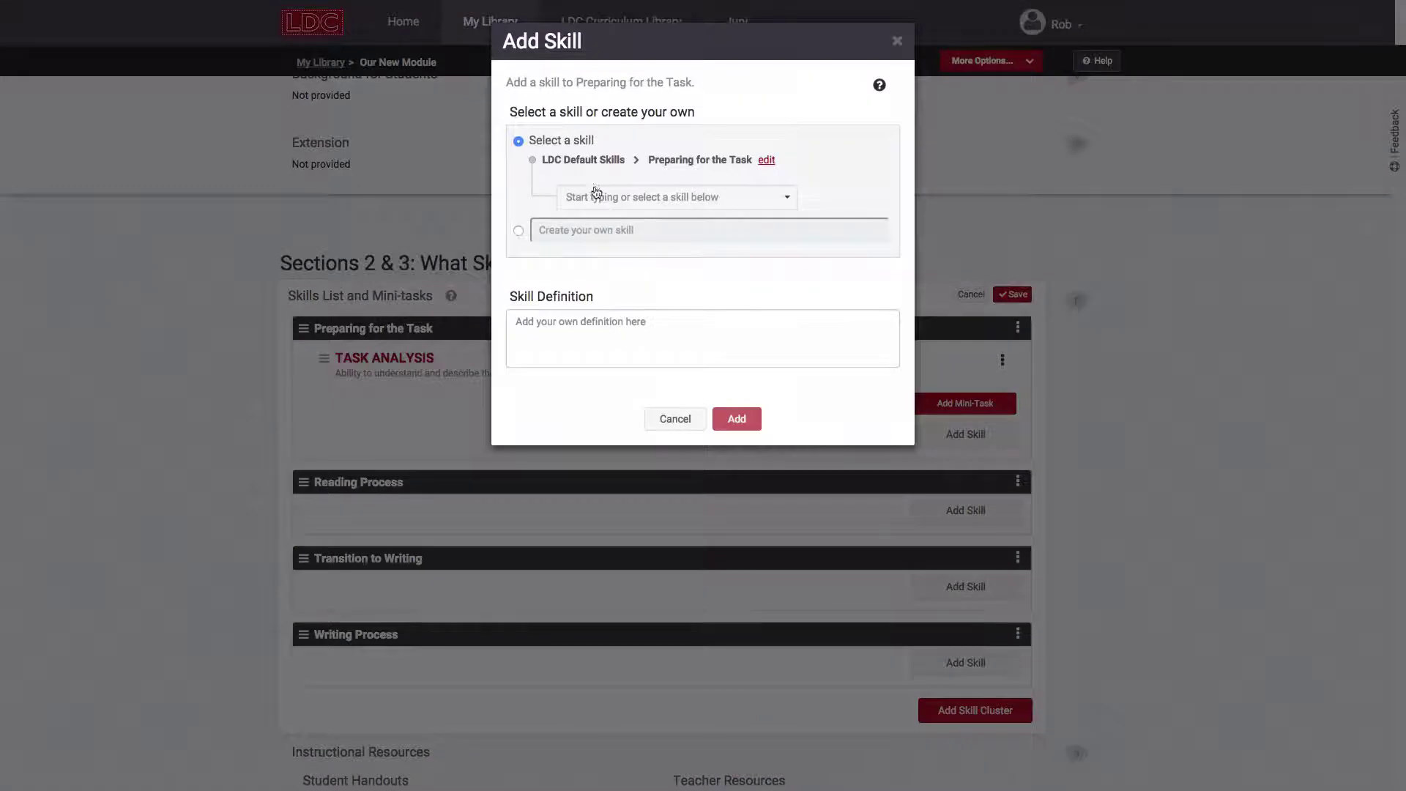
click(597, 193)
click(601, 268)
click(600, 324)
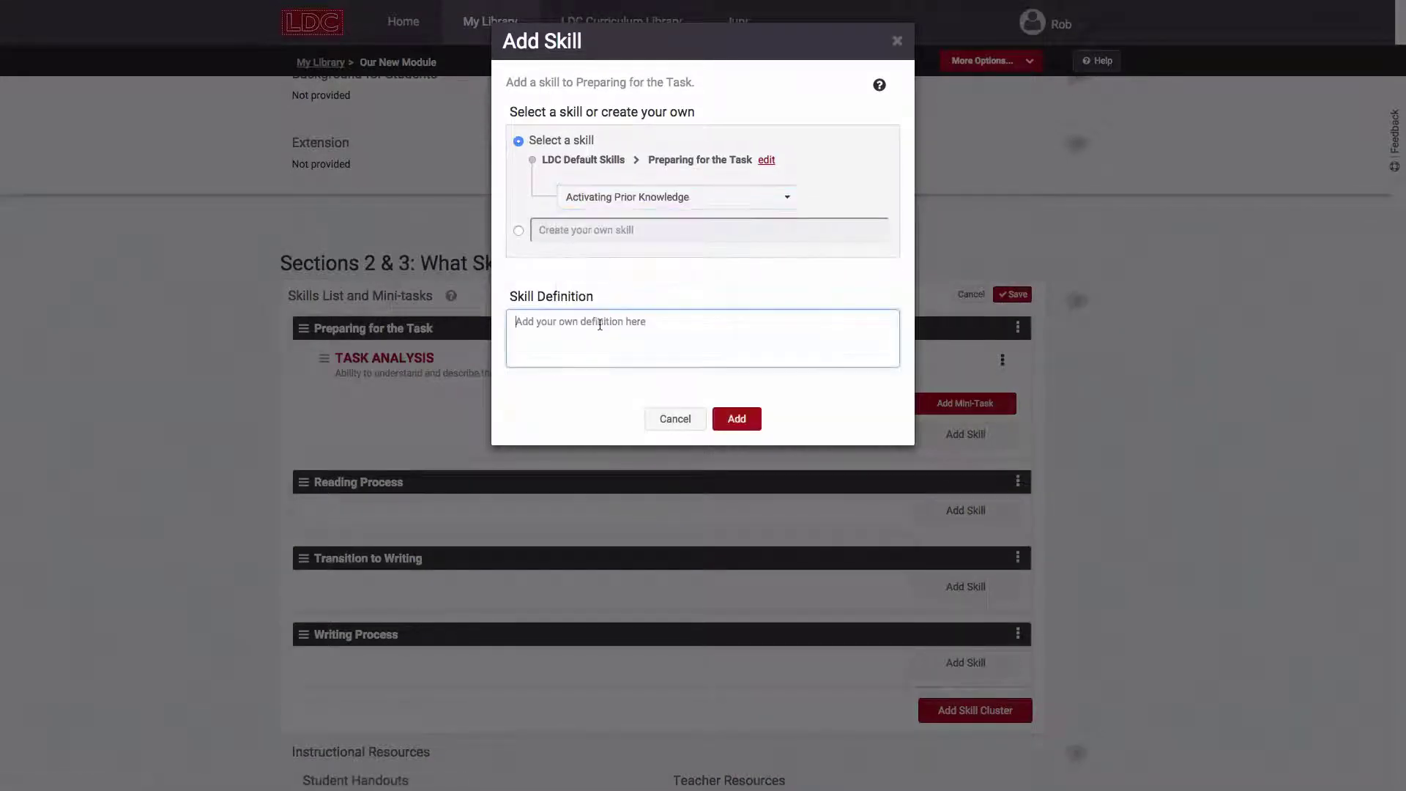
text(Ability to.....)
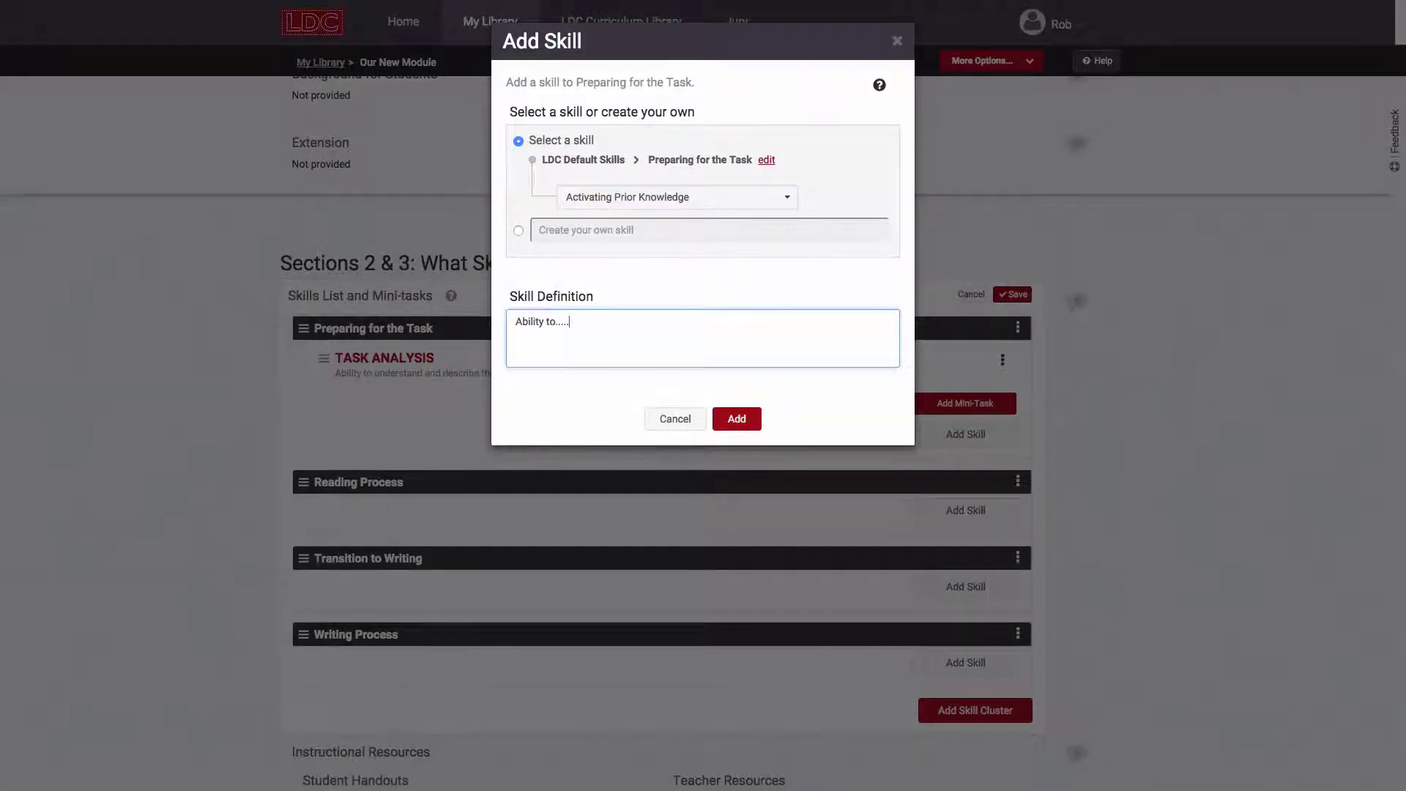
click(728, 418)
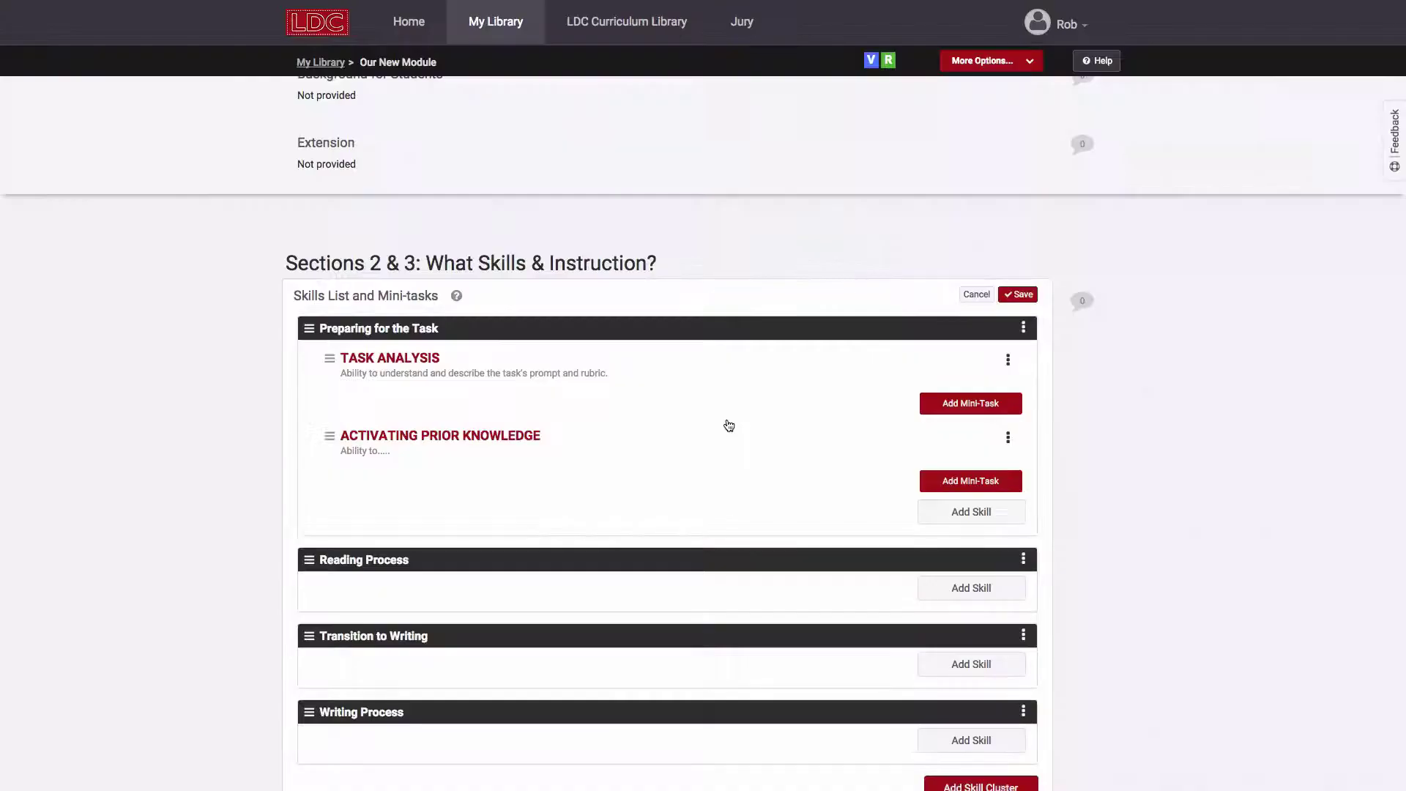
- Start adding a skill to Reading Process and examine the LDC default skills offered for that cluster
click(963, 588)
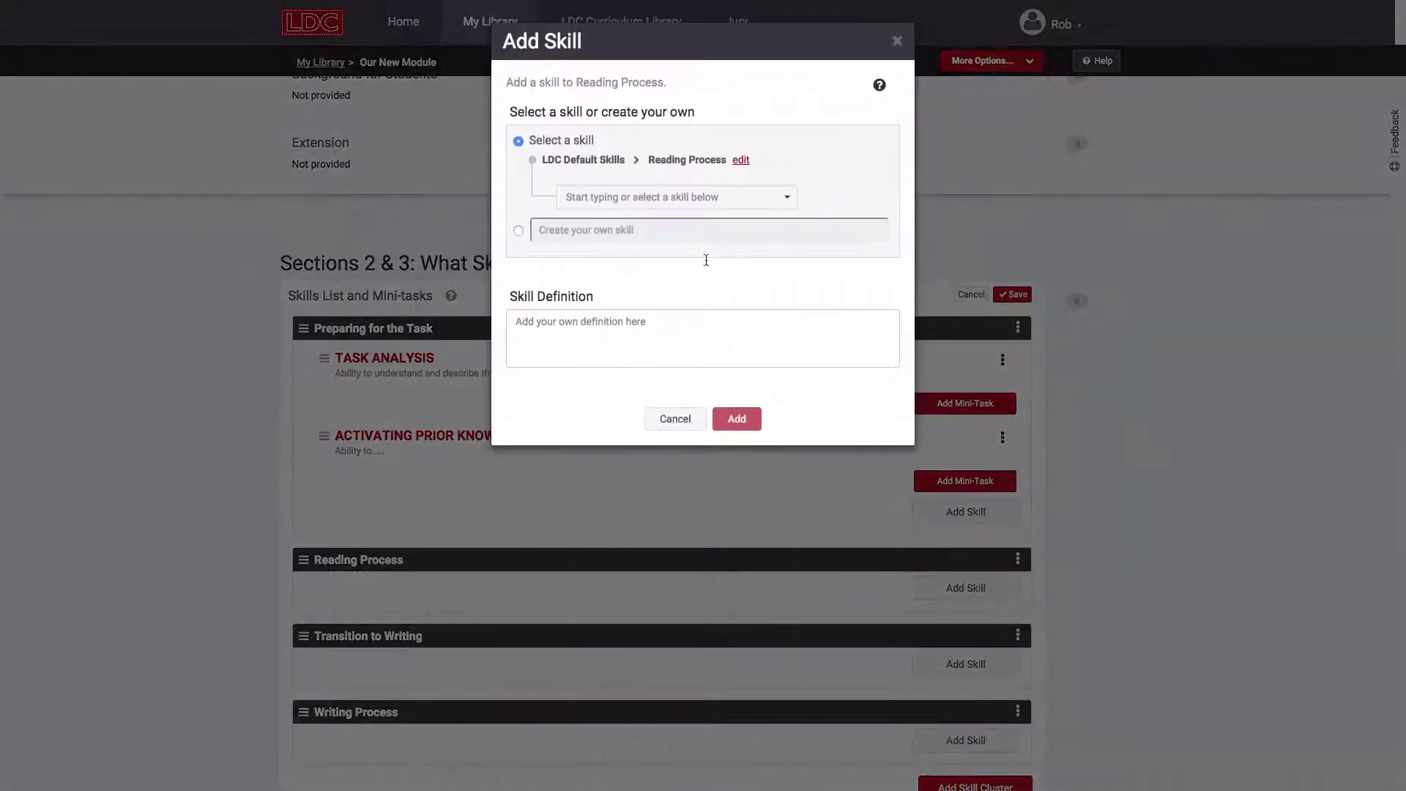
click(680, 197)
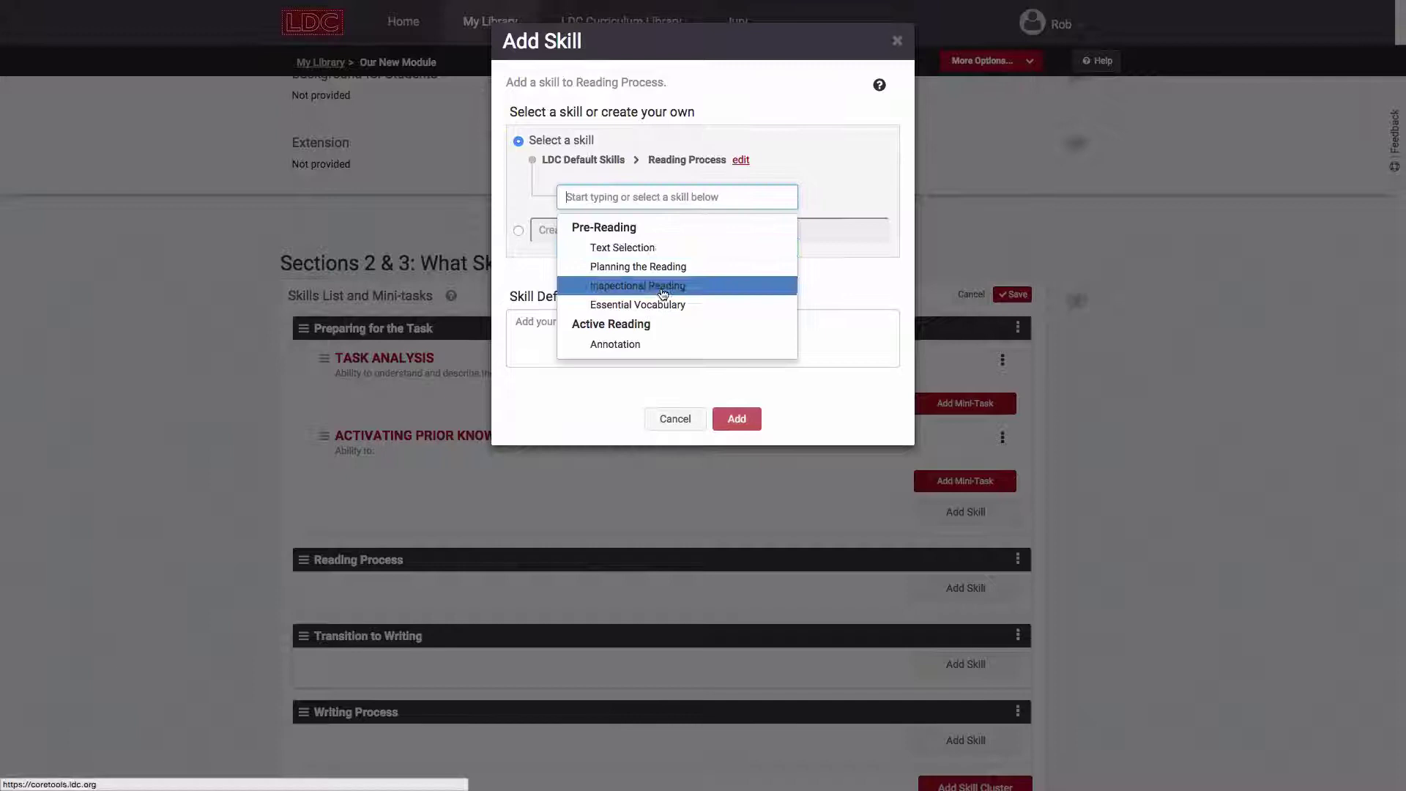
scroll(665, 282, down, 3)
scroll(662, 294, down, 2)
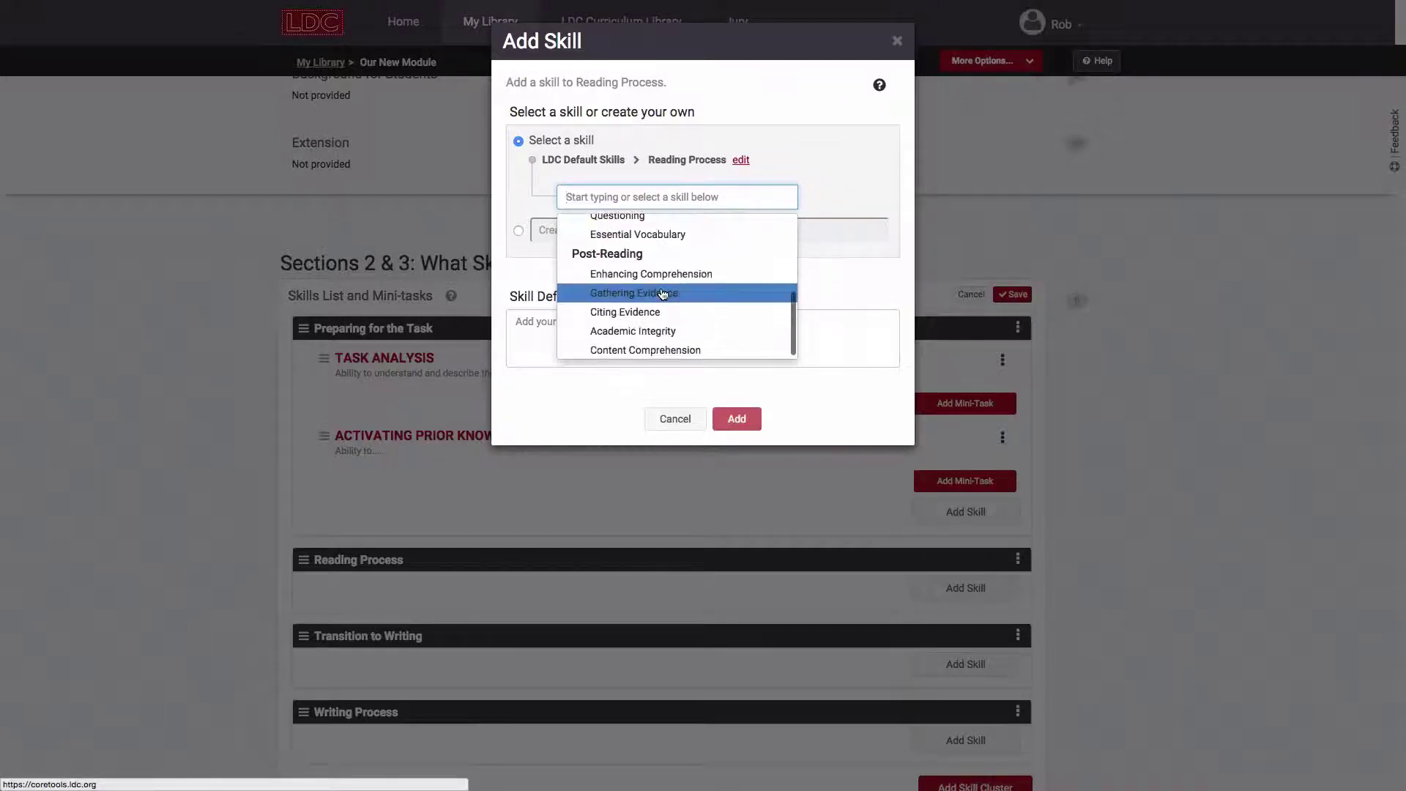
scroll(663, 294, up, 4)
scroll(662, 294, up, 3)
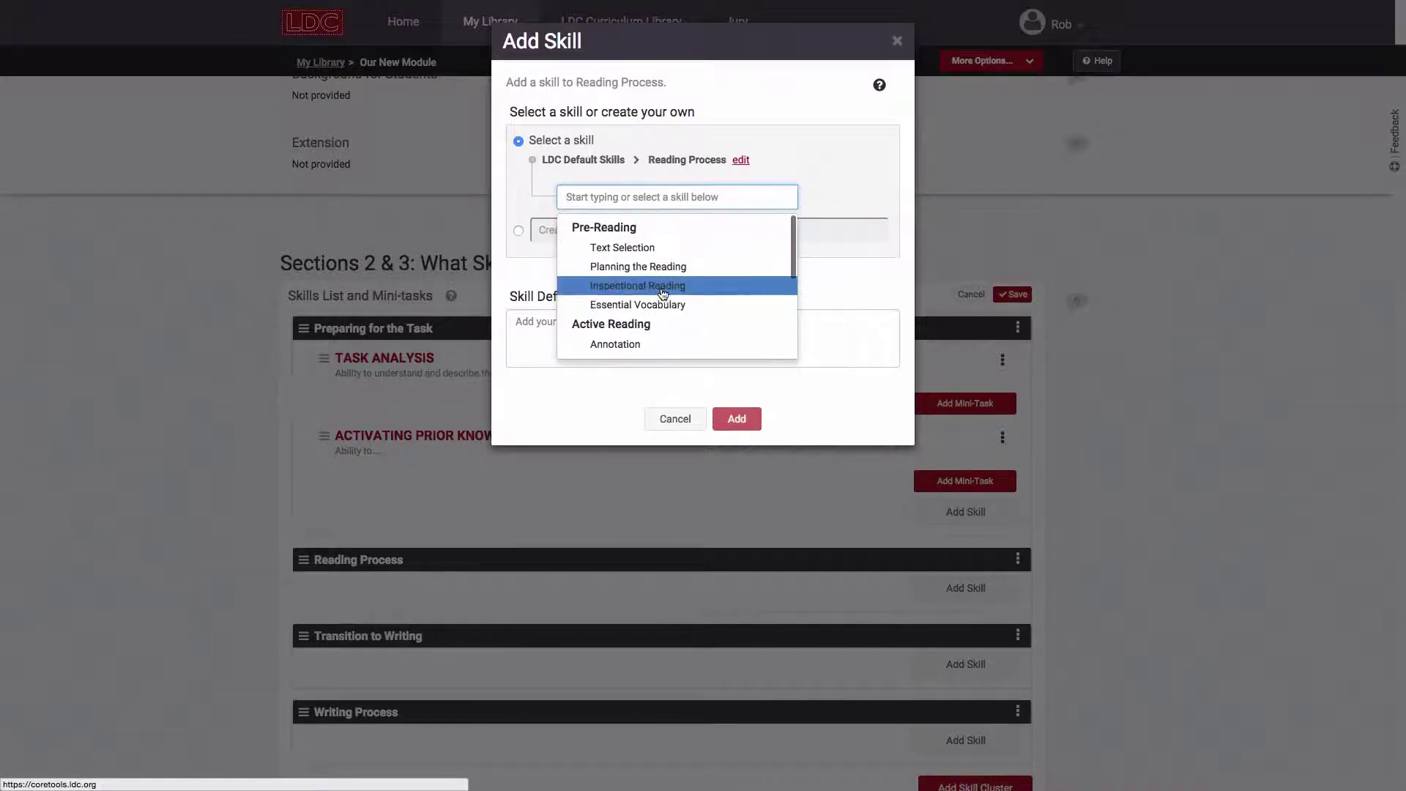
click(772, 172)
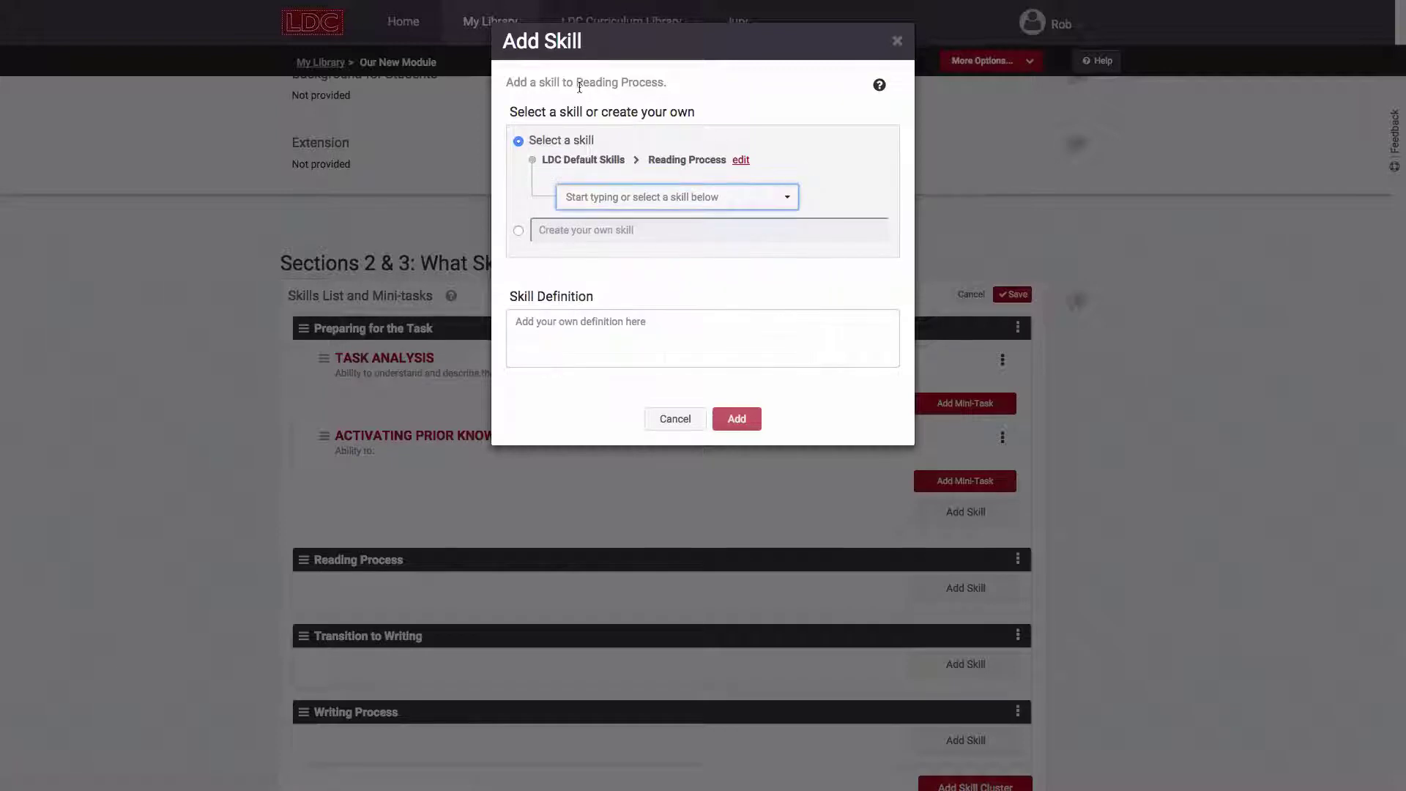
drag(577, 83, 685, 87)
click(689, 88)
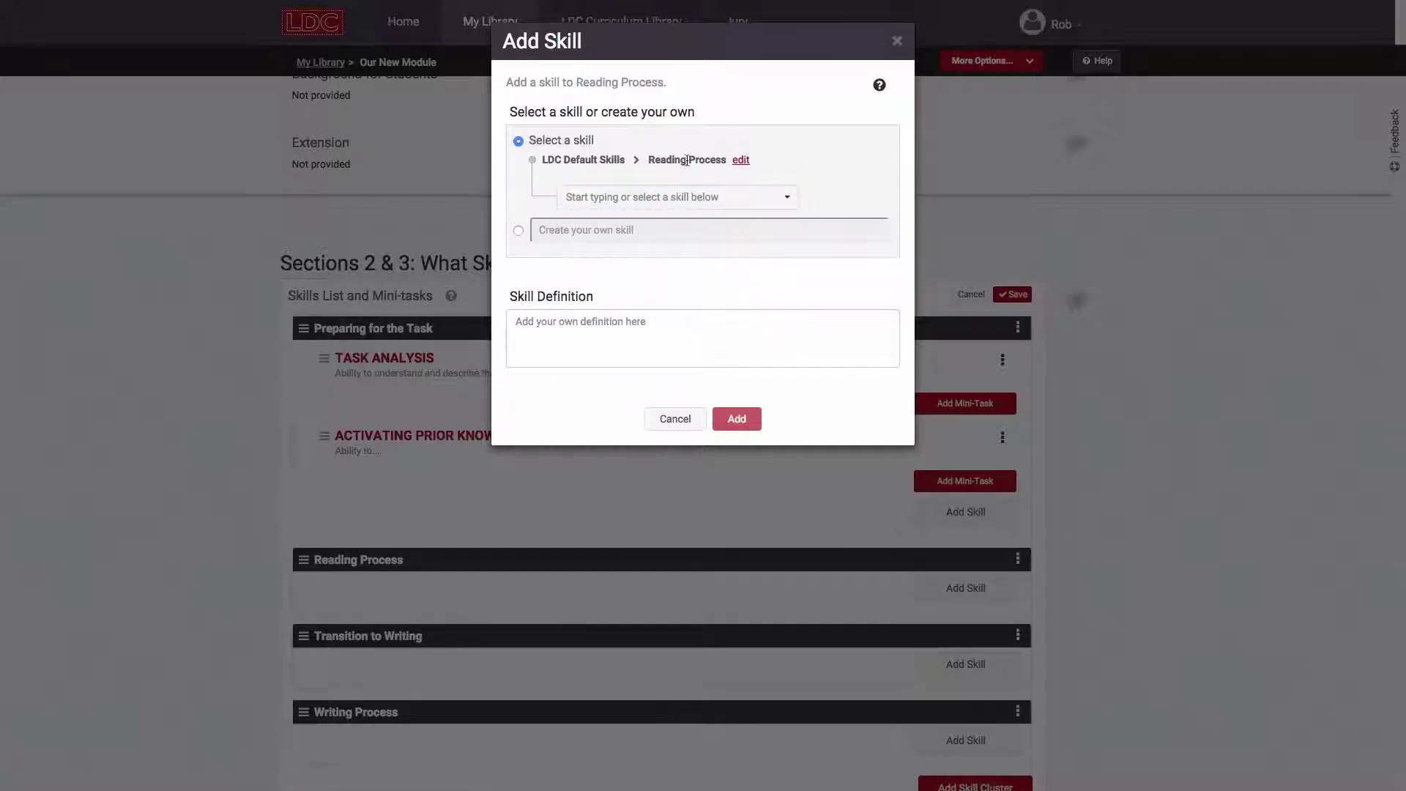
- Add the Group Presentations skill from the Transition to Writing defaults to Reading Process, with the definition "The ability to..."
click(741, 161)
click(776, 166)
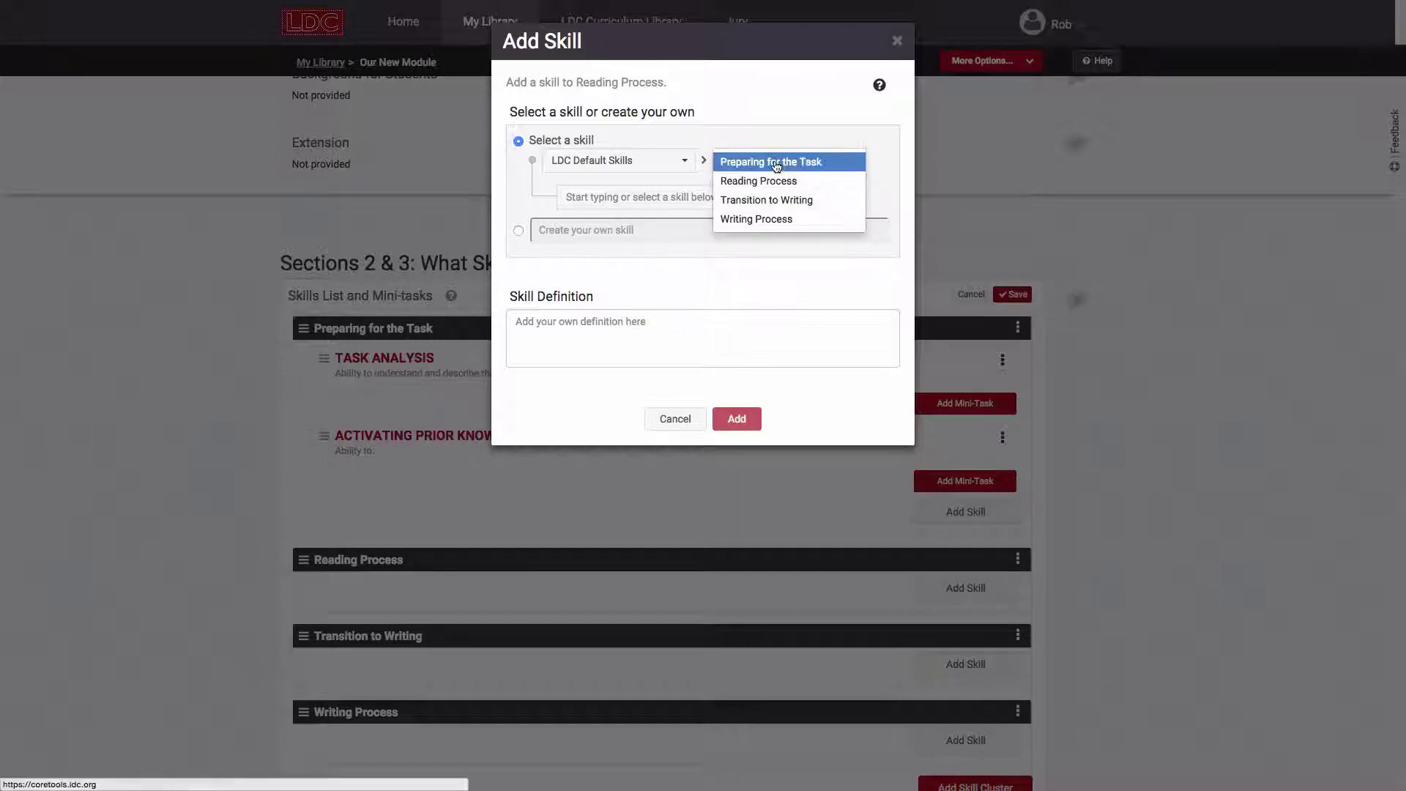
click(774, 208)
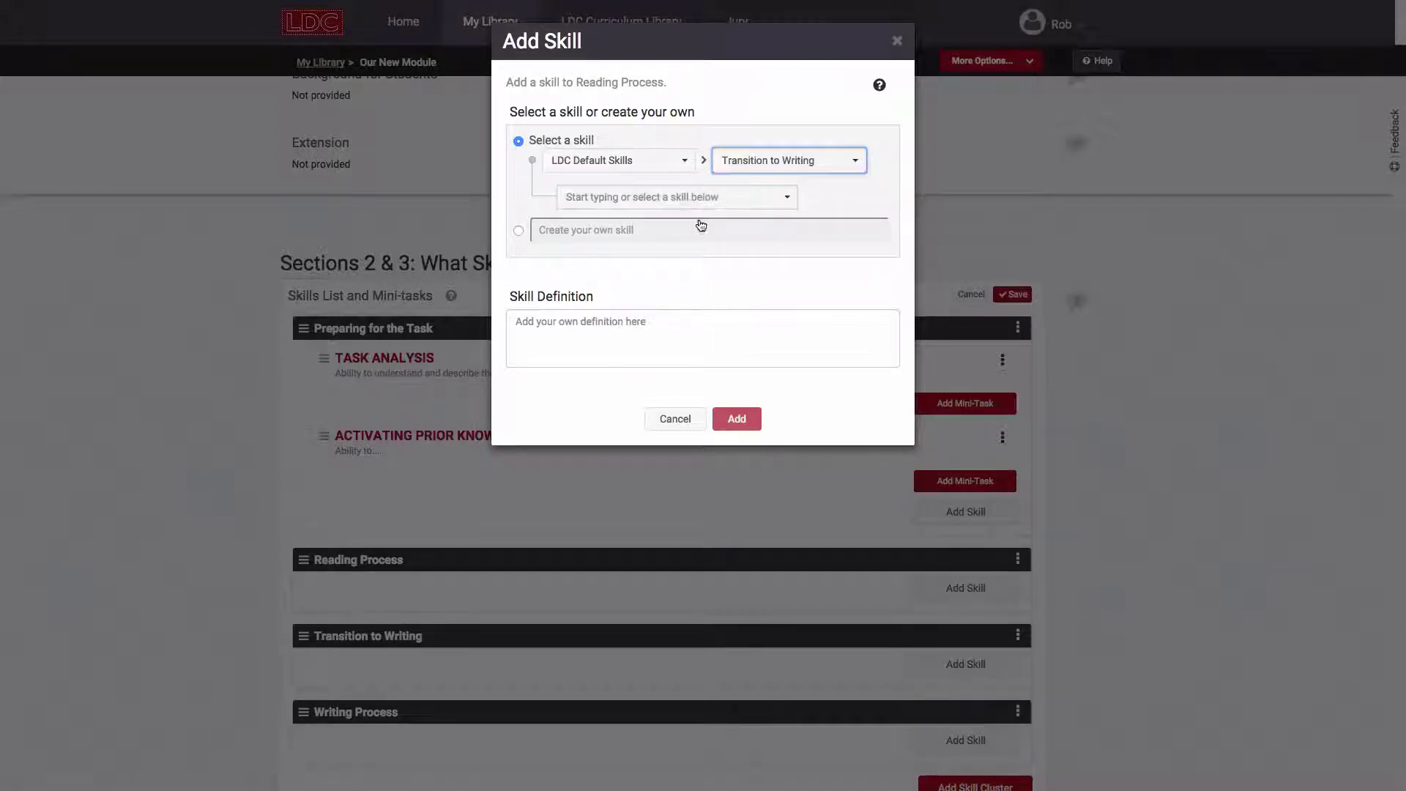
click(668, 199)
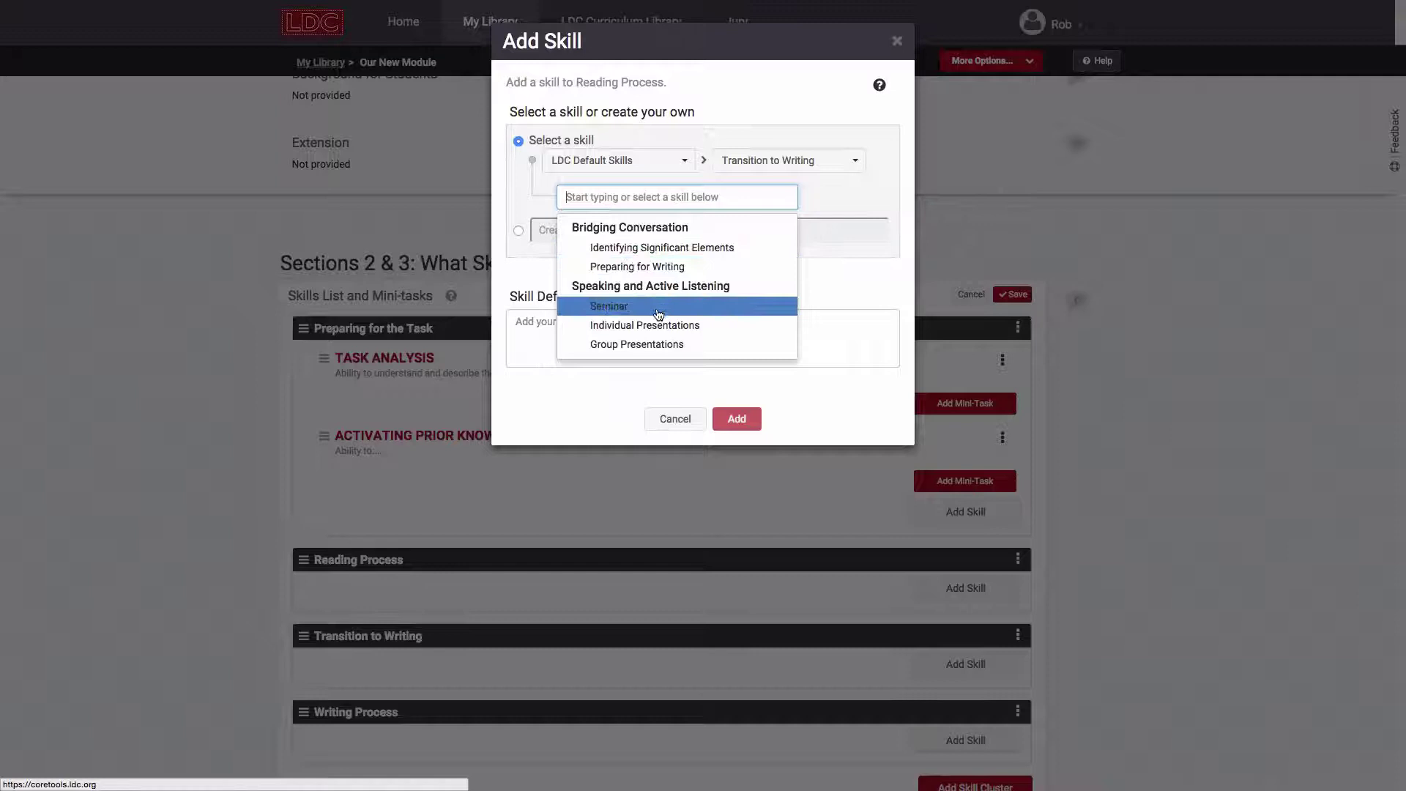
click(657, 344)
click(614, 320)
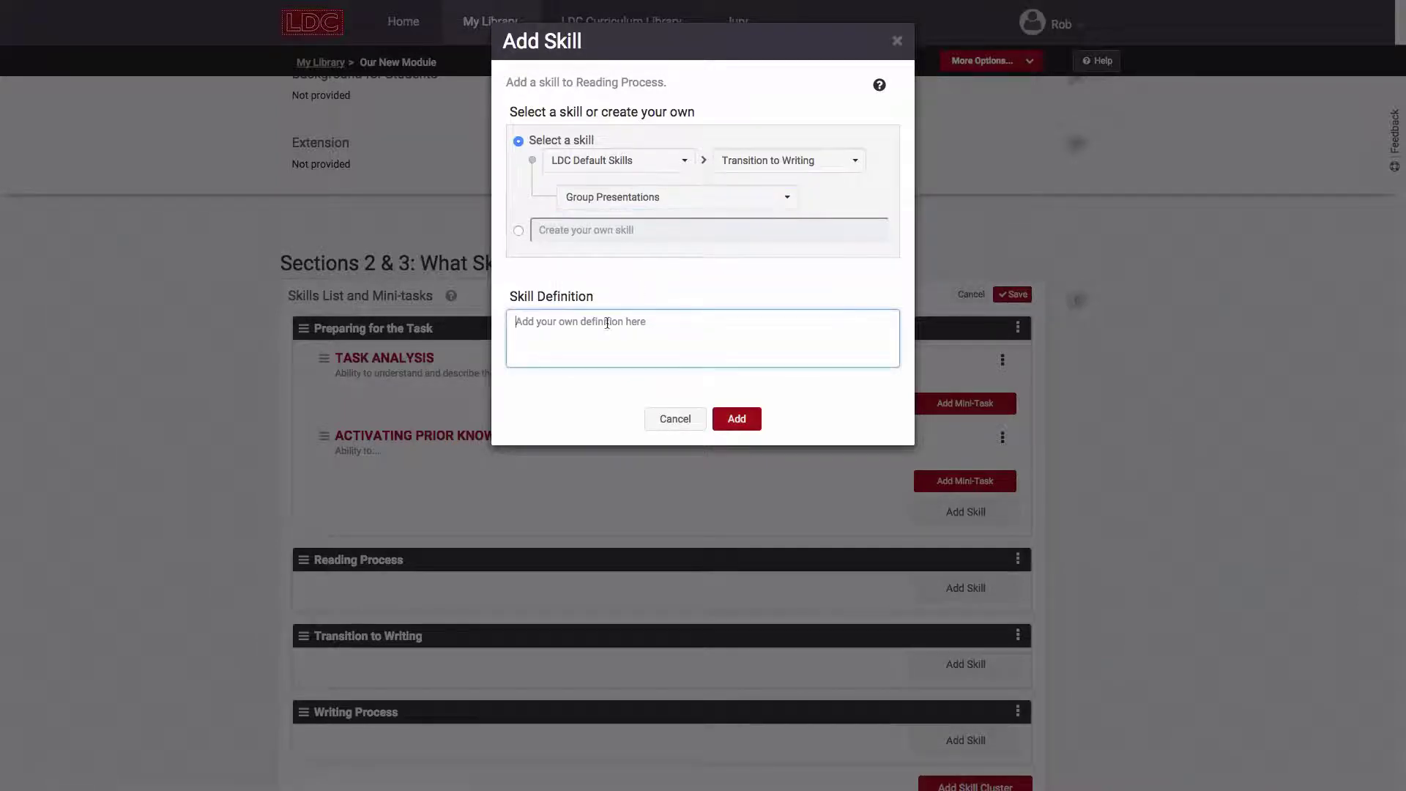
text(The ability to...)
click(681, 161)
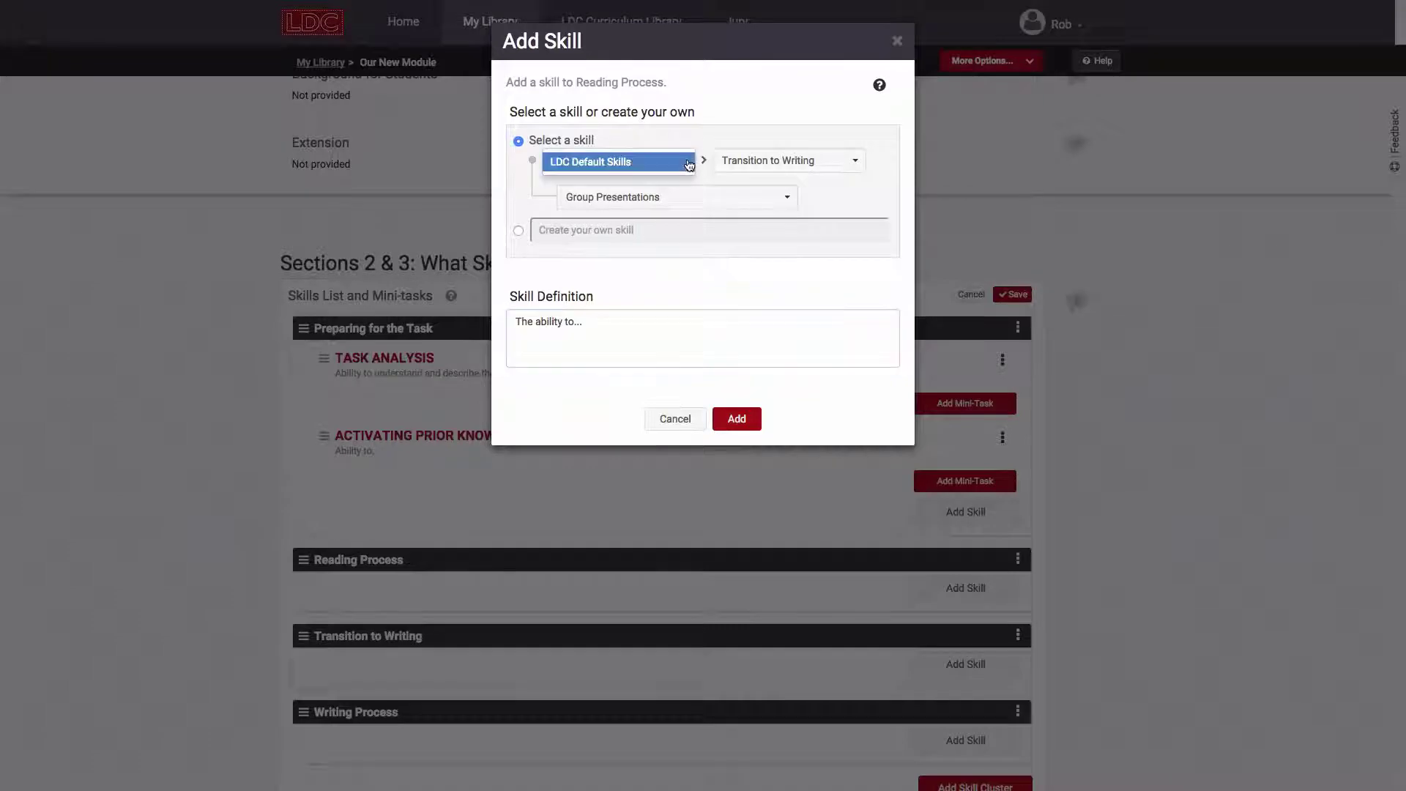
click(659, 162)
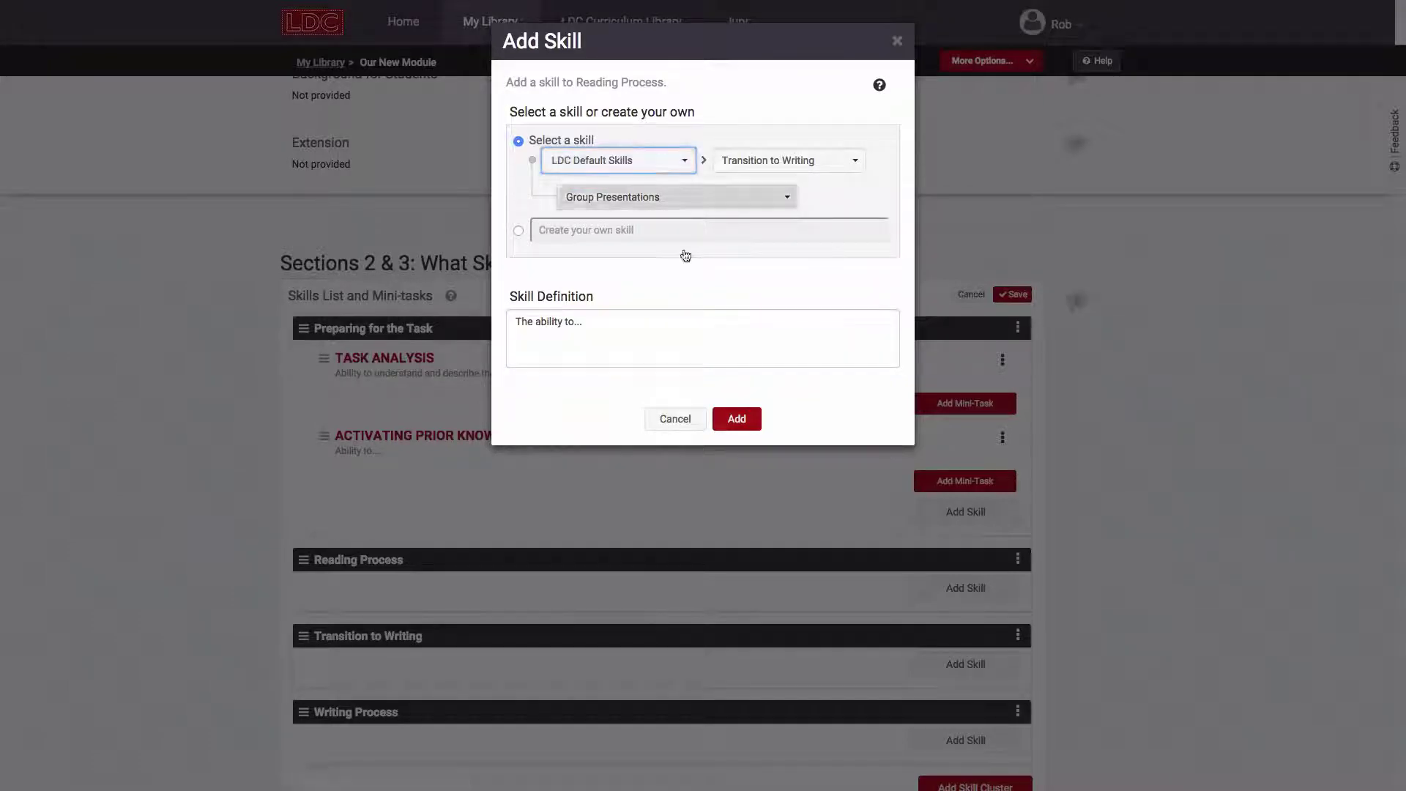
click(736, 418)
- Add an own skill "Writing a Hypothesis" to Writing Process, defined as "The ability to write a scientific hypothesis."
scroll(701, 626, down, 5)
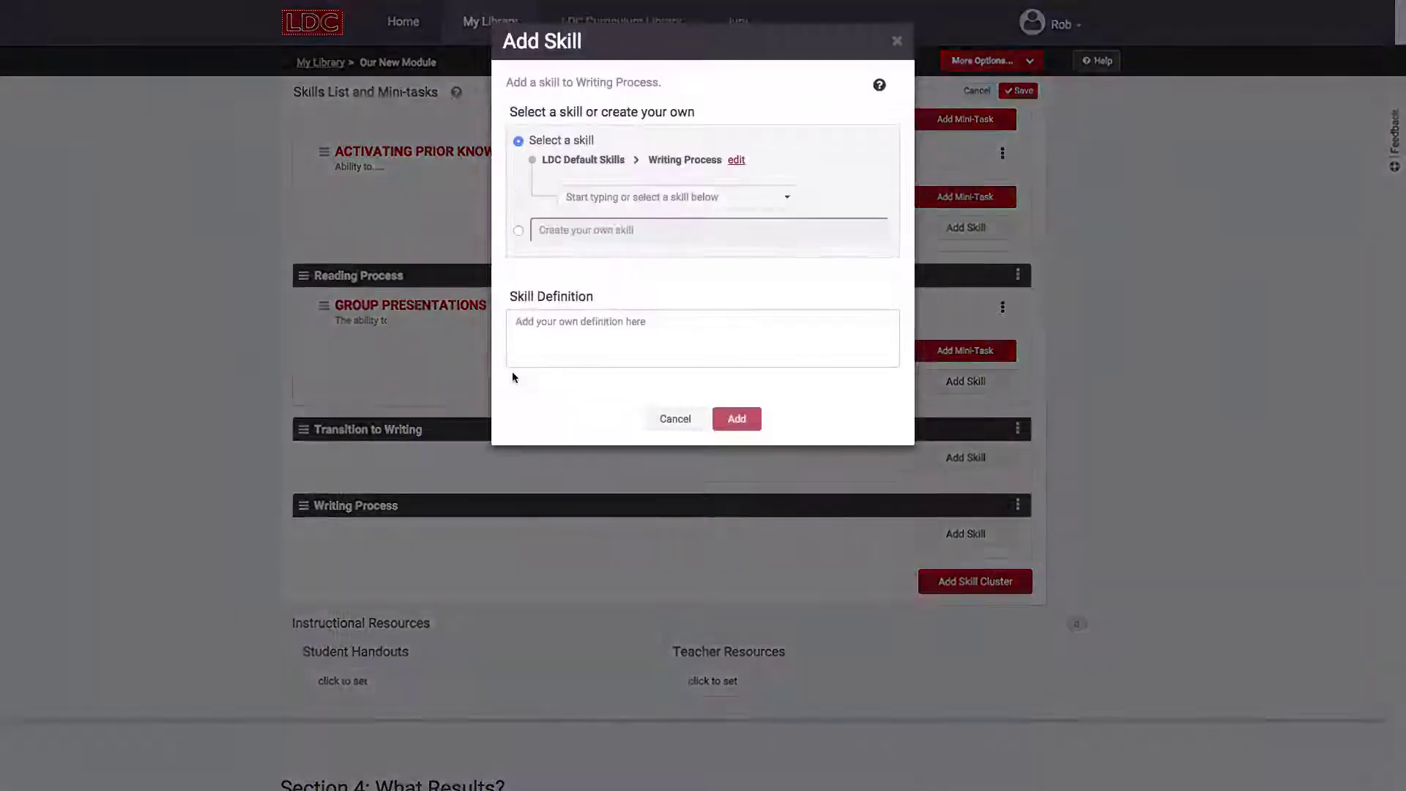
click(545, 231)
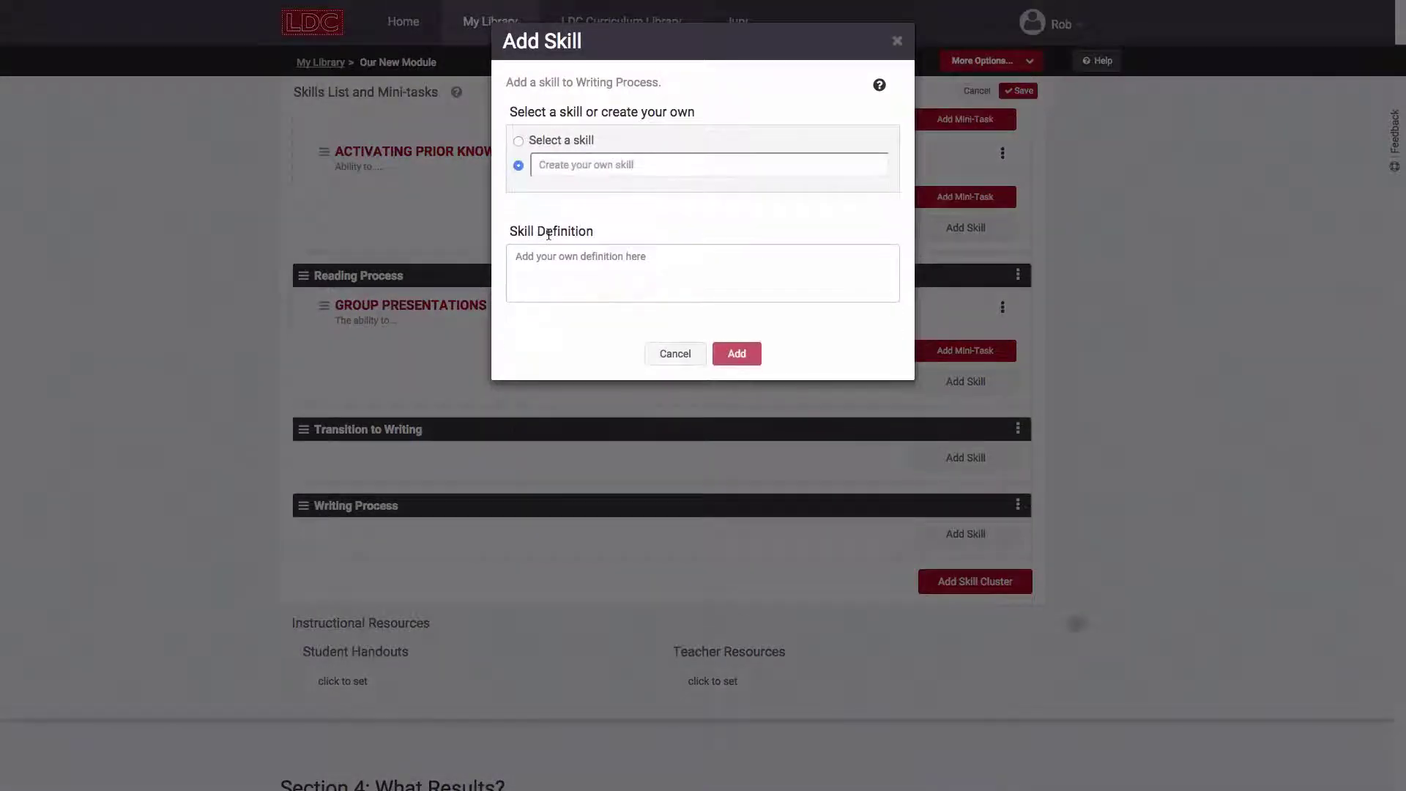
text(Writing a Hypothesis)
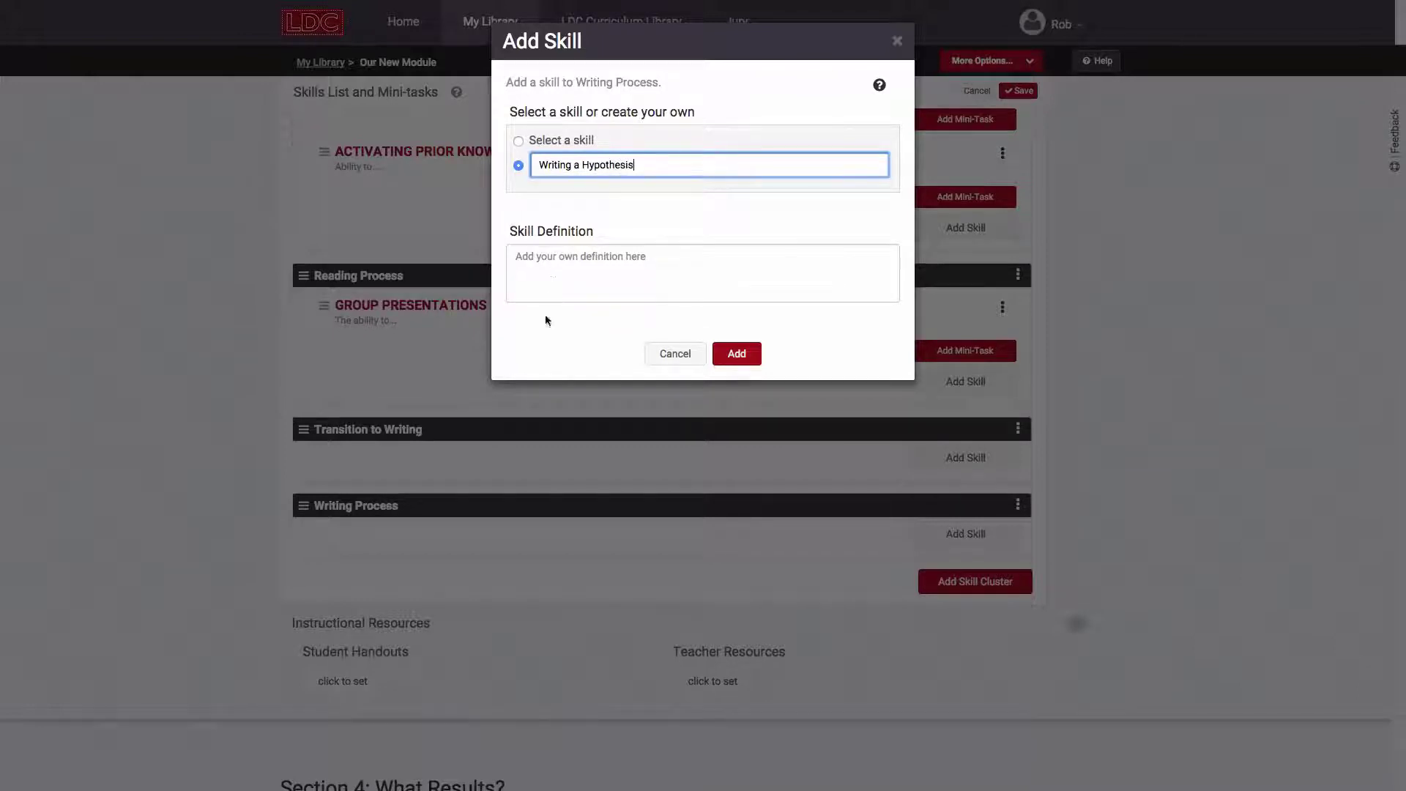
click(552, 279)
text(The)
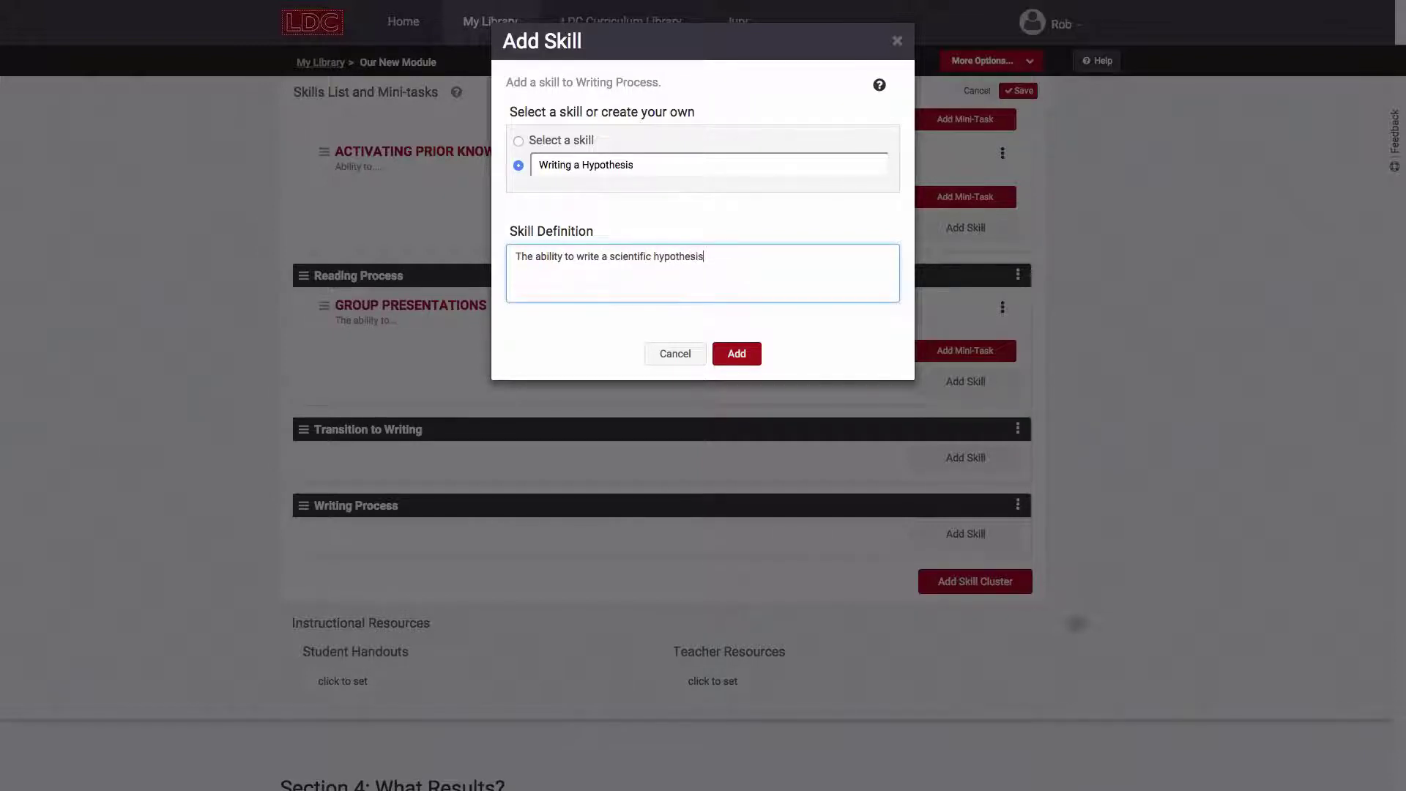
click(753, 359)
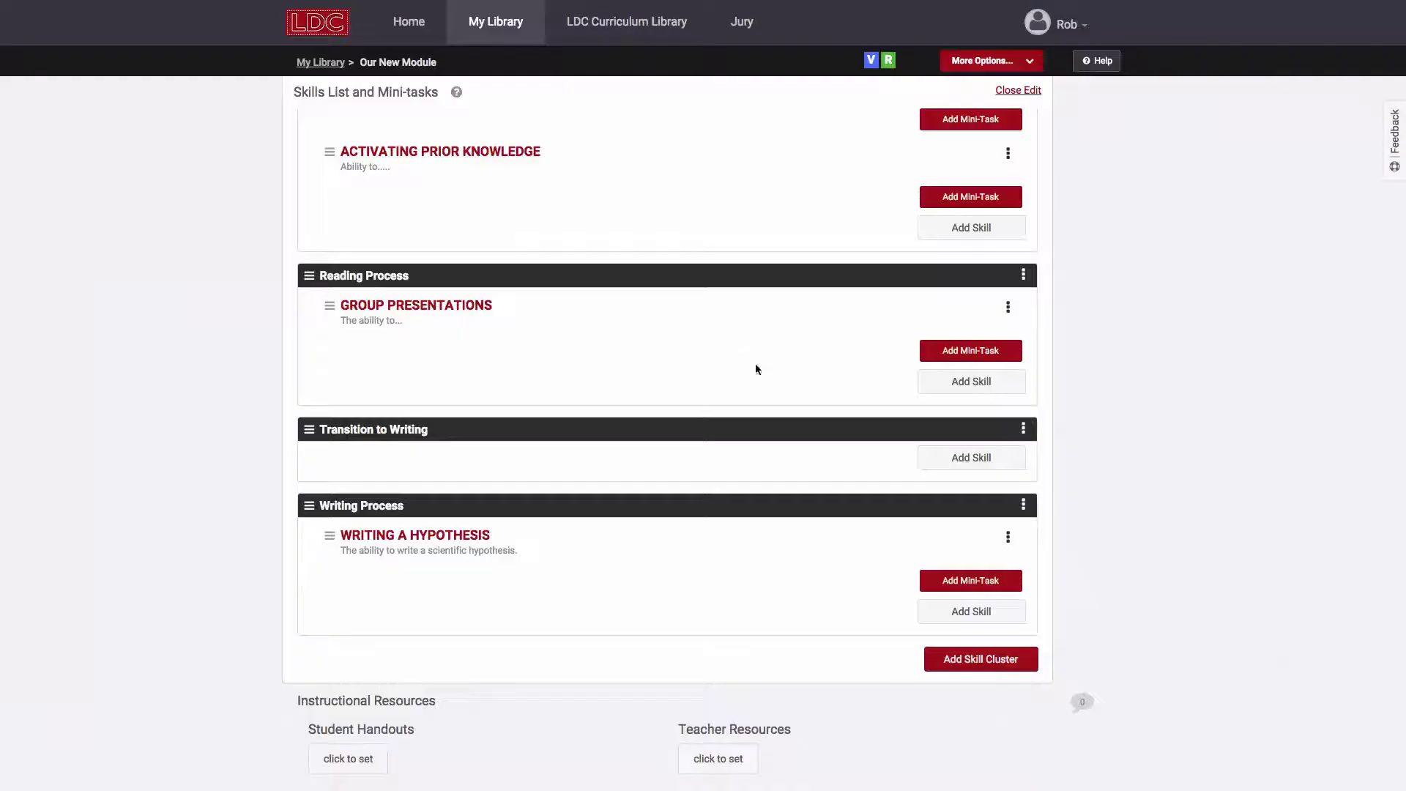
- Review the filled skill clusters outside editing and reopen the Skills List and Mini-tasks for editing
scroll(1084, 453, up, 3)
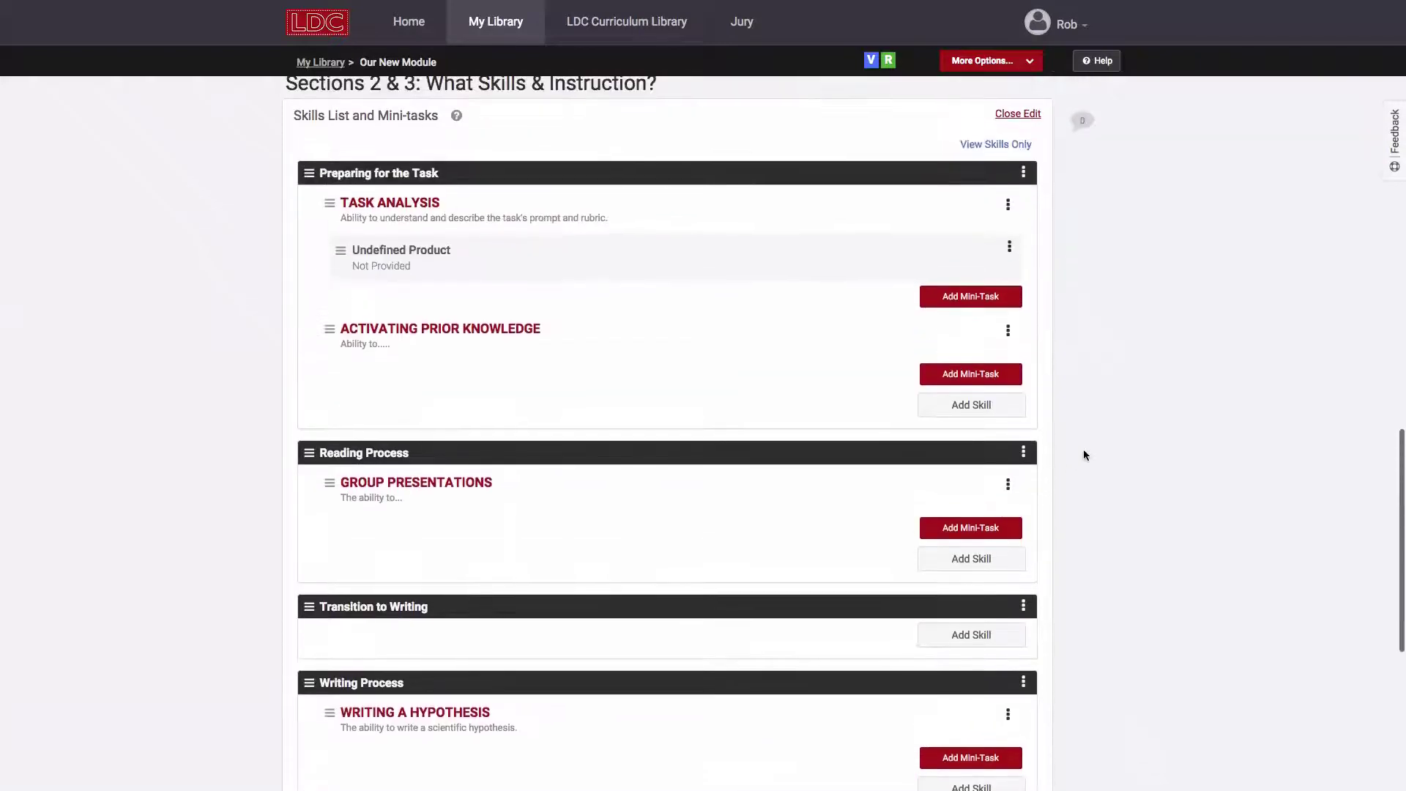
click(1032, 145)
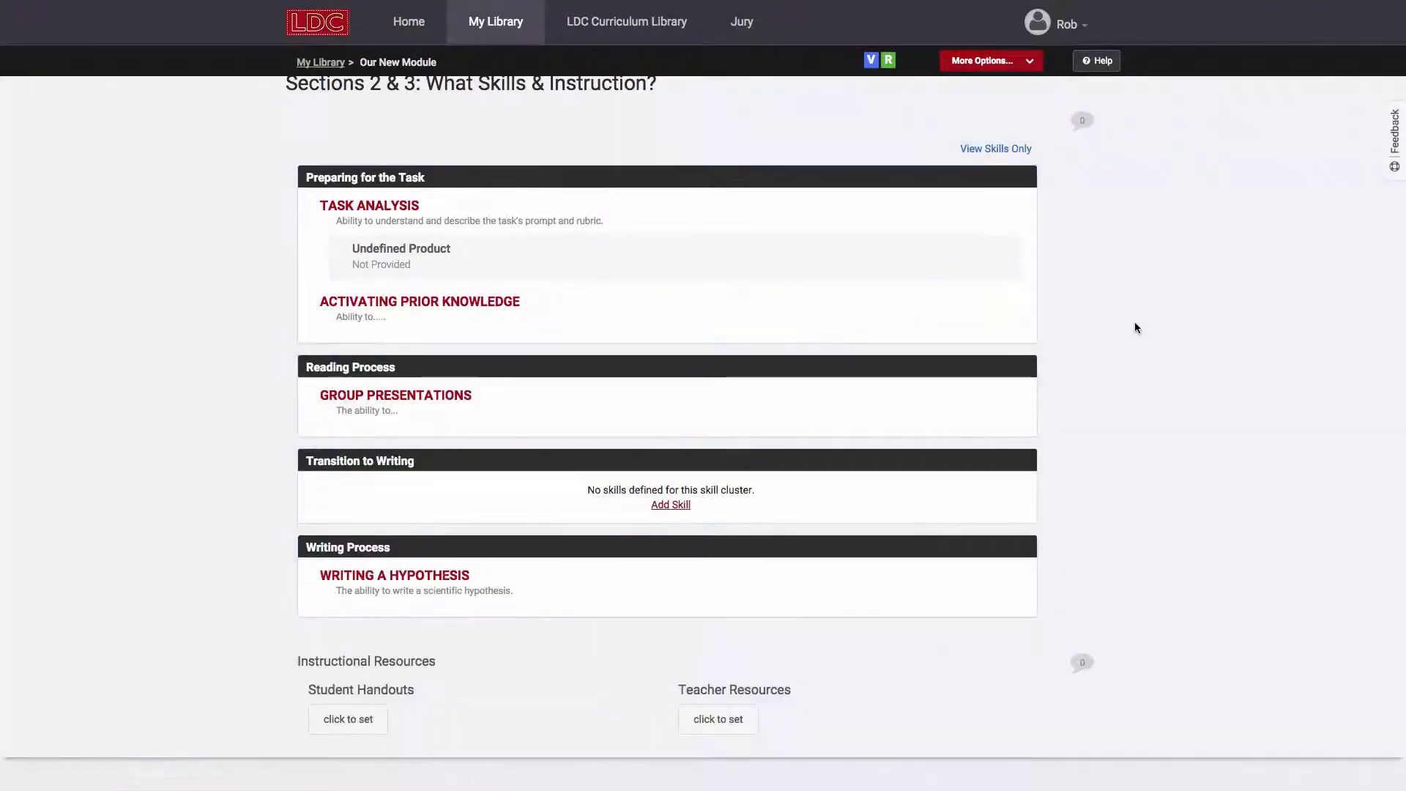
scroll(1135, 326, down, 1)
scroll(1134, 327, up, 1)
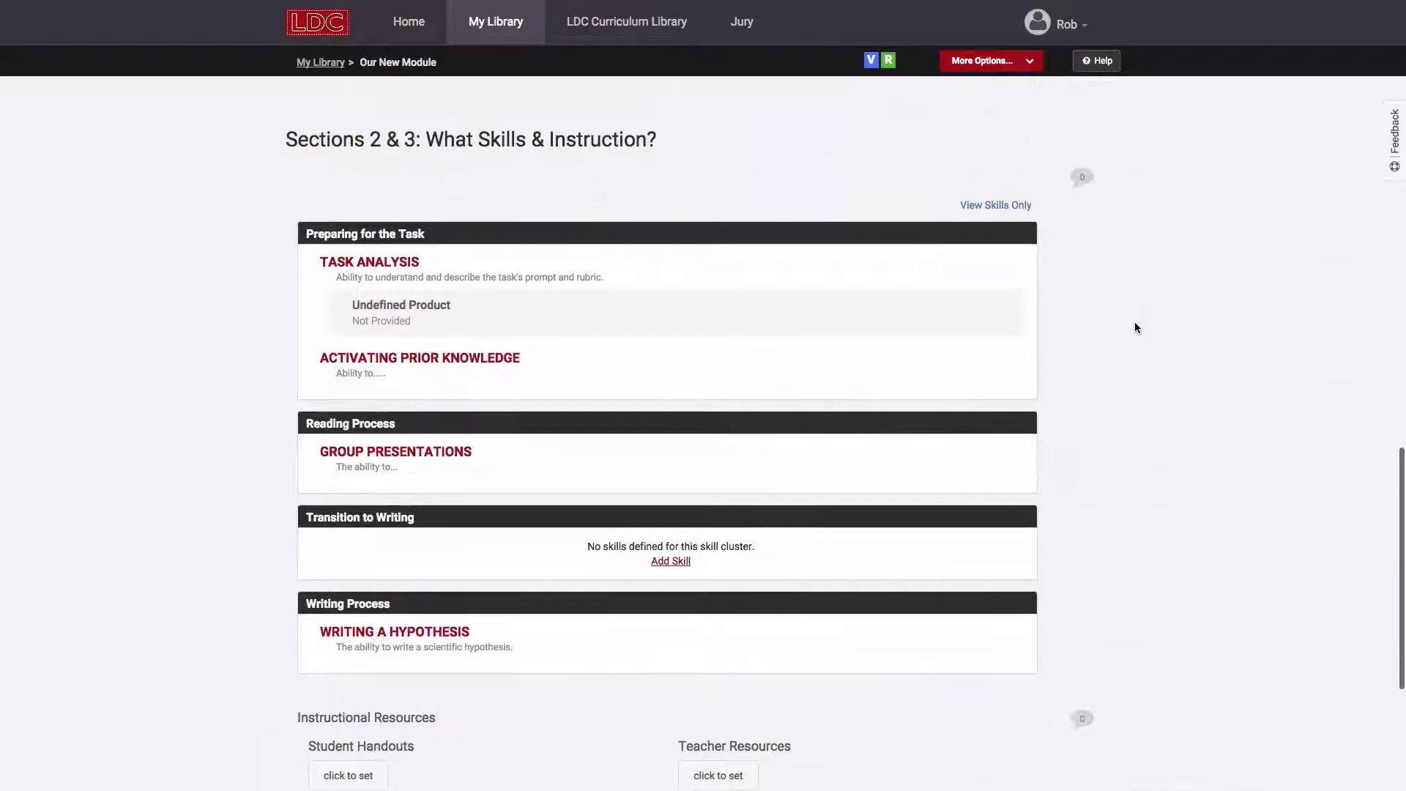
click(1027, 141)
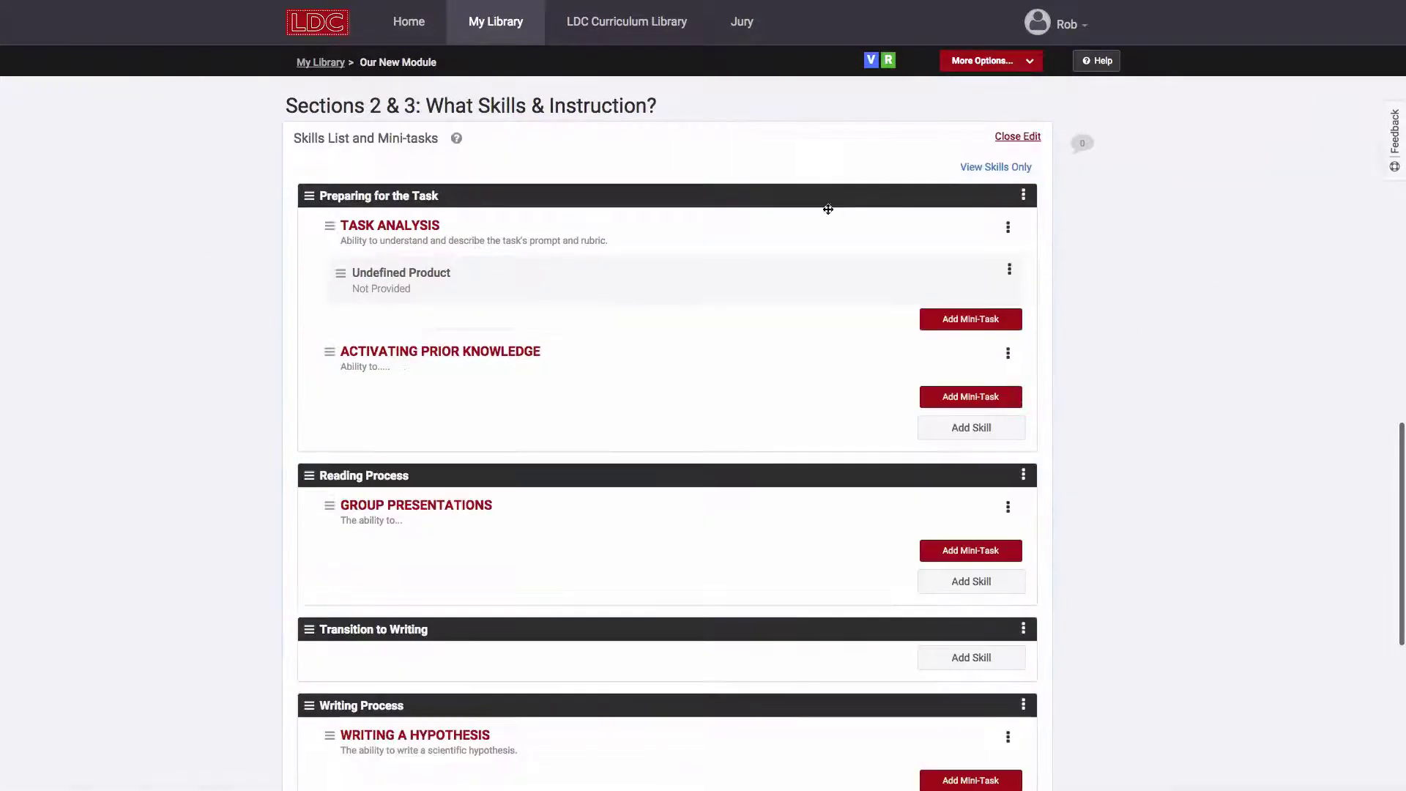
scroll(826, 335, down, 1)
- Look at the options for adding a mini-task to Task Analysis and to Writing a Hypothesis, cancelling both
click(960, 258)
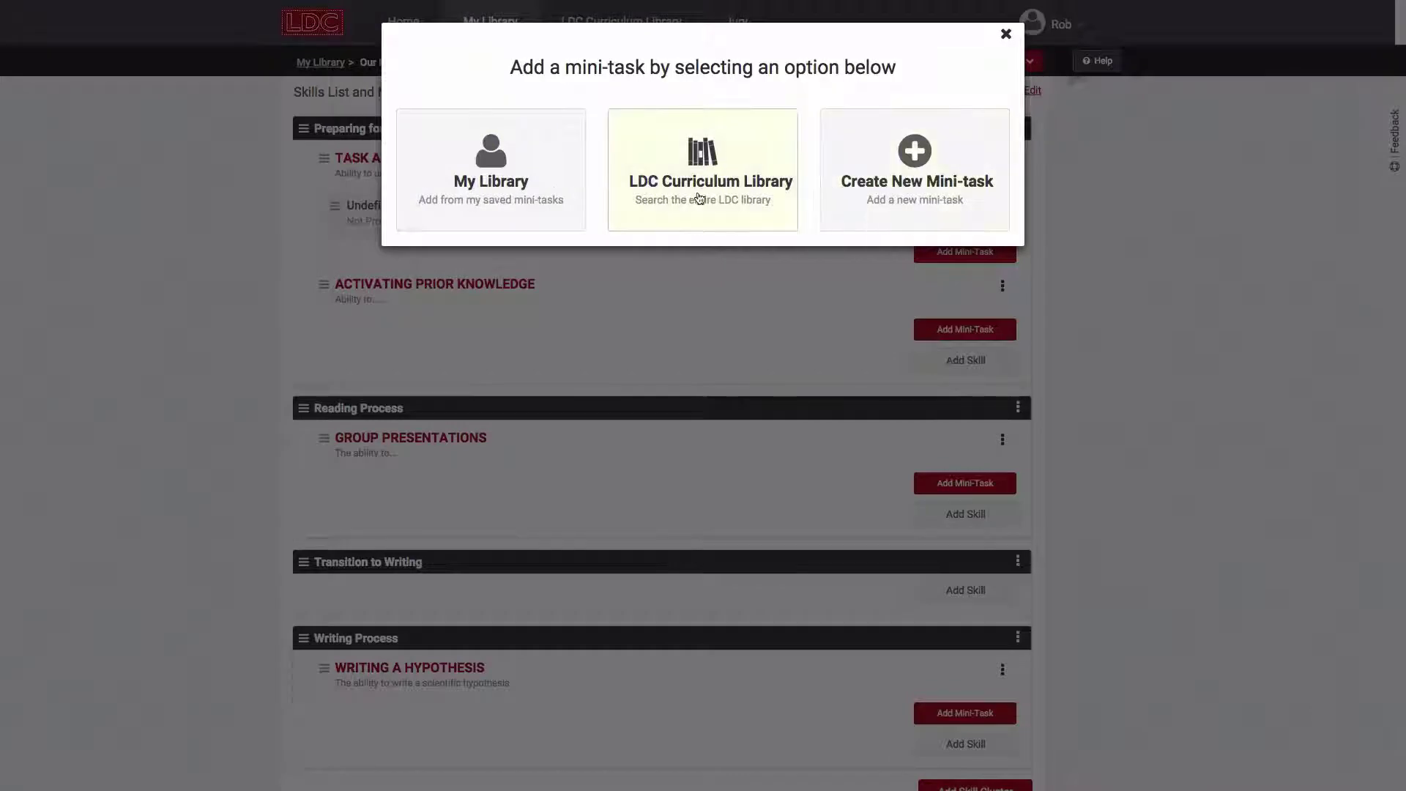
click(1005, 37)
click(961, 715)
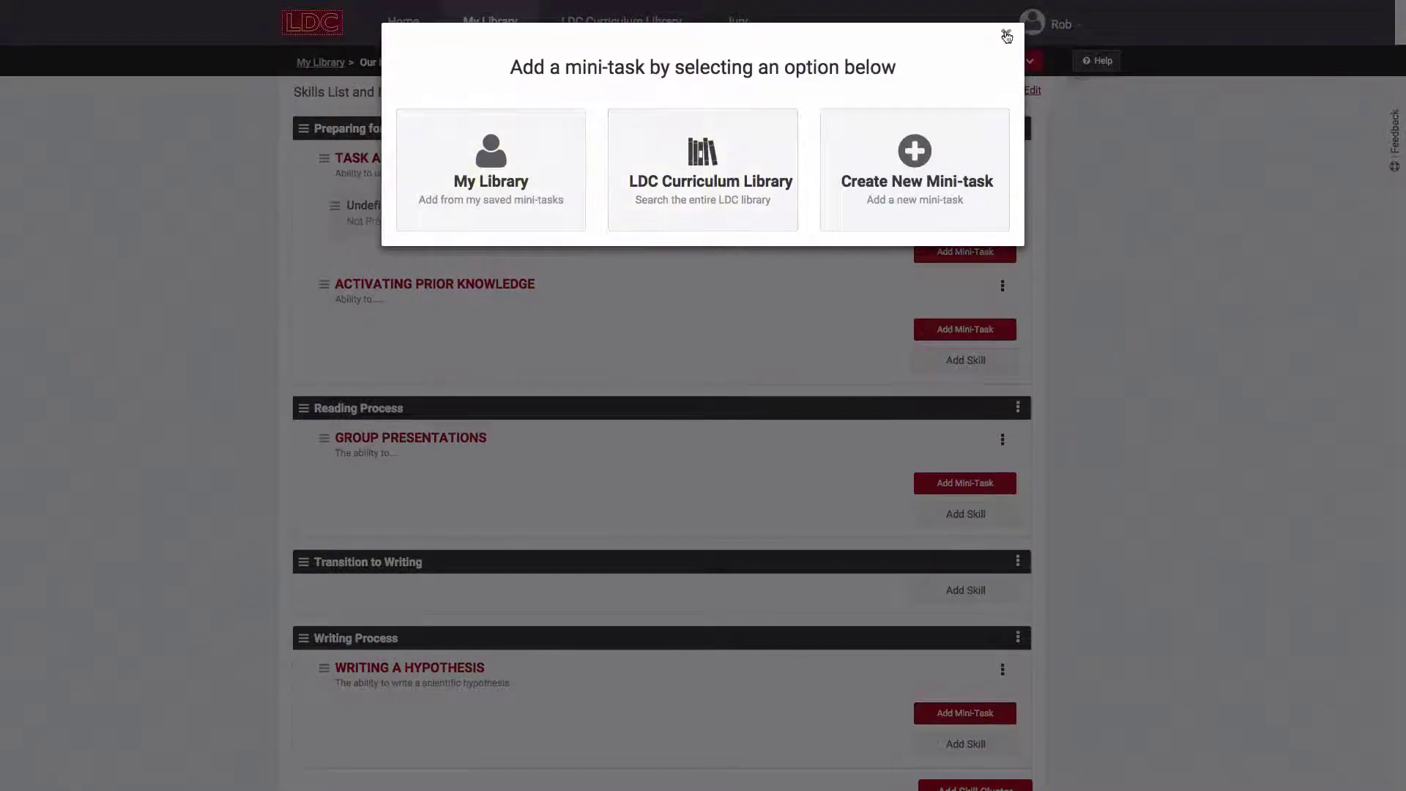
click(1006, 37)
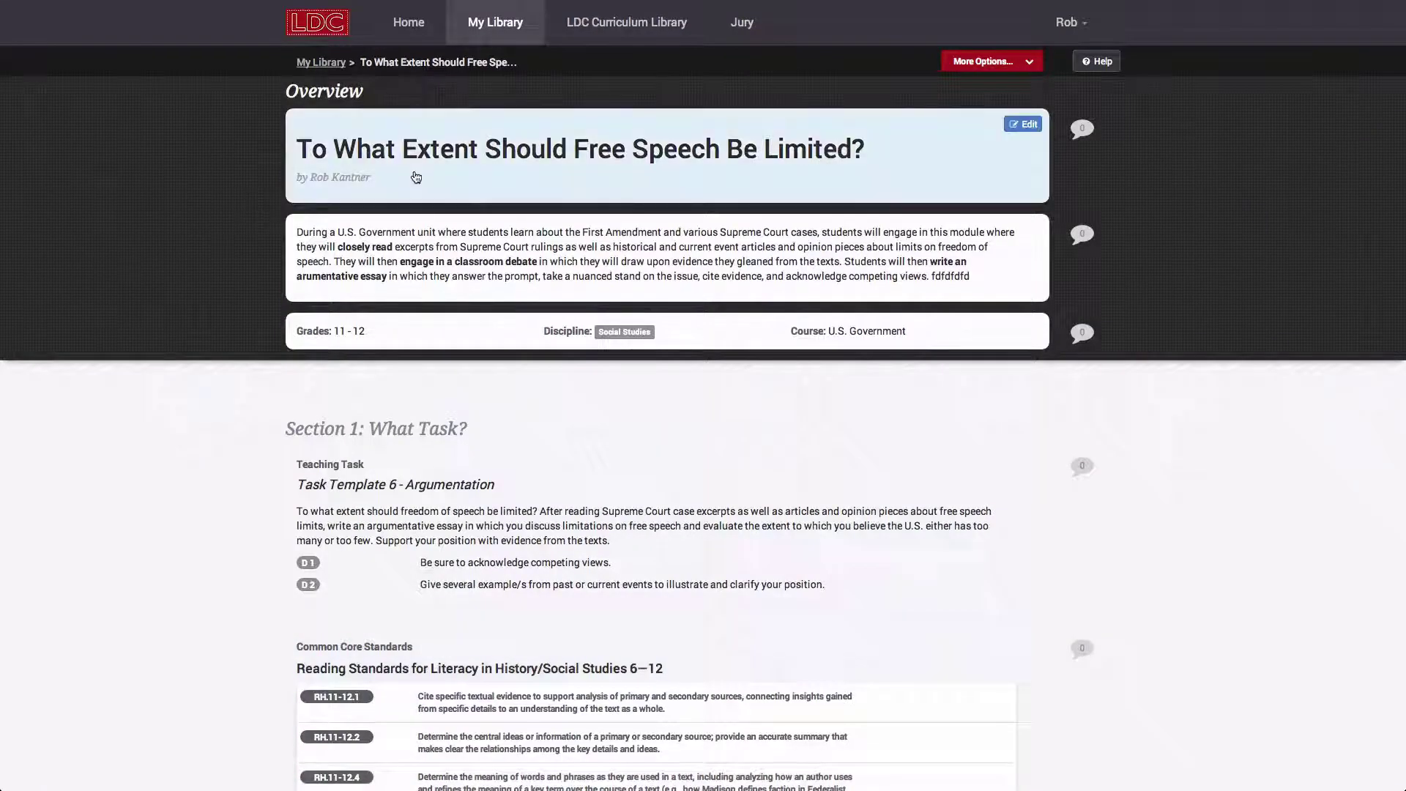
- In the "To What Extent Should Free Speech Be Limited?" module, show only the skills and open the Skills List and Mini-tasks for editing
scroll(337, 449, down, 20)
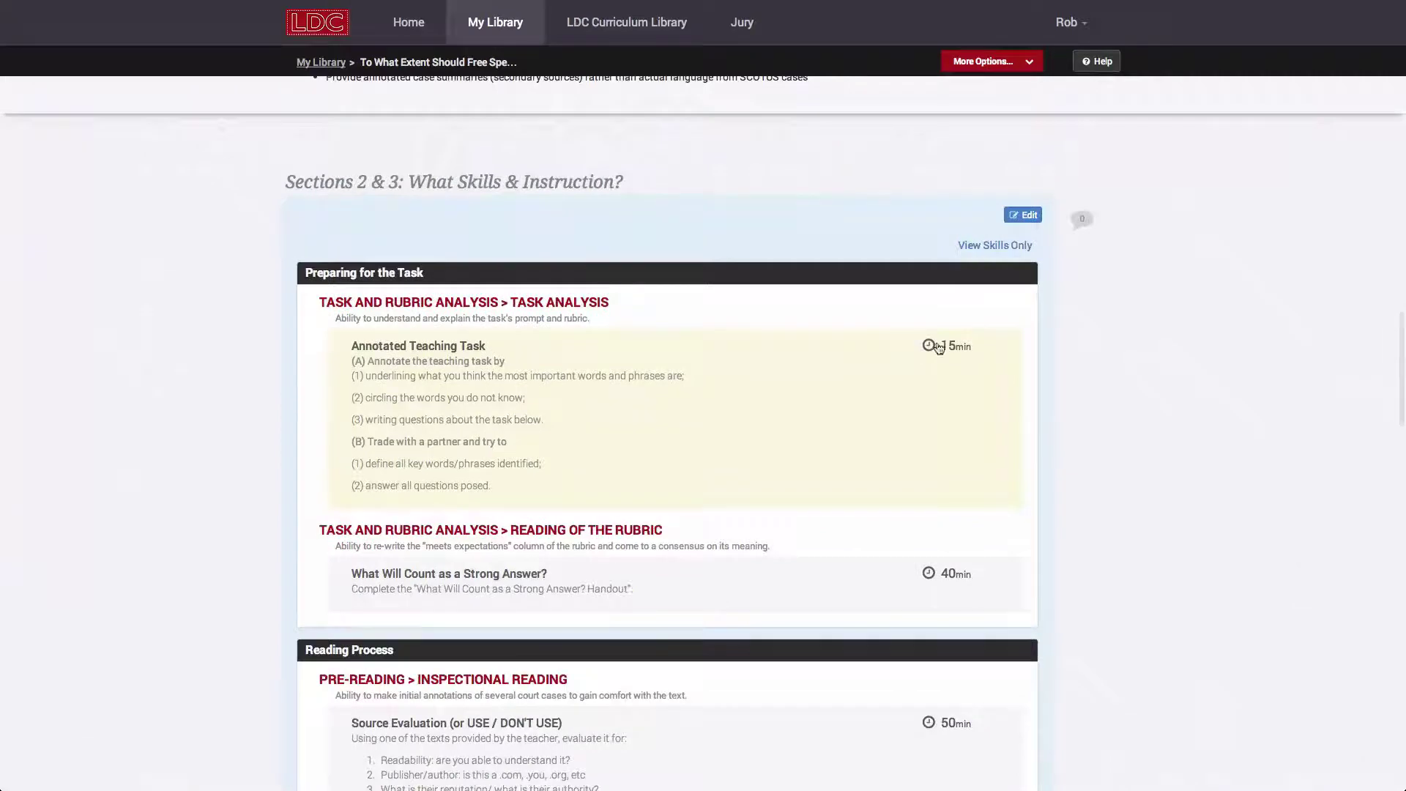
click(993, 246)
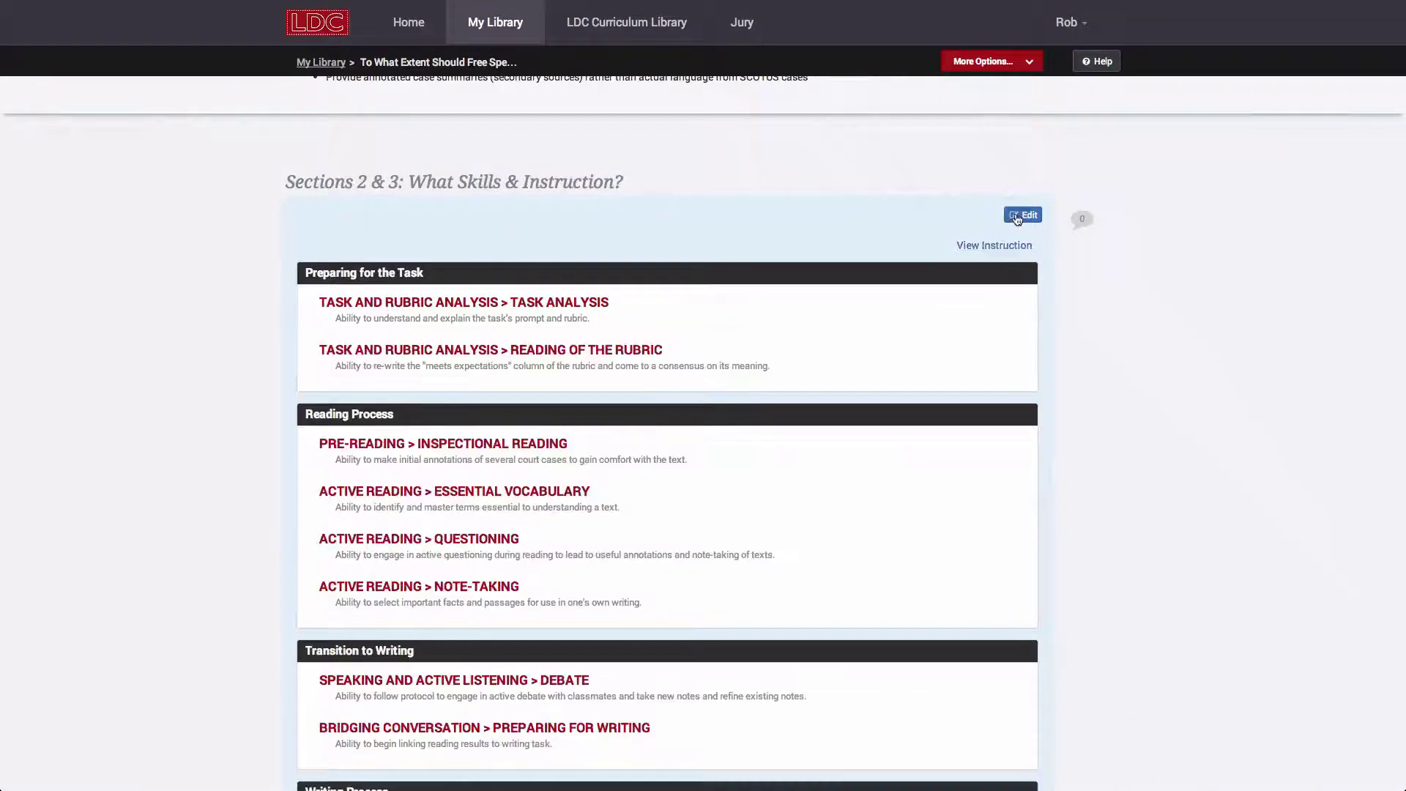
click(1017, 218)
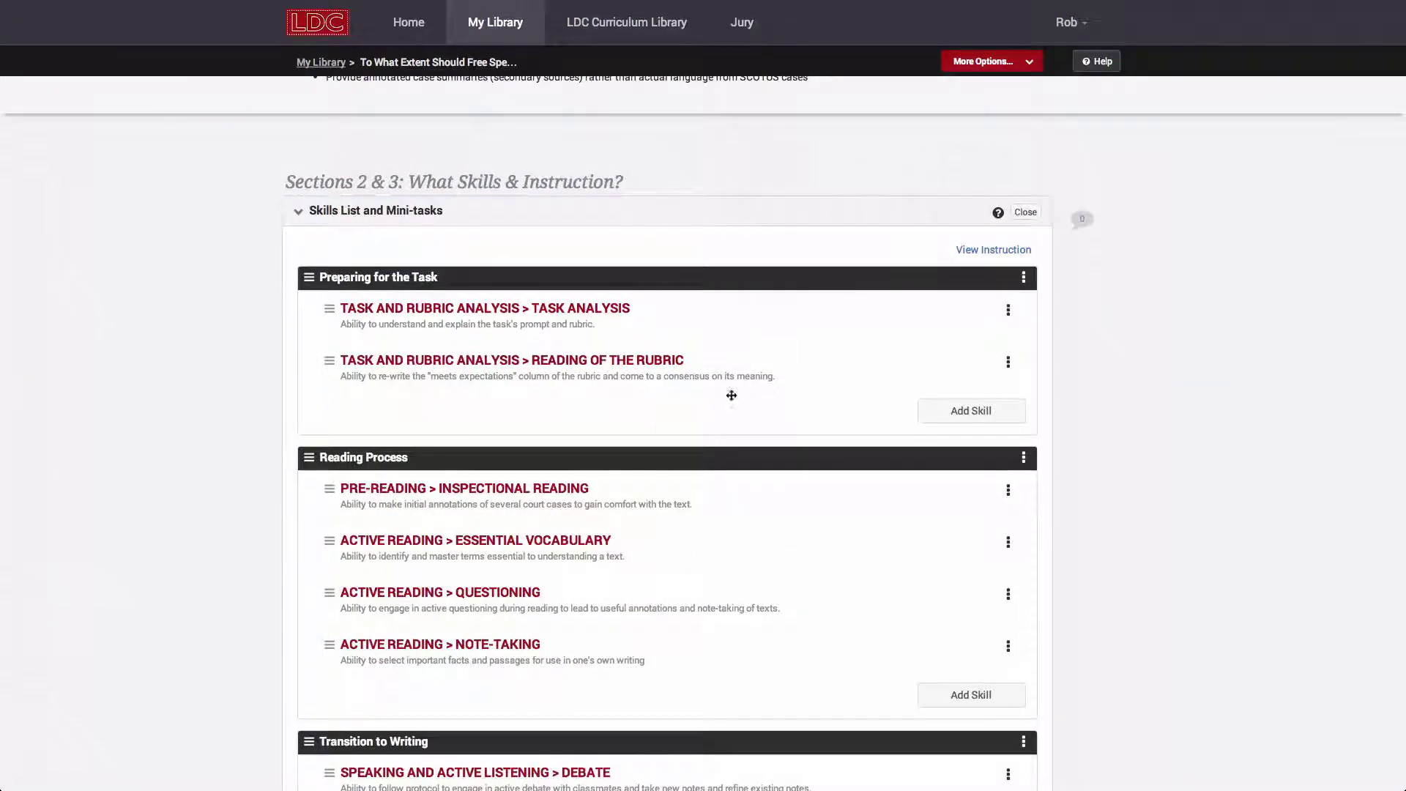
- In the Reading Process cluster, reorder the skills so Essential Vocabulary precedes Inspectional Reading and Note-taking precedes Questioning
click(1007, 310)
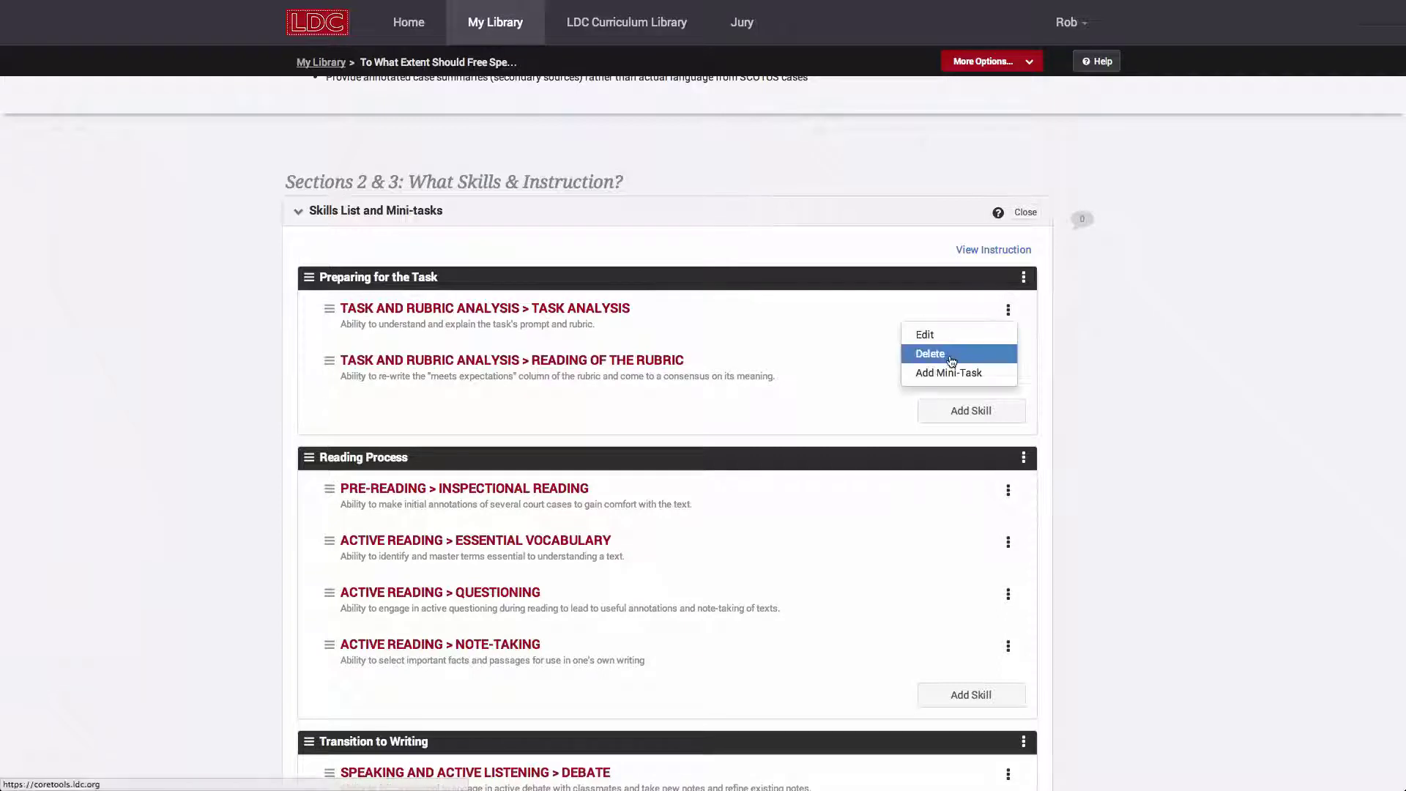
click(946, 433)
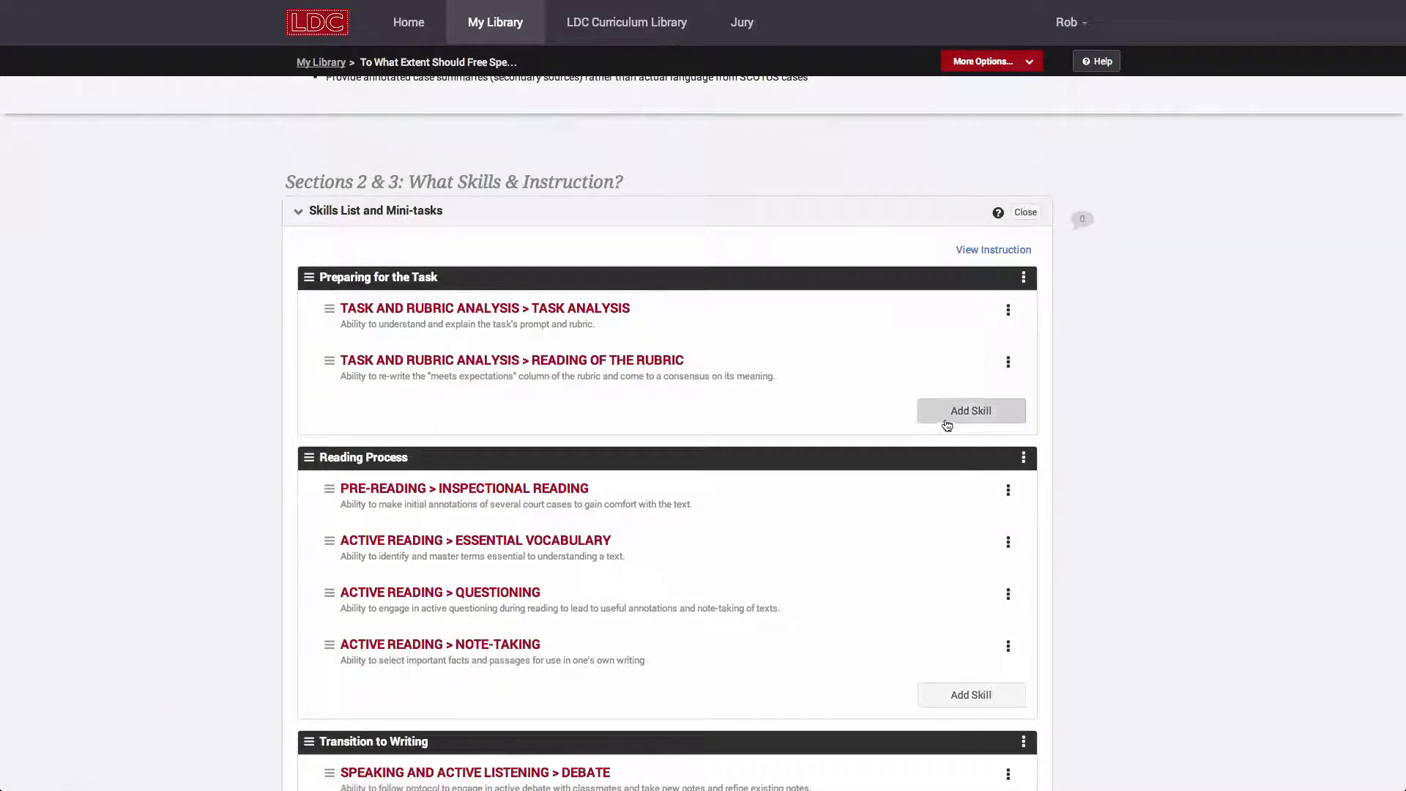
drag(329, 542, 327, 492)
drag(328, 643, 331, 595)
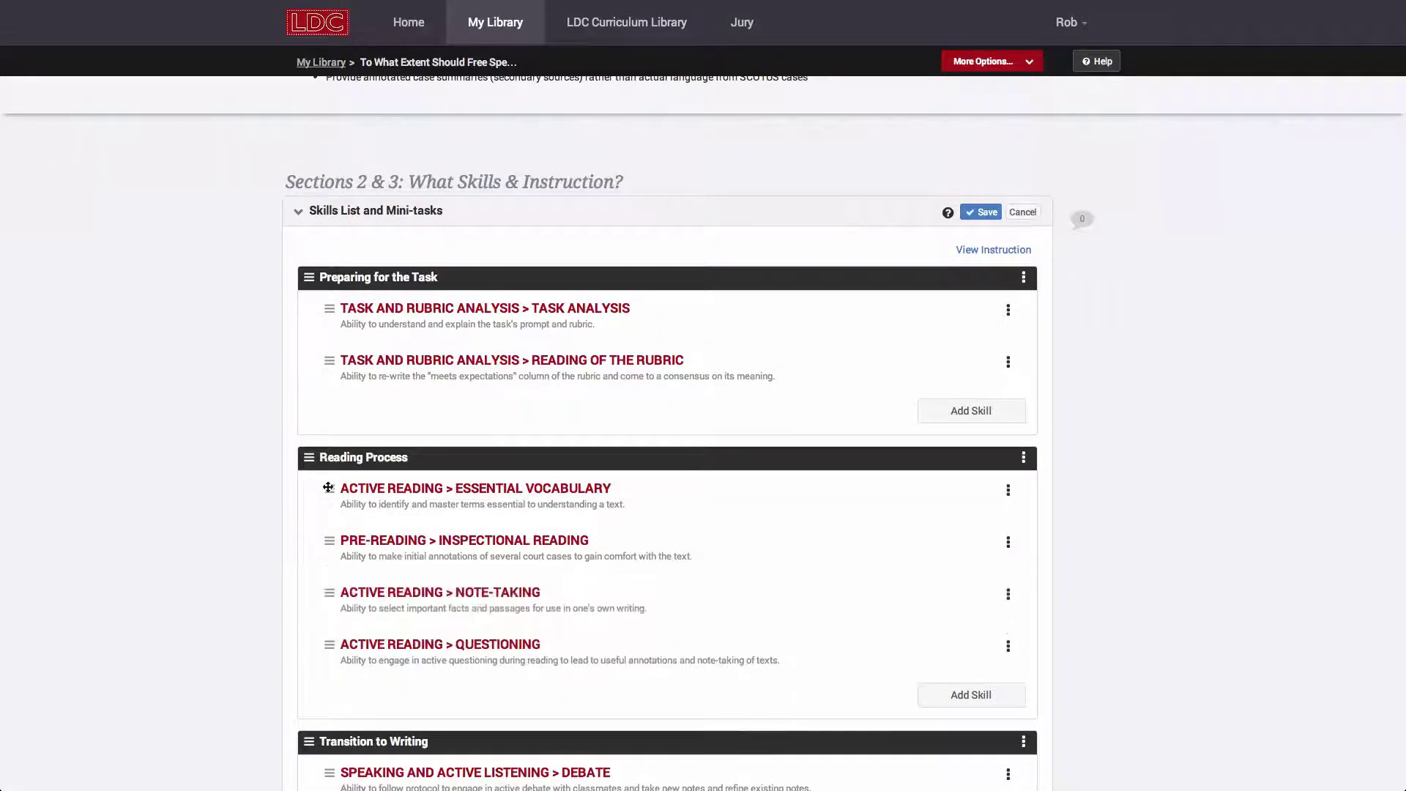
- Move the Reading Process cluster above Preparing for the Task, and restore the original cluster order
drag(308, 457, 275, 279)
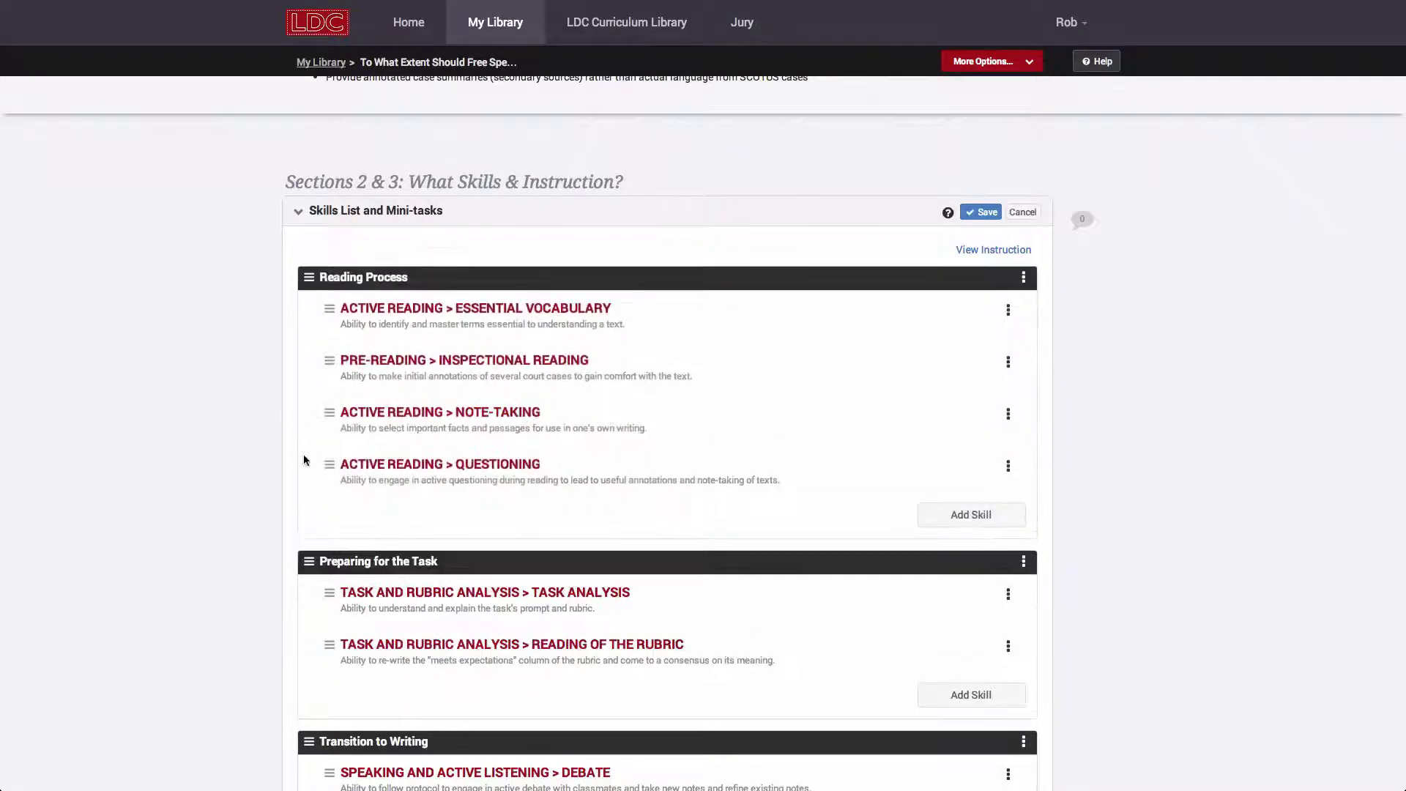
drag(309, 561, 293, 339)
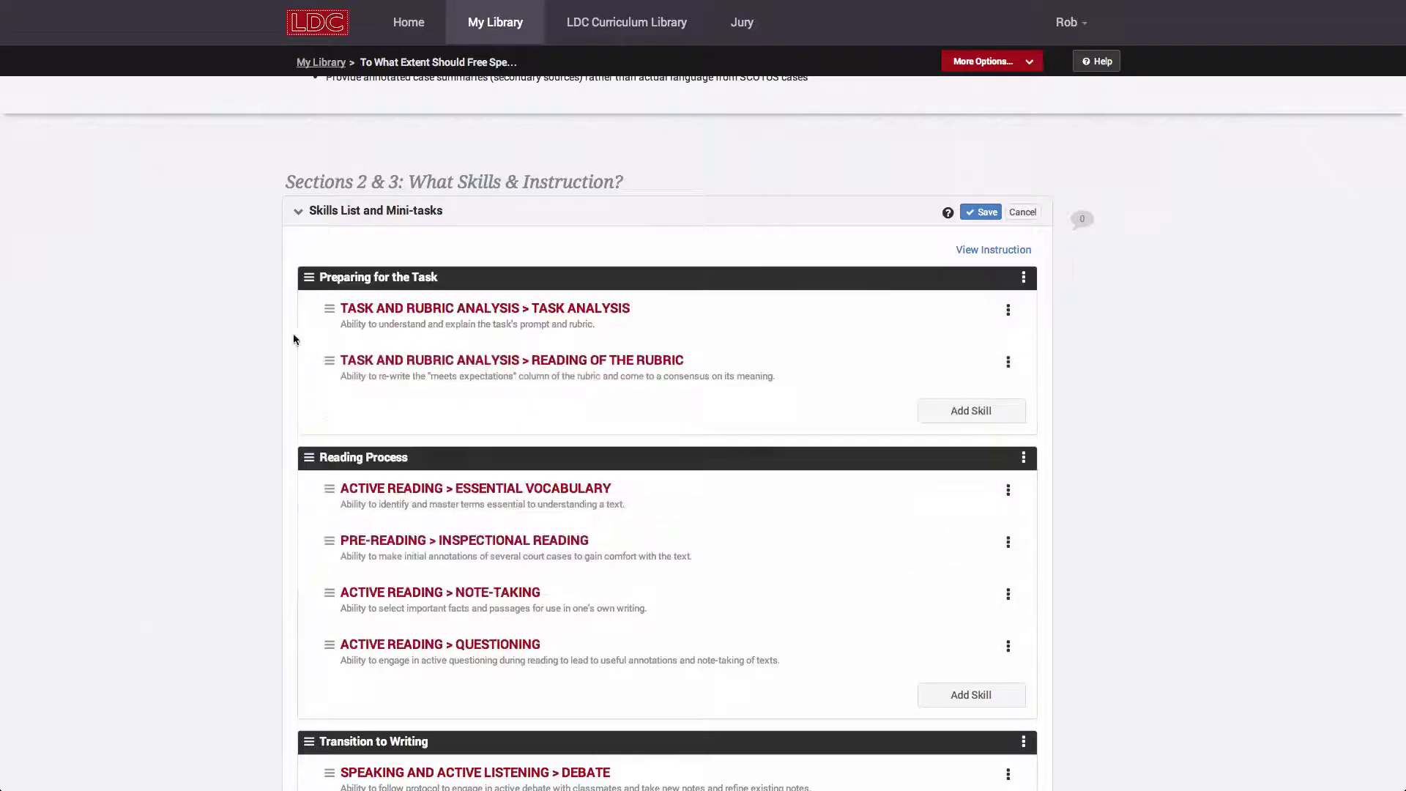
- Show the instruction with the mini-tasks under each skill, review the clusters, and return to the skills-only view
click(981, 251)
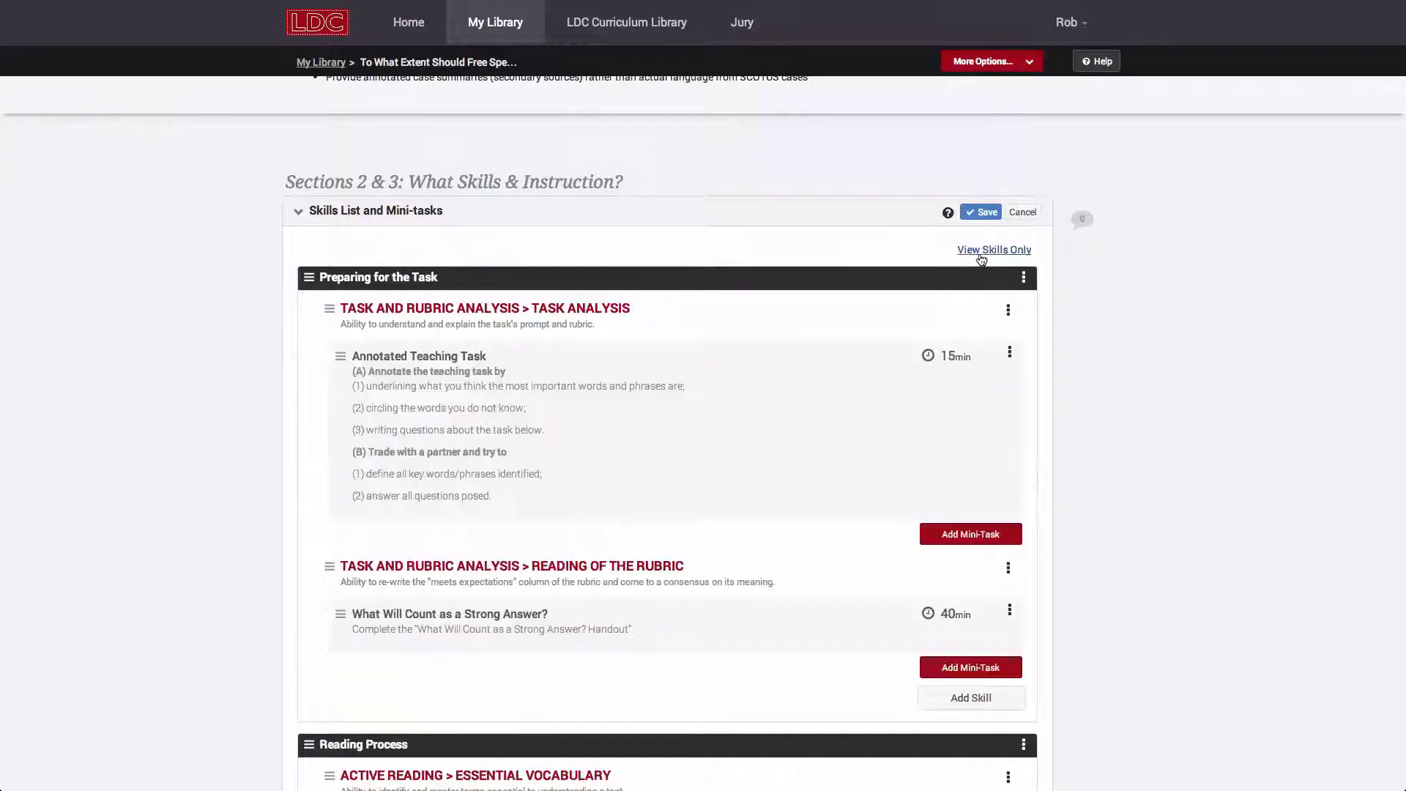
click(981, 251)
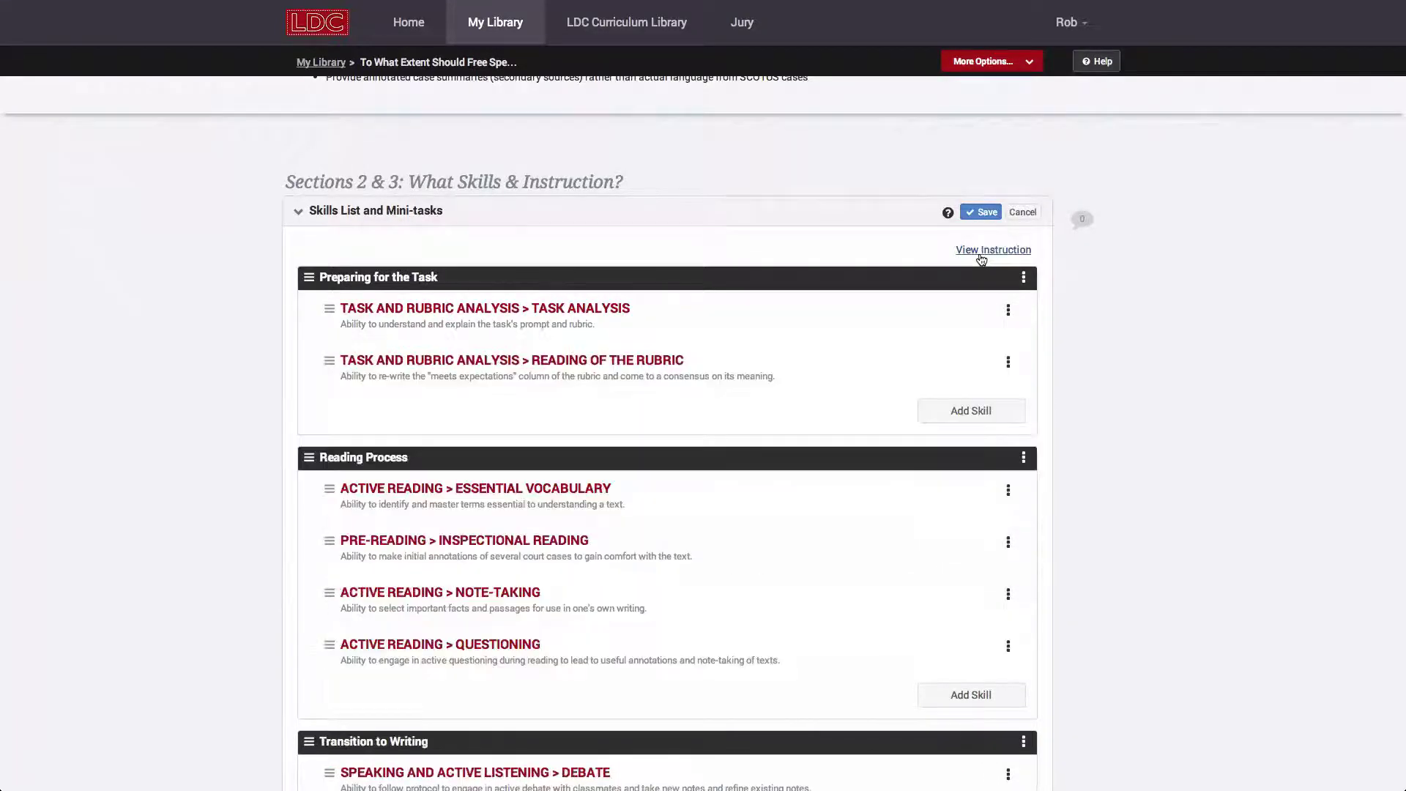
click(981, 251)
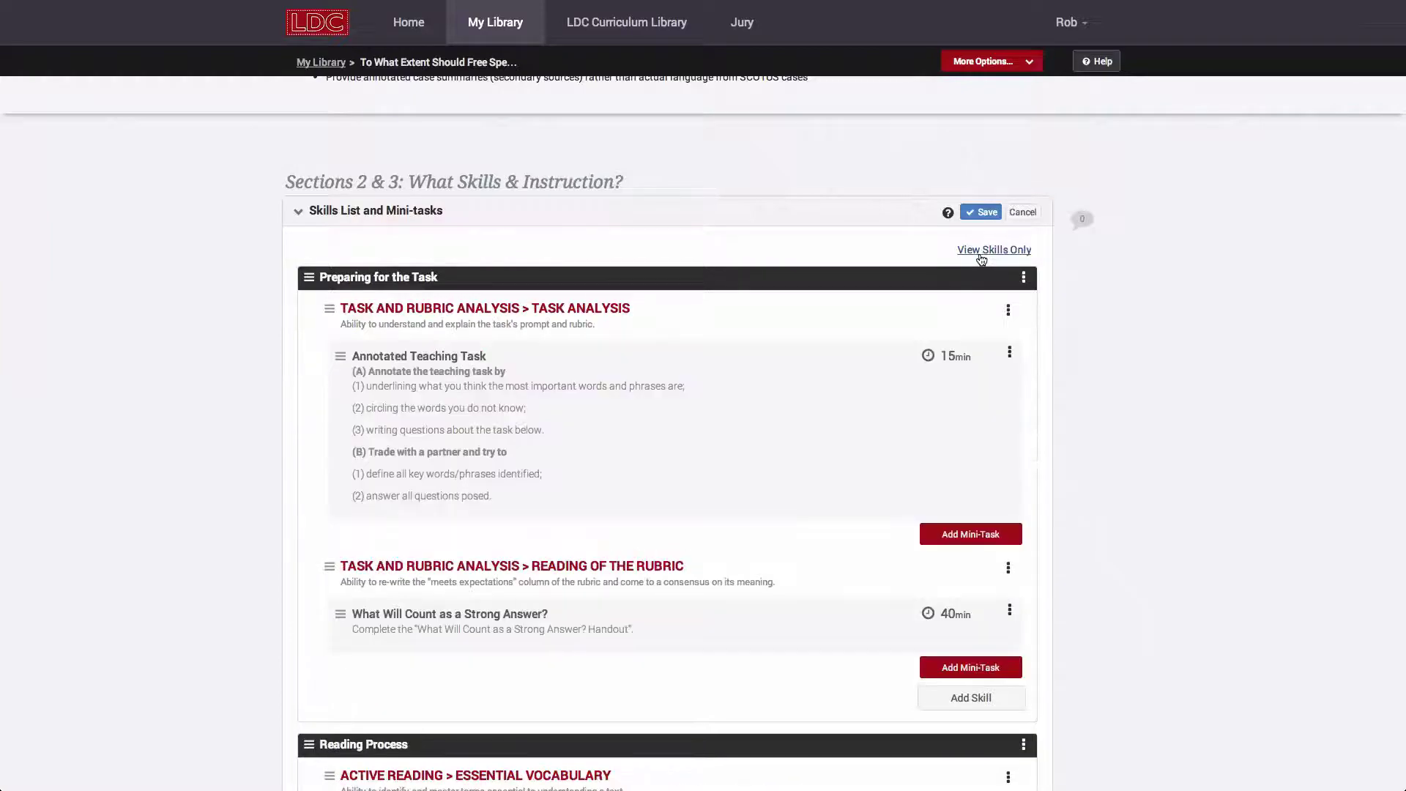
scroll(921, 493, down, 7)
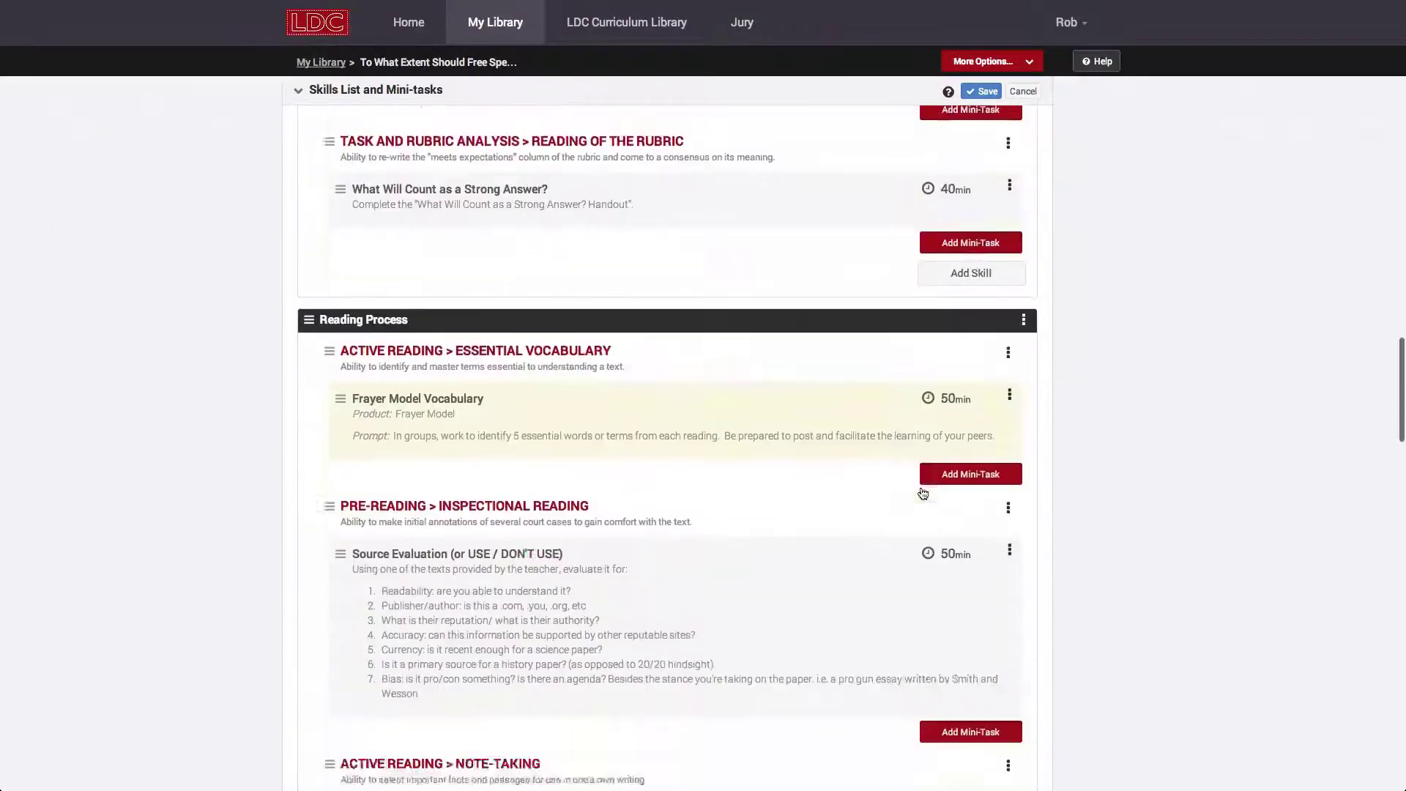
scroll(925, 492, down, 7)
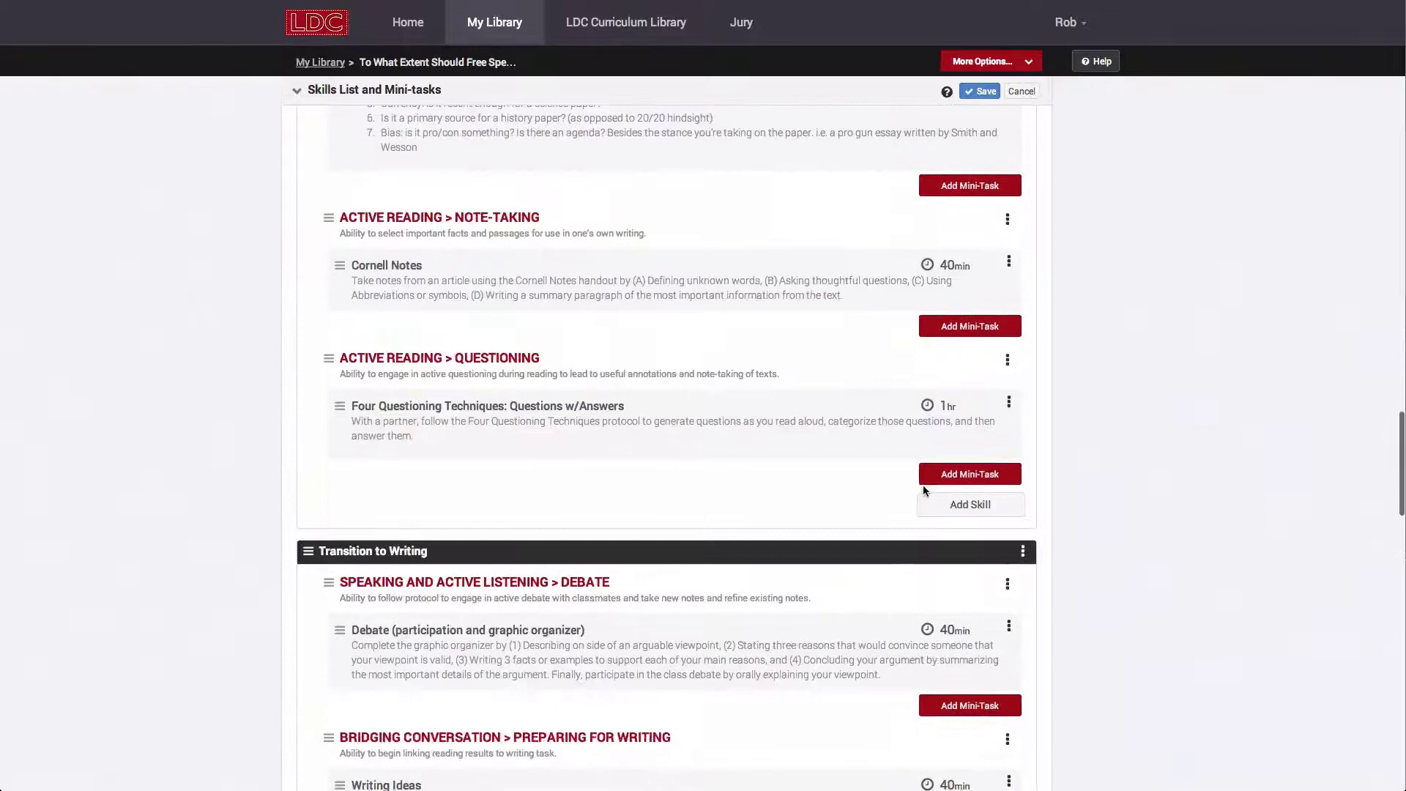
scroll(925, 491, up, 13)
scroll(925, 491, up, 2)
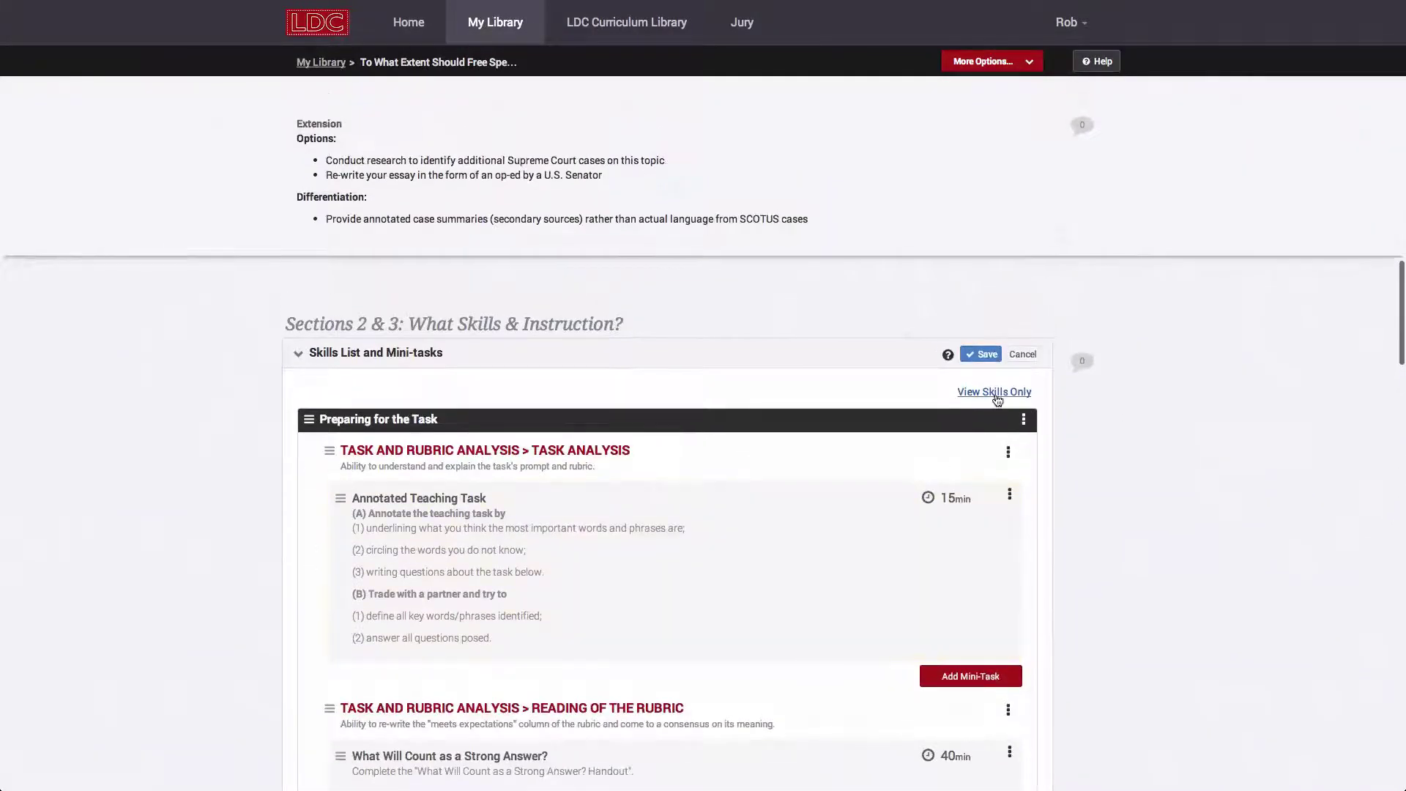
click(993, 393)
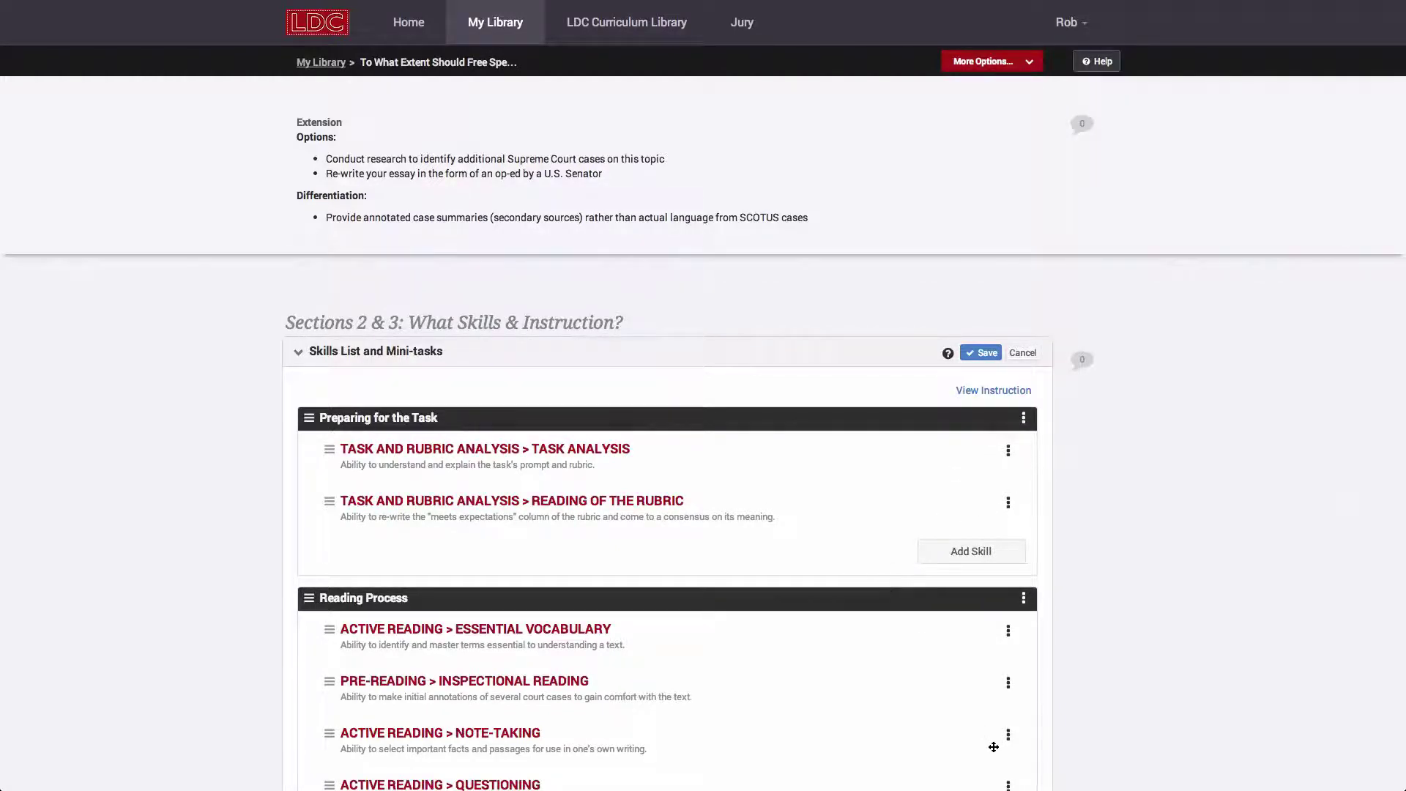
- Start adding a mini-task to the Active Reading > Questioning skill from My Library, and browse the saved mini-tasks
scroll(993, 747, down, 2)
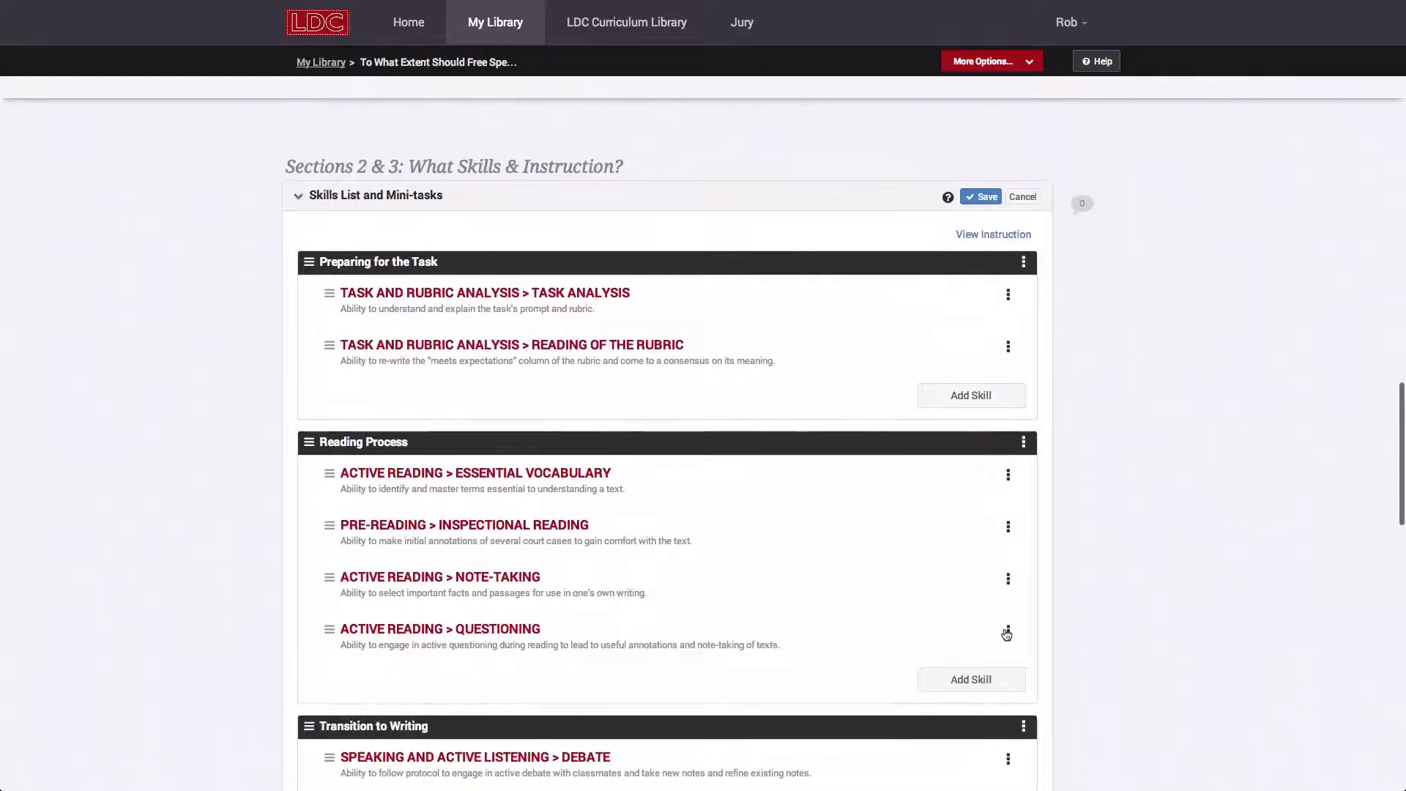
click(1007, 631)
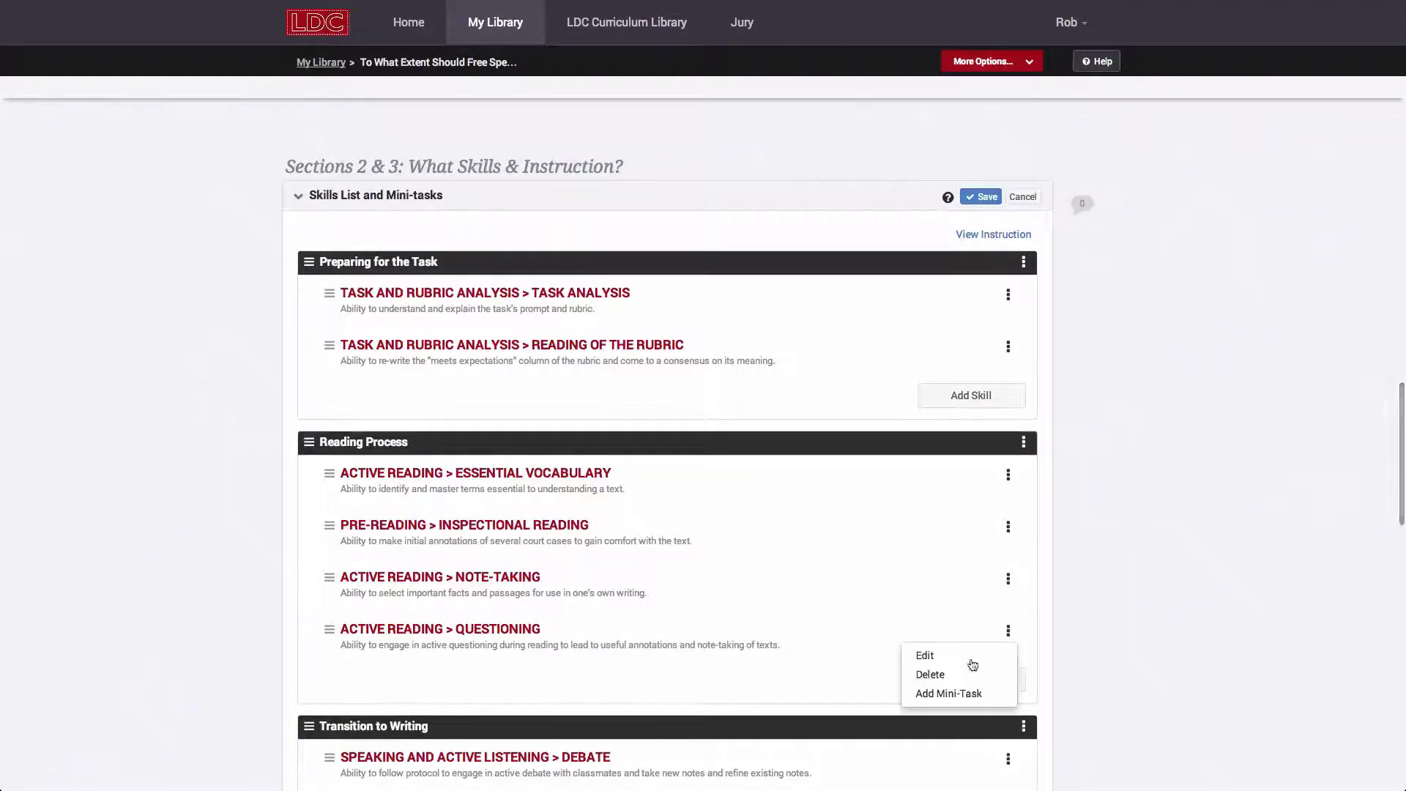
click(940, 695)
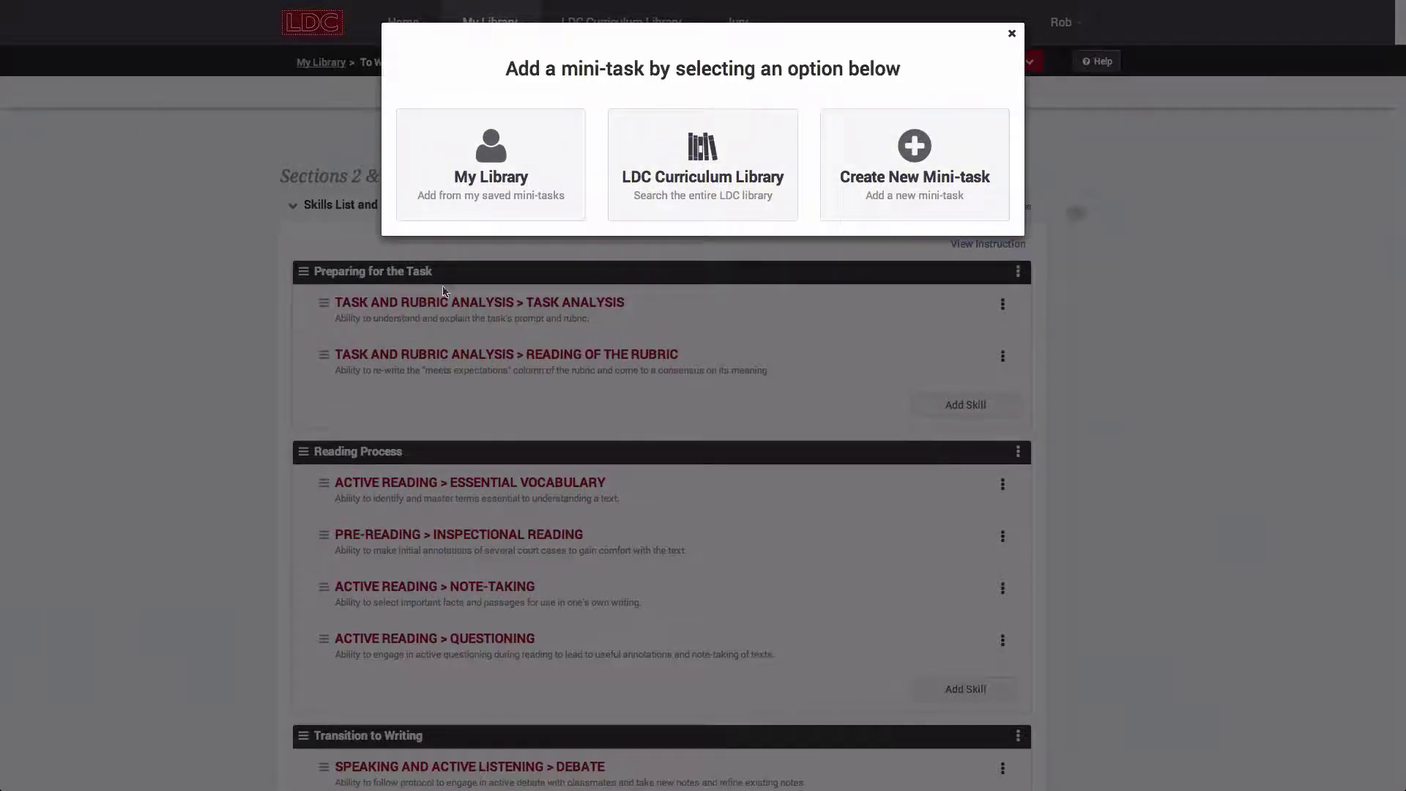
click(490, 186)
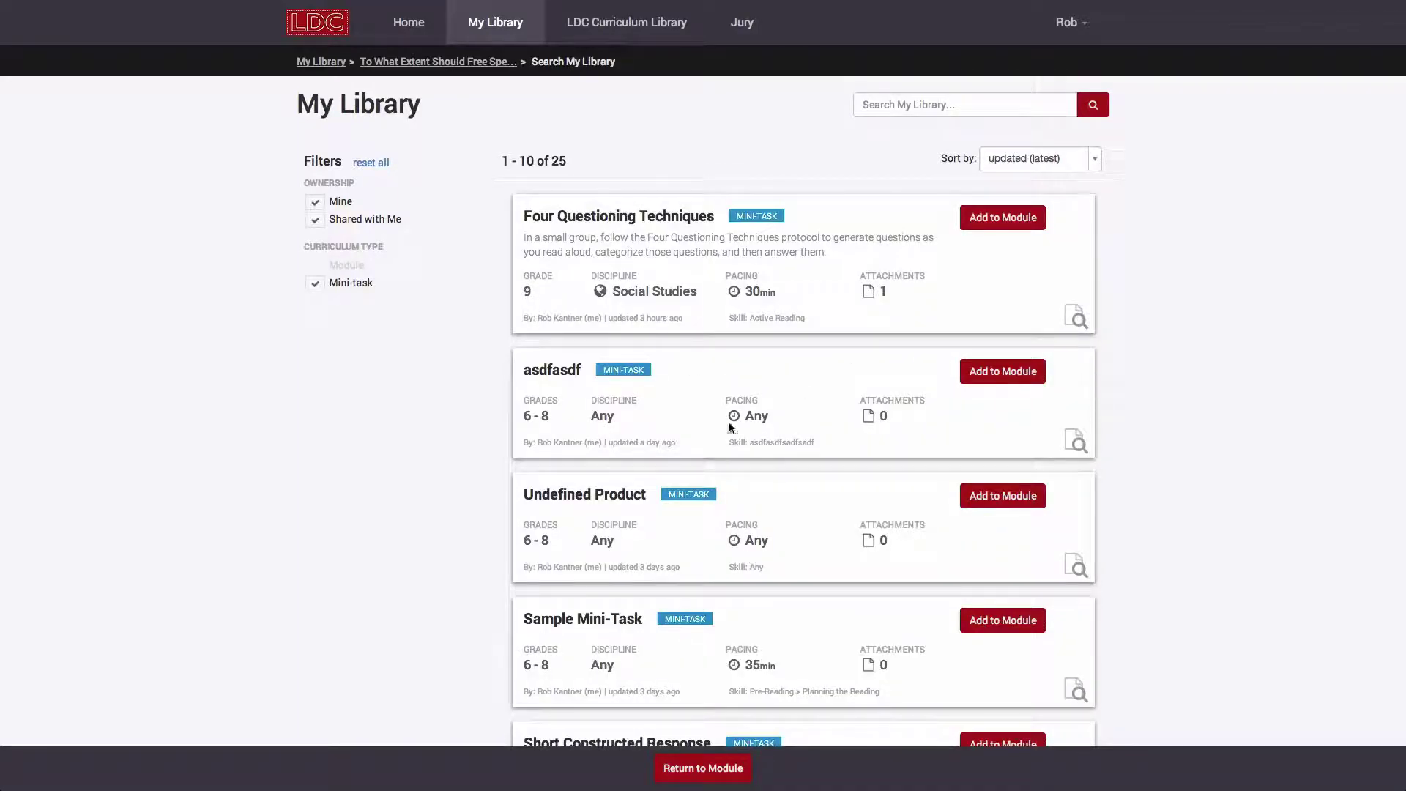
scroll(729, 427, down, 7)
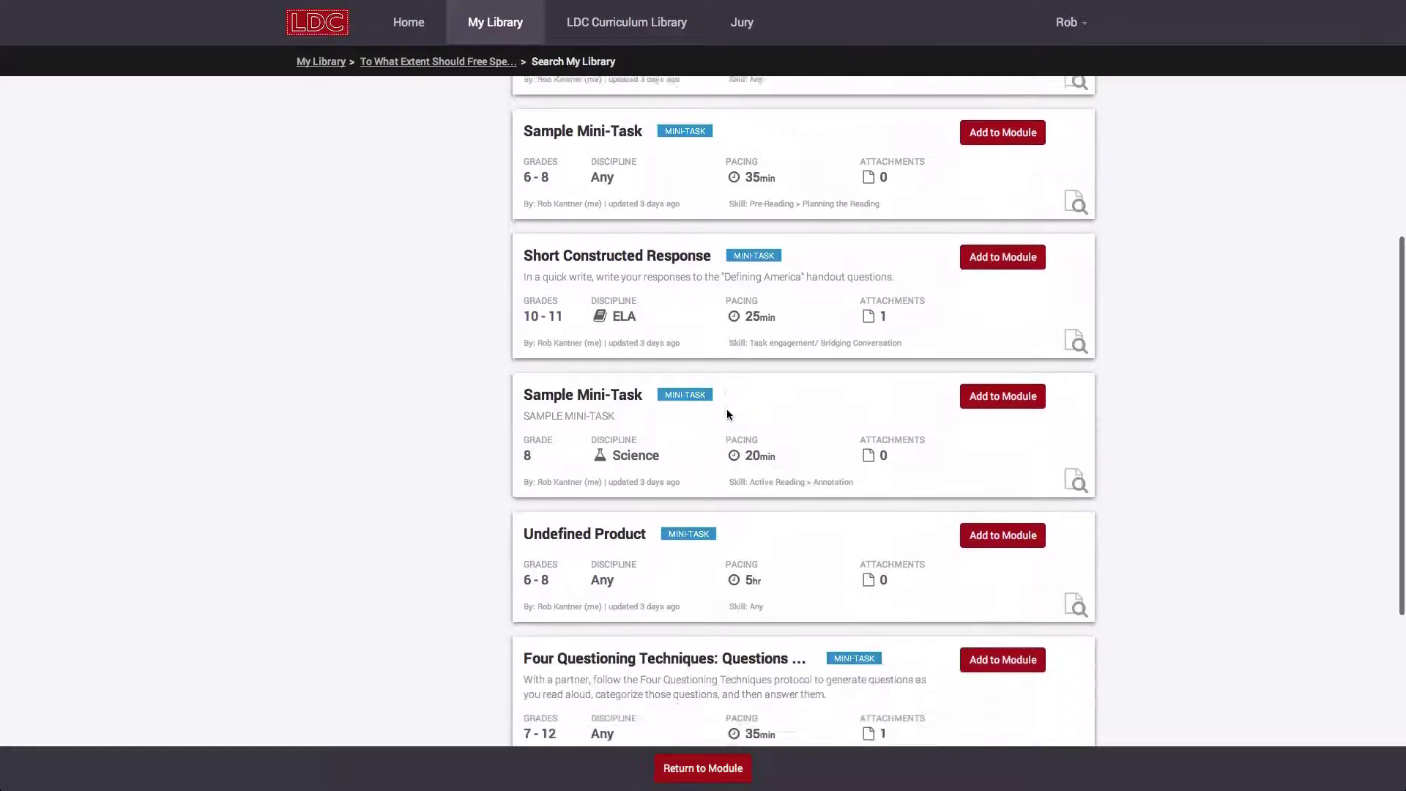
scroll(726, 409, up, 7)
click(879, 116)
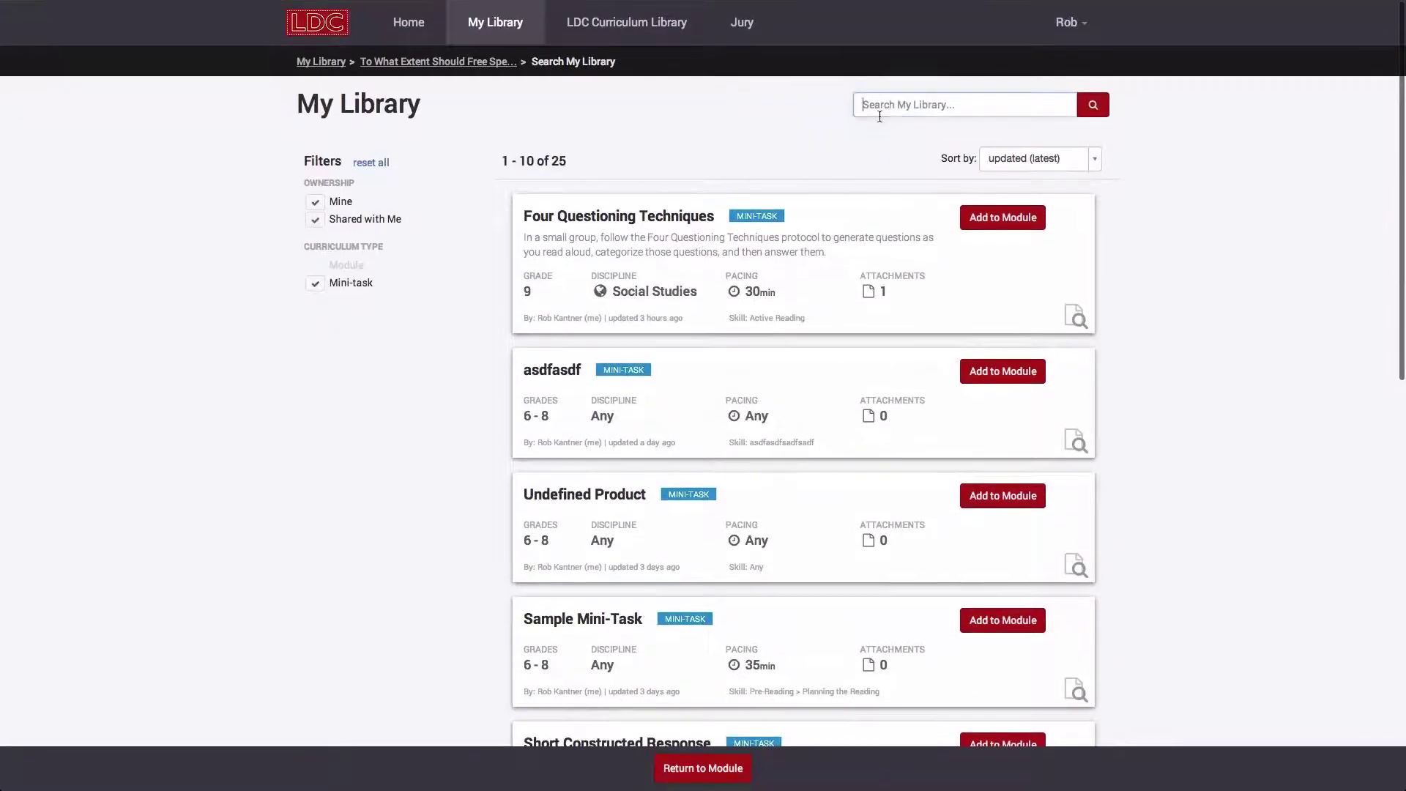
- Preview the instructional strategies of the Four Questioning Techniques mini-task, and add that mini-task to the module
click(1075, 322)
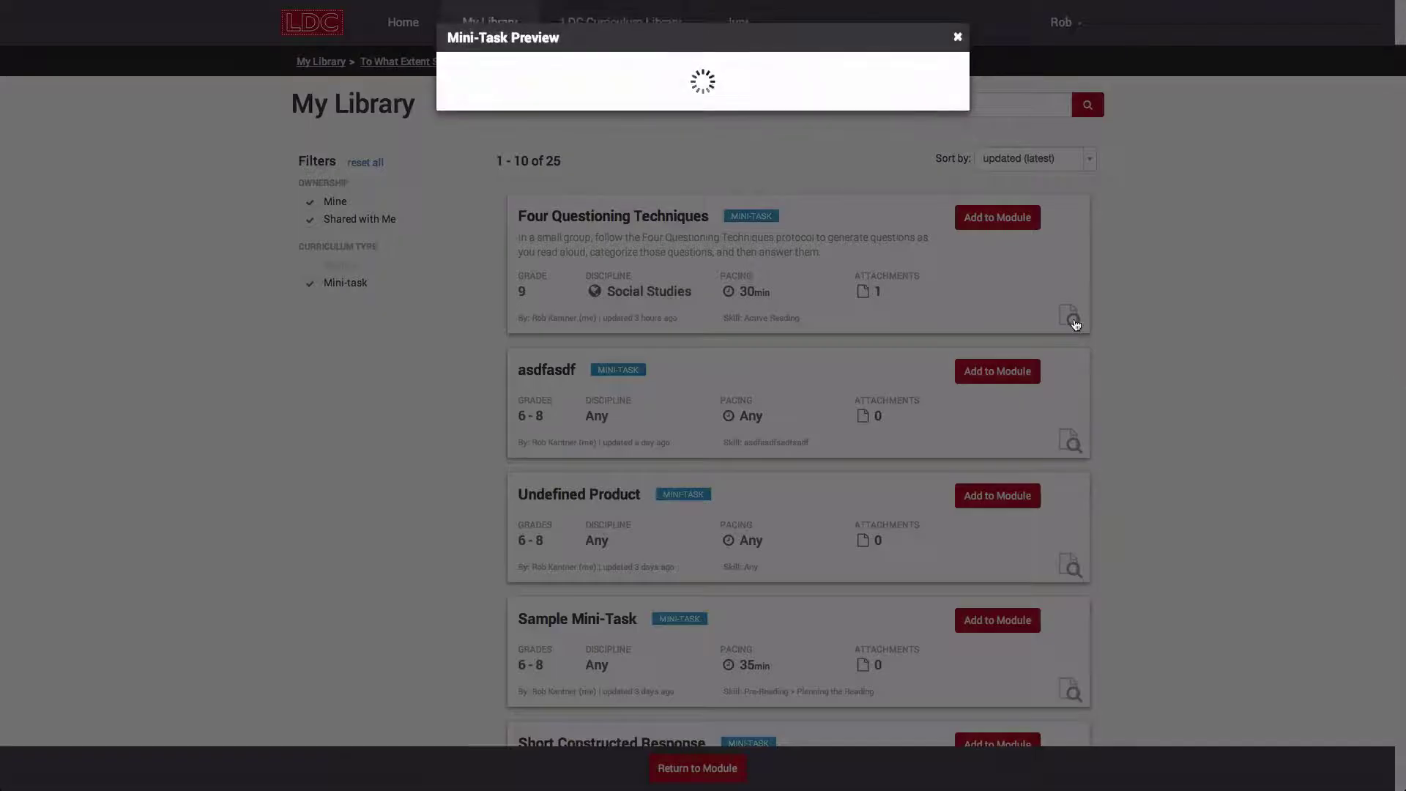
click(607, 272)
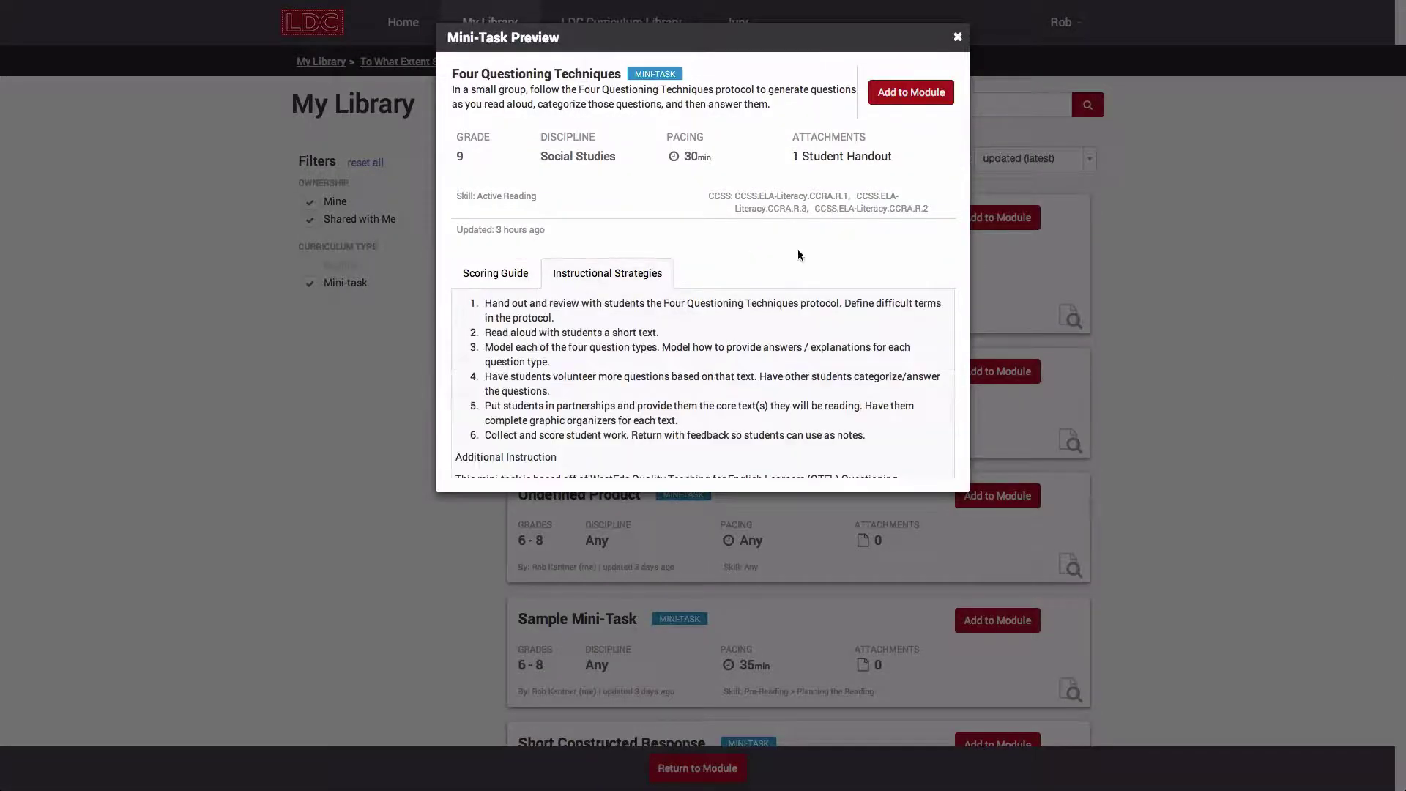
scroll(812, 249, down, 2)
click(959, 38)
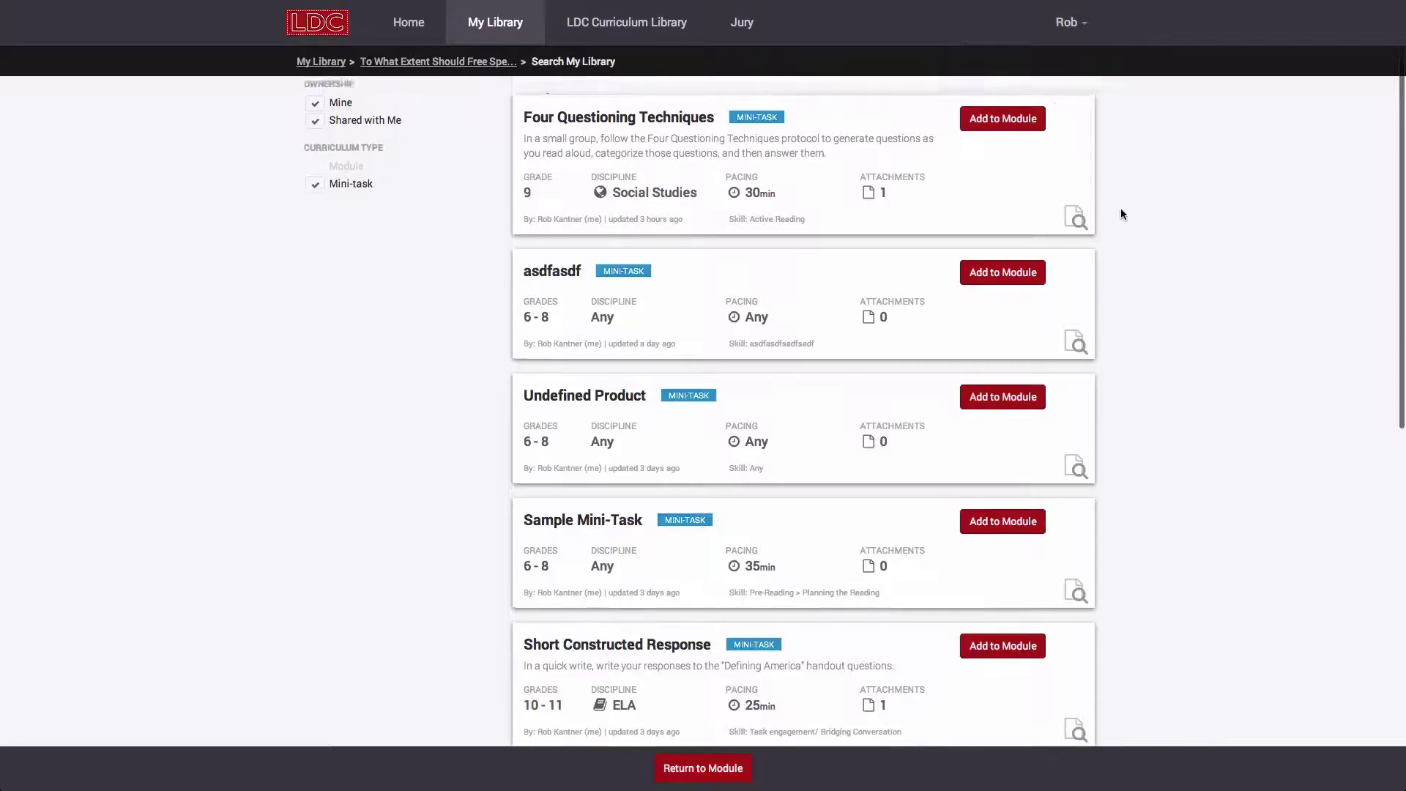
scroll(1032, 213, up, 1)
click(990, 156)
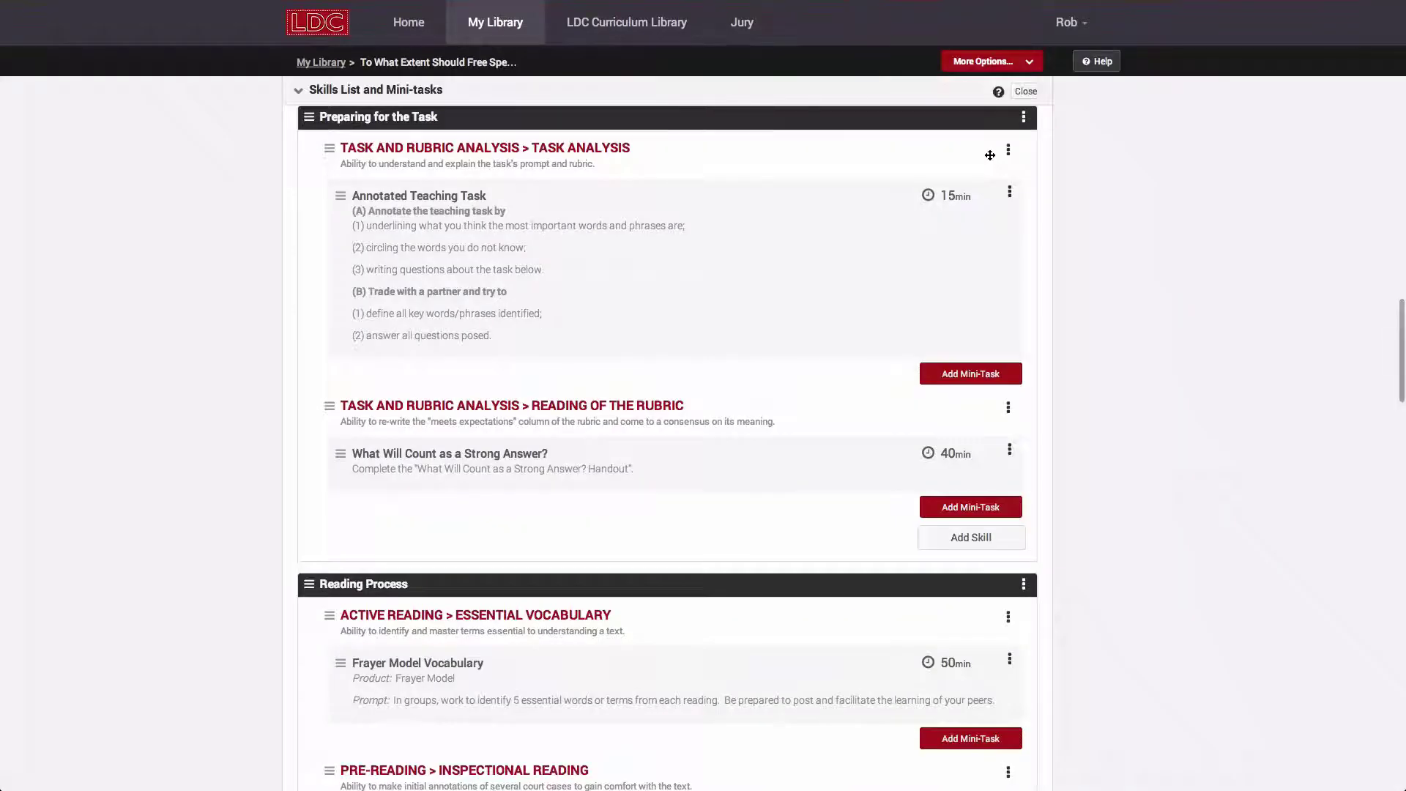
- Look for a Note-taking mini-task in the LDC Curriculum Library, setting the lowest grade to 2 and removing the skill filter
scroll(945, 535, down, 6)
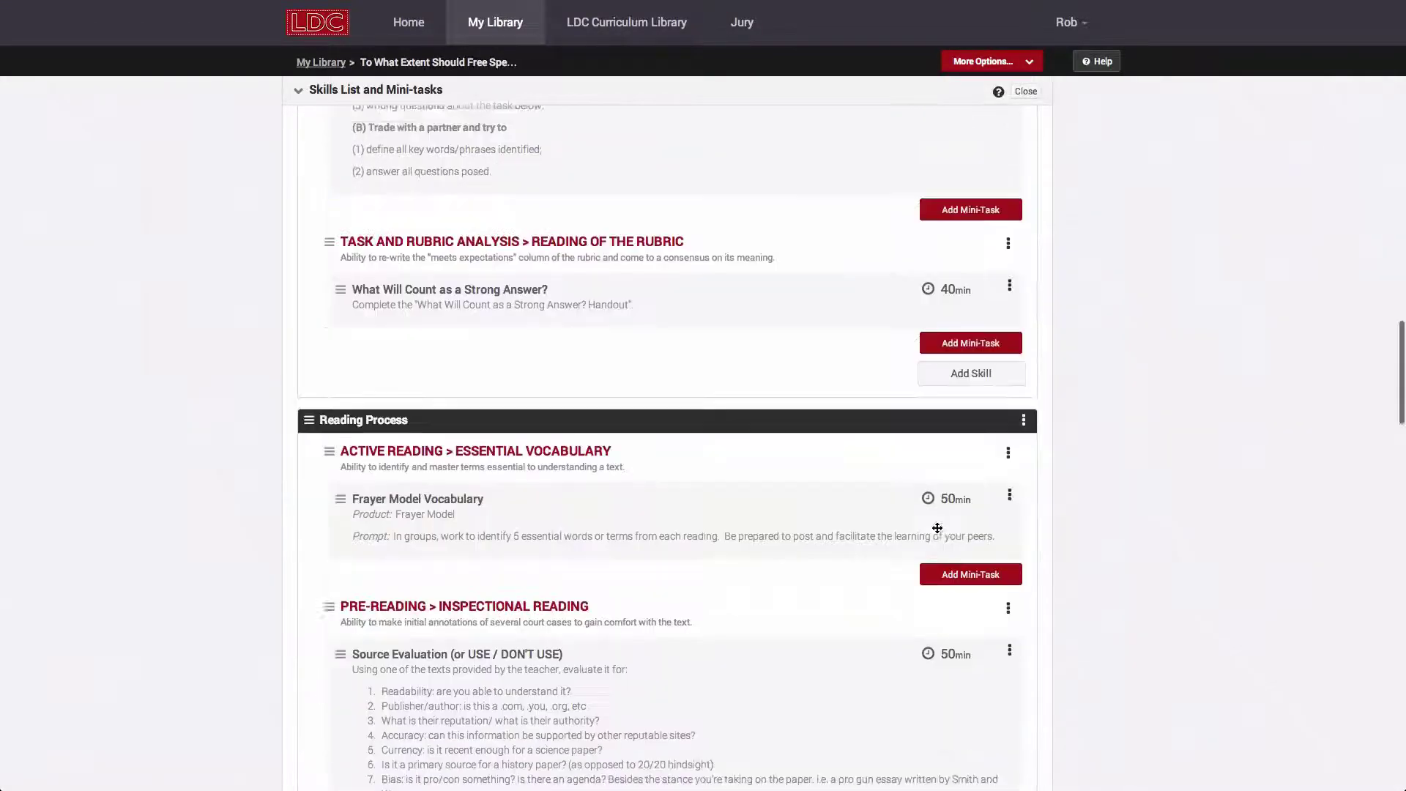
scroll(937, 530, down, 2)
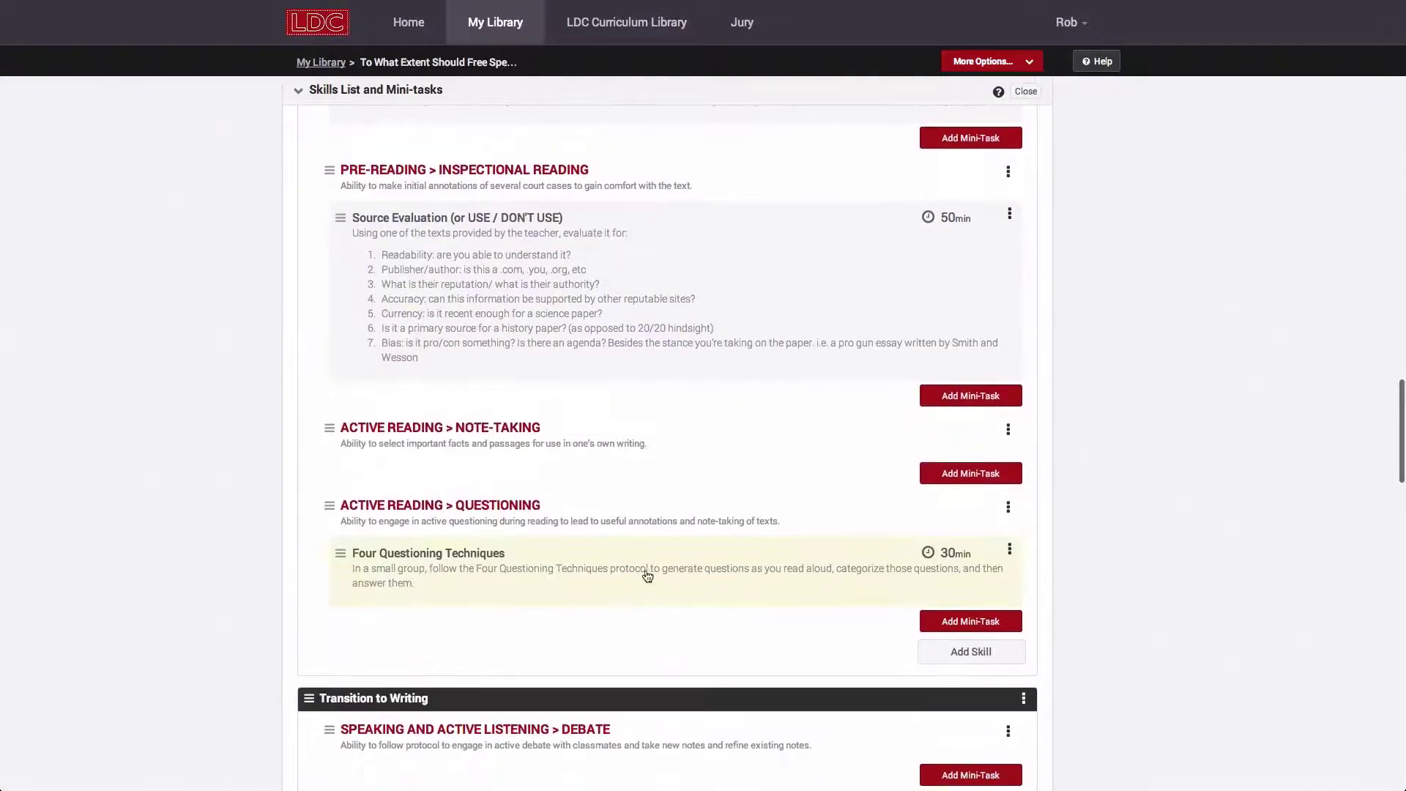
click(955, 483)
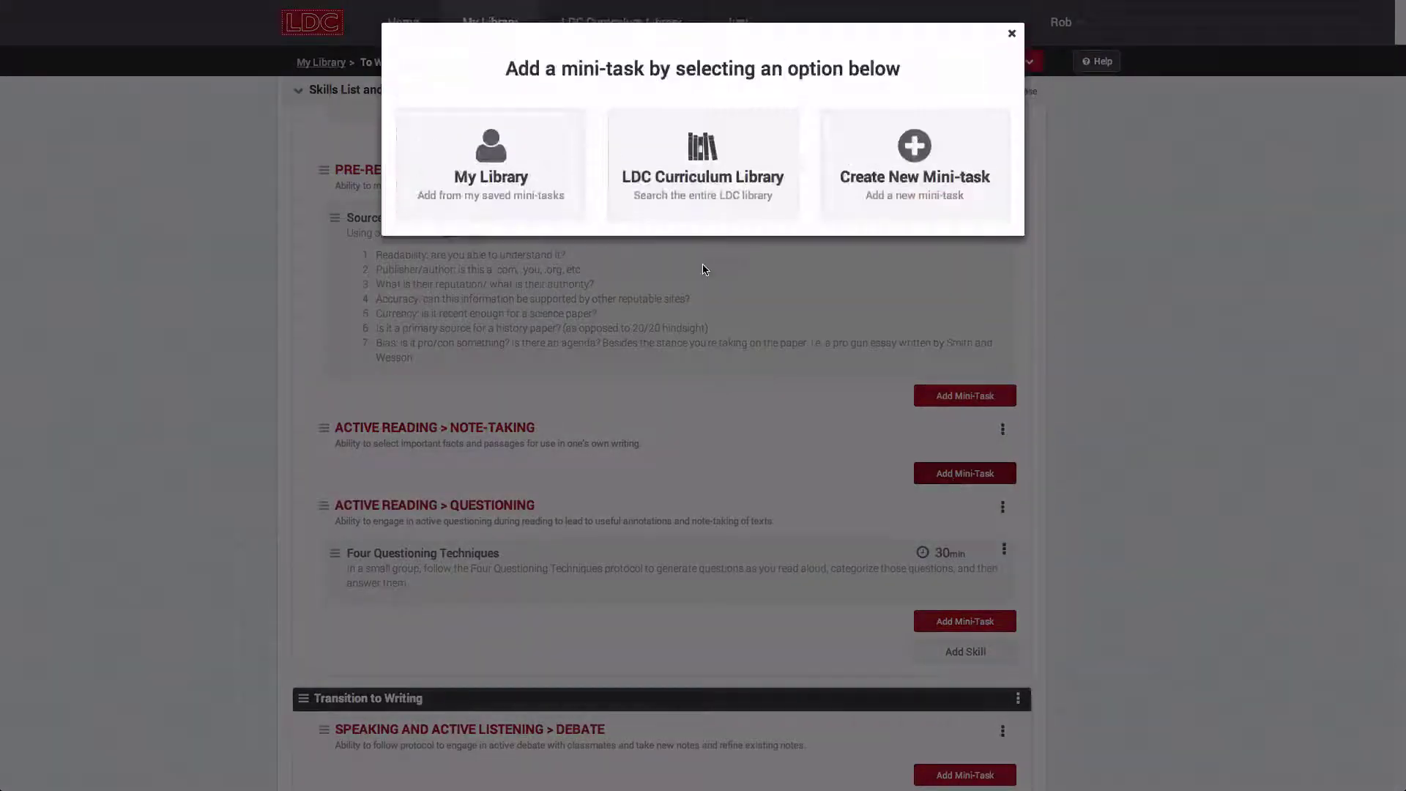
click(667, 176)
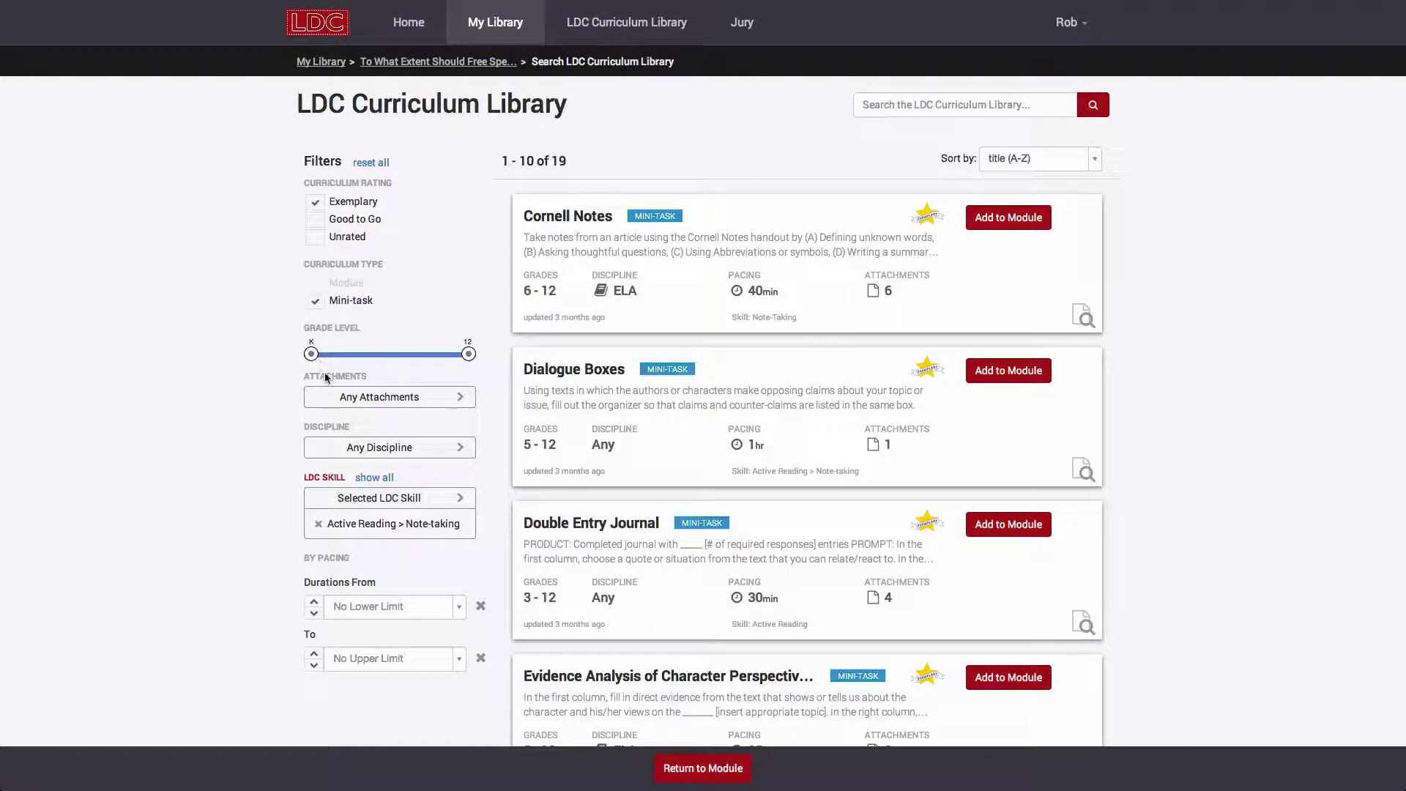
drag(312, 357, 338, 355)
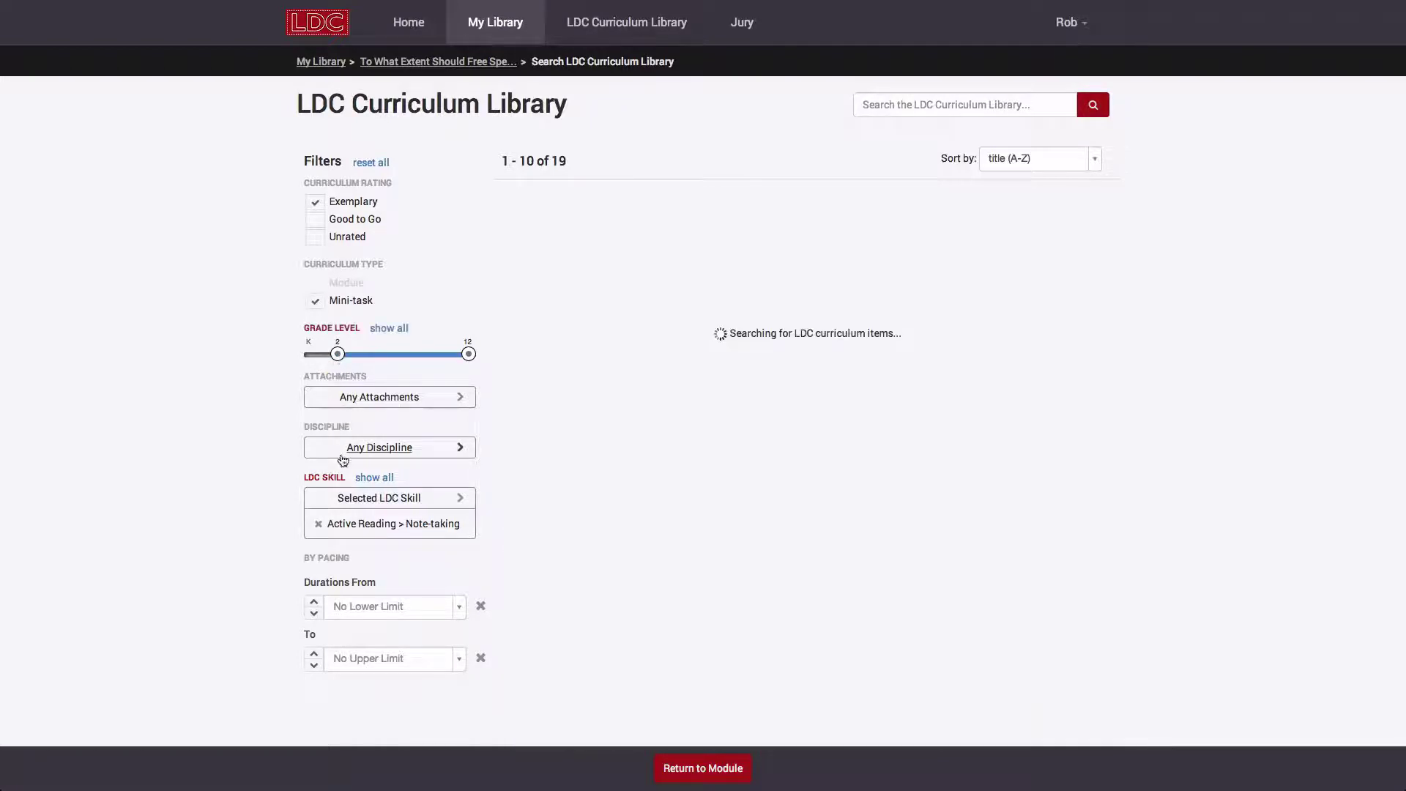
click(318, 524)
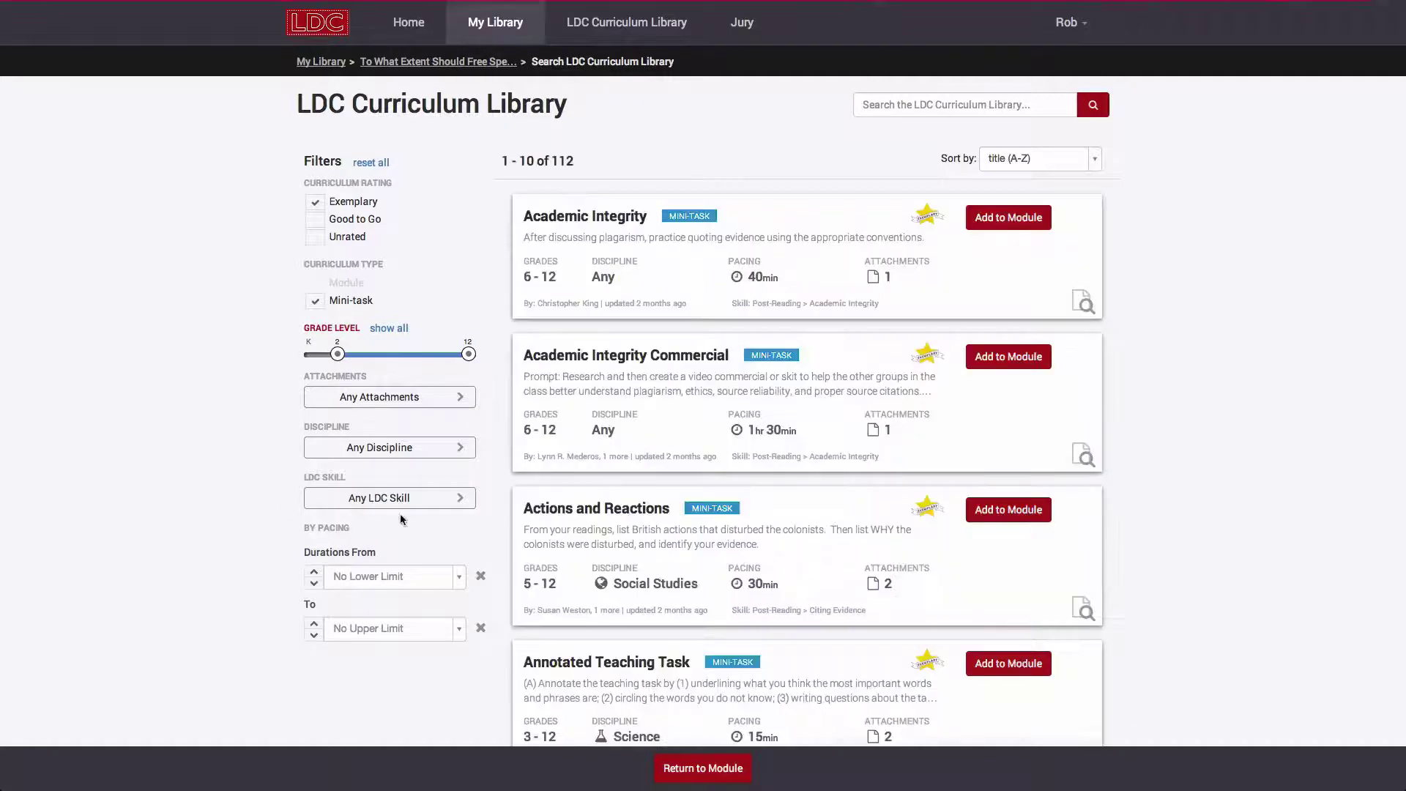
- Search the curriculum library for "cornell", preview the Cornell Notes mini-task, and add it to the module
click(883, 106)
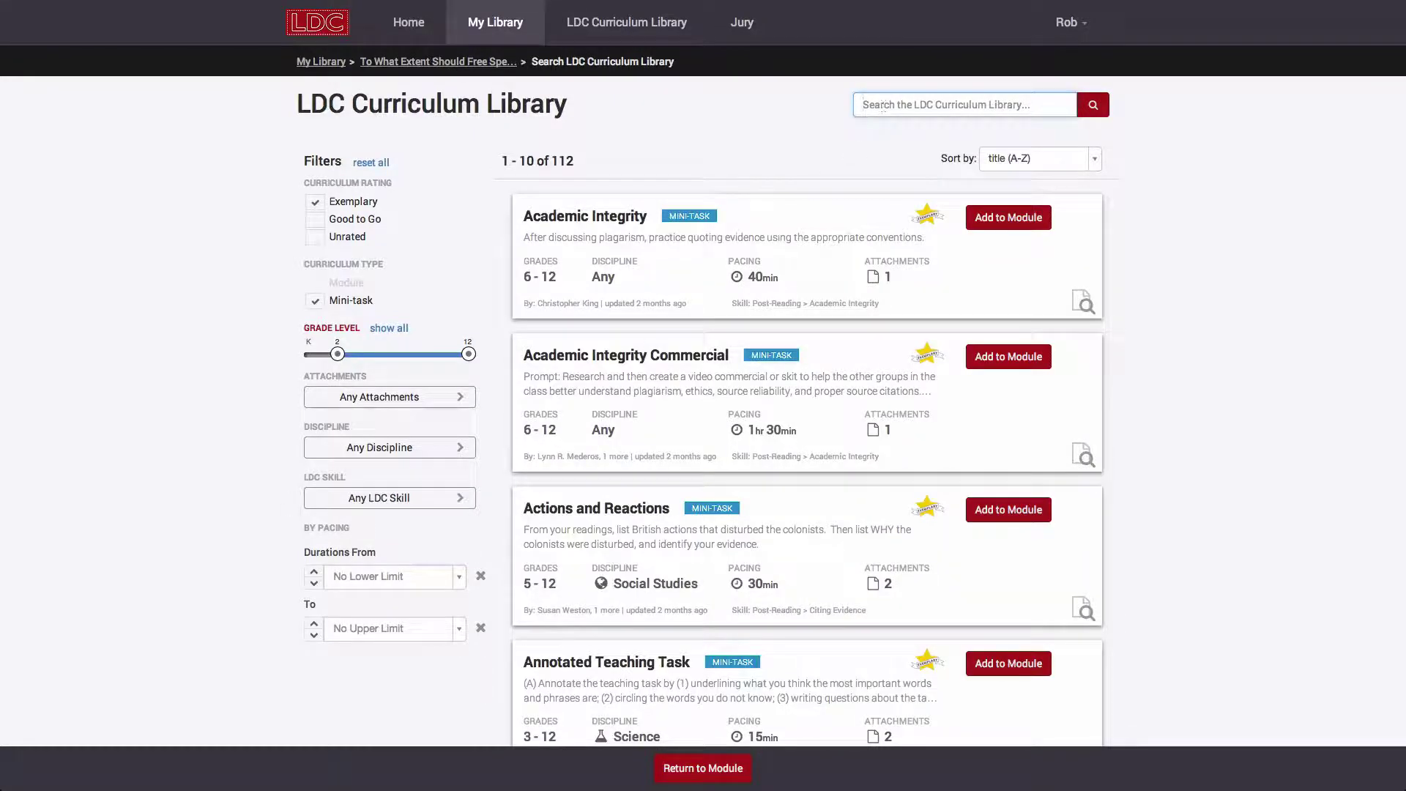
text(cornell)
click(1092, 105)
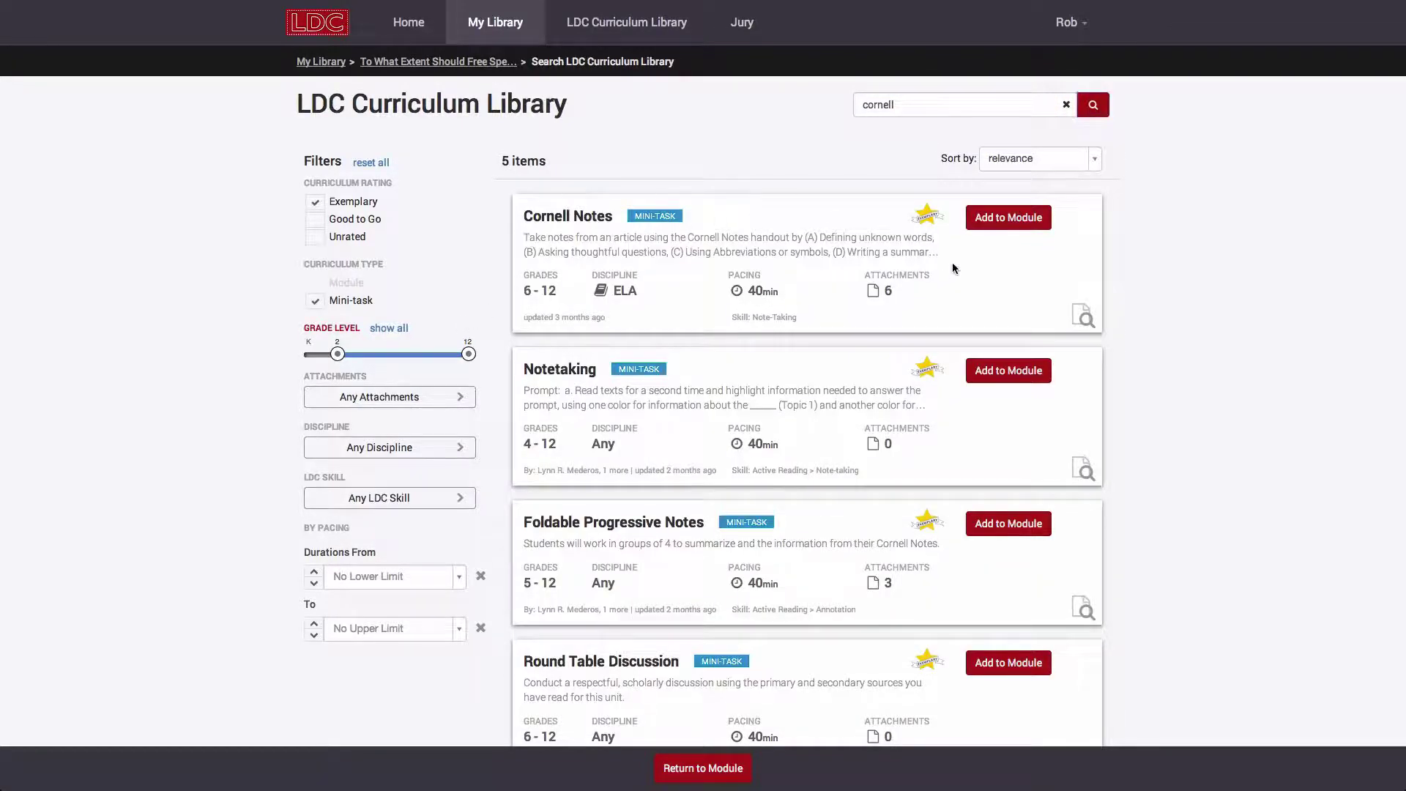
click(1081, 317)
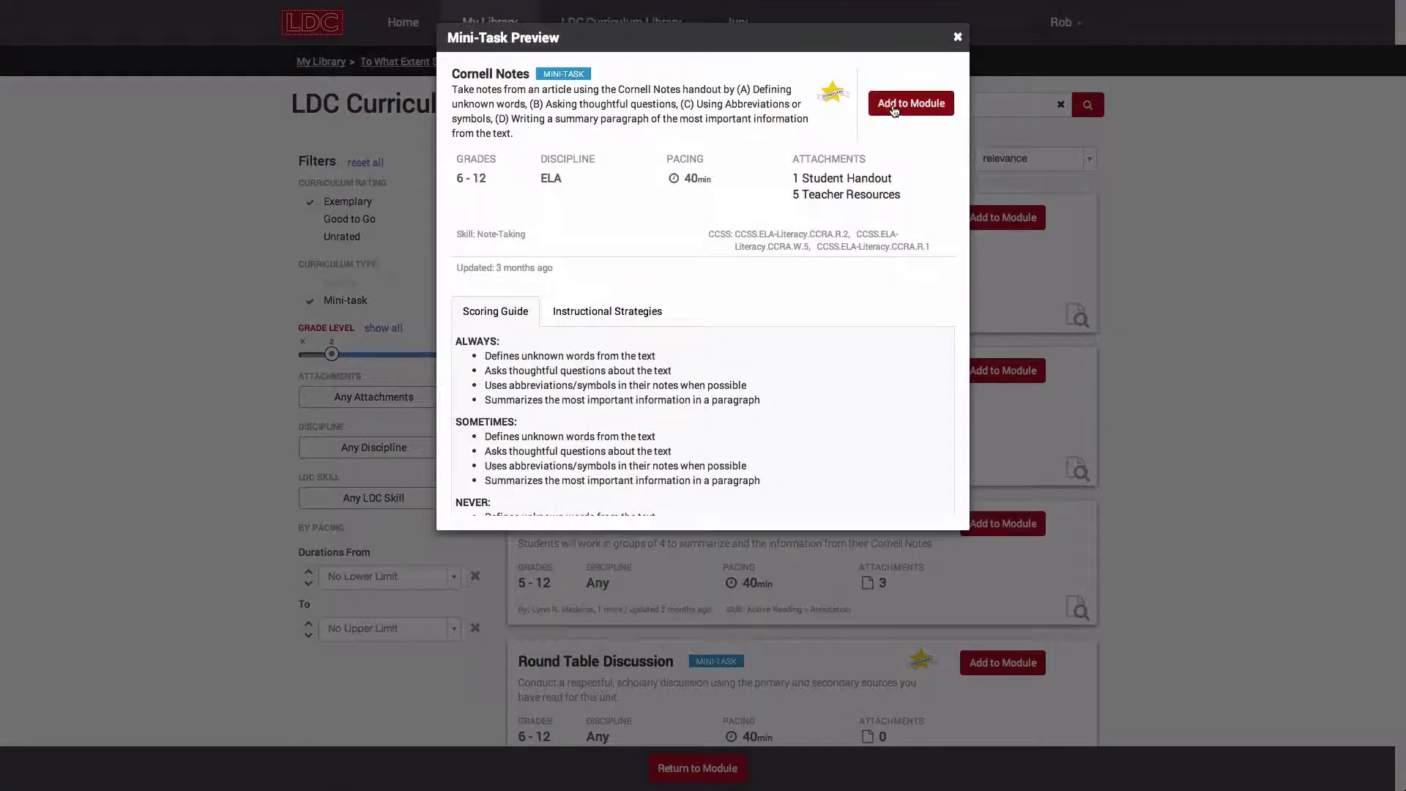
click(892, 105)
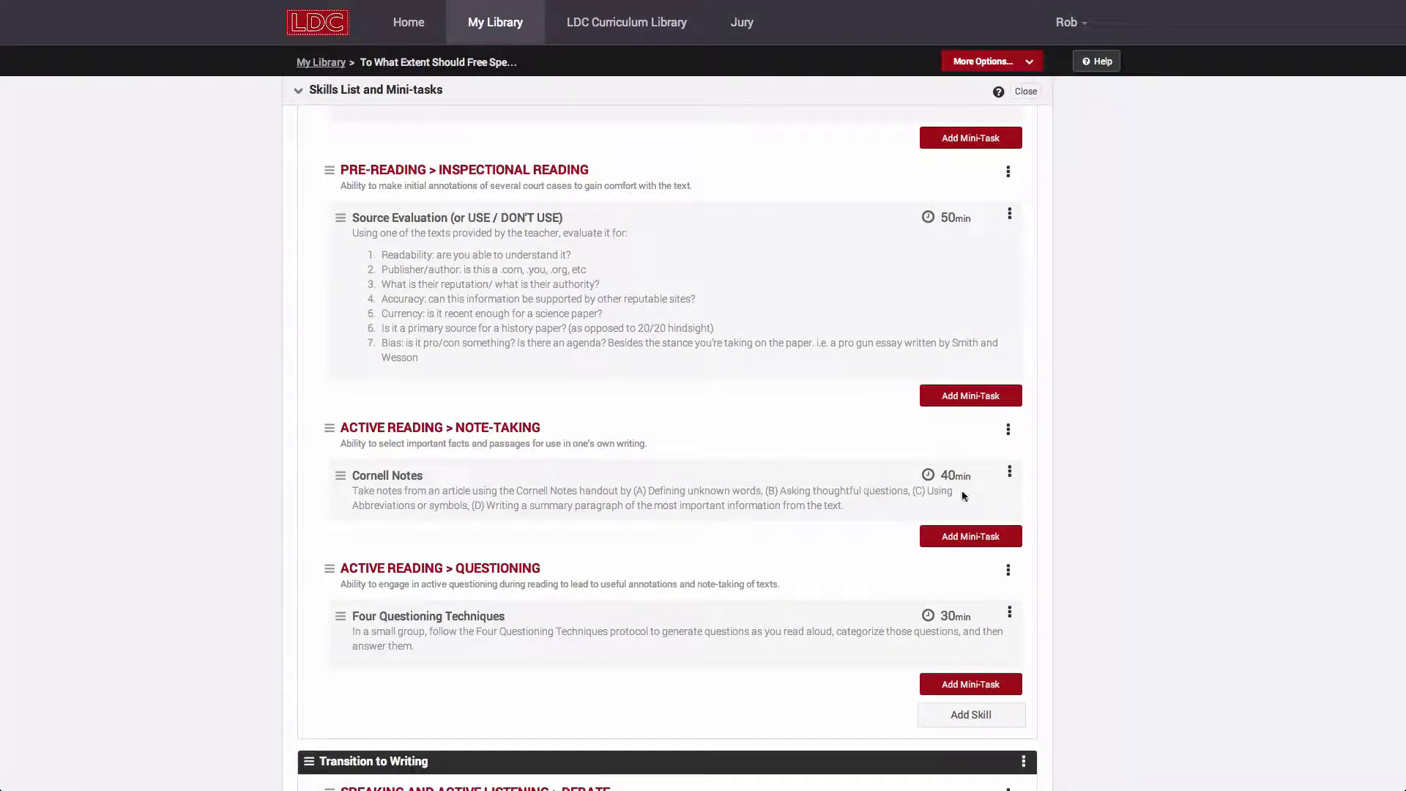
- Open the Cornell Notes mini-task for editing, append ".." to the end of its prompt, and save the prompt
click(1007, 476)
click(972, 493)
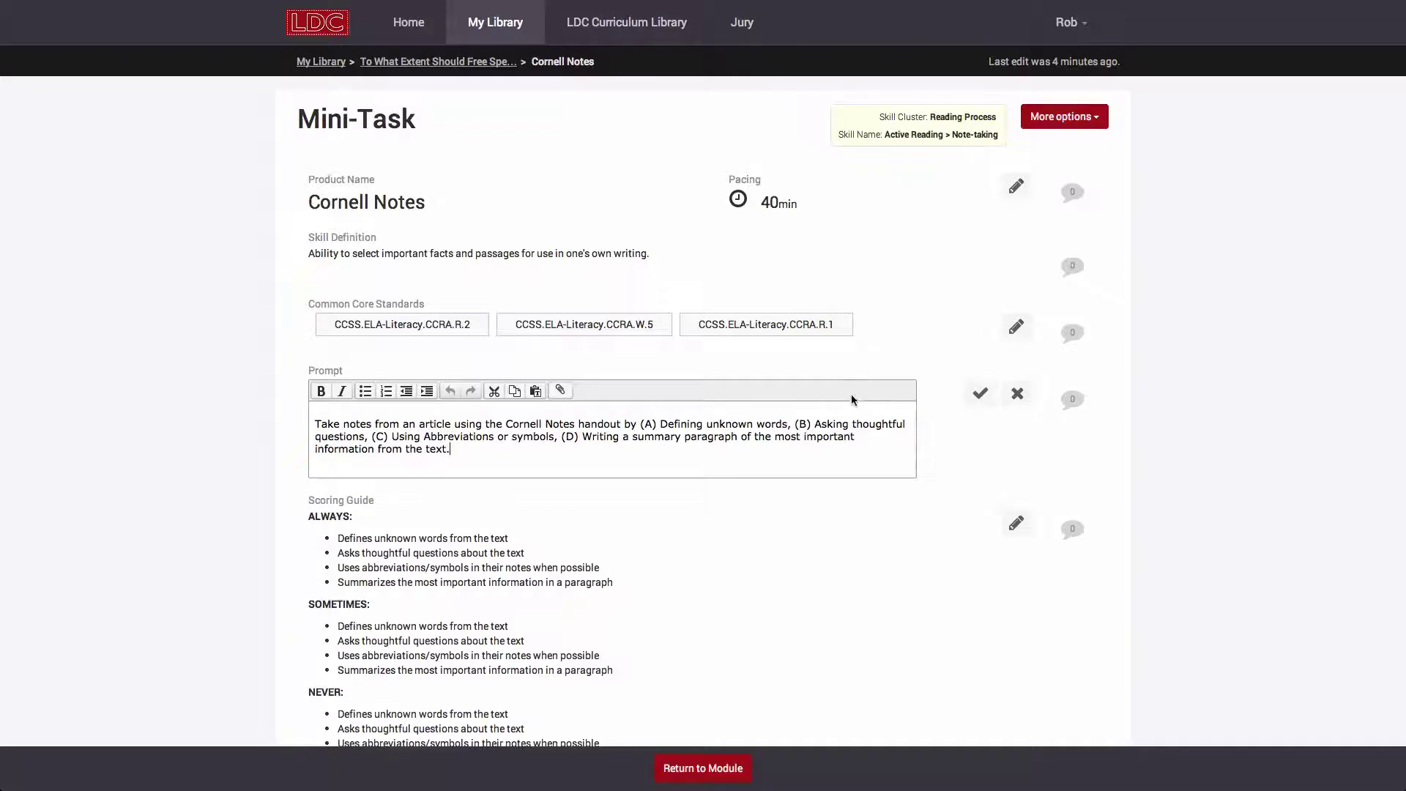
text(..)
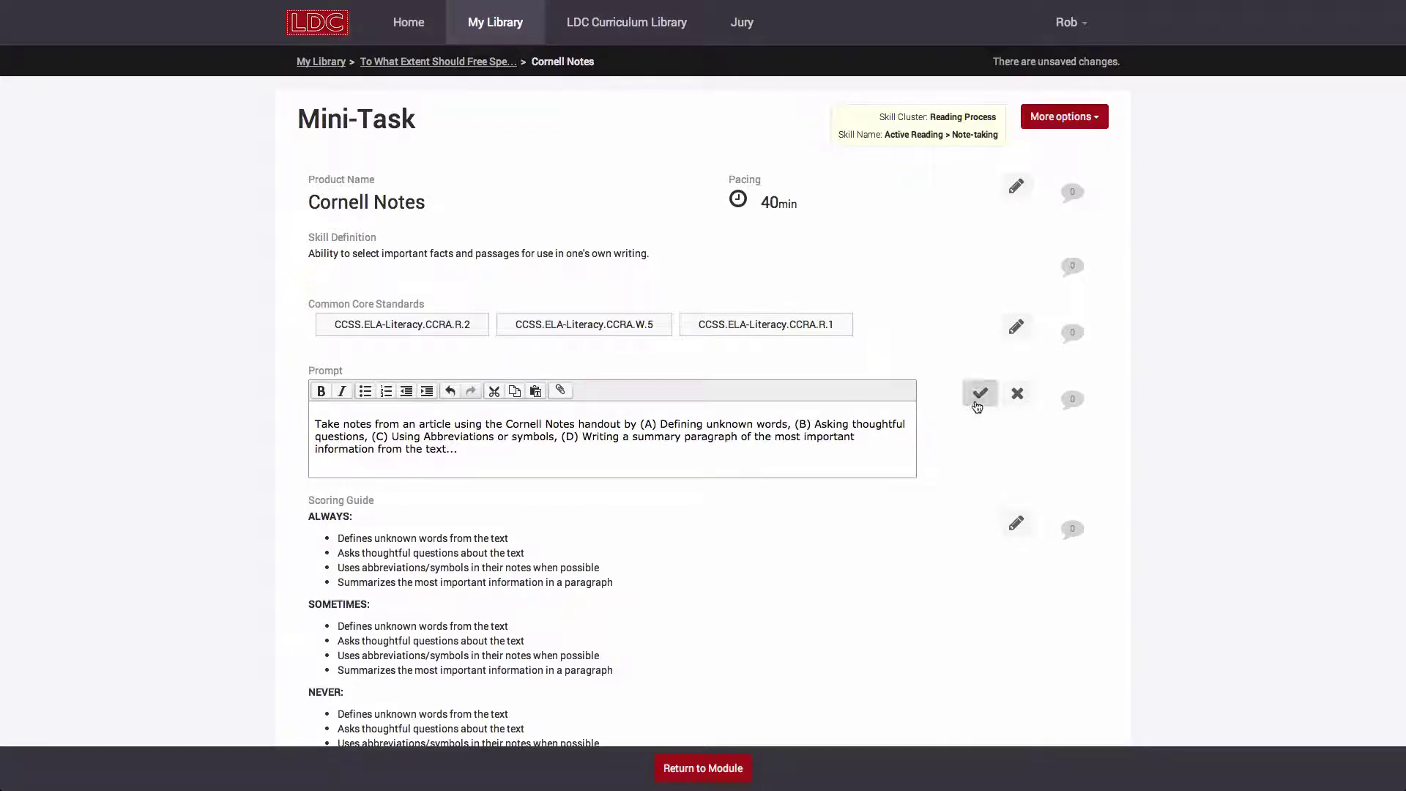
click(980, 394)
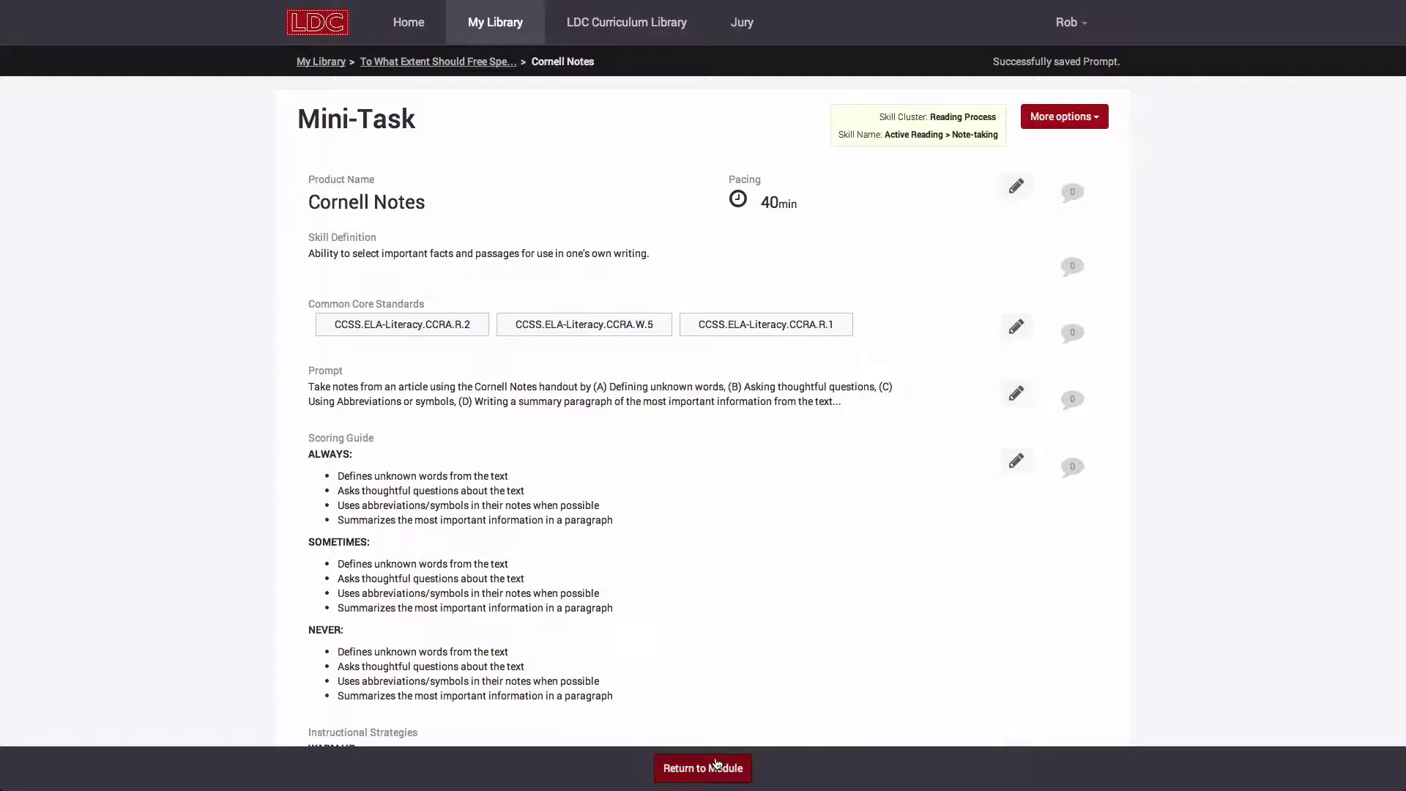
- Return to the module, create a new mini-task named "Product Name" for the Debate skill, and add it to the module
click(716, 764)
scroll(167, 696, down, 4)
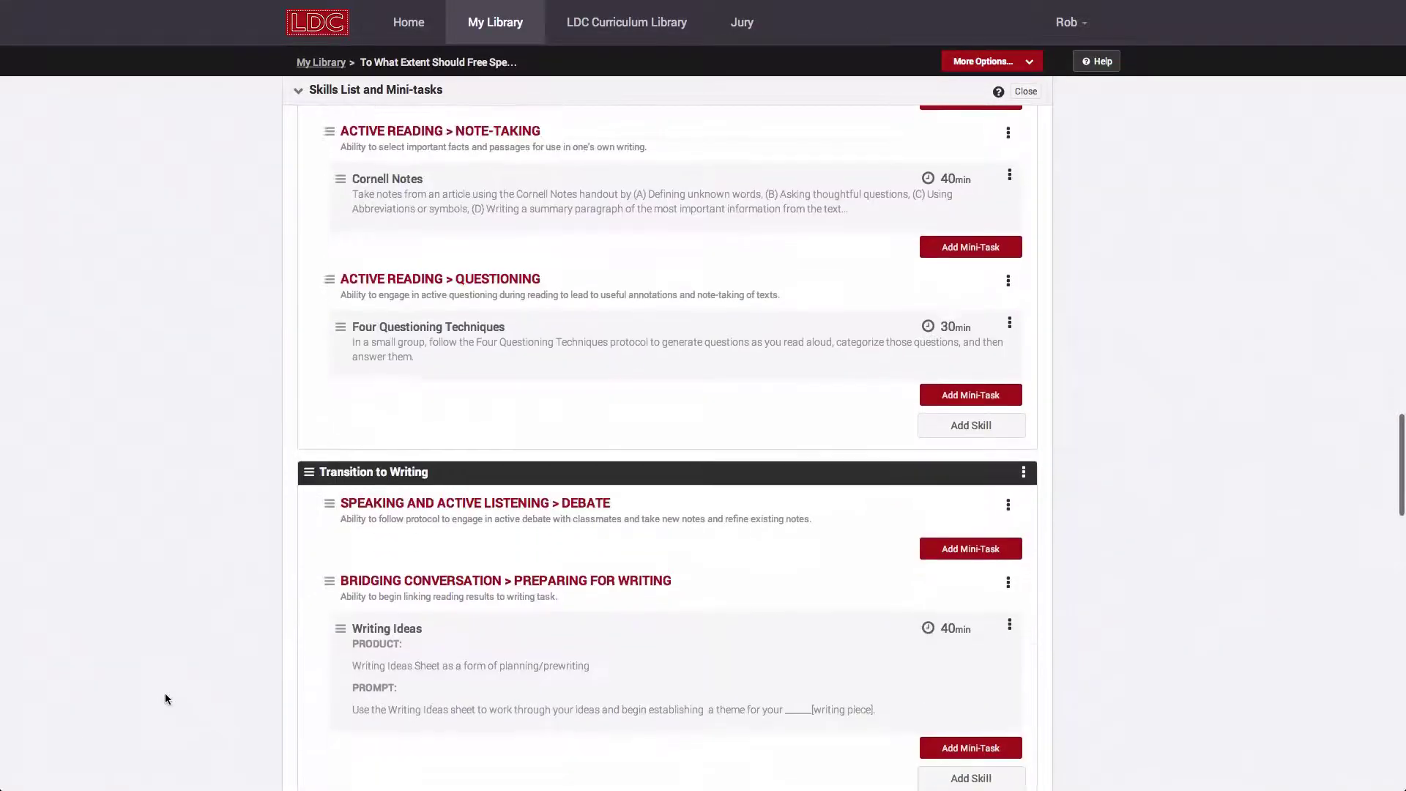
scroll(166, 698, down, 3)
click(962, 350)
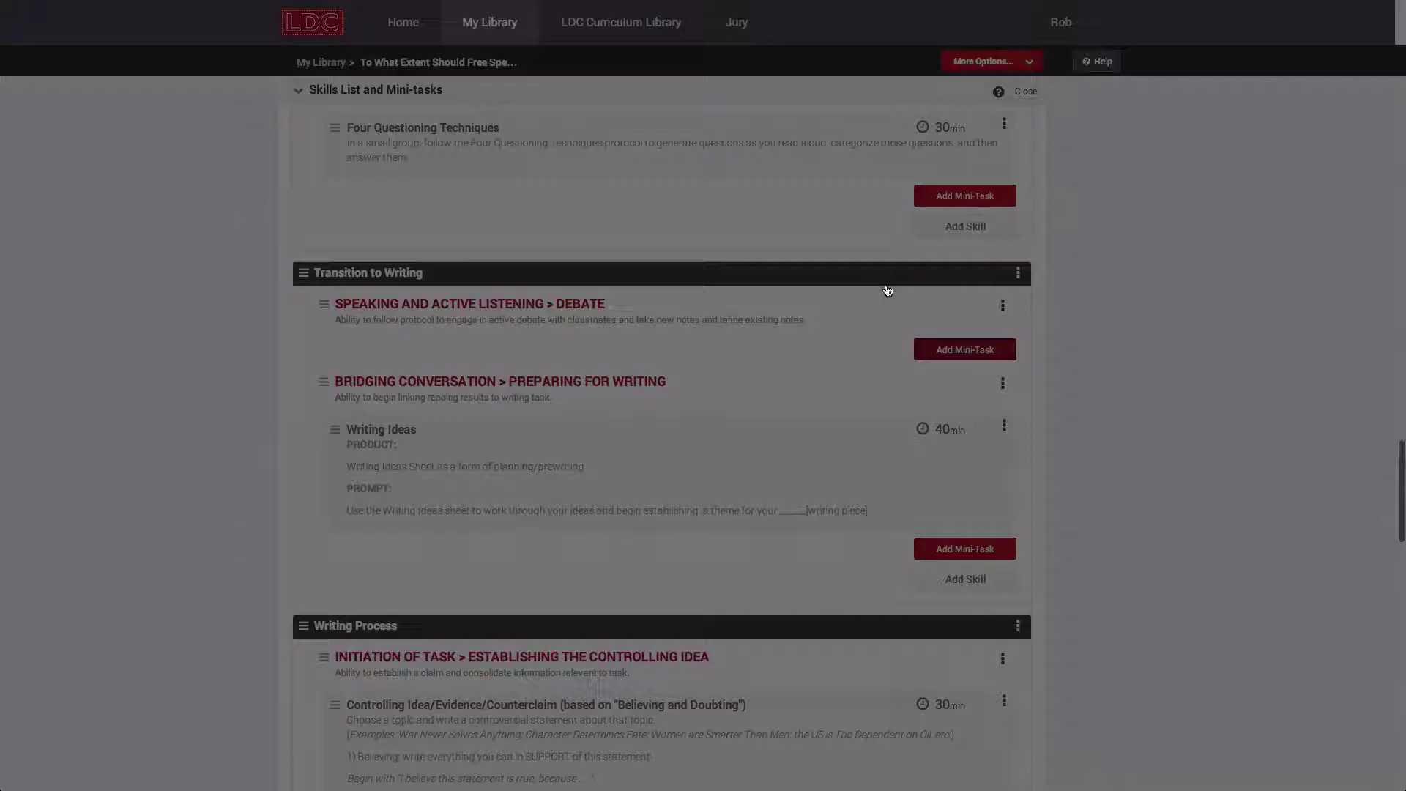
click(907, 178)
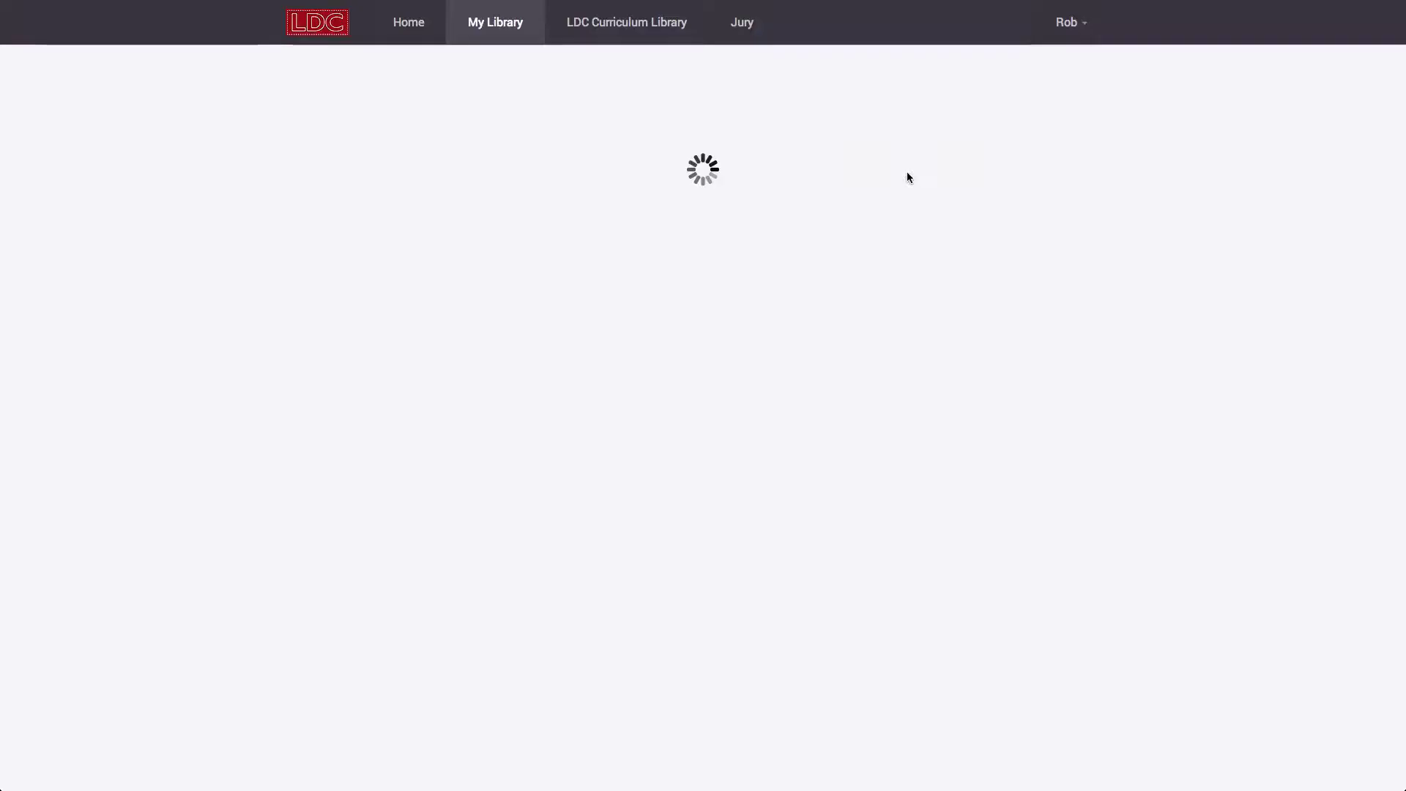
click(528, 217)
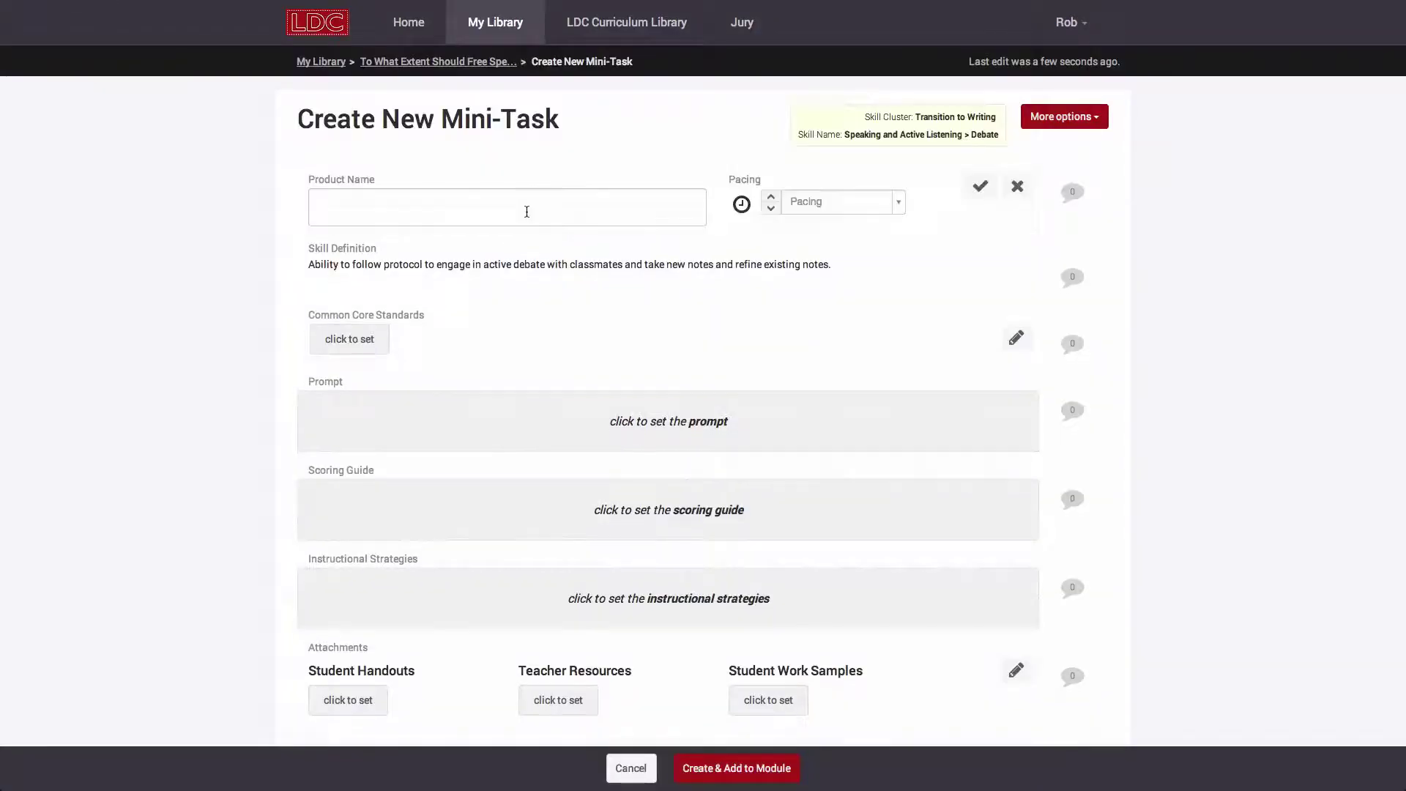
text(Product Name)
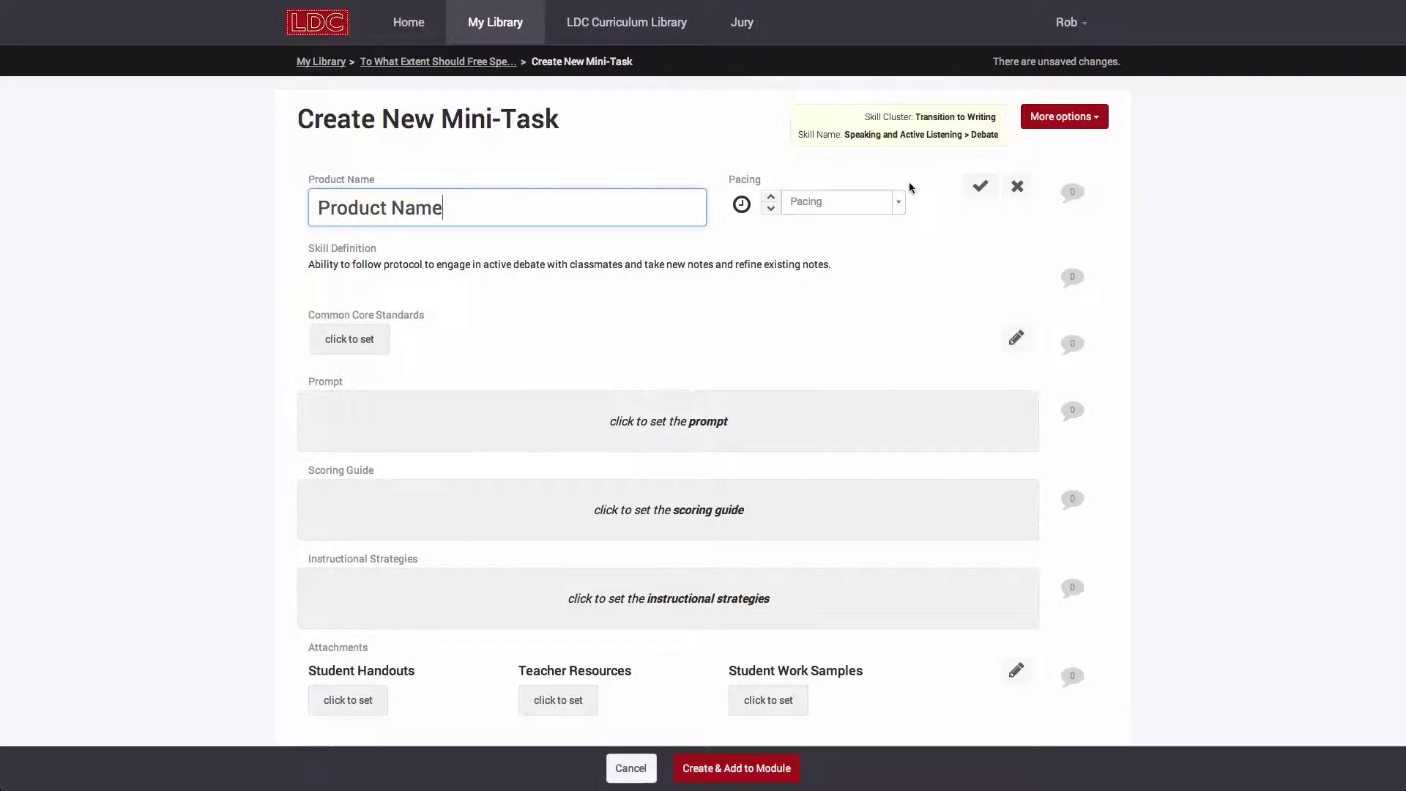
click(980, 186)
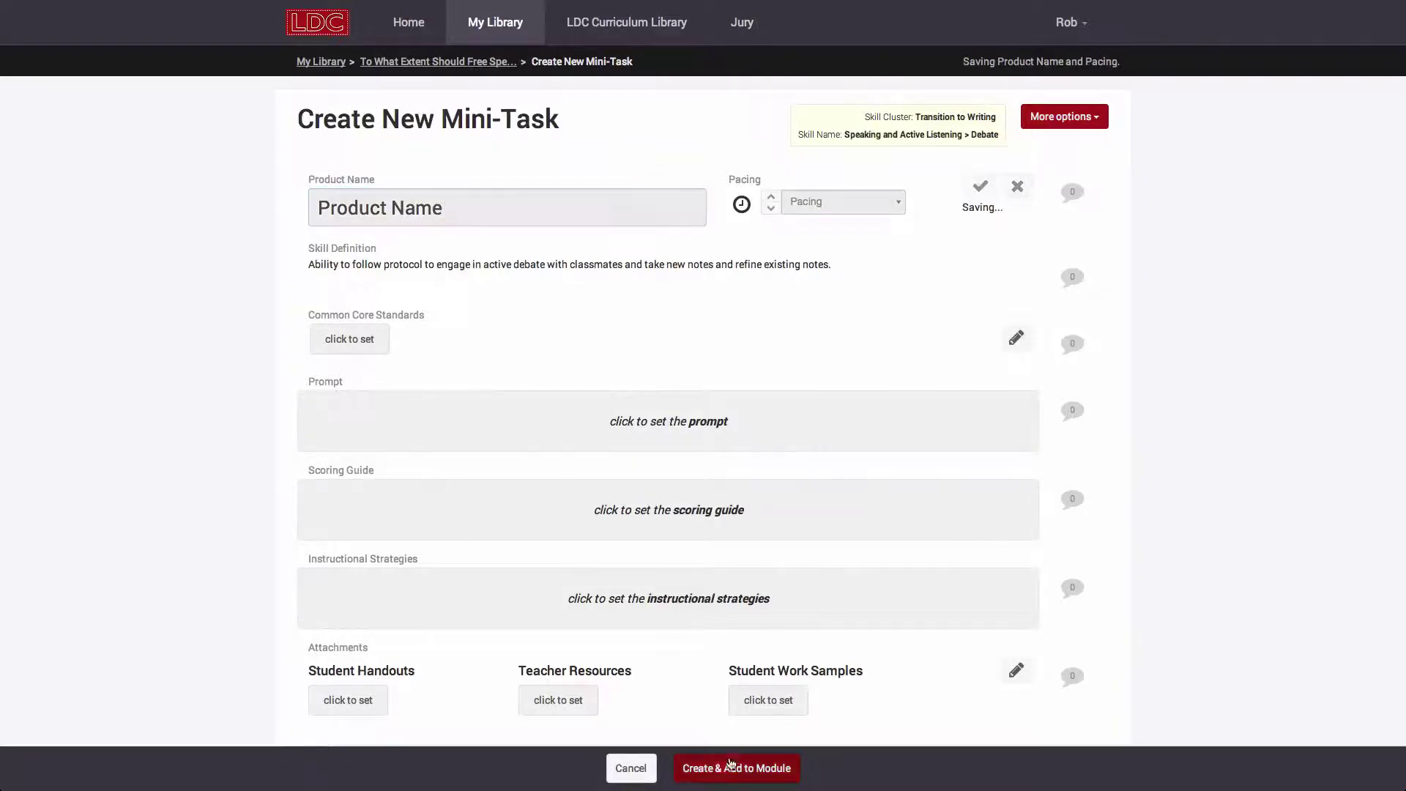
click(710, 769)
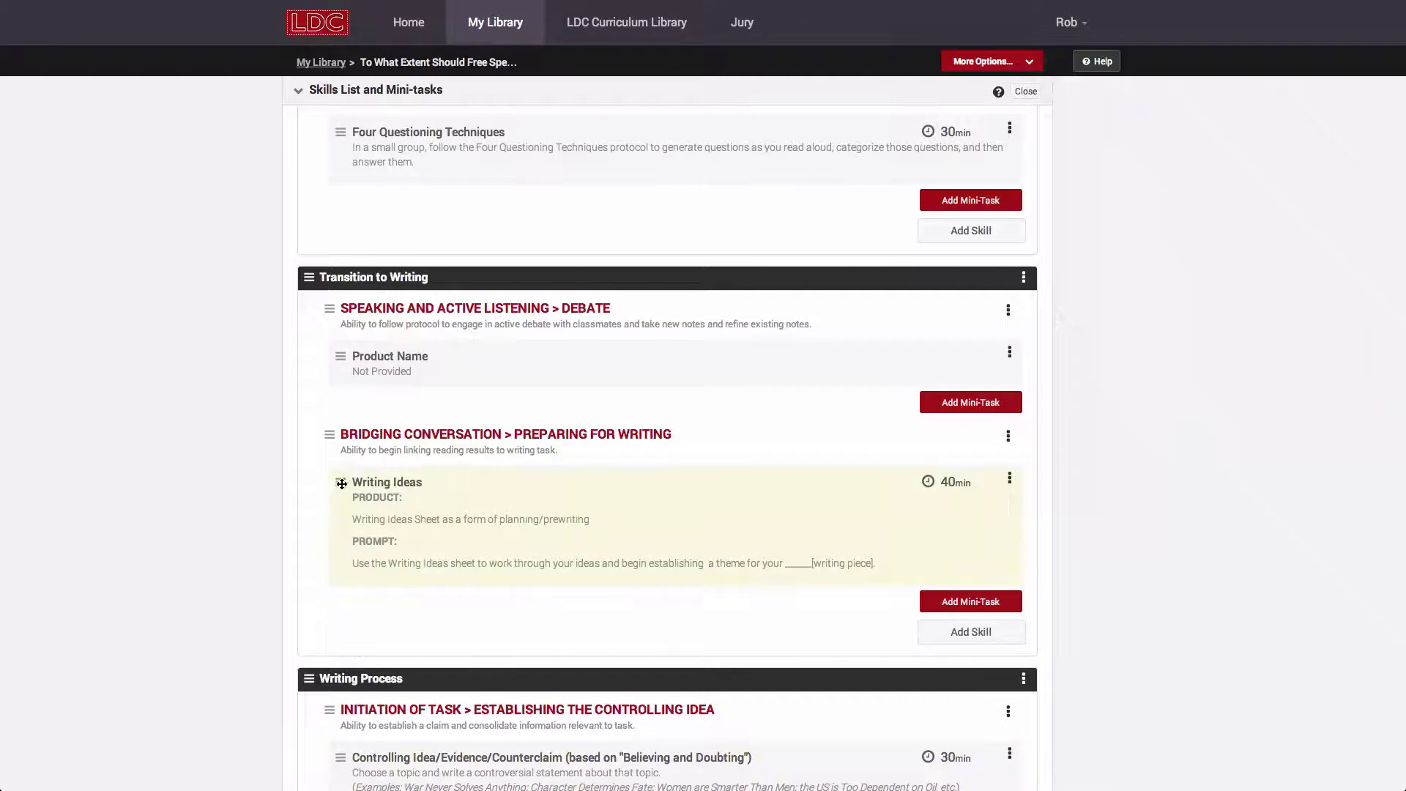
- Move Writing Ideas under the Debate skill, Product Name under Questioning above Four Questioning Techniques, and the Preparing for Writing skill above Debate
drag(342, 484, 334, 374)
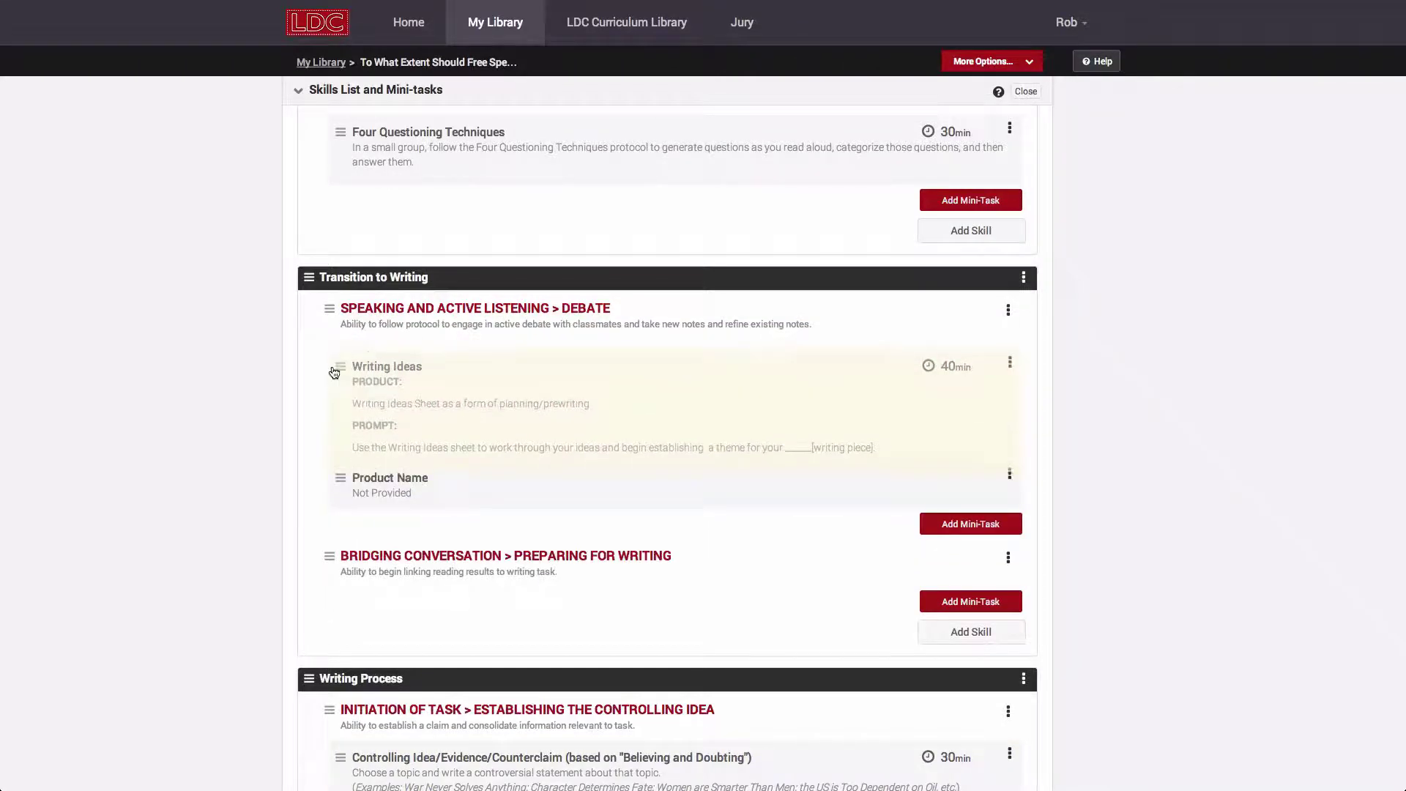
drag(340, 477, 306, 184)
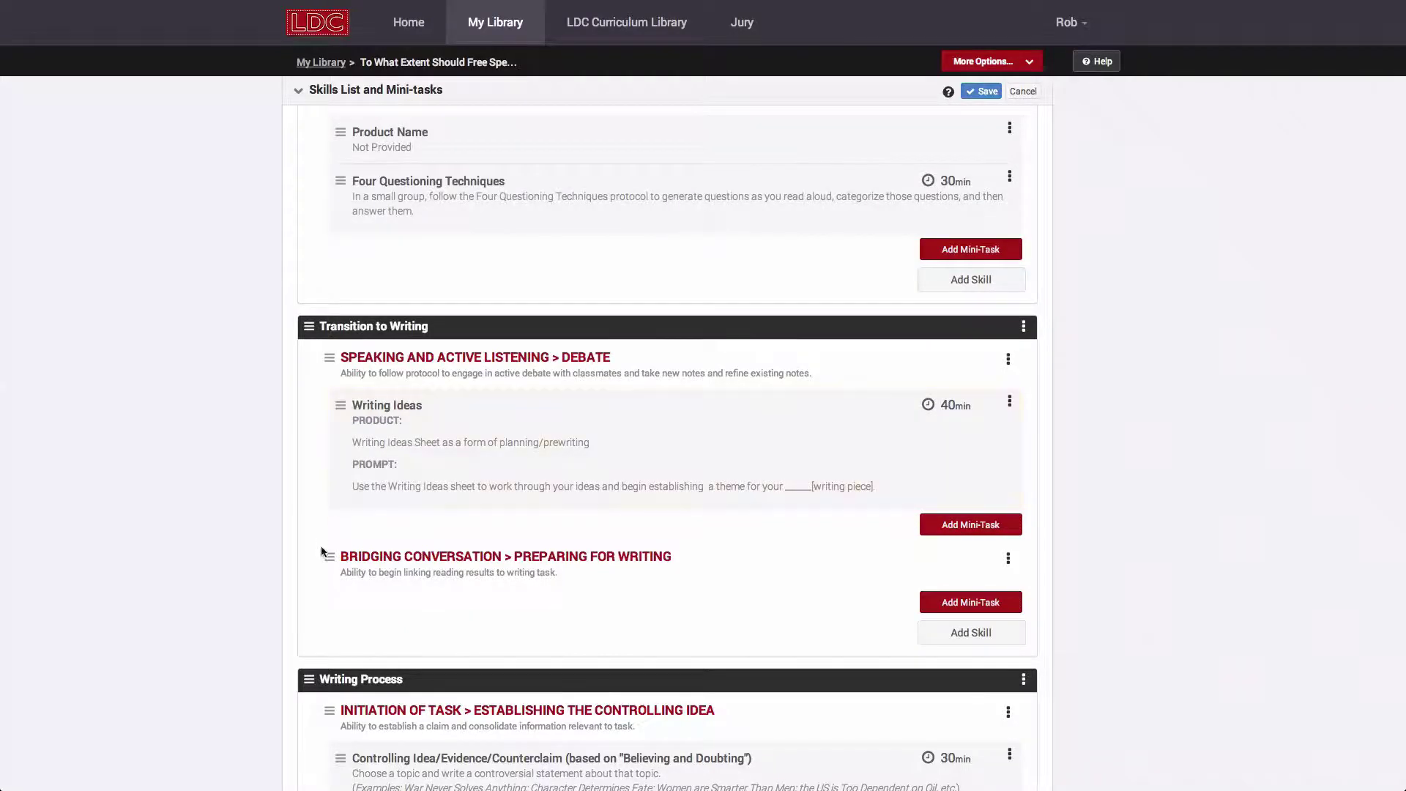
drag(330, 561, 317, 389)
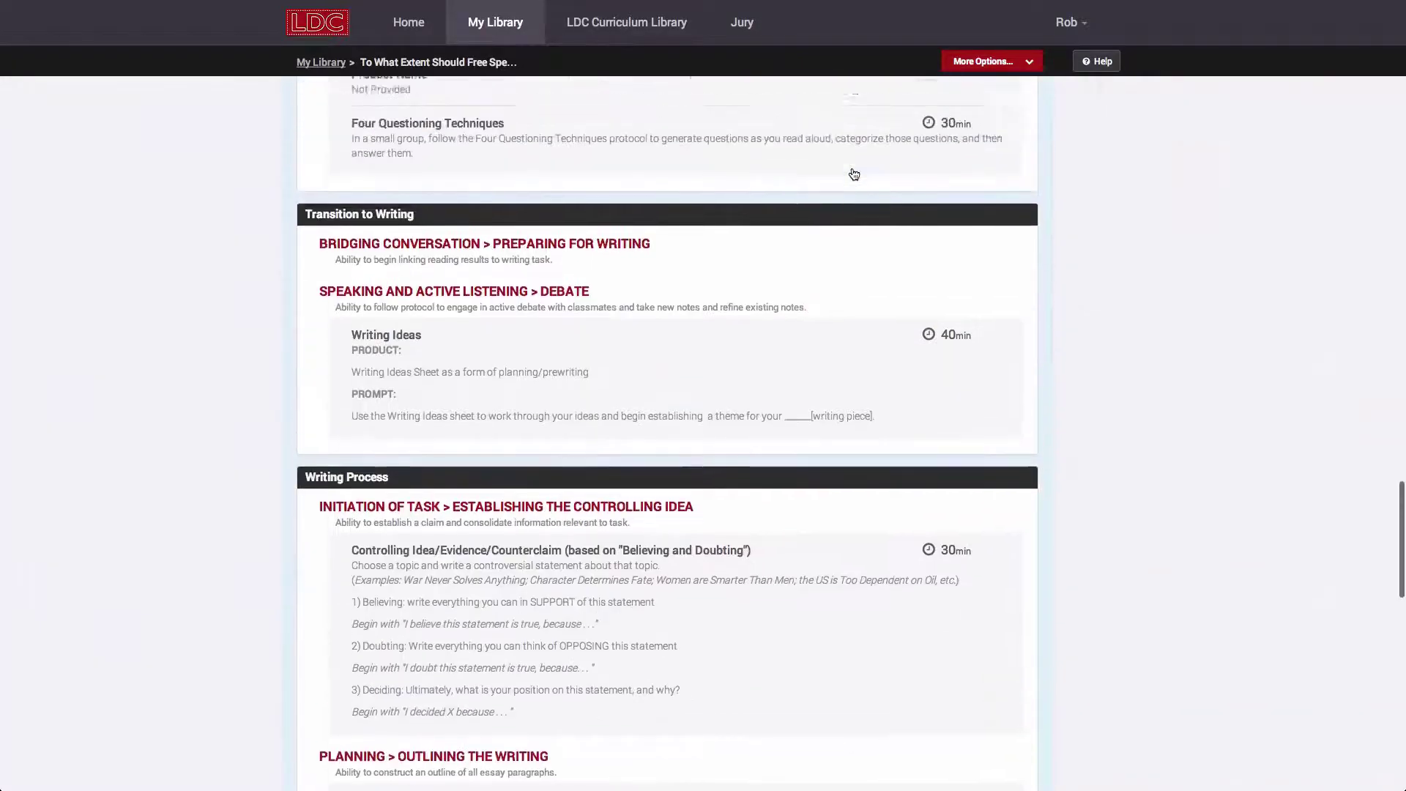
- Display only the skills in Sections 2 & 3, and bring the mini-task instruction back while the list is open for editing
scroll(854, 174, up, 20)
scroll(854, 173, up, 2)
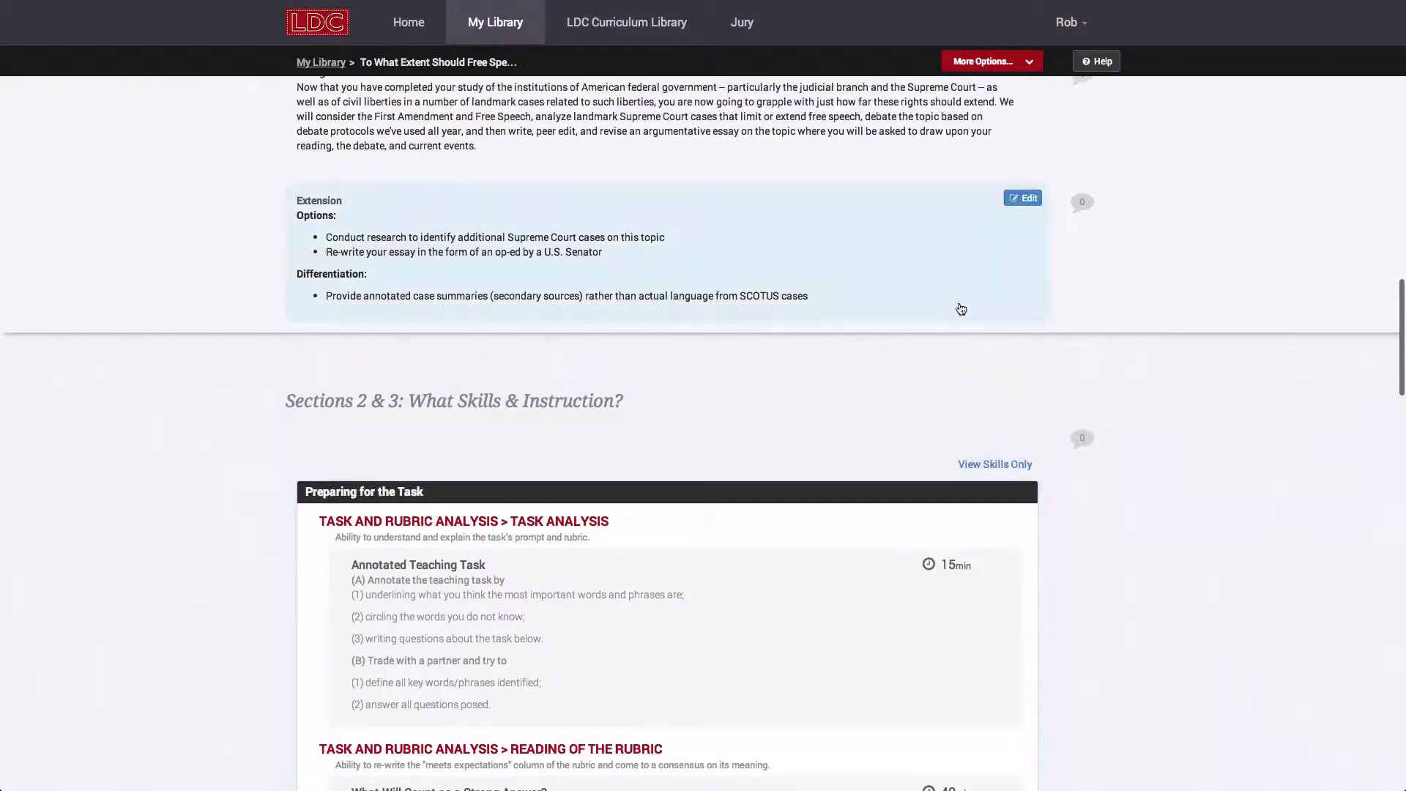
click(997, 464)
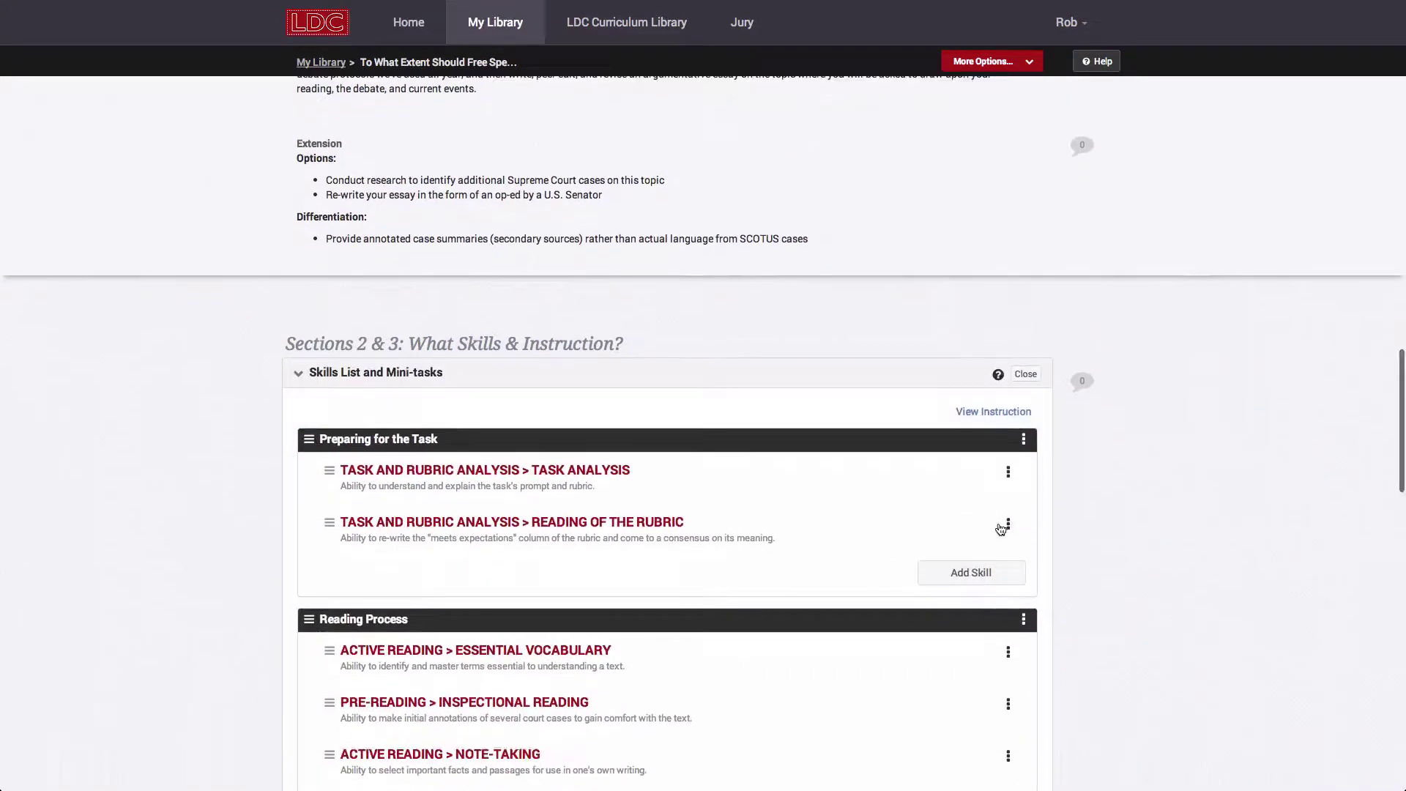
click(1007, 525)
click(1007, 472)
click(992, 413)
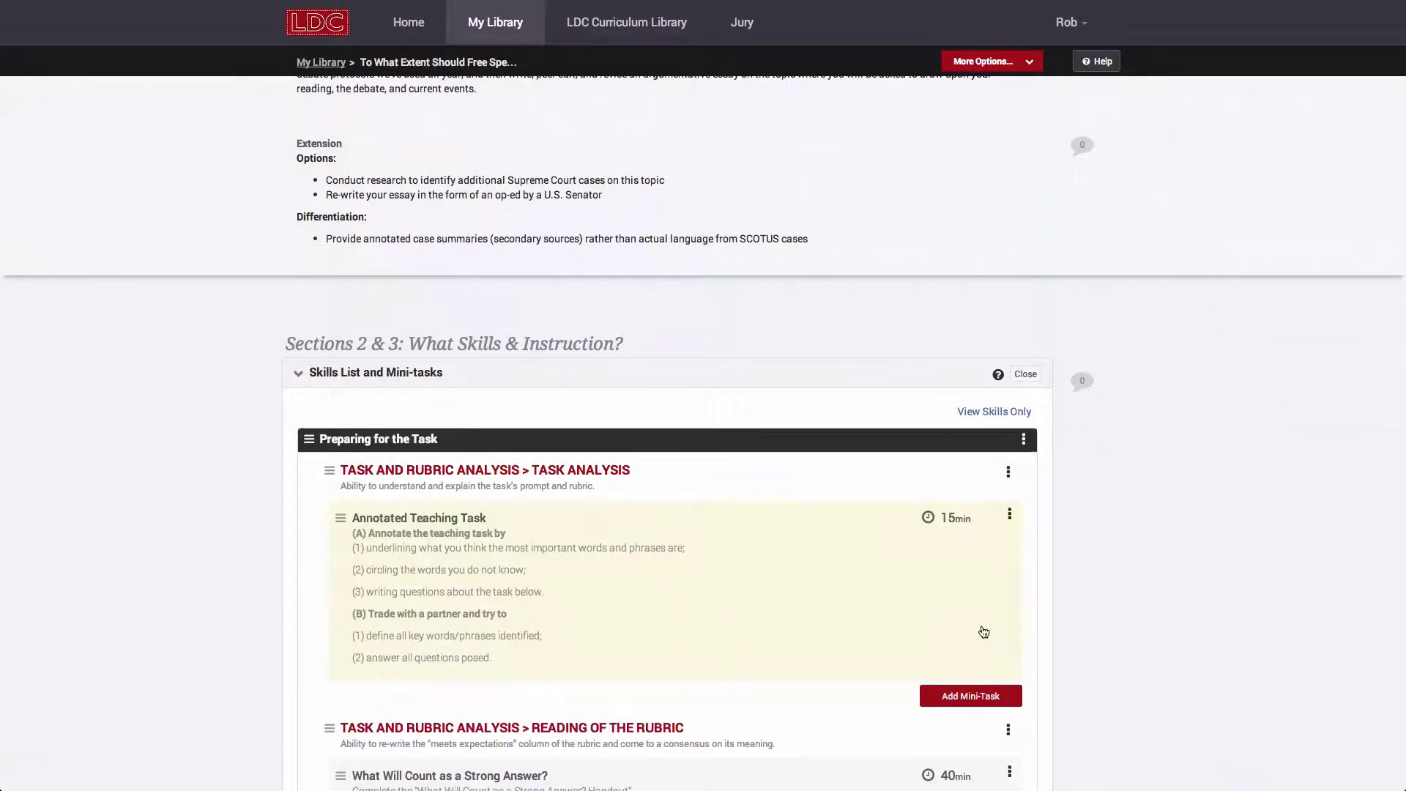
- Preview the Frayer Model Vocabulary mini-task under Essential Vocabulary and go to its full mini-task page
scroll(983, 631, down, 3)
scroll(981, 630, down, 3)
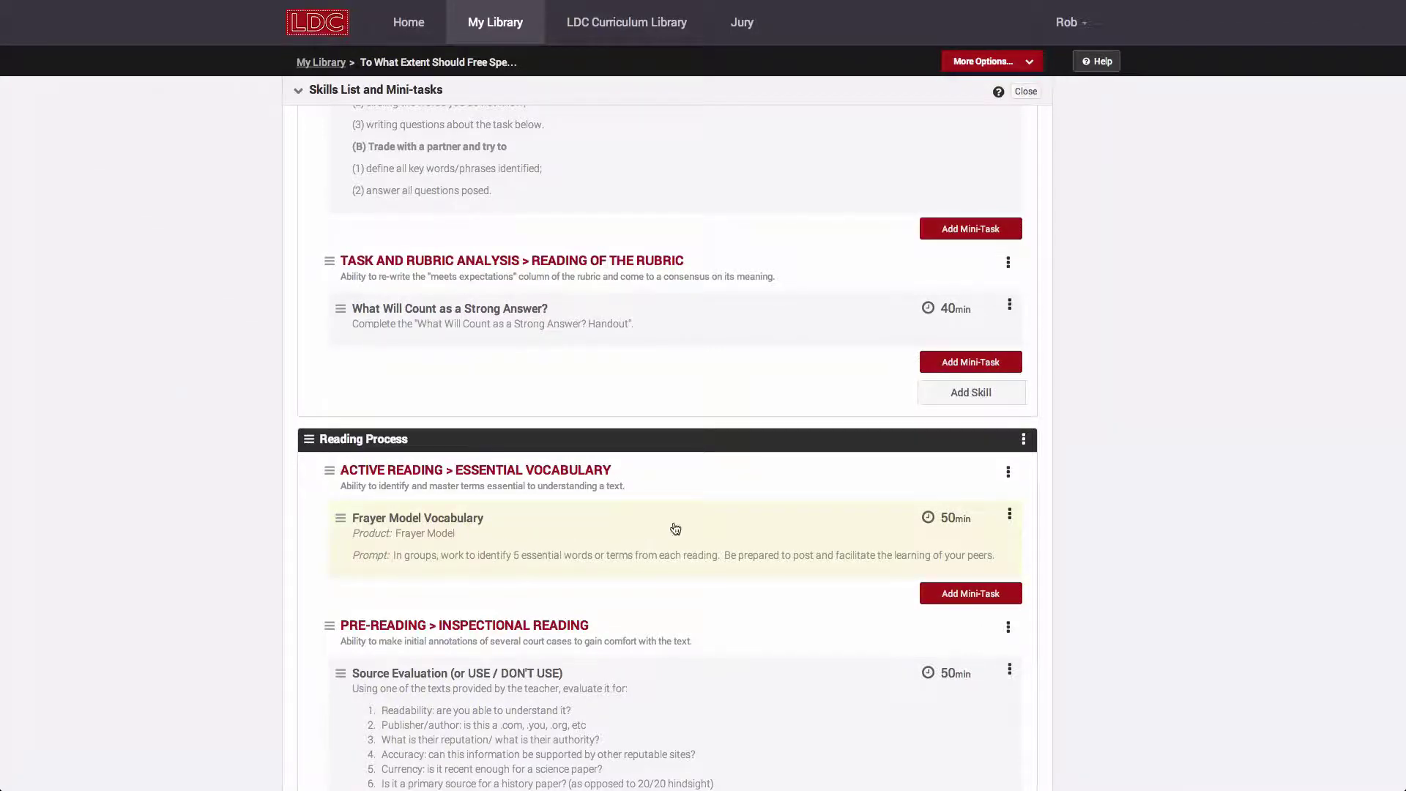
click(1009, 517)
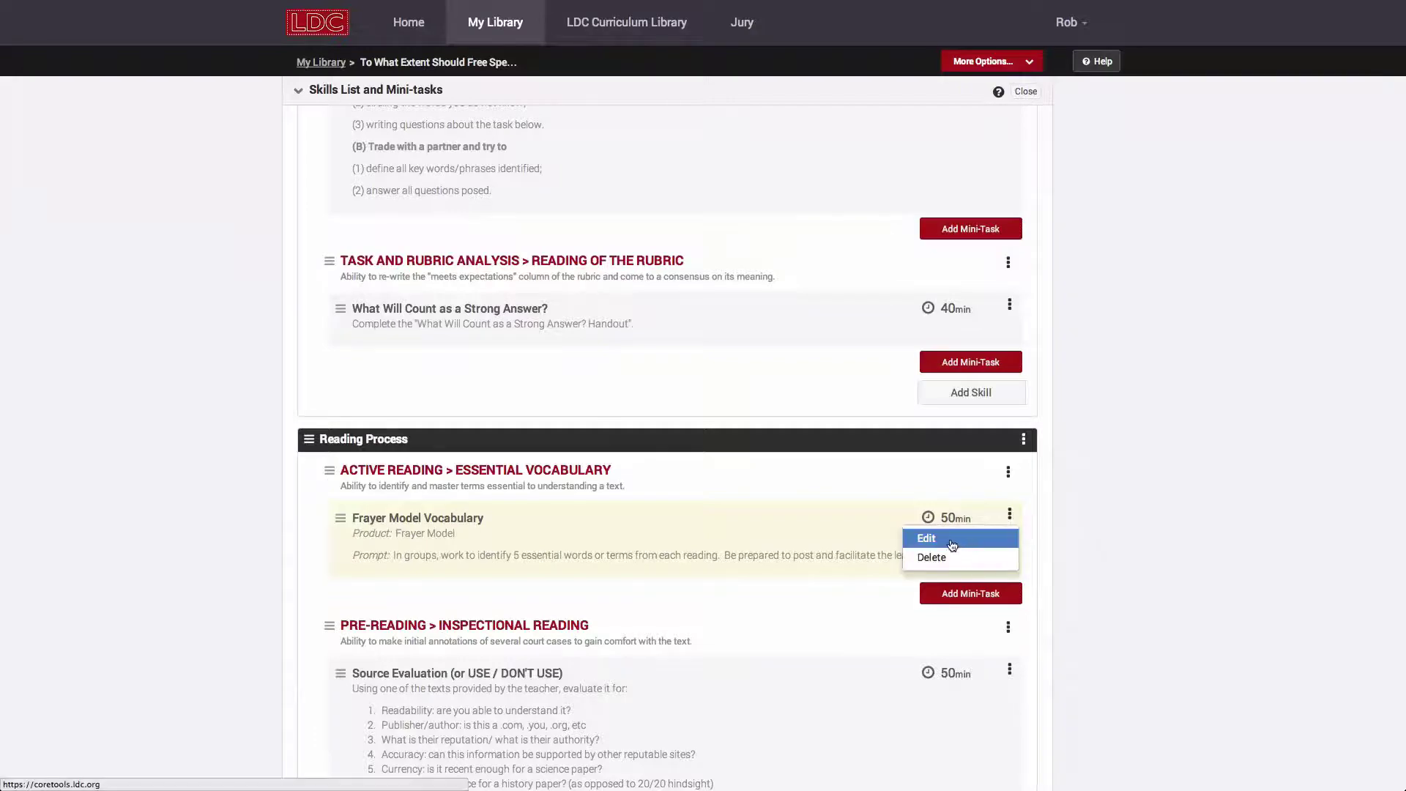
click(753, 533)
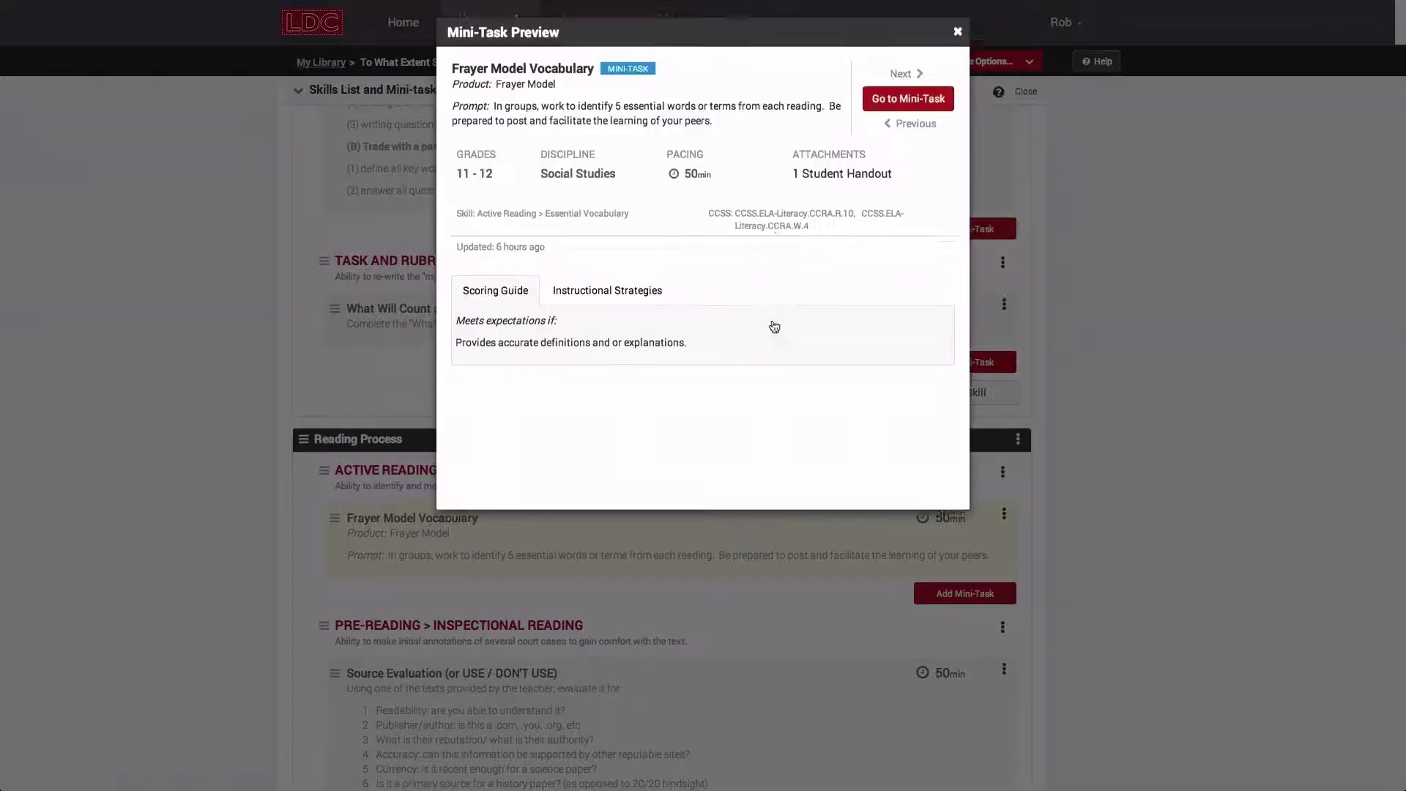
click(907, 104)
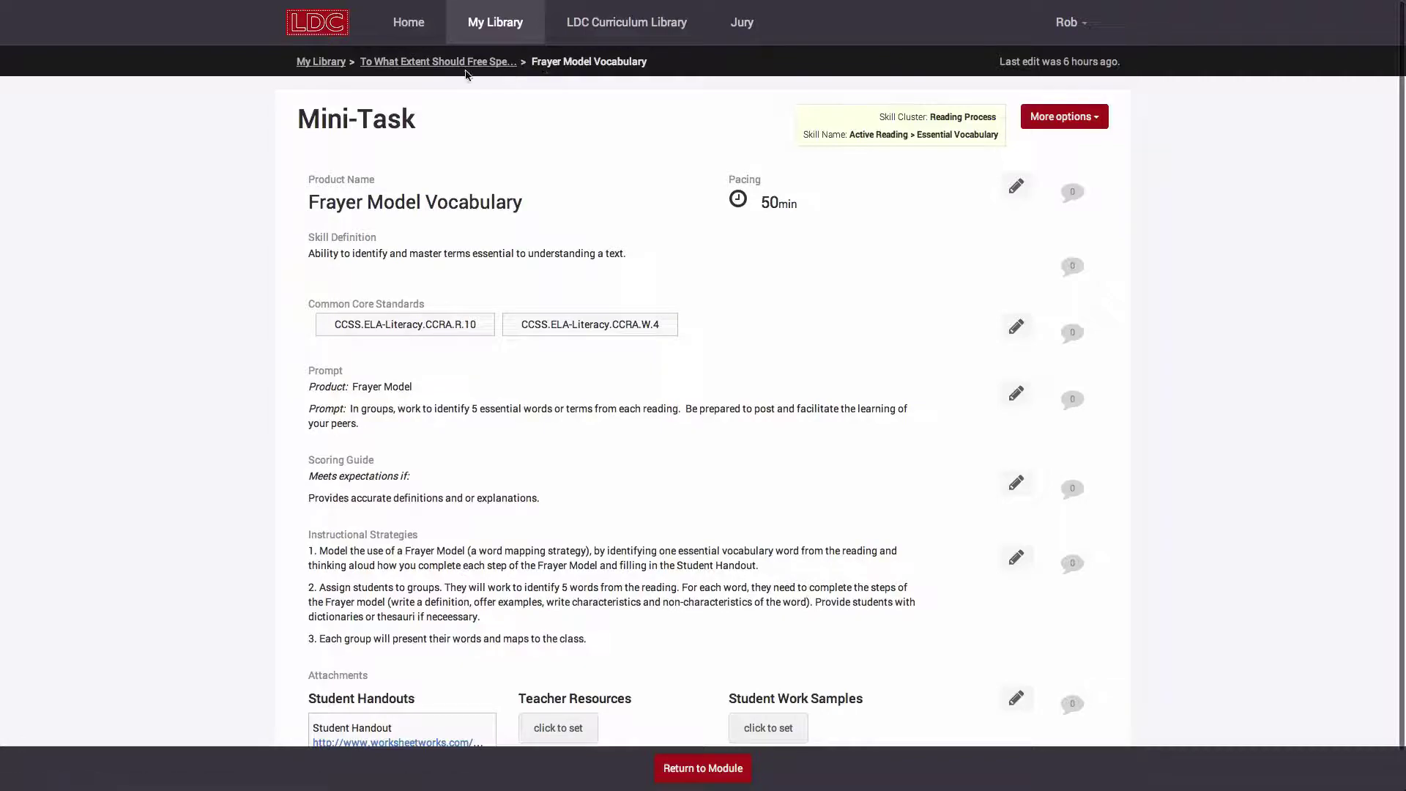
- Make a standalone copy of the Frayer Model Vocabulary mini-task and confirm it
click(1063, 116)
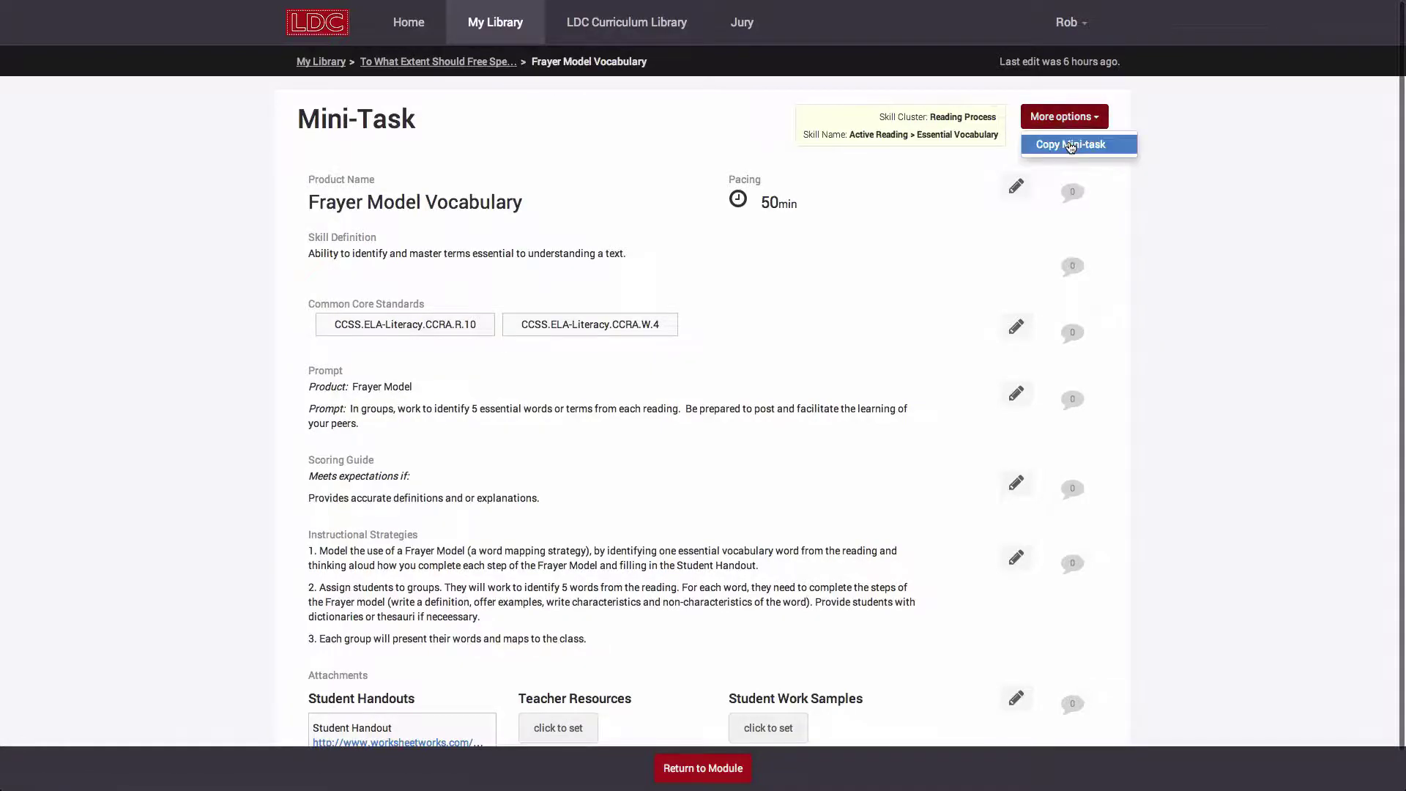
click(1069, 146)
click(729, 172)
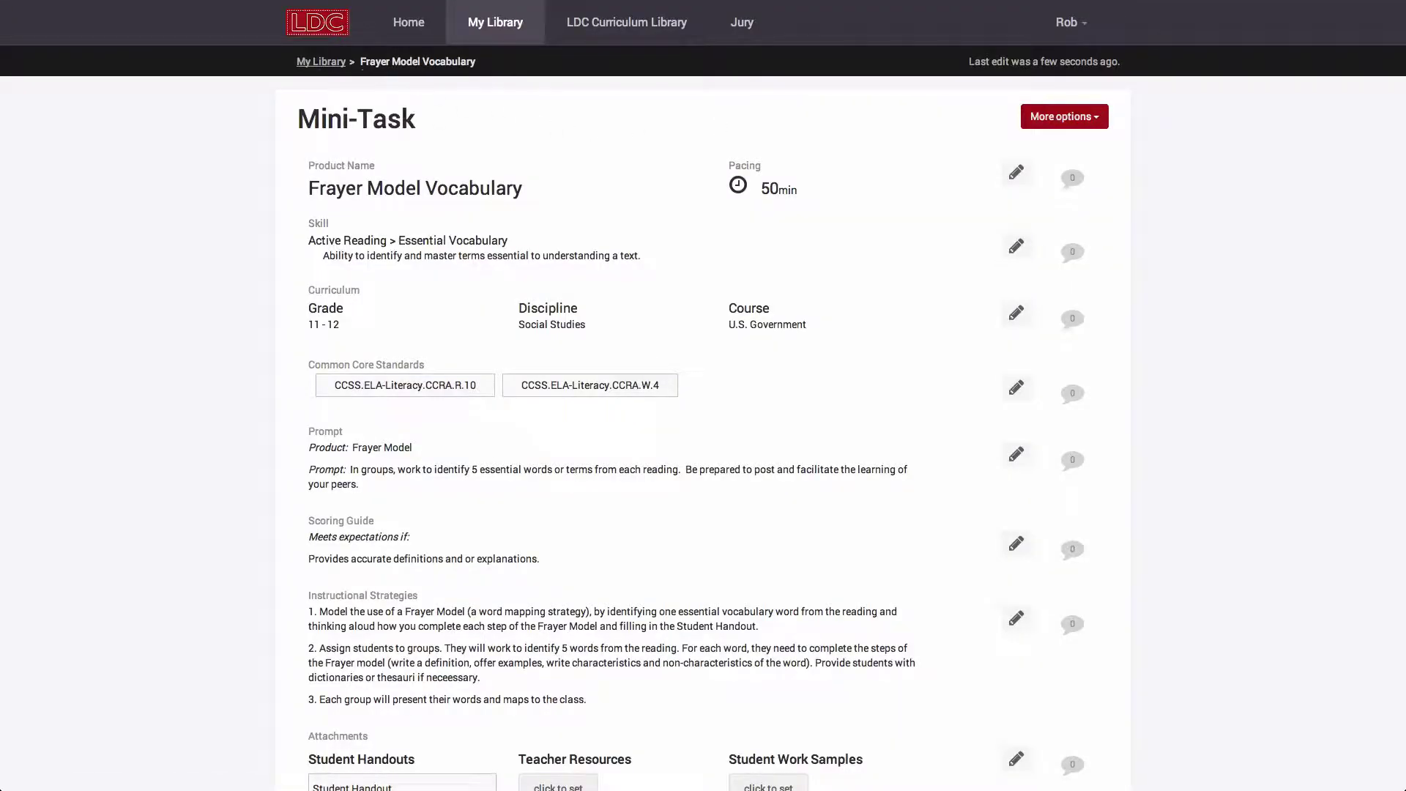
- Return through My Library to the free speech module and examine the options for attaching a student handout to its Instructional Resources
click(495, 22)
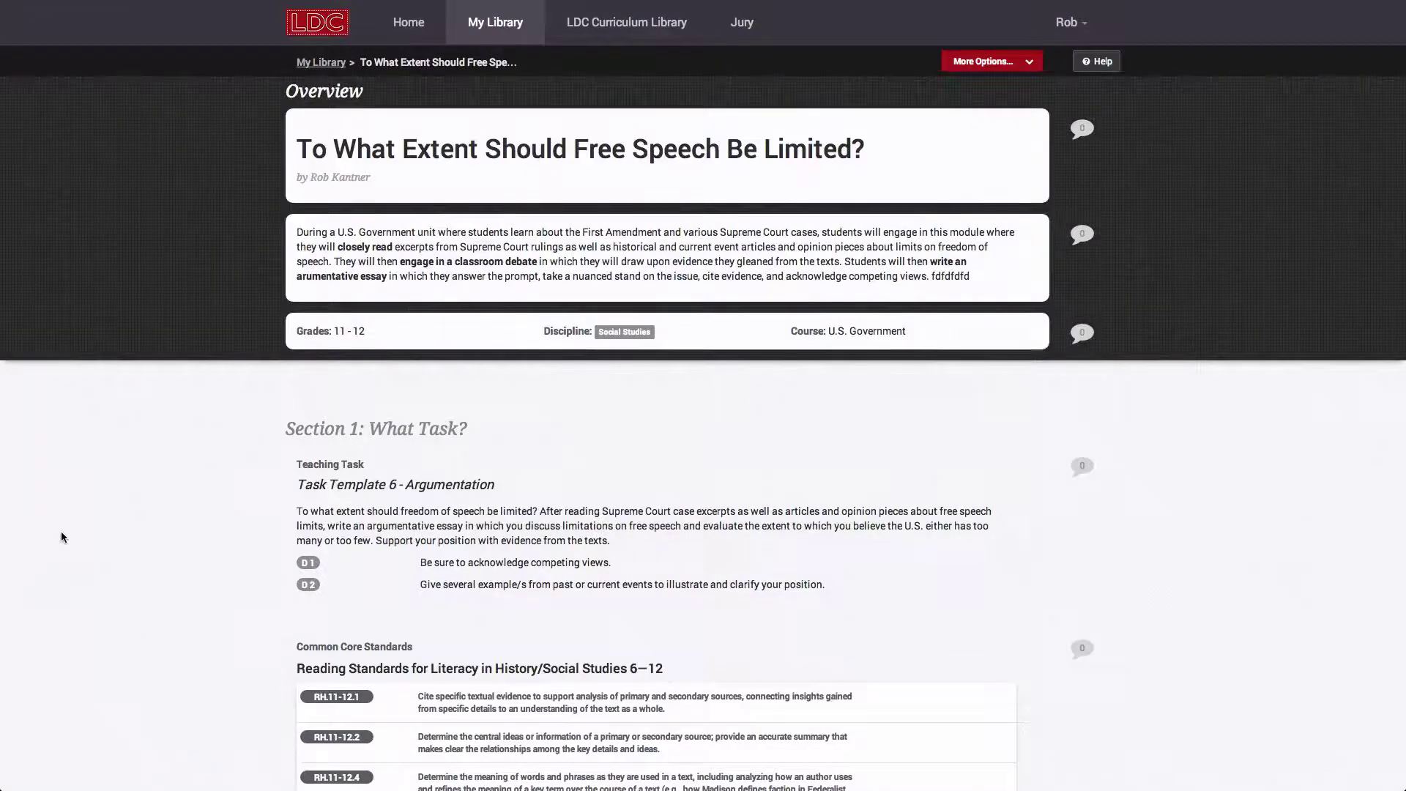
scroll(62, 536, down, 20)
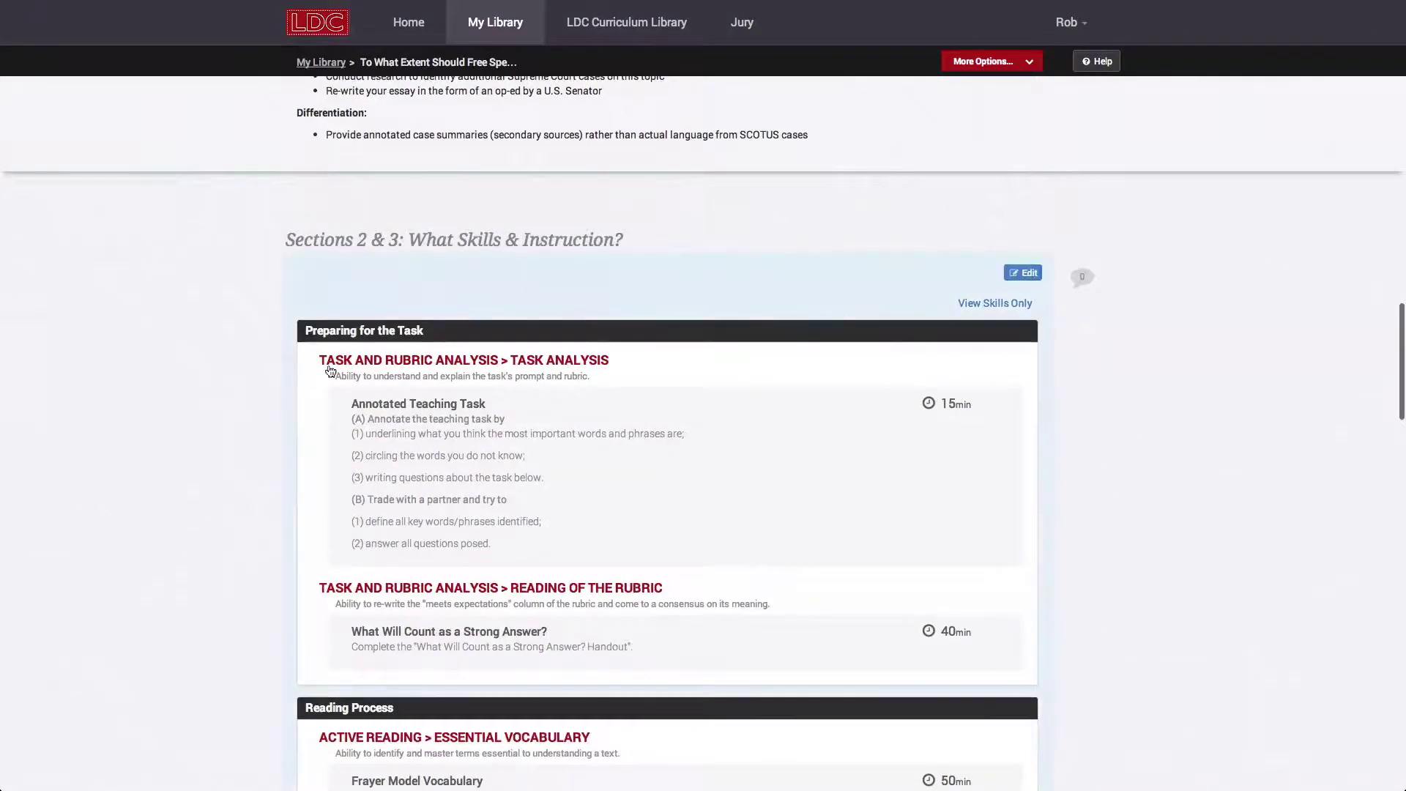
scroll(1094, 531, down, 2)
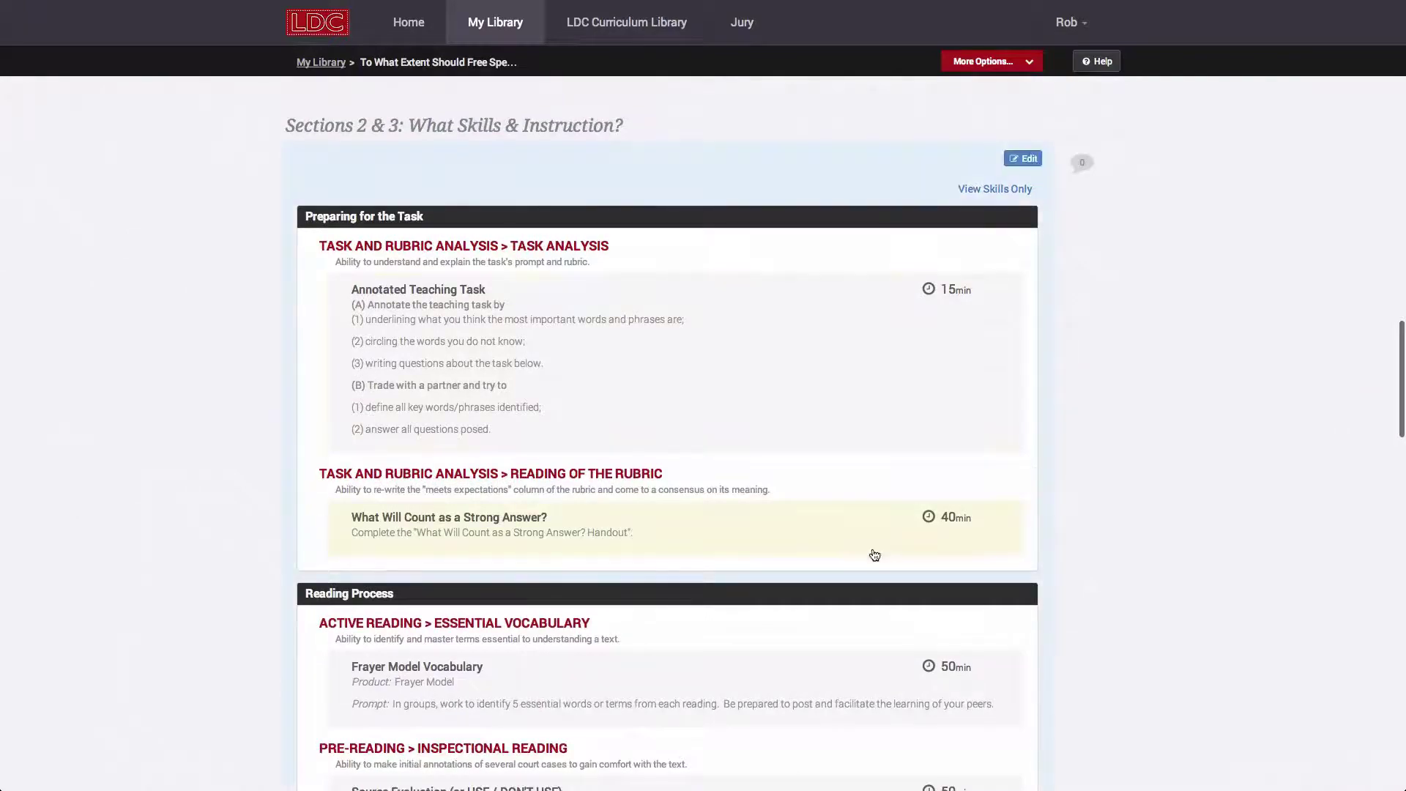
scroll(874, 555, down, 2)
scroll(848, 664, down, 15)
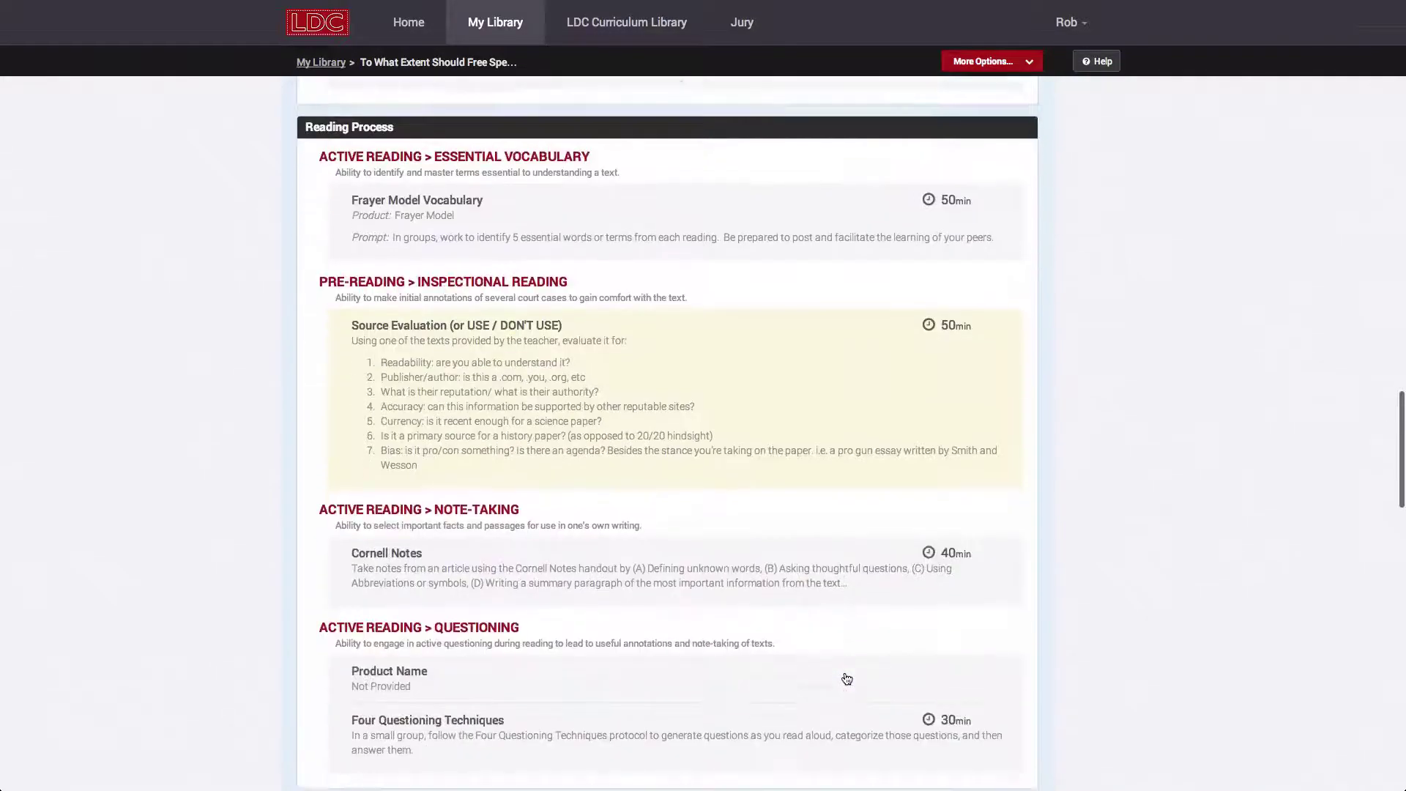
scroll(846, 679, down, 12)
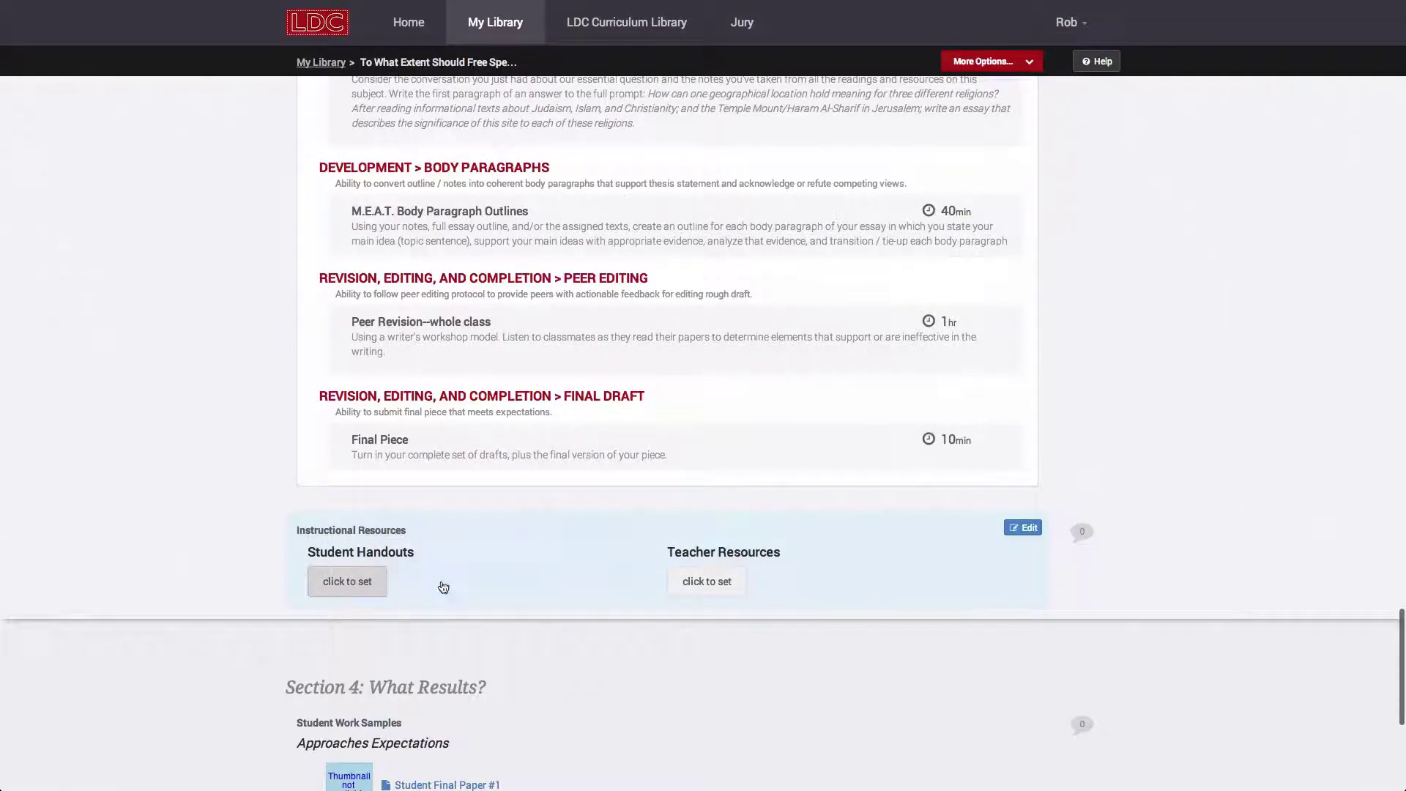
click(1025, 528)
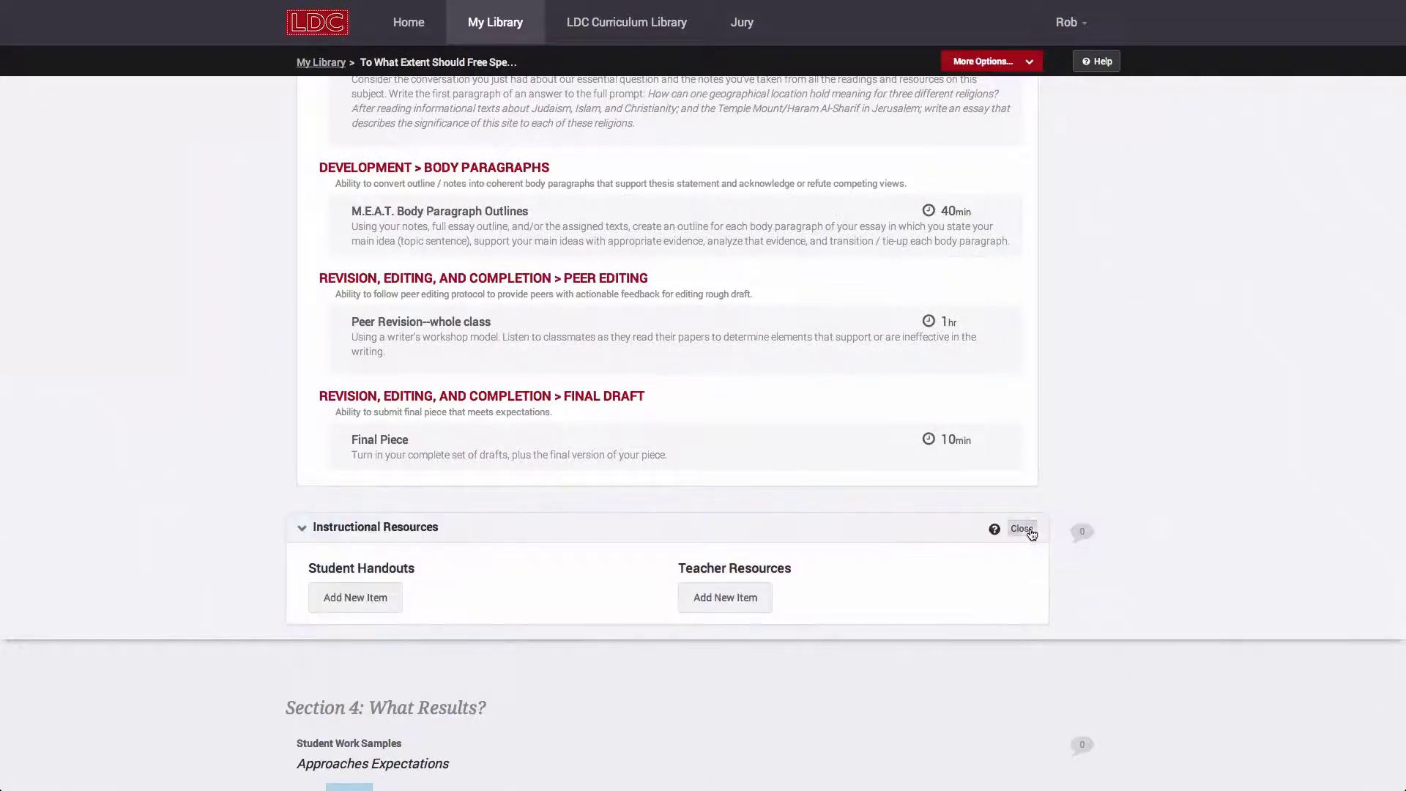
click(367, 606)
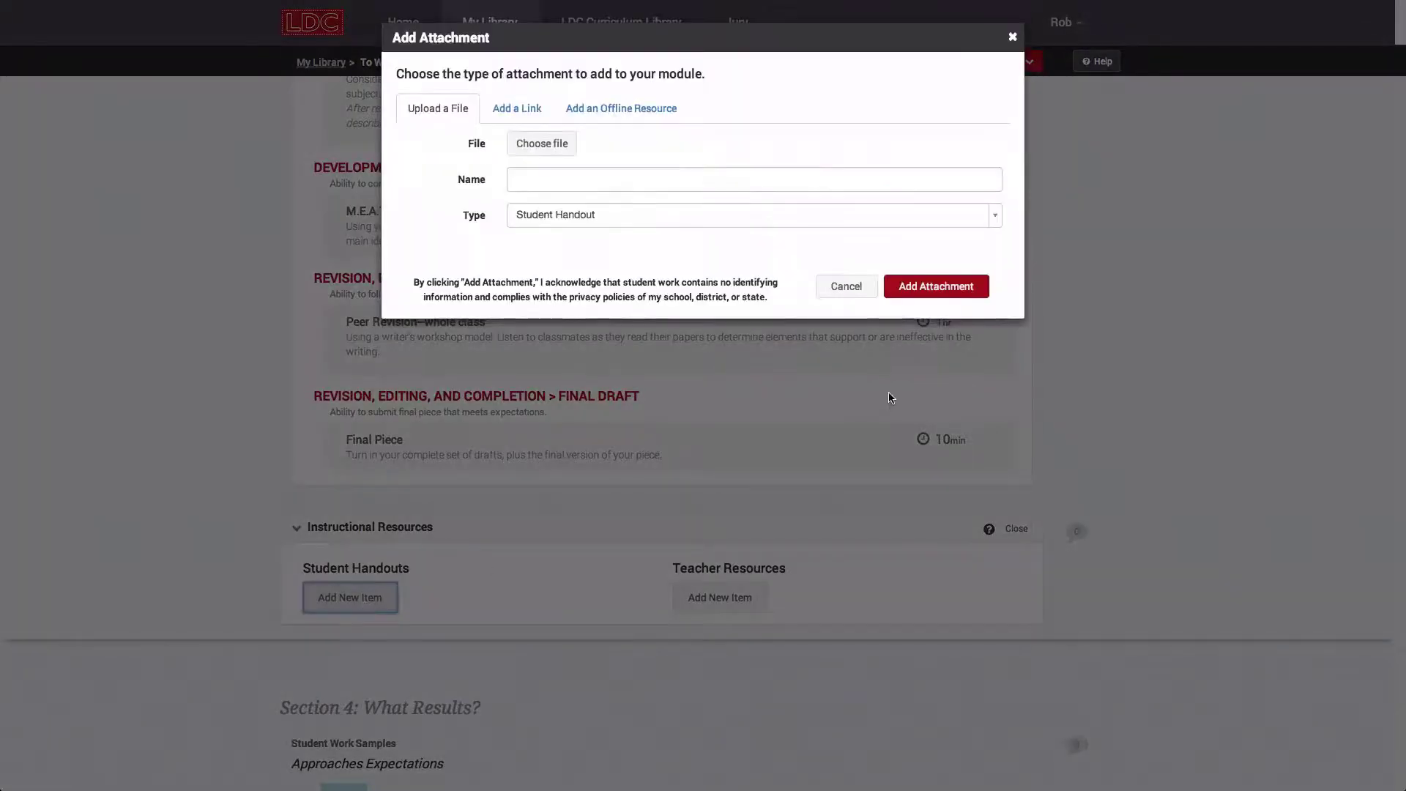
click(846, 286)
- Look over the module's skill clusters in the skills-only view, and switch back to the full instruction view
scroll(224, 423, up, 15)
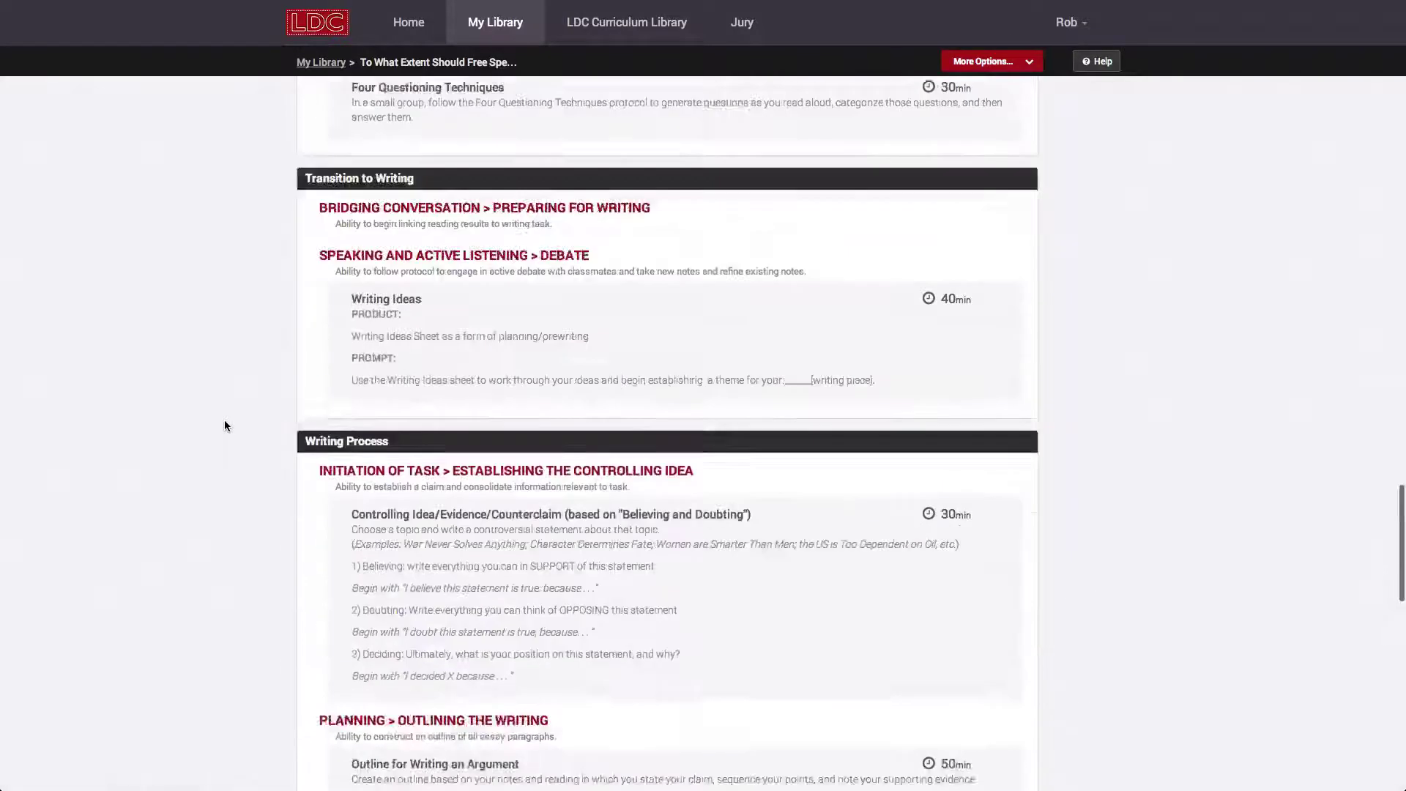
scroll(224, 423, up, 8)
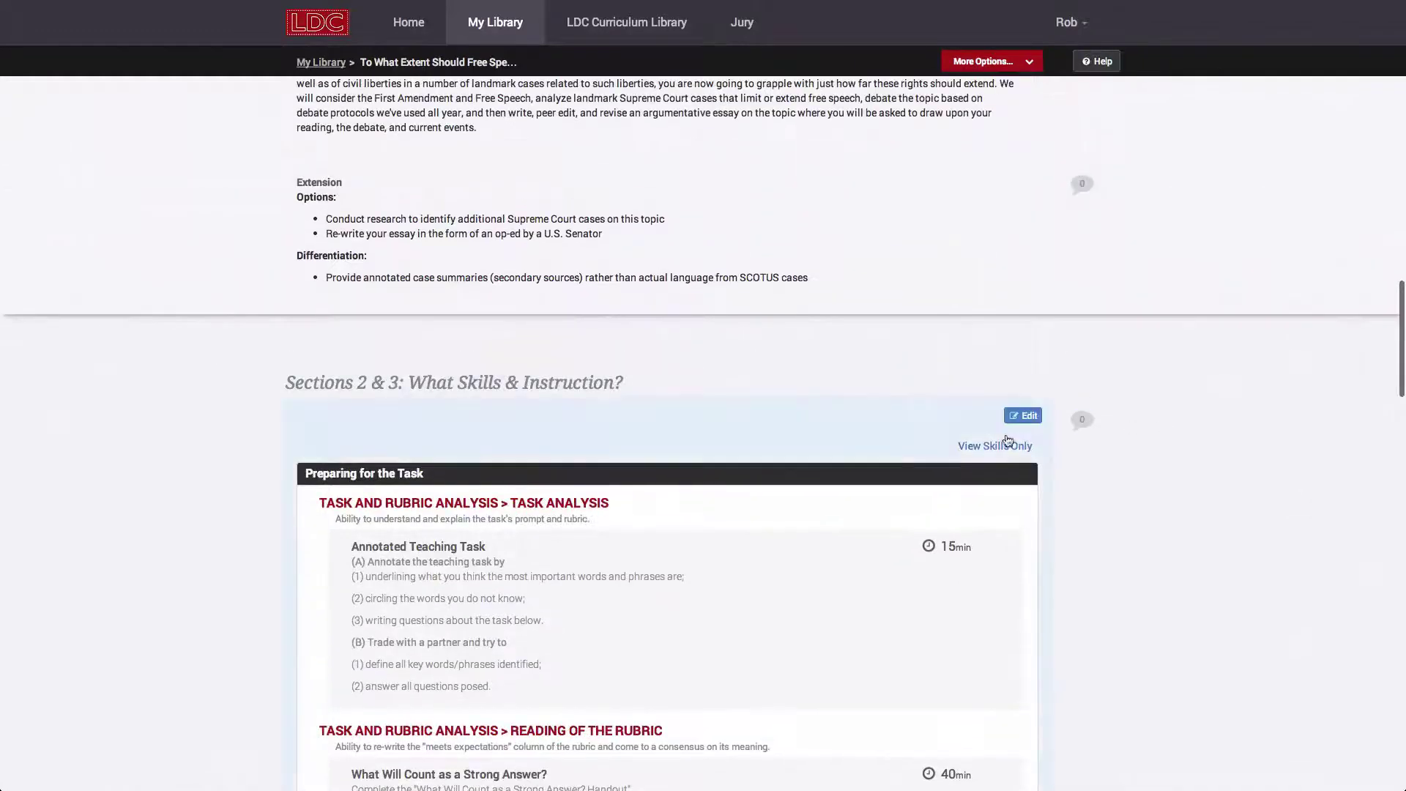
click(987, 448)
scroll(725, 583, down, 4)
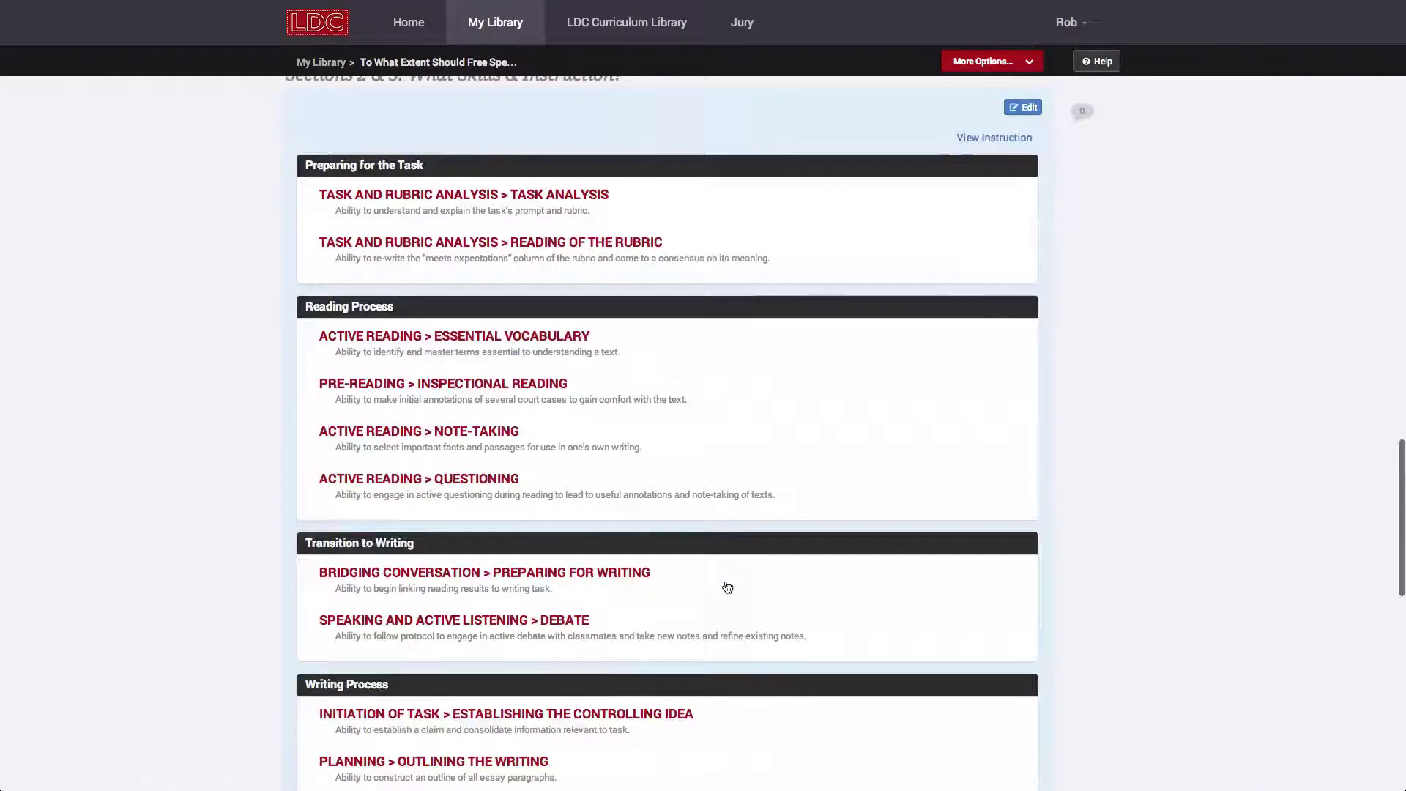
scroll(925, 266, up, 2)
click(976, 293)
- Preview the module's mini-tasks one after another from Cornell Notes through Writing Ideas, and close the preview
scroll(718, 499, down, 10)
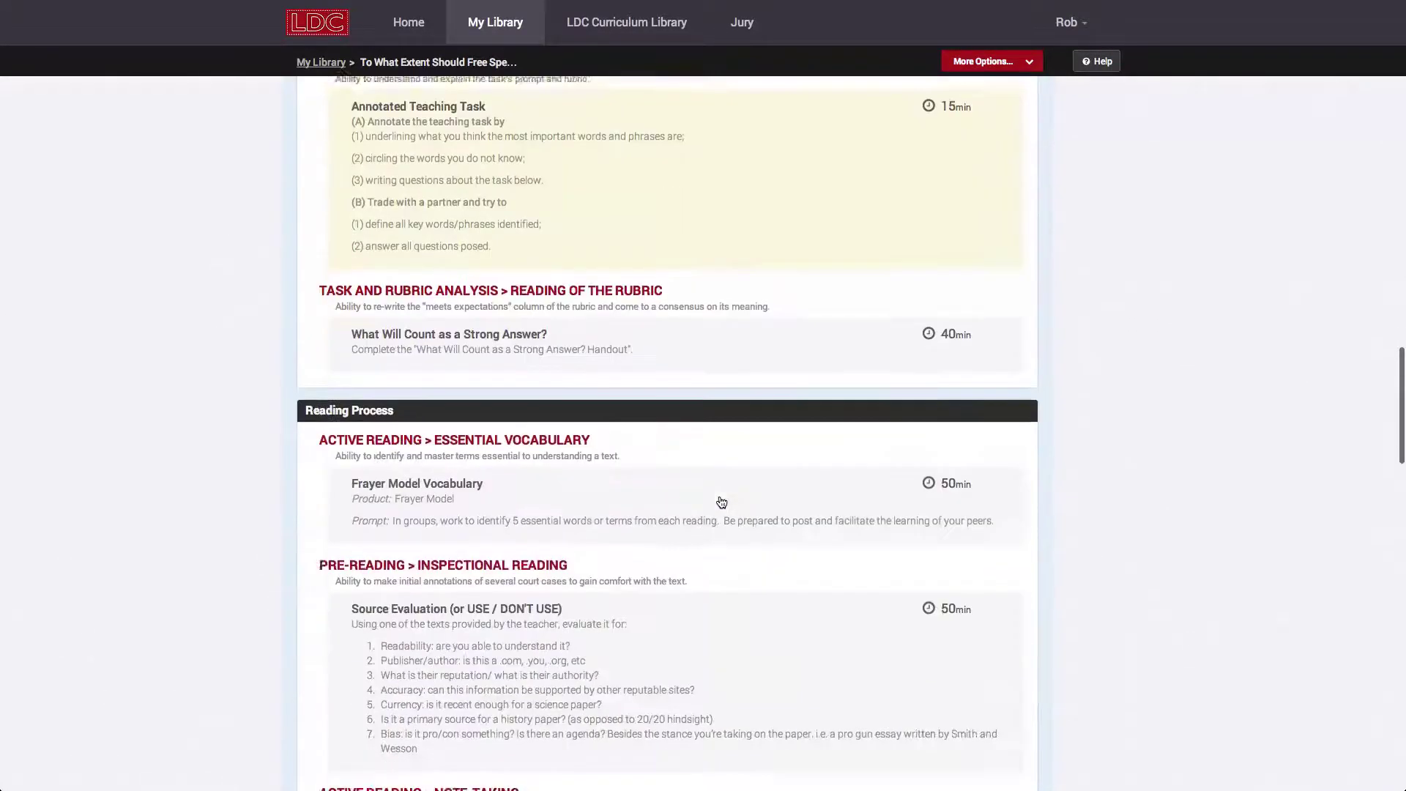
click(388, 510)
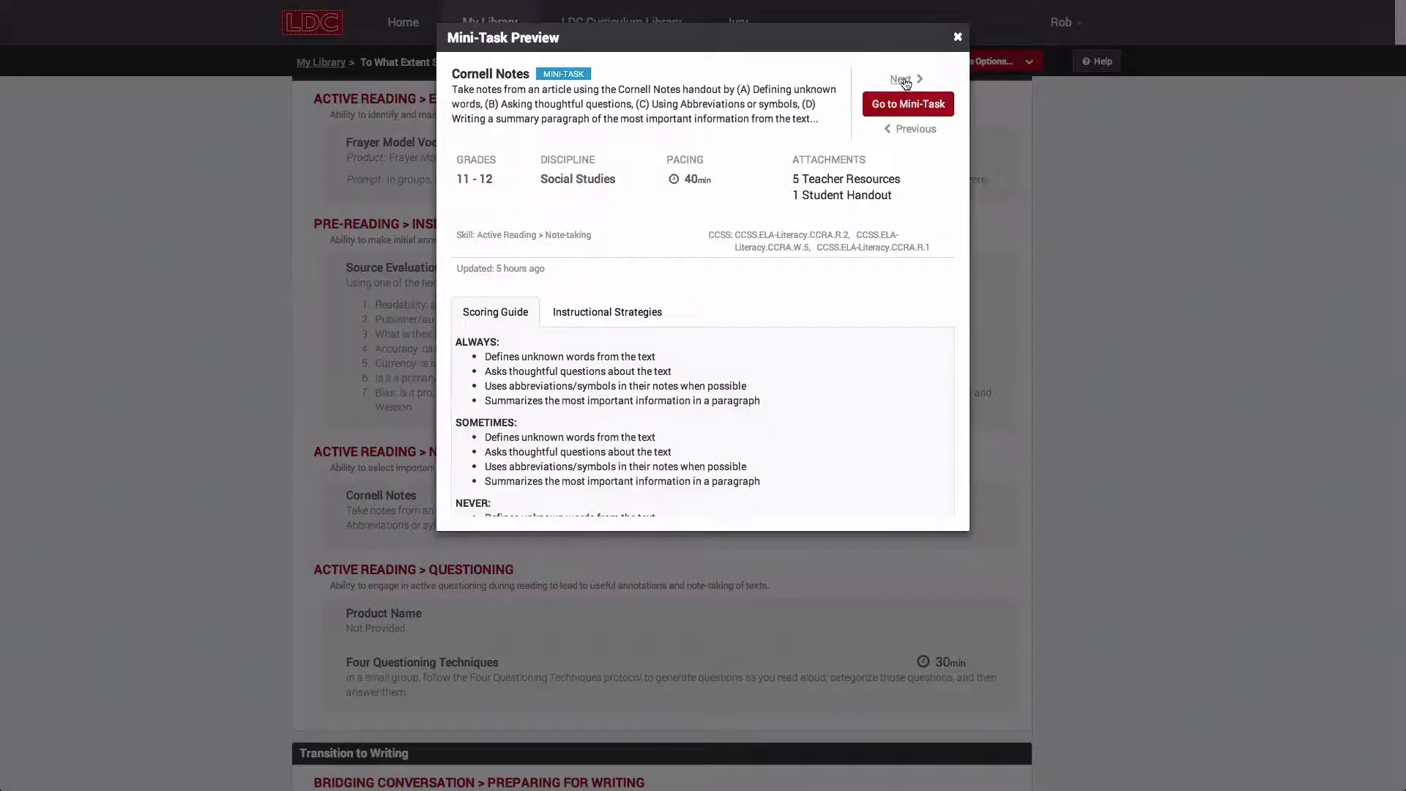
click(903, 79)
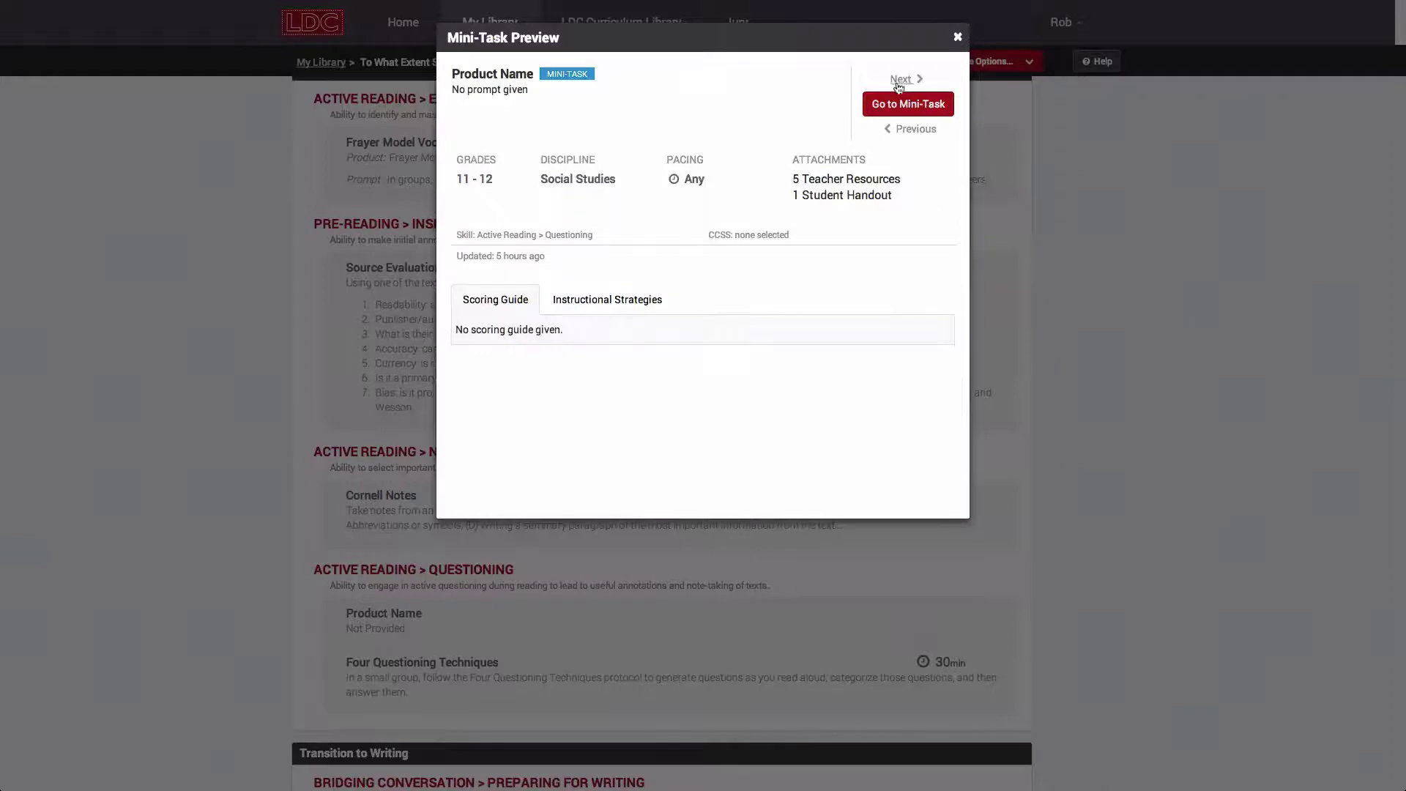
click(901, 79)
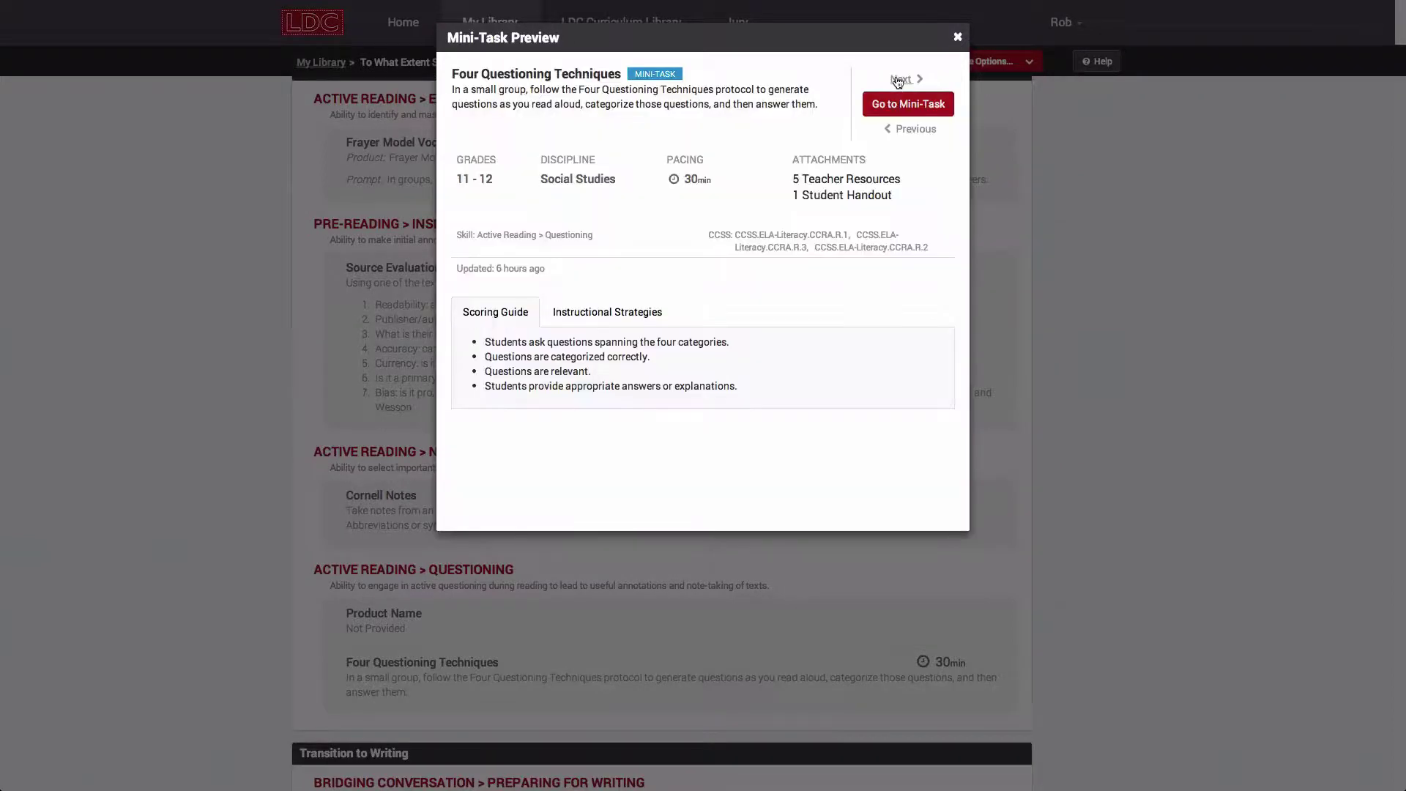
click(899, 79)
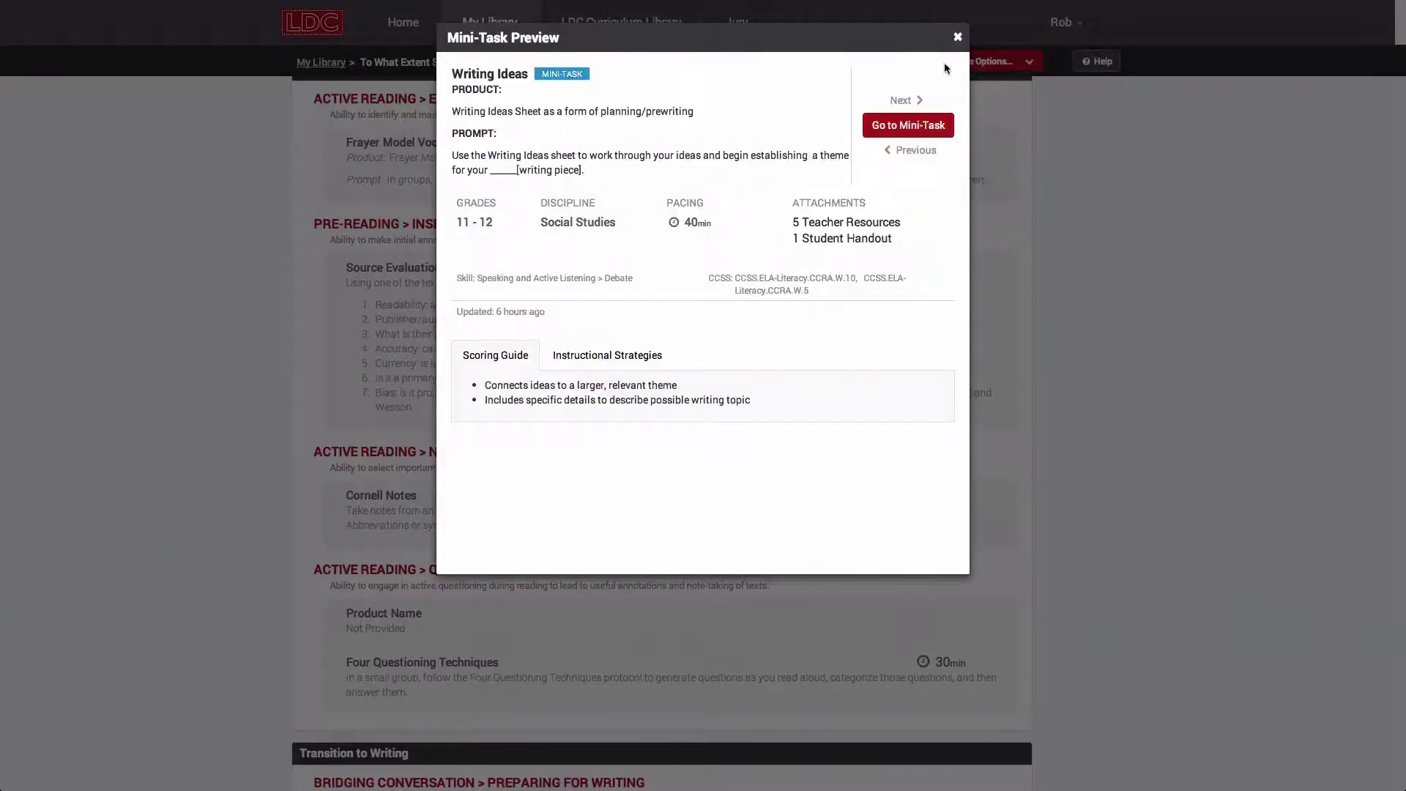
click(957, 40)
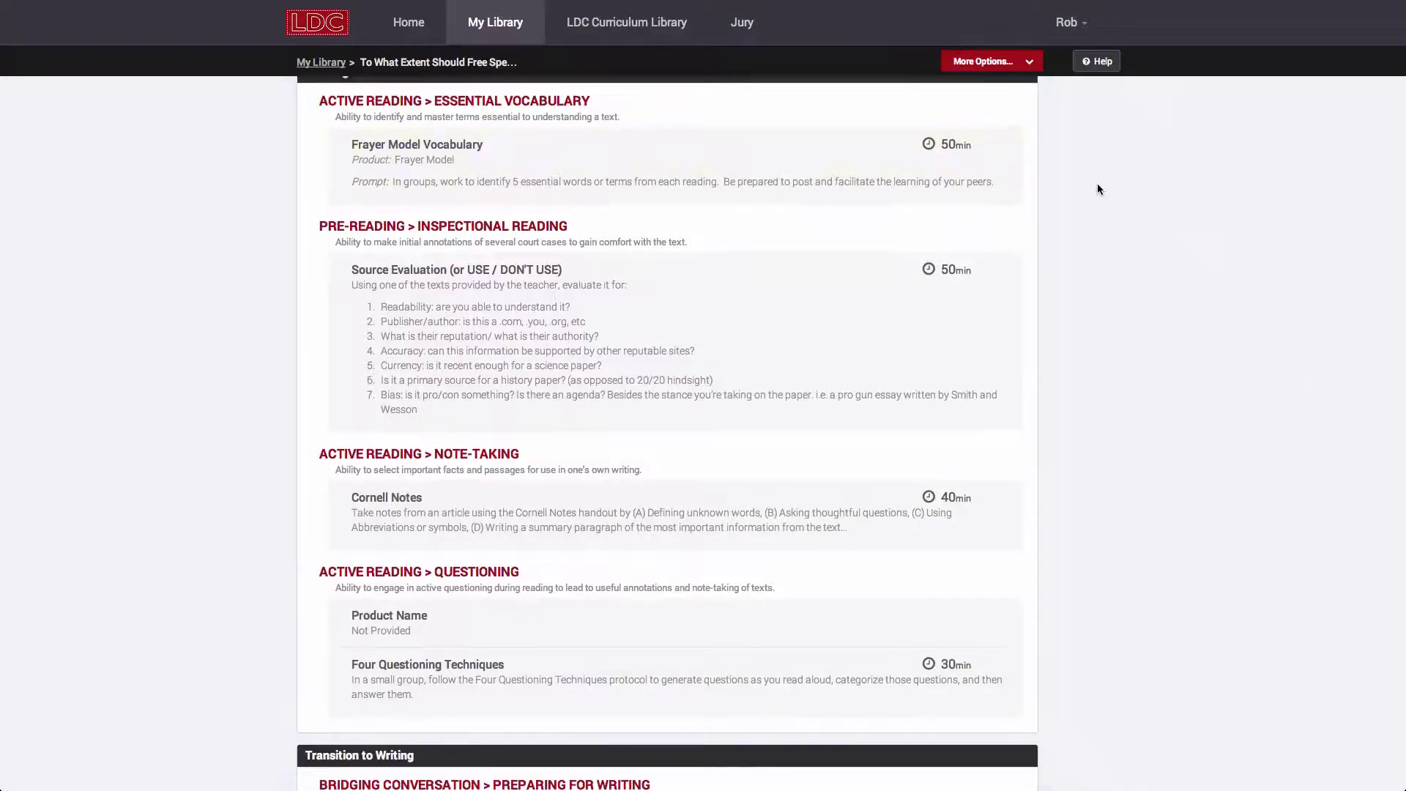
- Switch the module's instruction section to the skills-only view, and look at the review types offered for submitting the module
scroll(1097, 183, up, 6)
click(1012, 167)
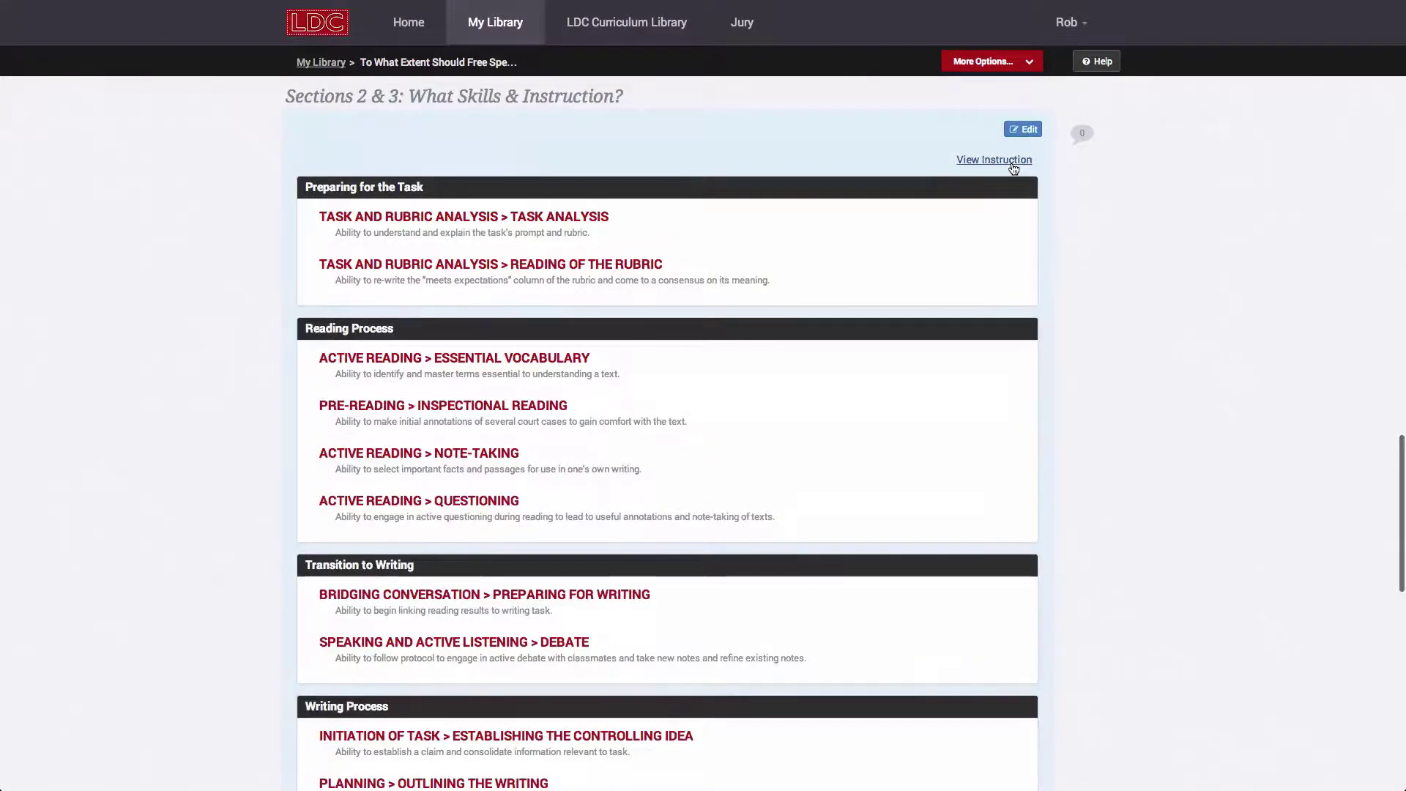
scroll(183, 533, up, 20)
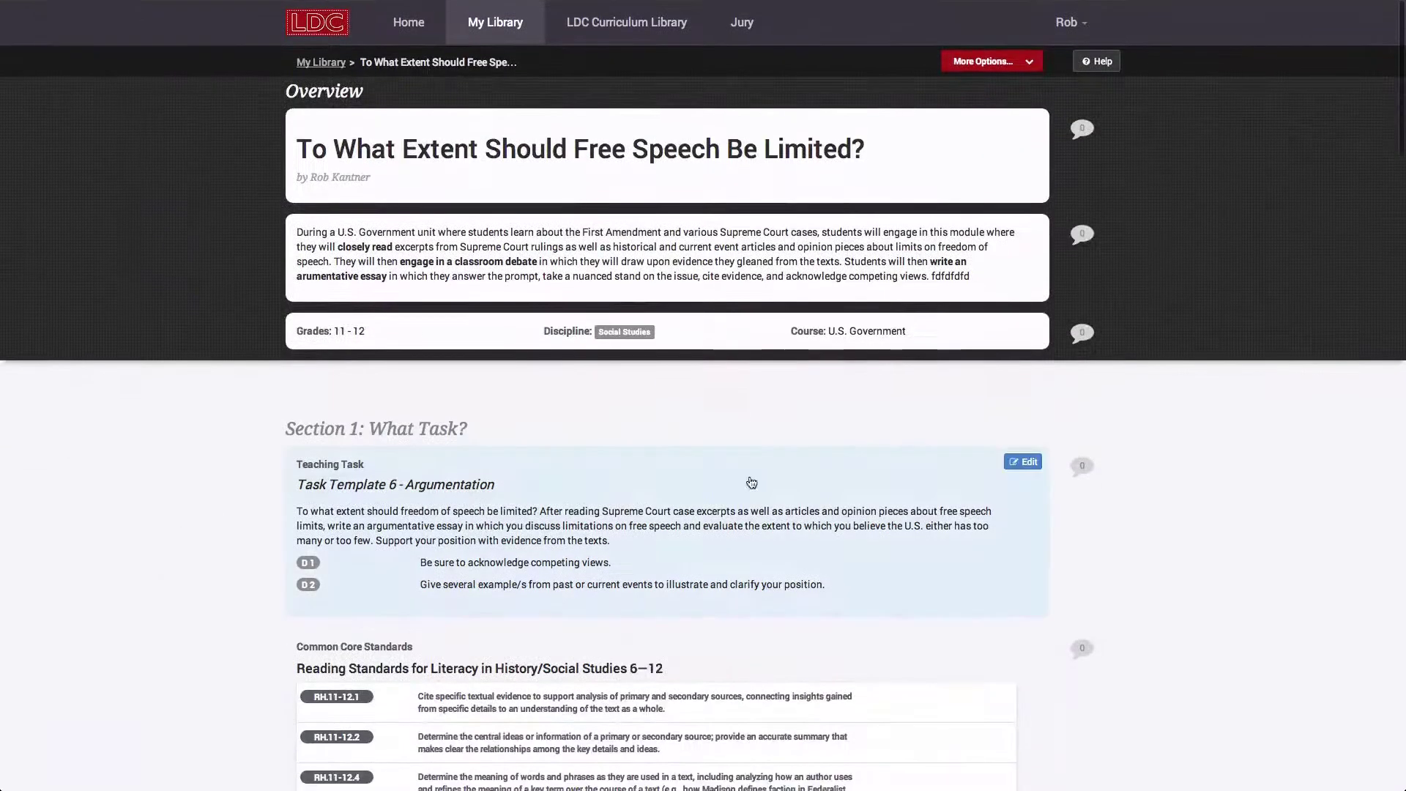
click(988, 63)
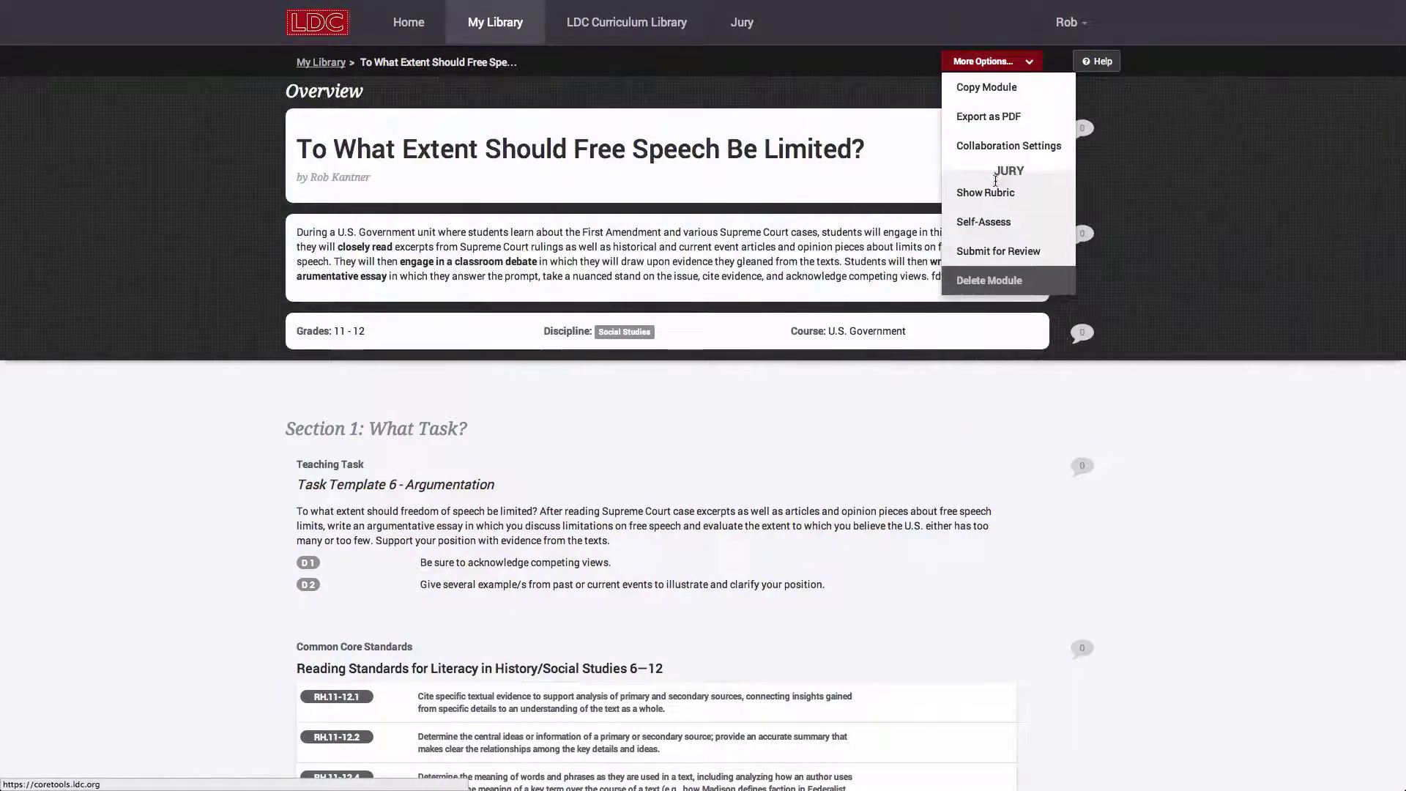
click(992, 250)
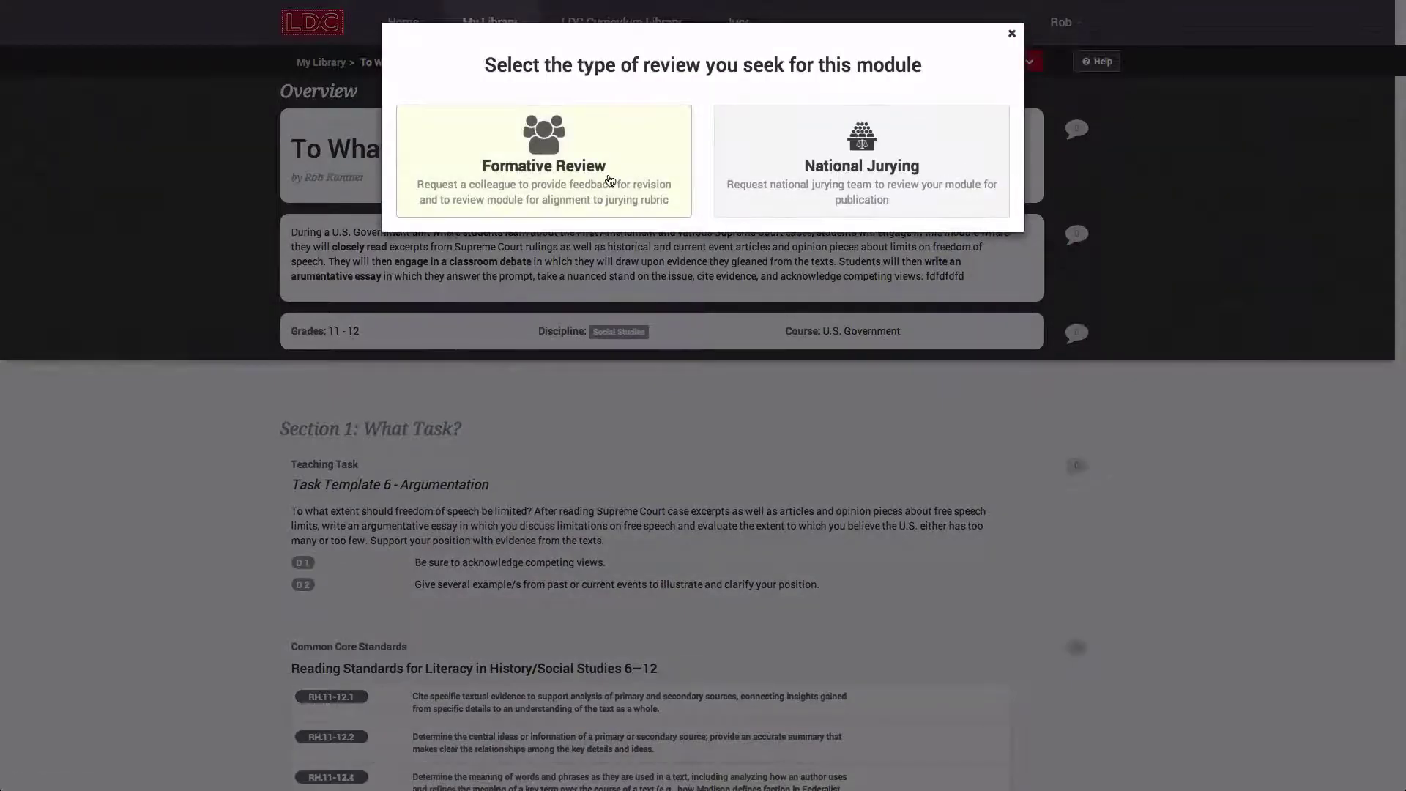
click(1011, 37)
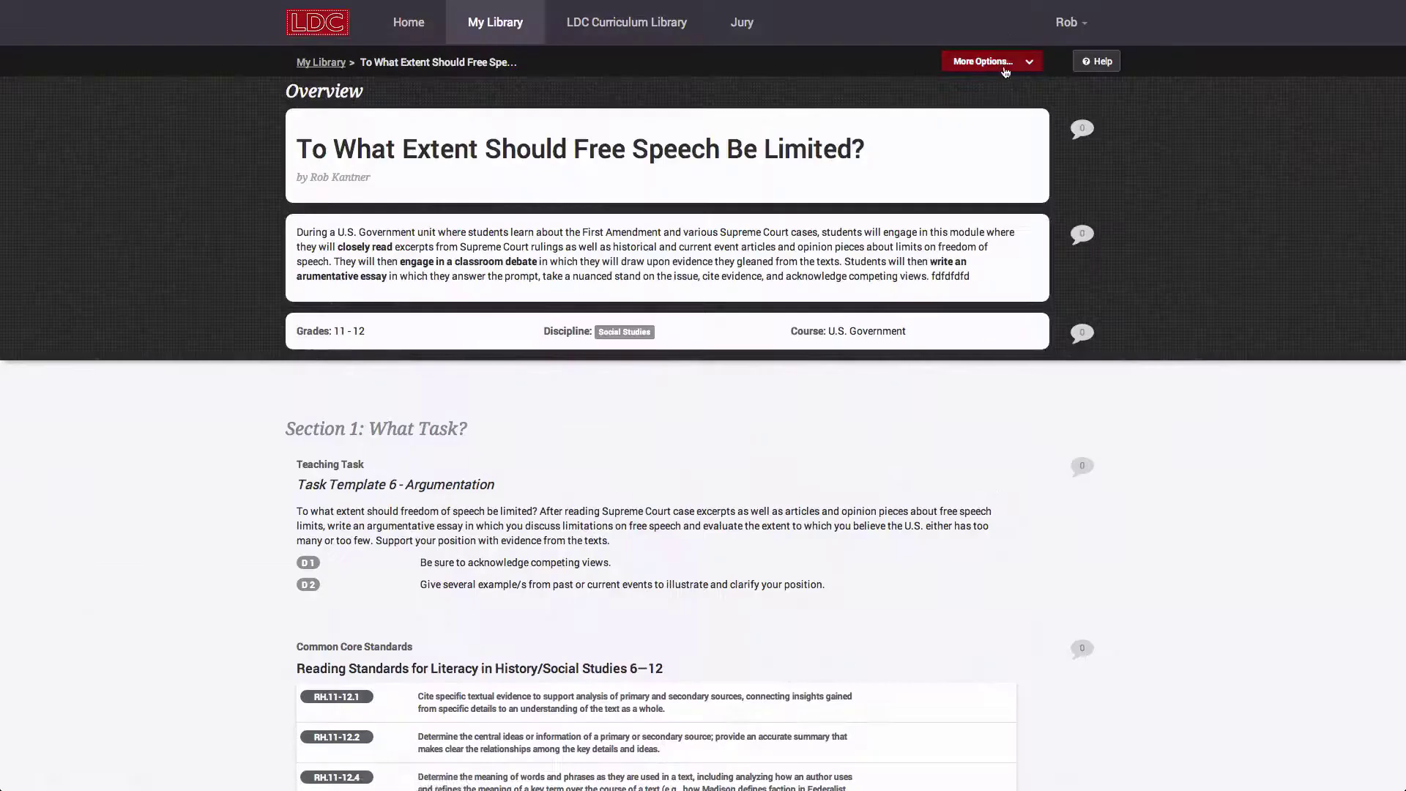
click(992, 62)
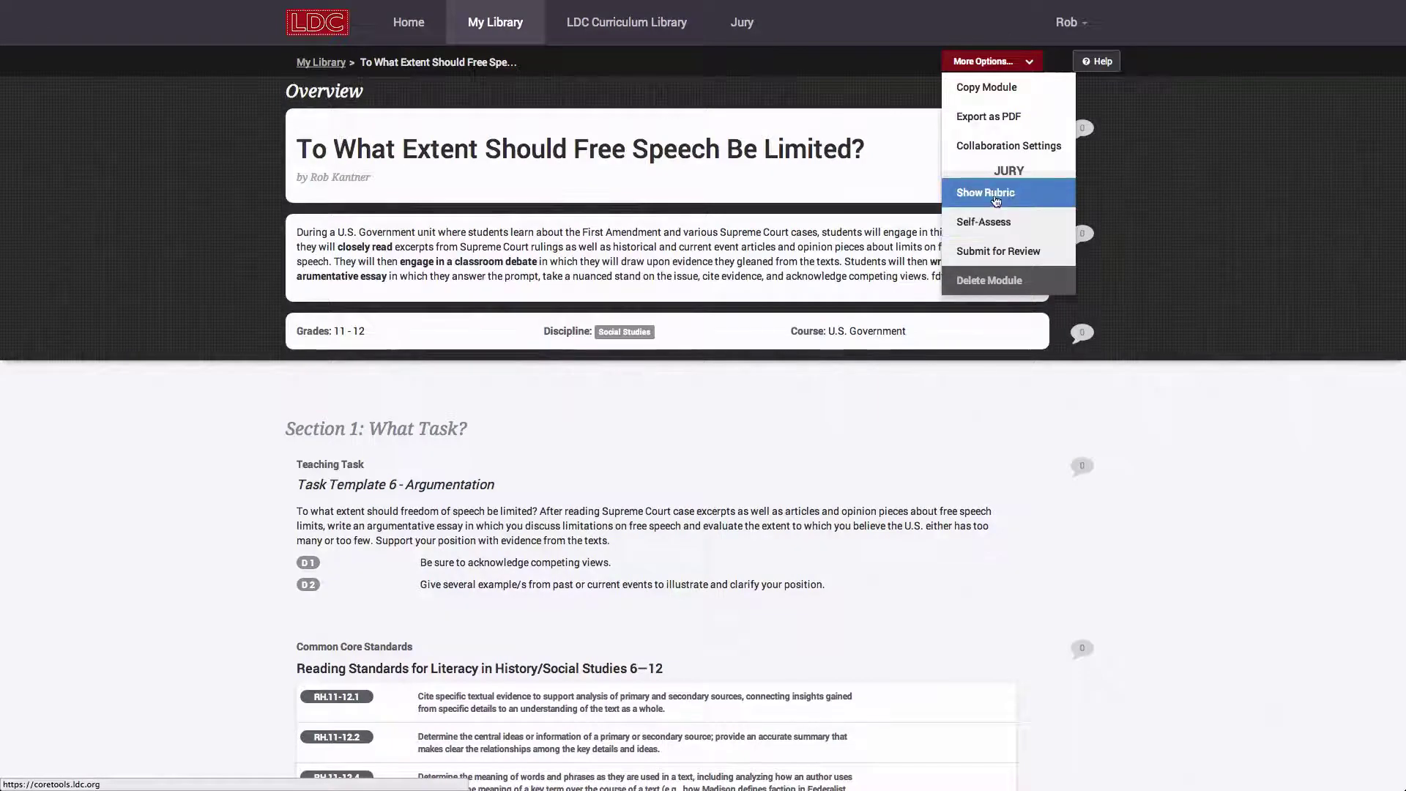
click(1157, 221)
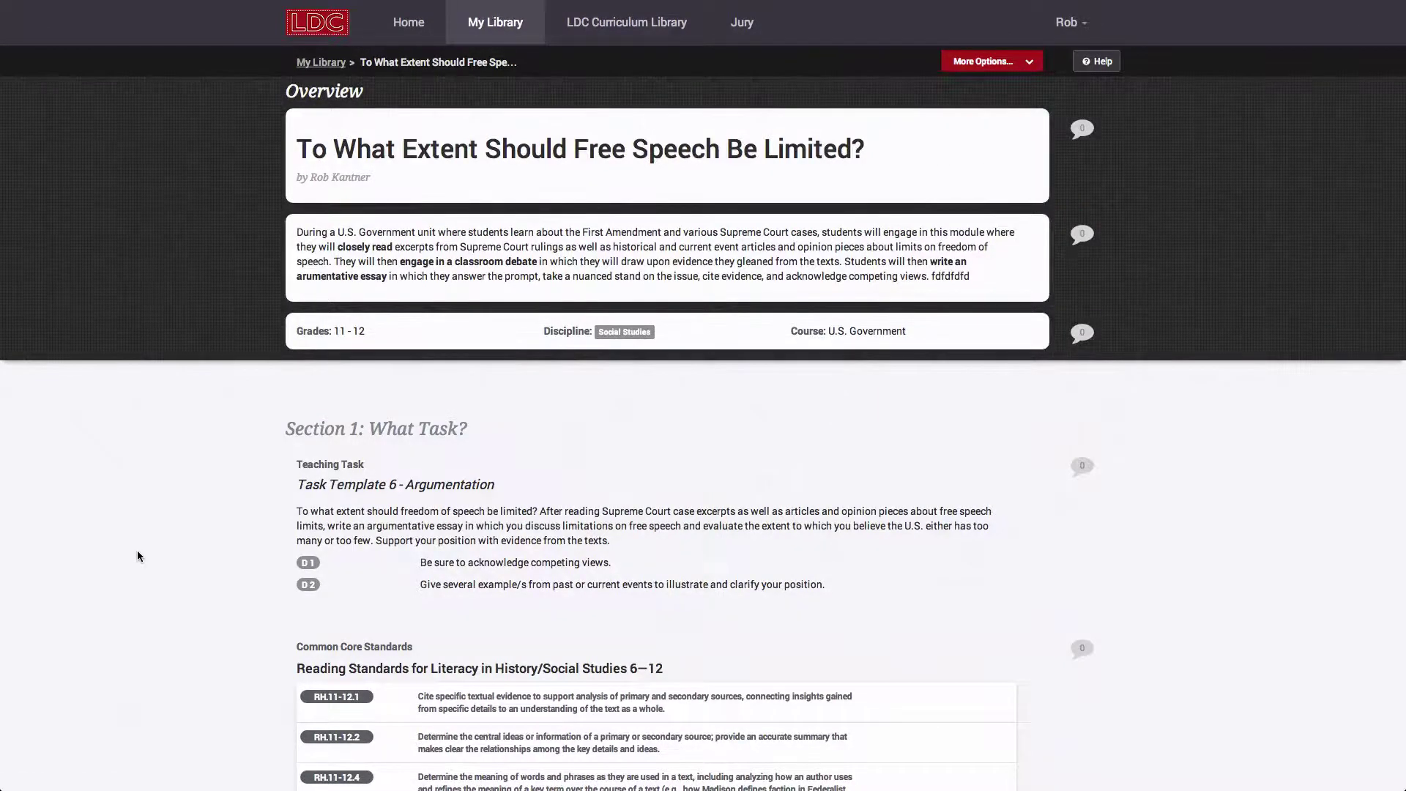
- Examine the editors for Student Work Samples and Teacher Reflection in Section 4: What Results?, and close both
scroll(138, 553, down, 20)
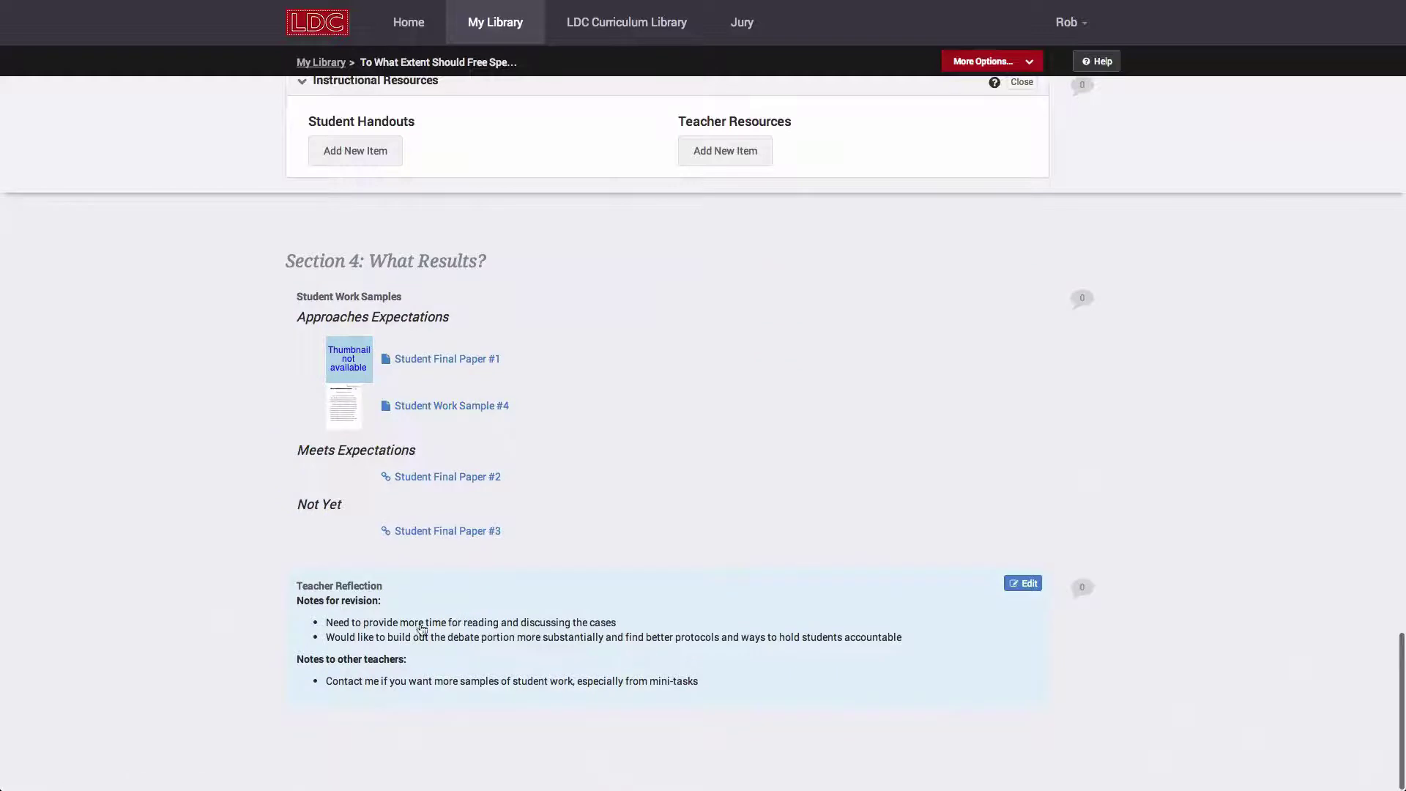
click(1023, 583)
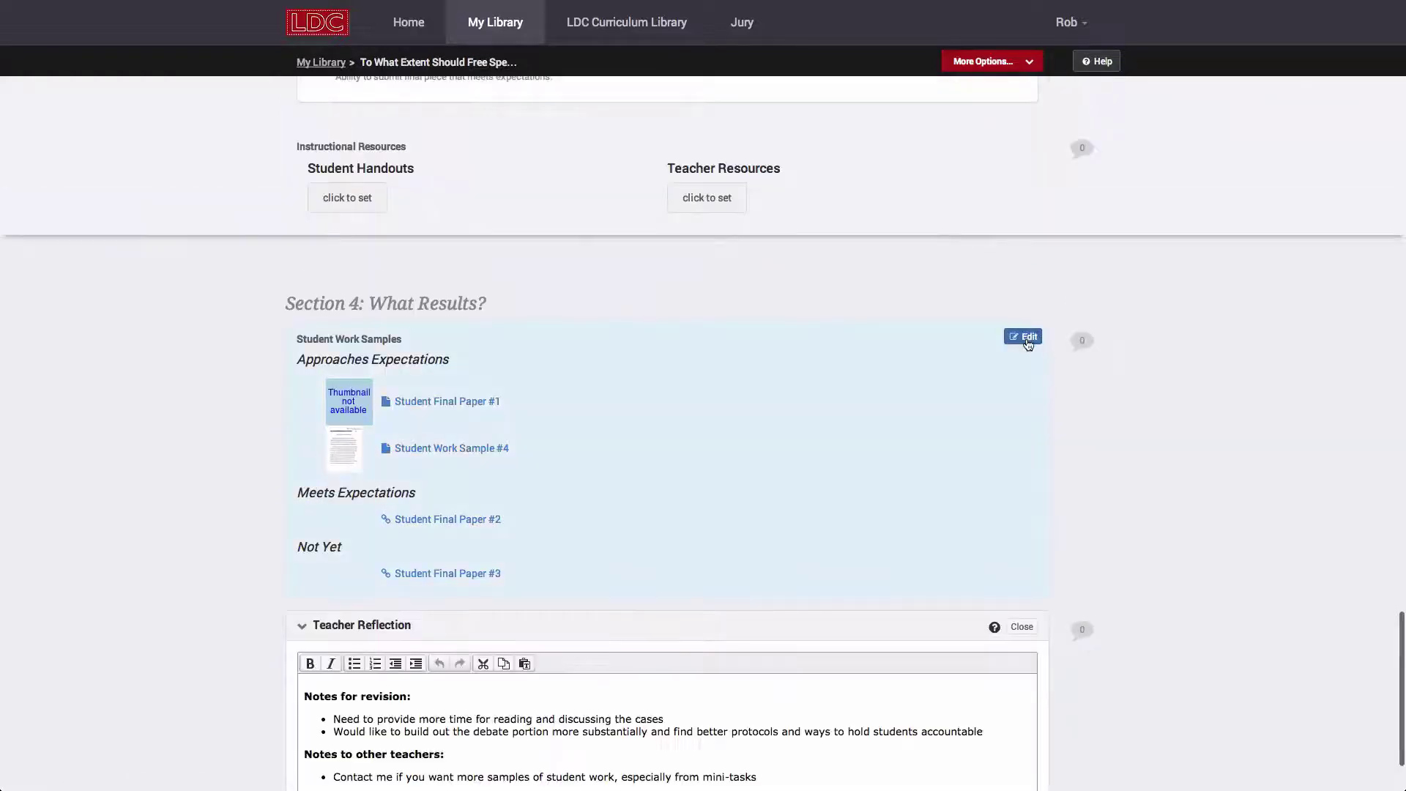
click(1023, 337)
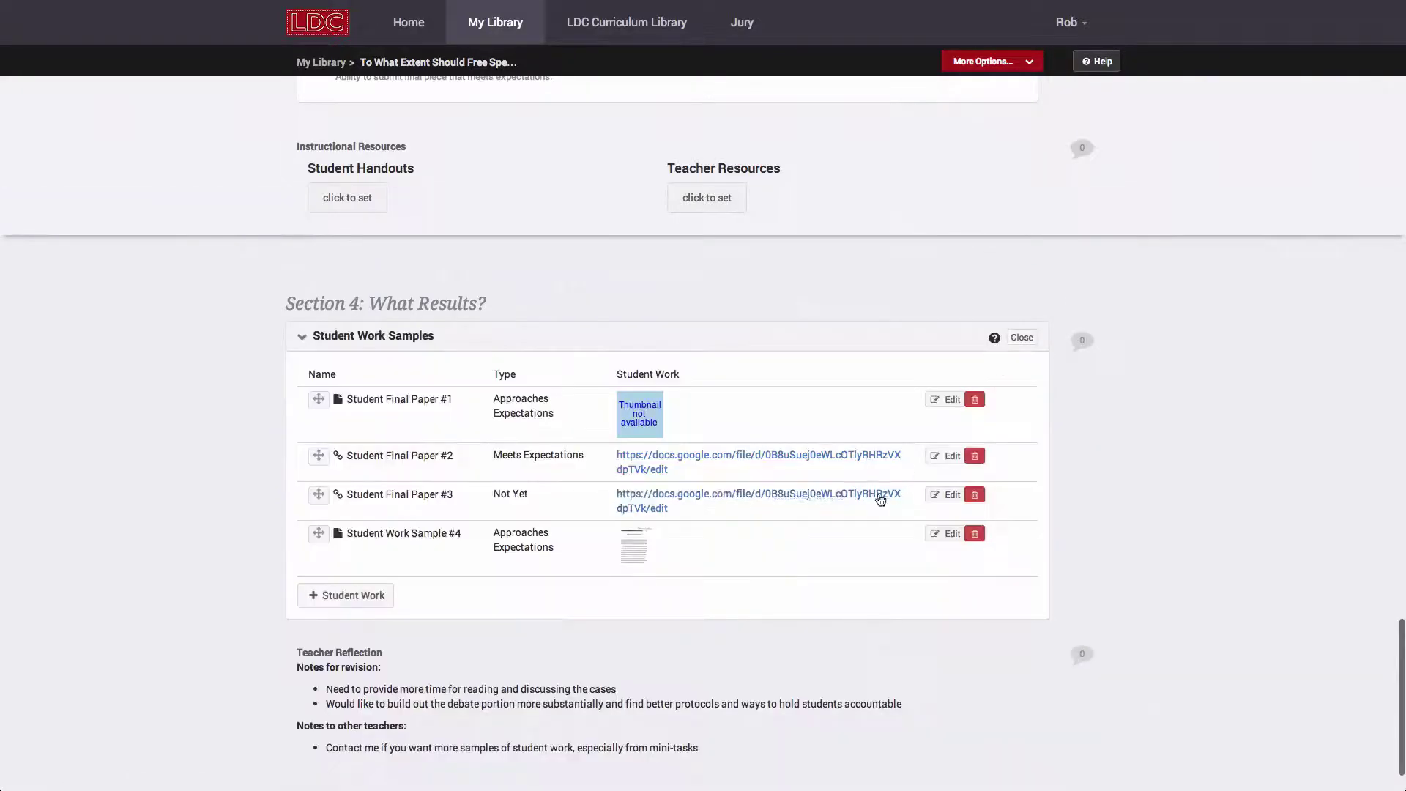
click(1022, 337)
click(1024, 626)
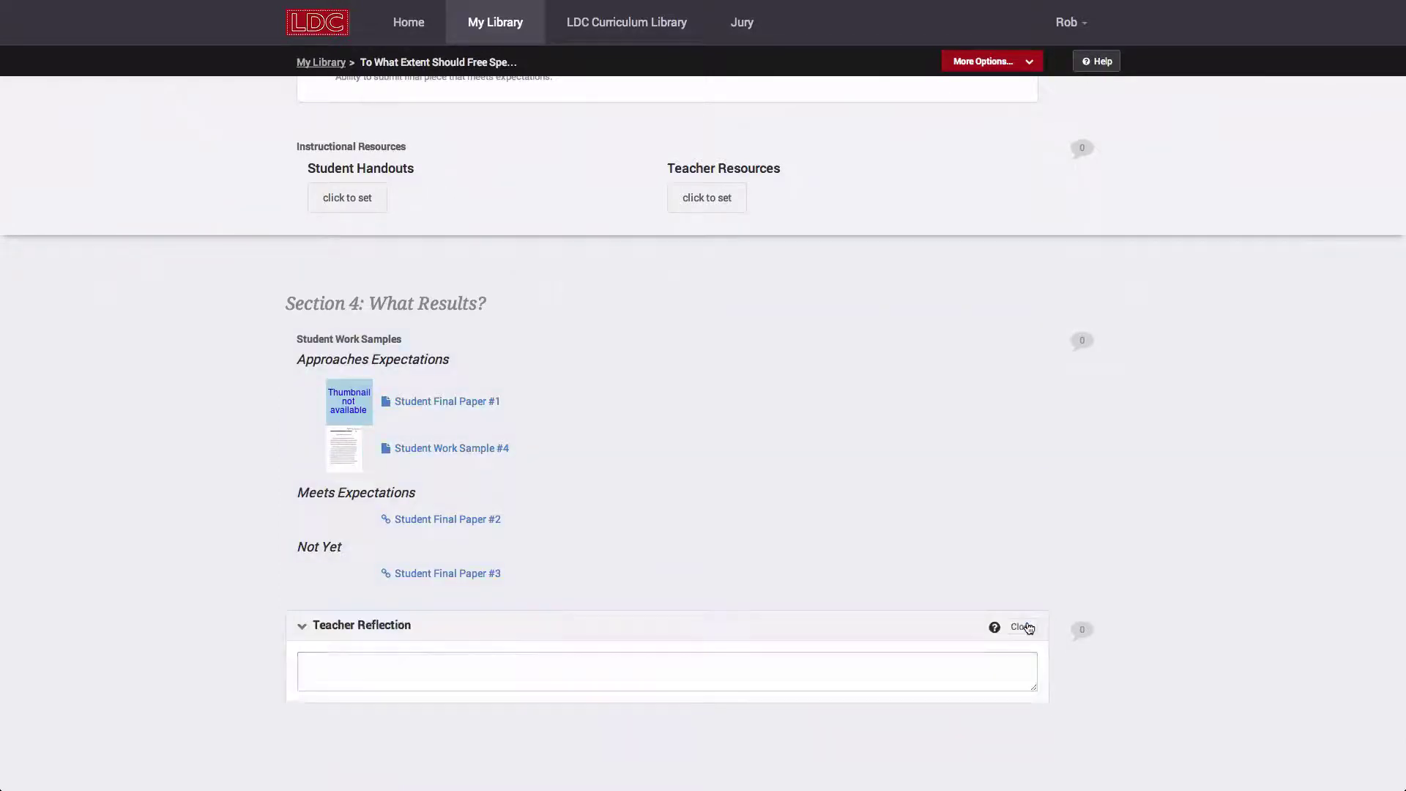
click(1020, 627)
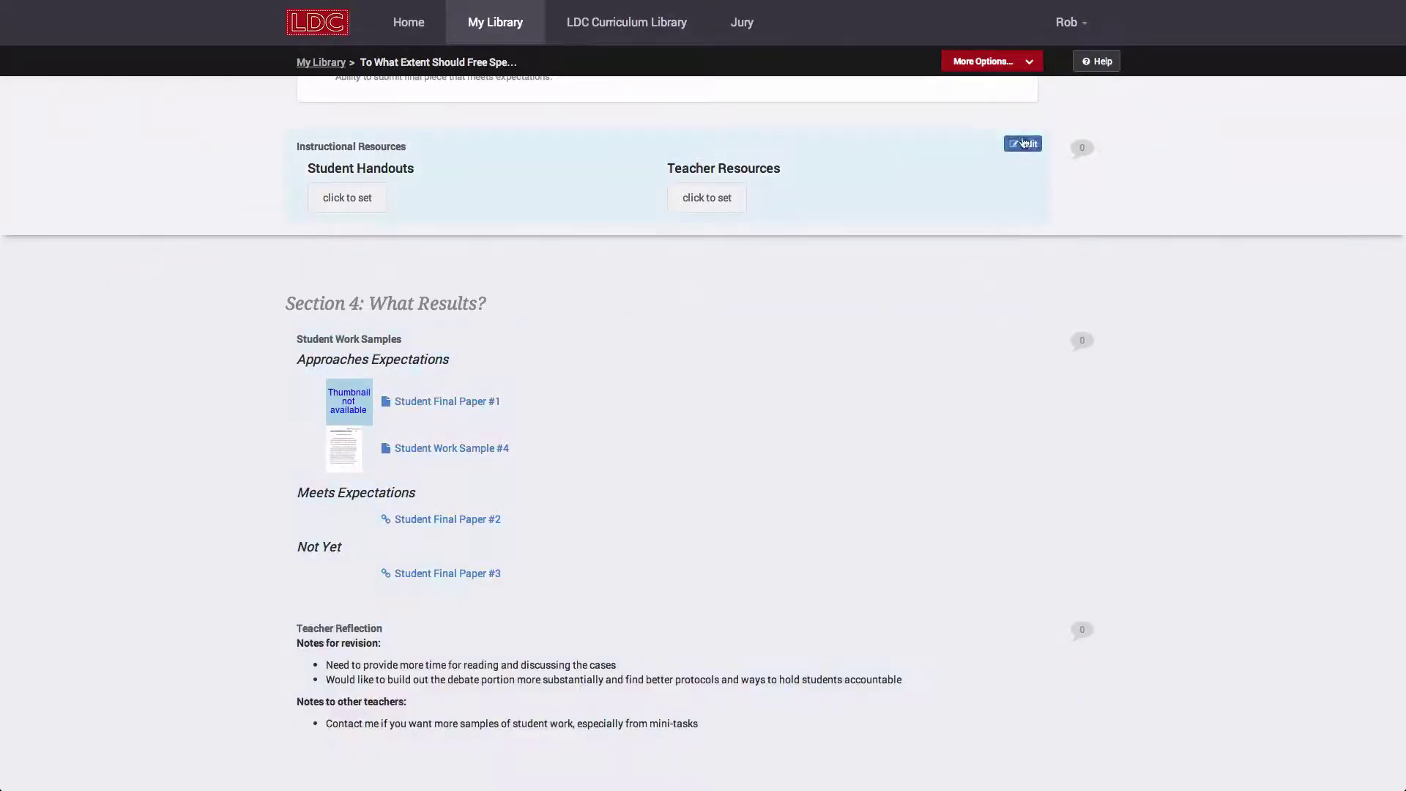
- Review the Formative Review and National Jurying choices for submitting the free speech module, and close the selection without submitting
click(1015, 61)
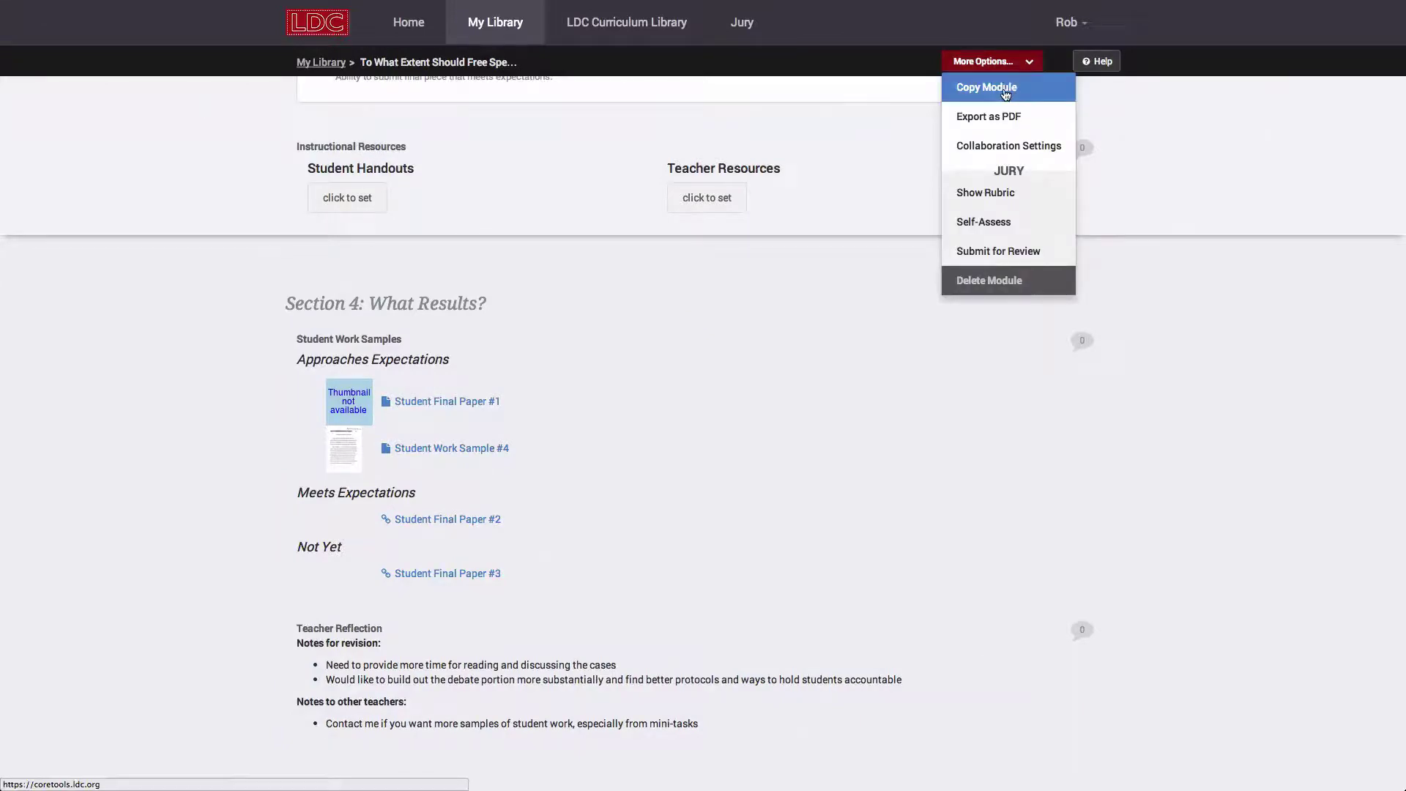
click(1167, 142)
scroll(73, 557, up, 20)
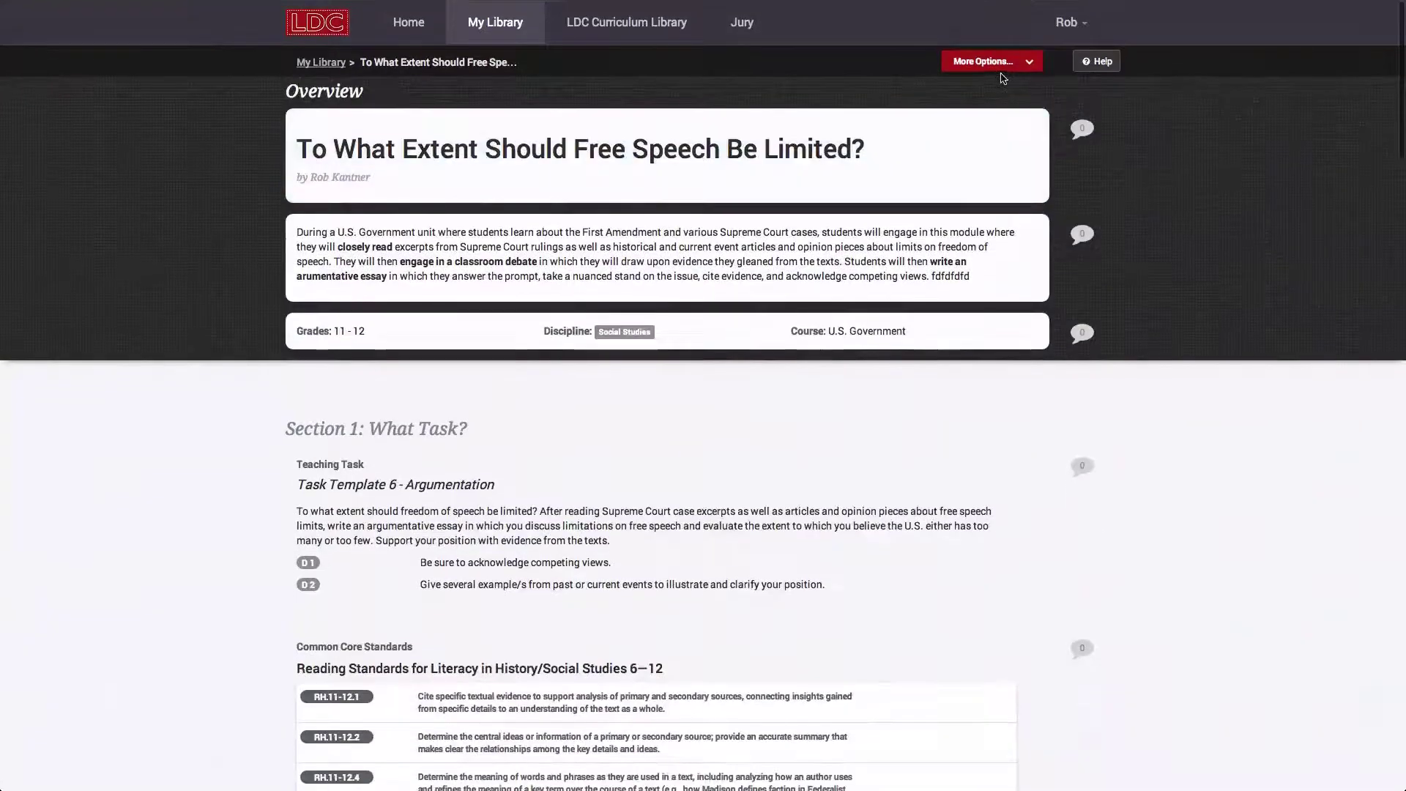
click(989, 62)
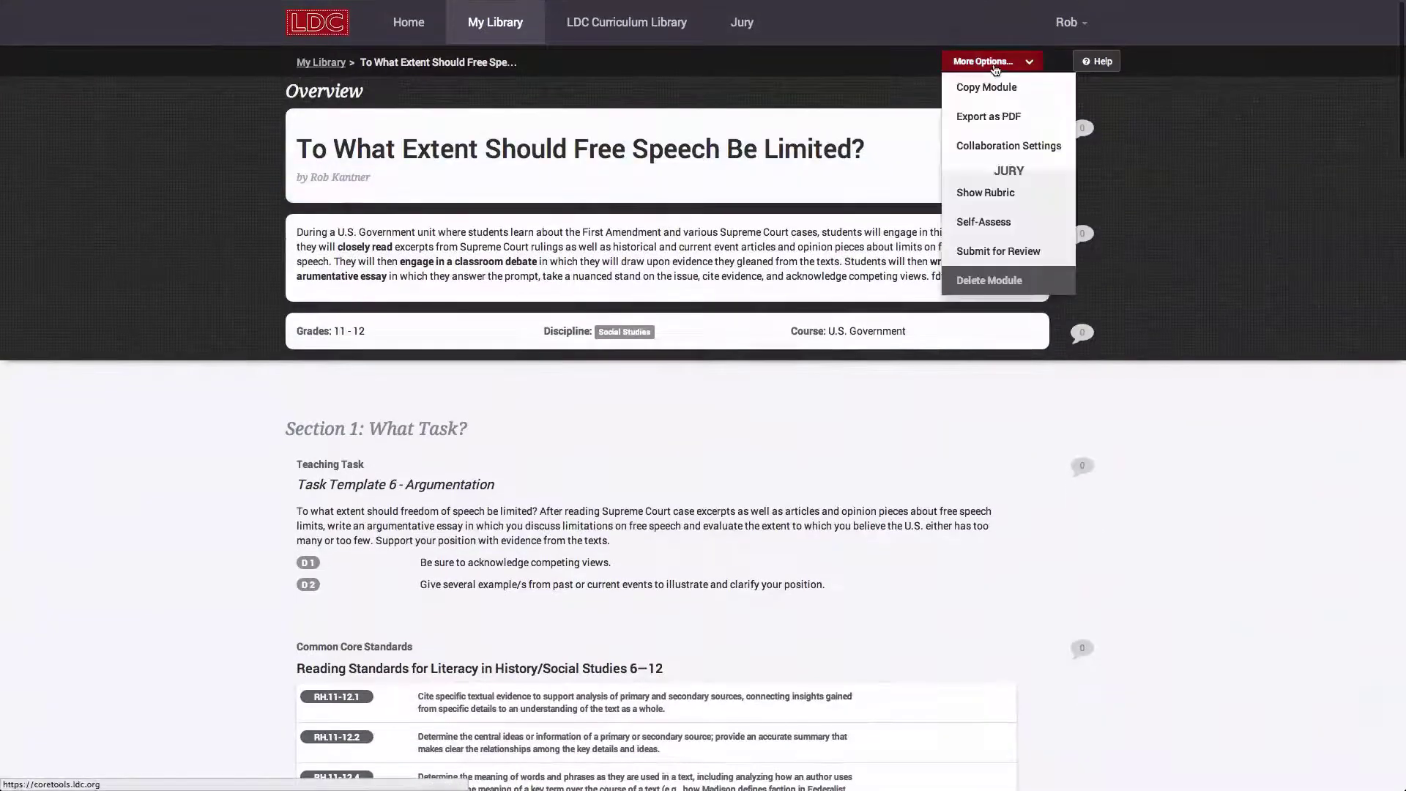
click(981, 255)
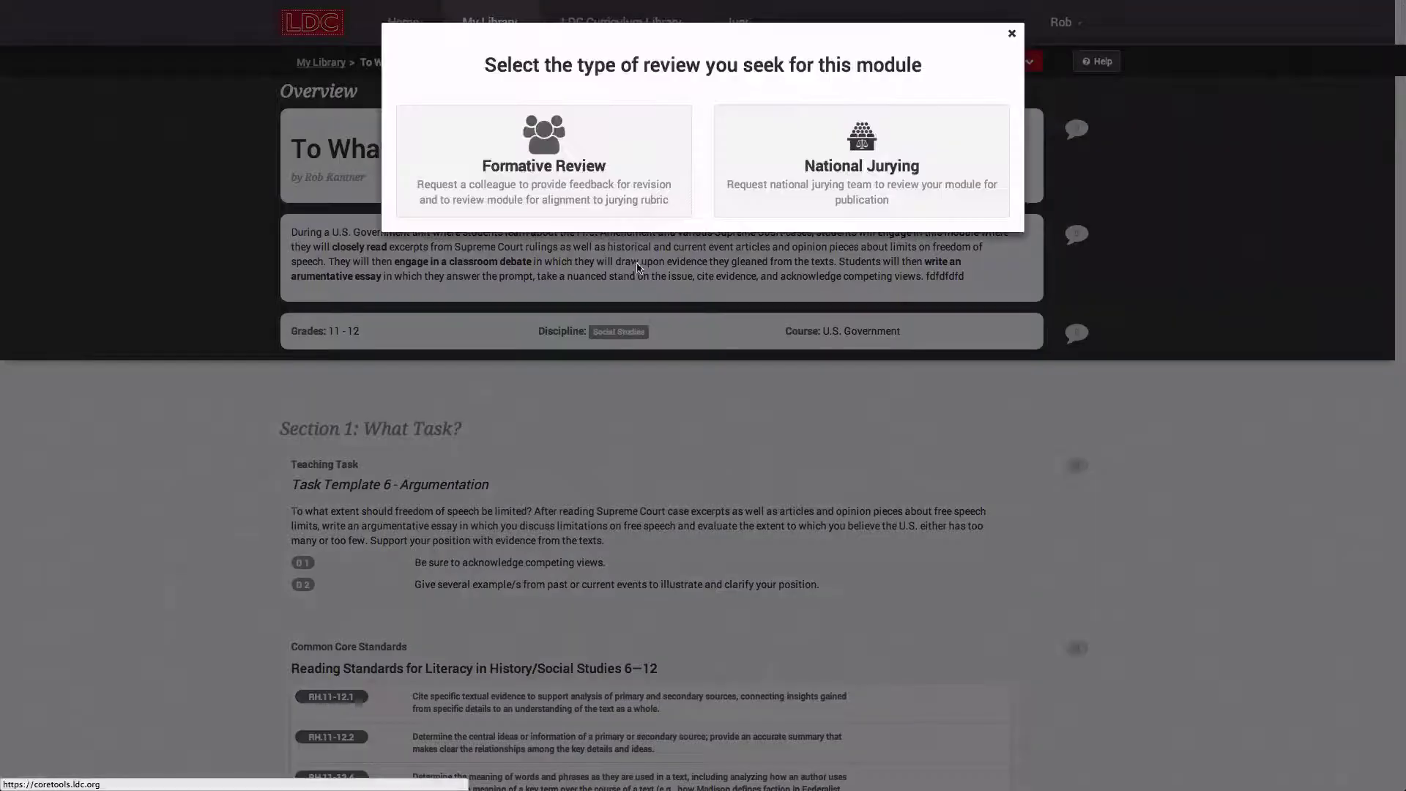
click(1012, 37)
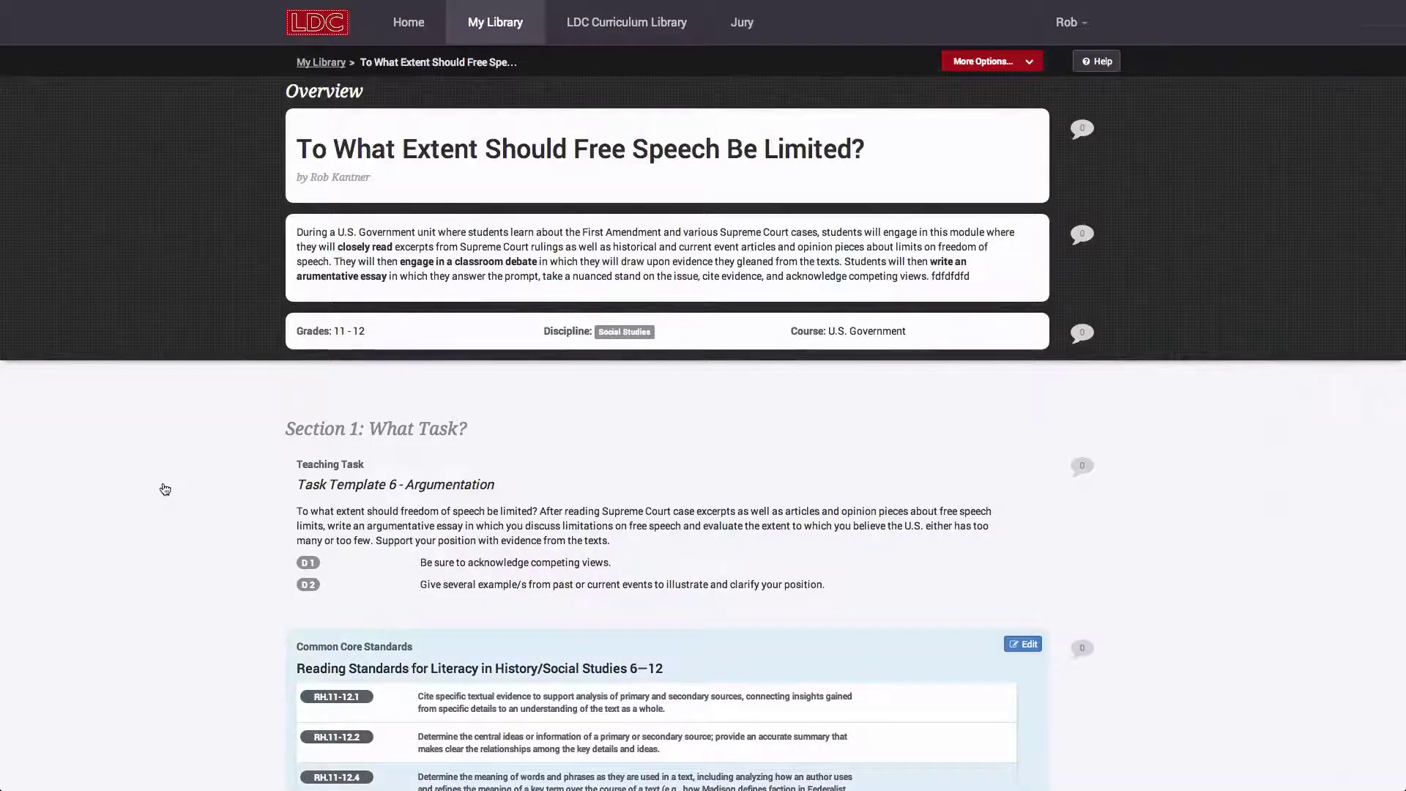
- Export the free speech module as a PDF and look through its pages, including the standards, rubric, skills and instruction sections
click(1030, 65)
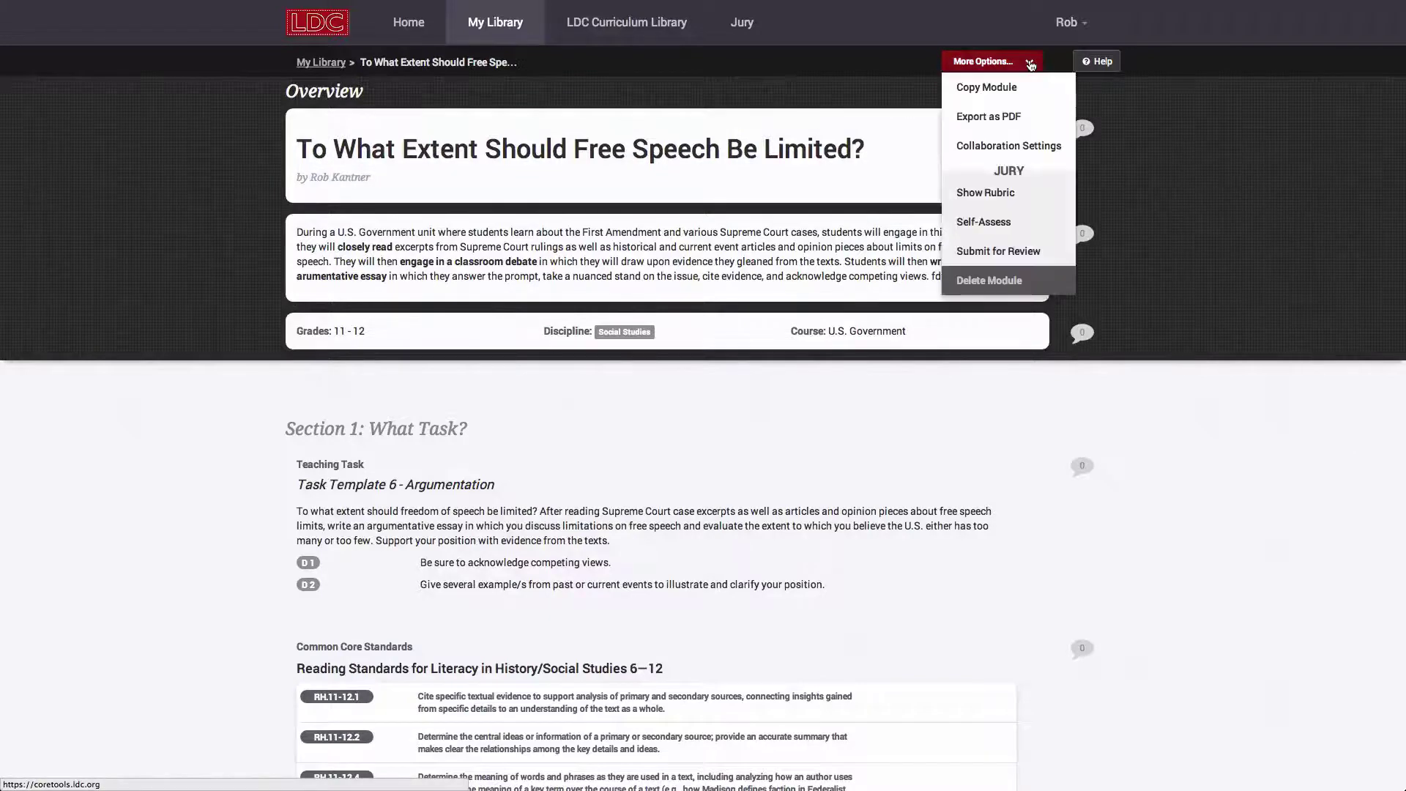
click(994, 117)
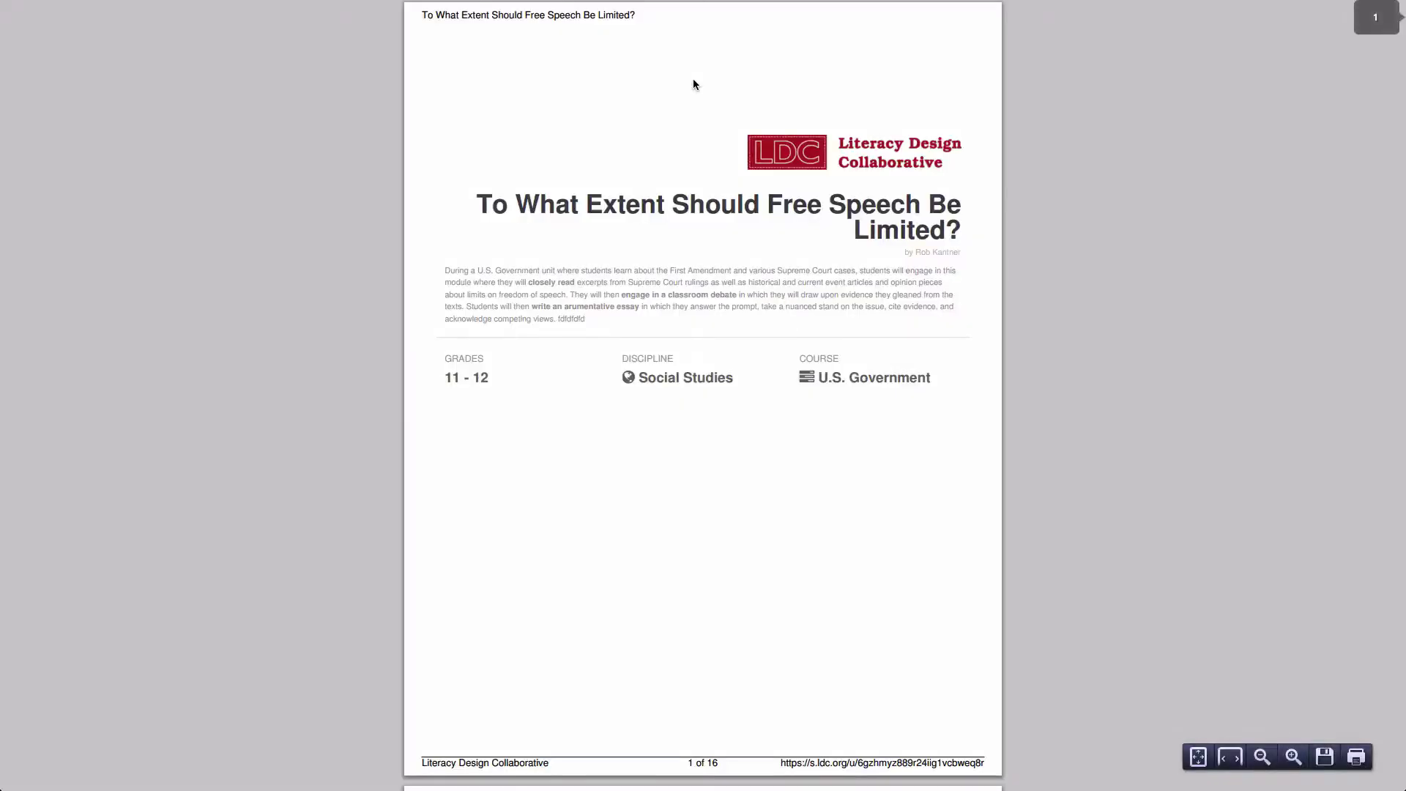
scroll(762, 499, down, 5)
scroll(763, 499, down, 20)
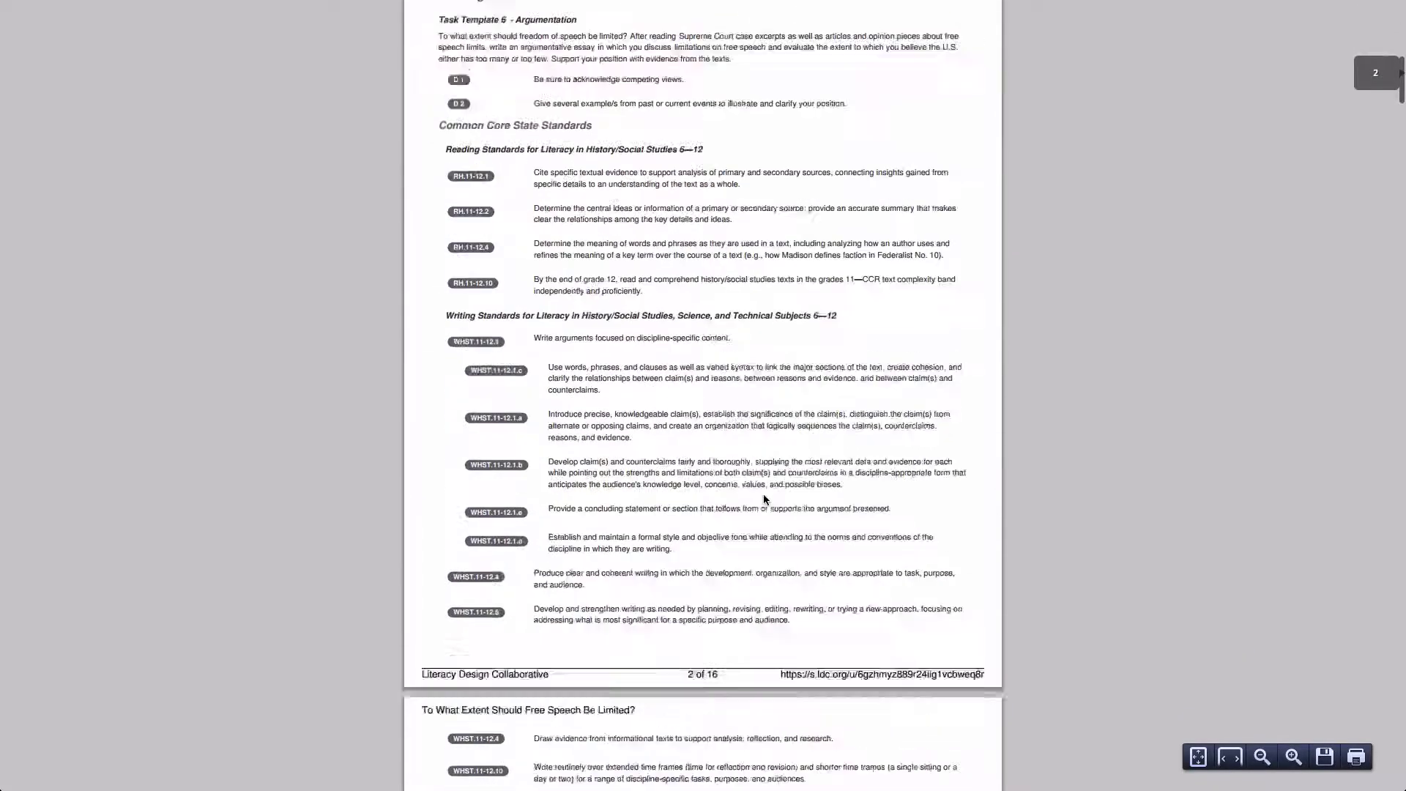
scroll(763, 498, down, 15)
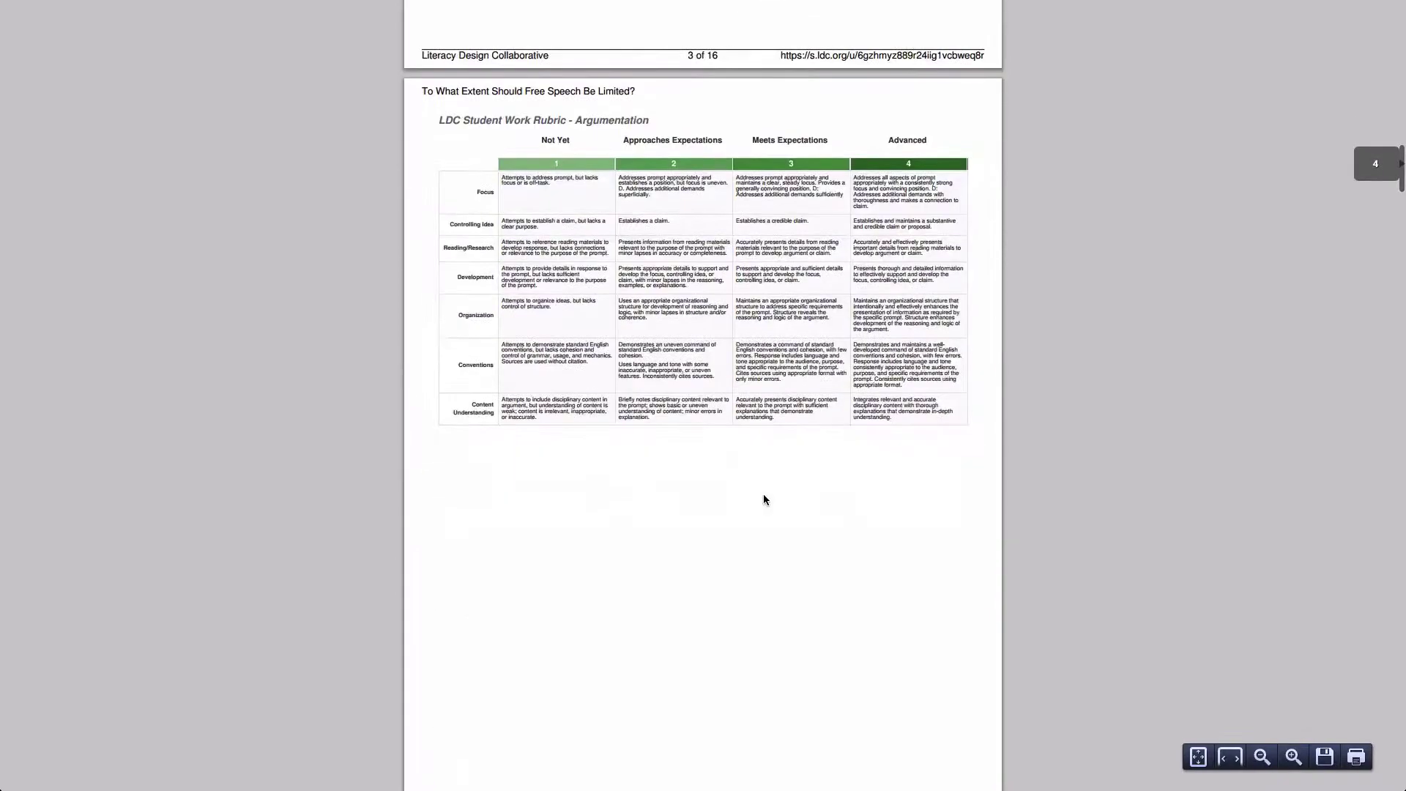
scroll(763, 499, down, 15)
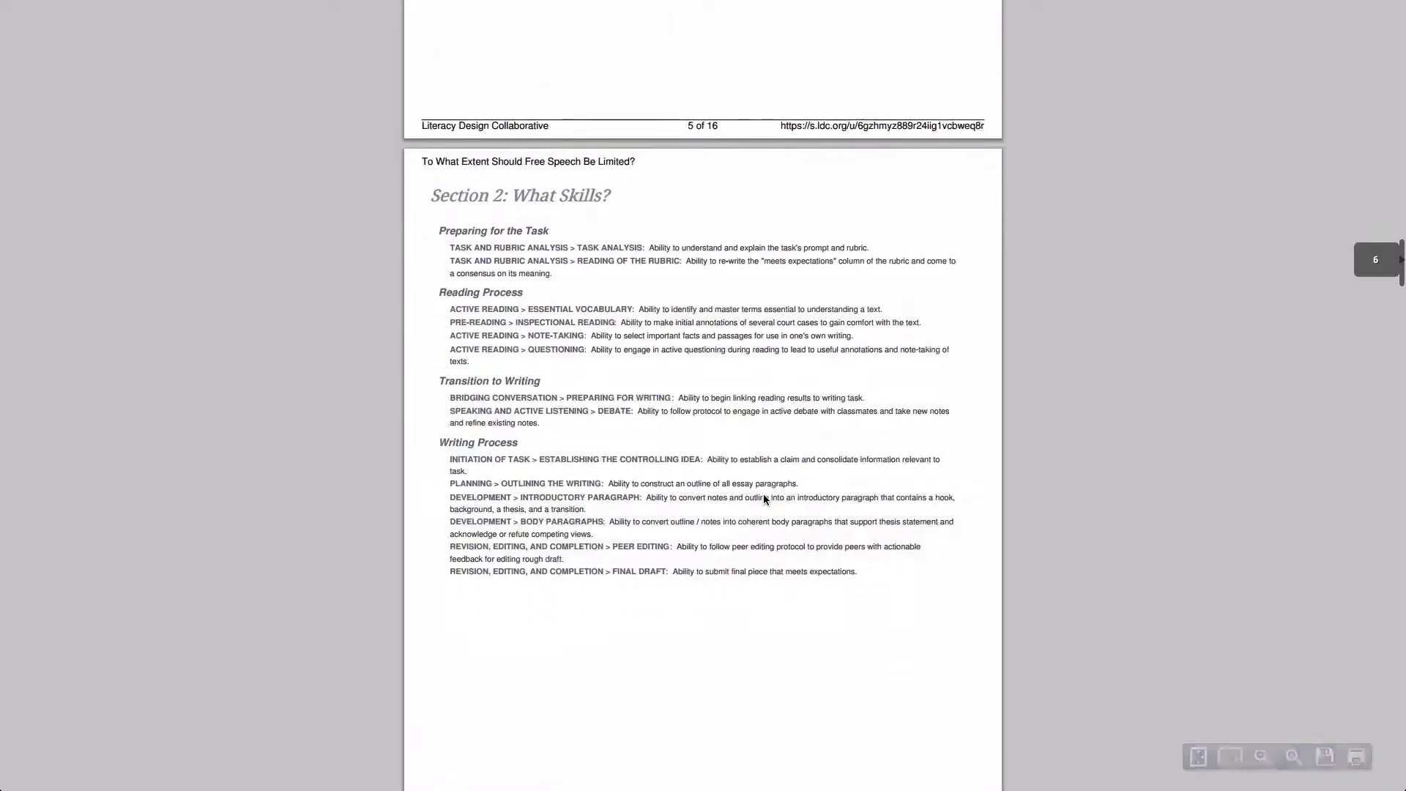
scroll(763, 499, down, 6)
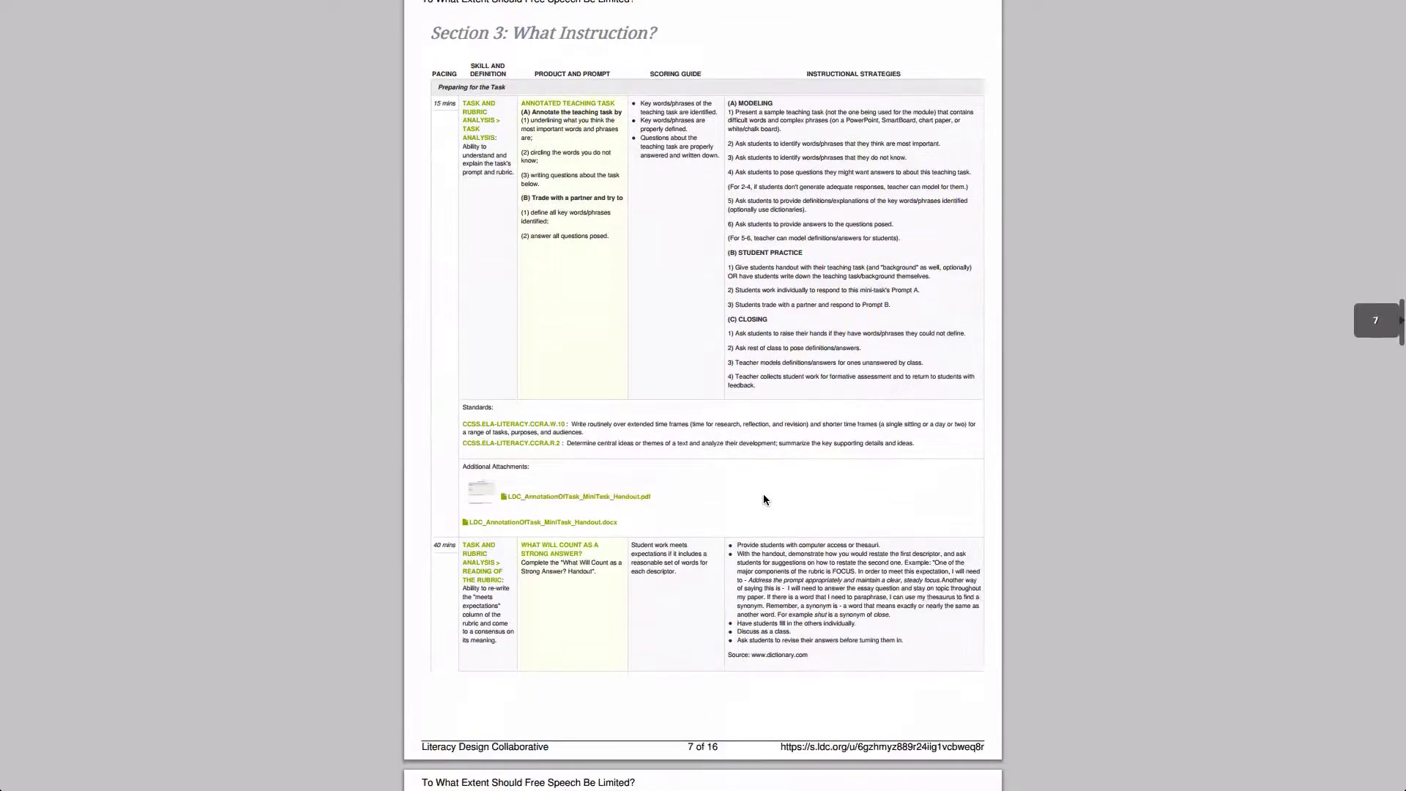
scroll(763, 499, down, 14)
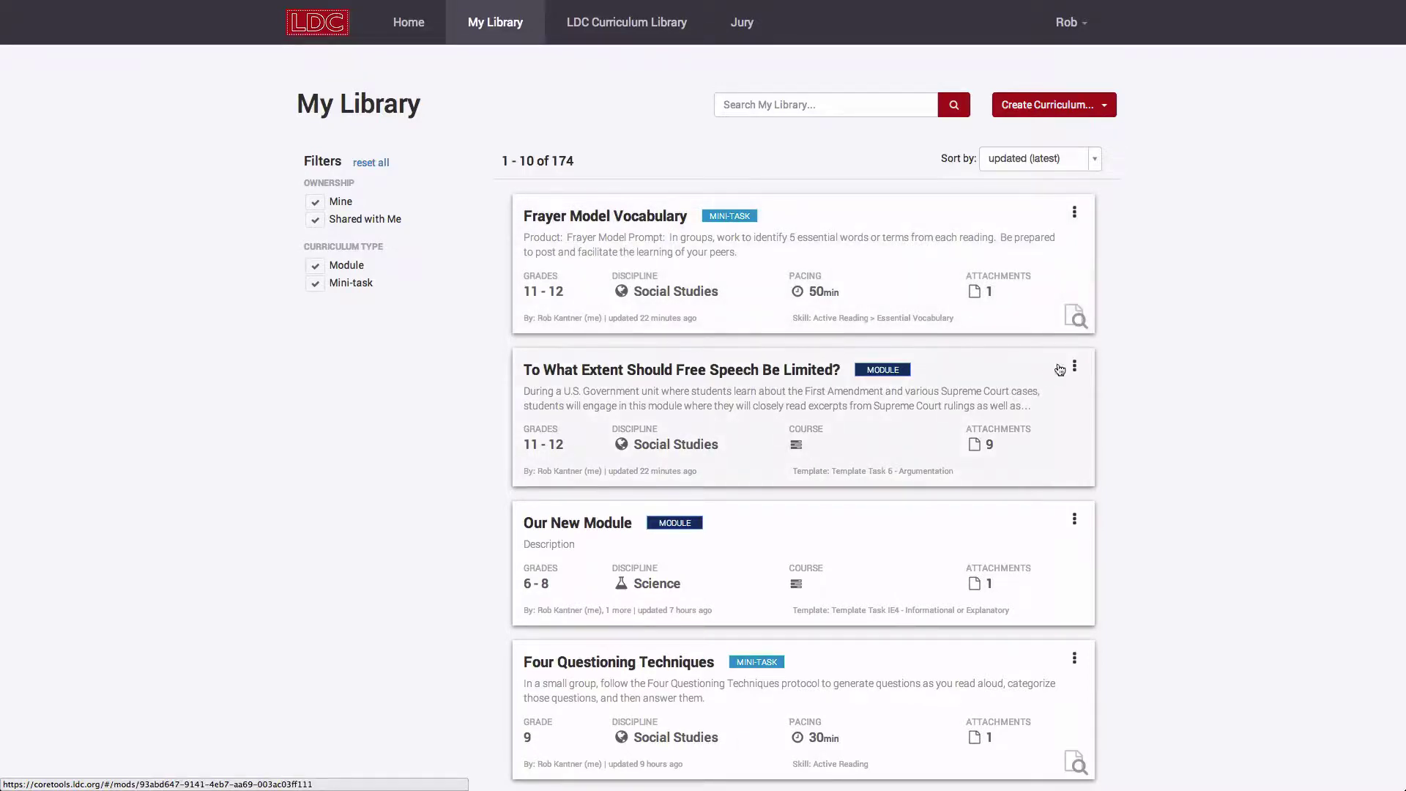
- Open the available actions for the To What Extent Should Free Speech Be Limited? module in My Library
click(1073, 367)
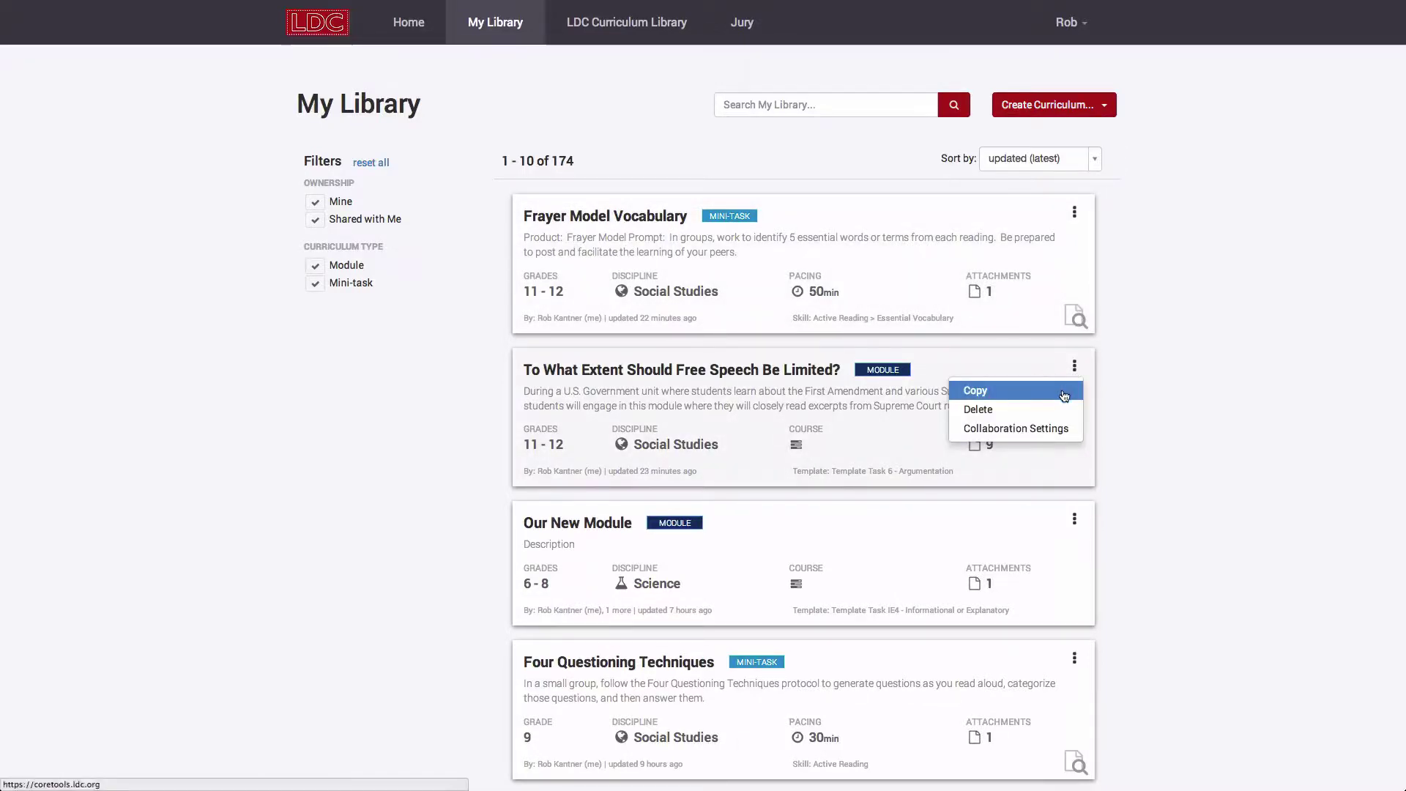